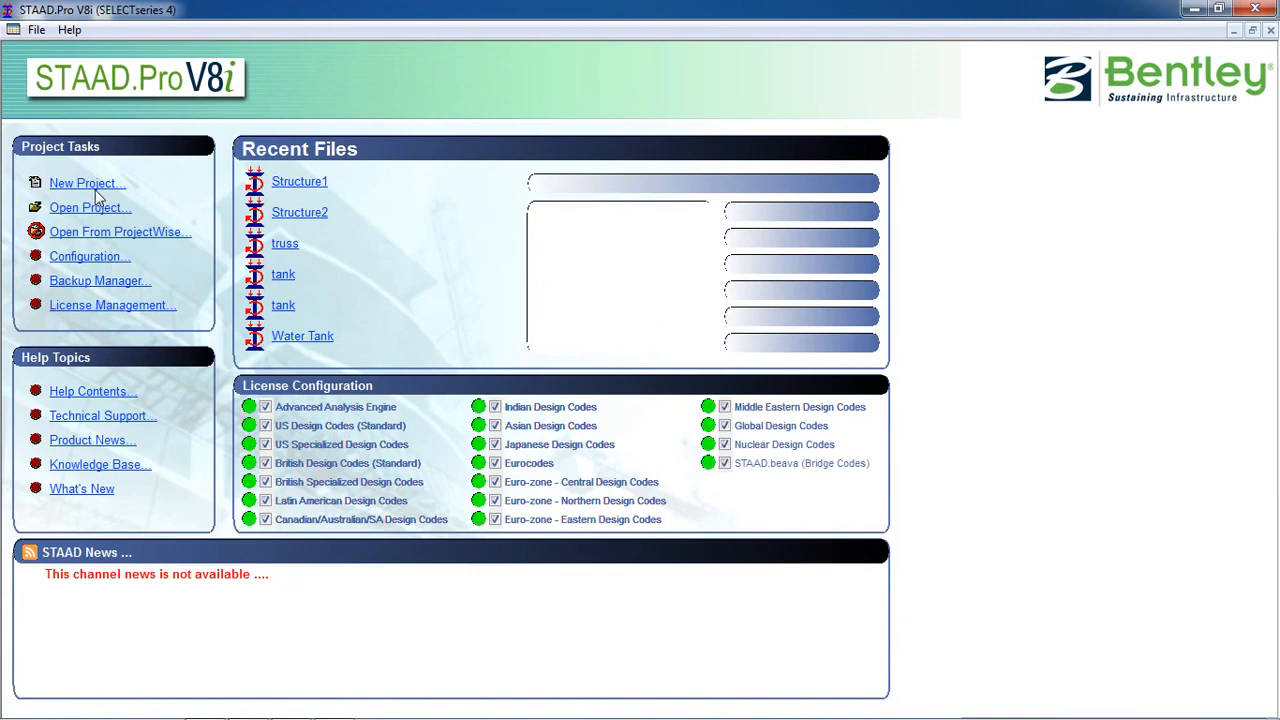
Start a new Space project Structure1 in metres and kilonewtons, overwriting the existing file, set to Add Beam.
{"action": "left_click", "coordinate": [445, 220]}
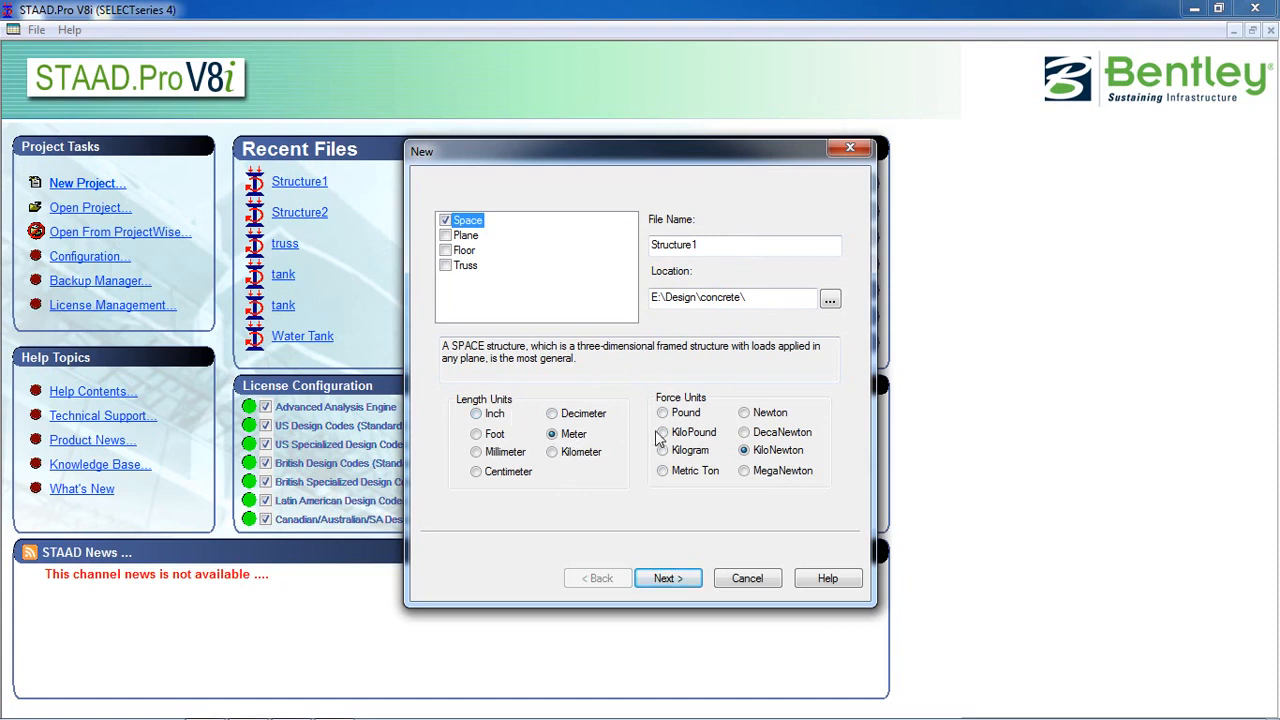
{"action": "left_click", "coordinate": [668, 578]}
{"action": "left_click", "coordinate": [750, 425]}
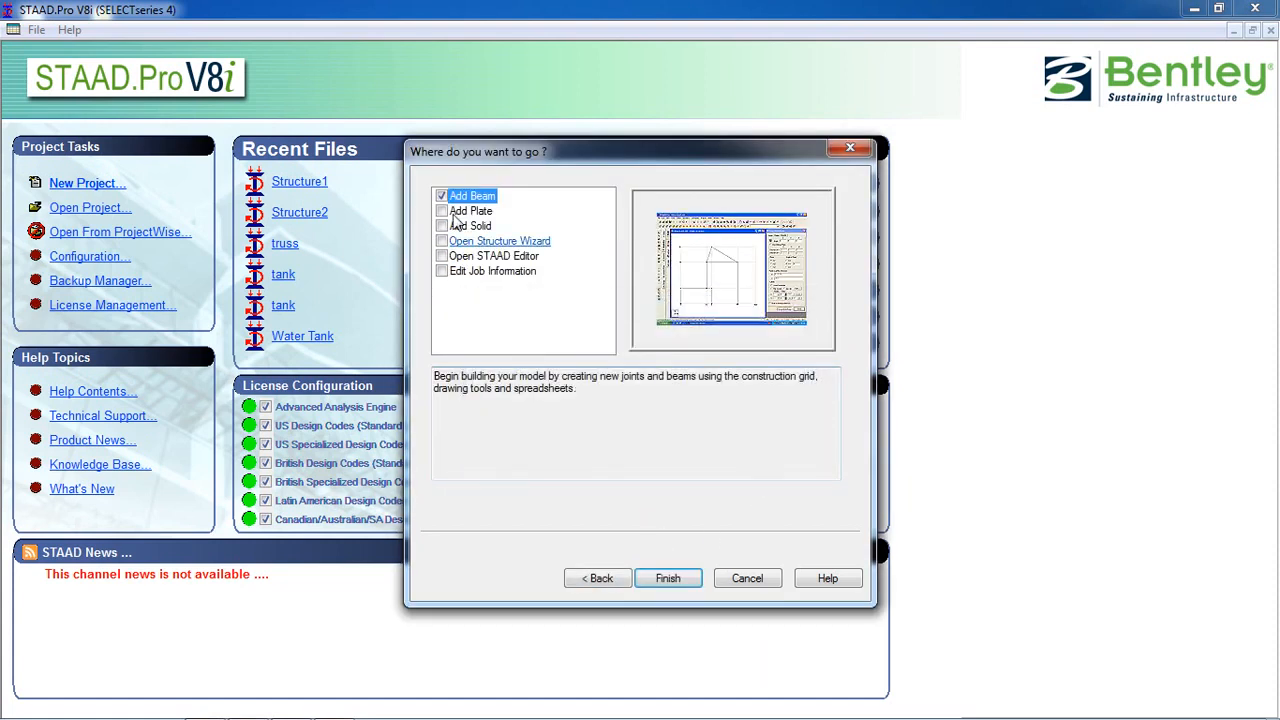
{"action": "left_click", "coordinate": [670, 580]}
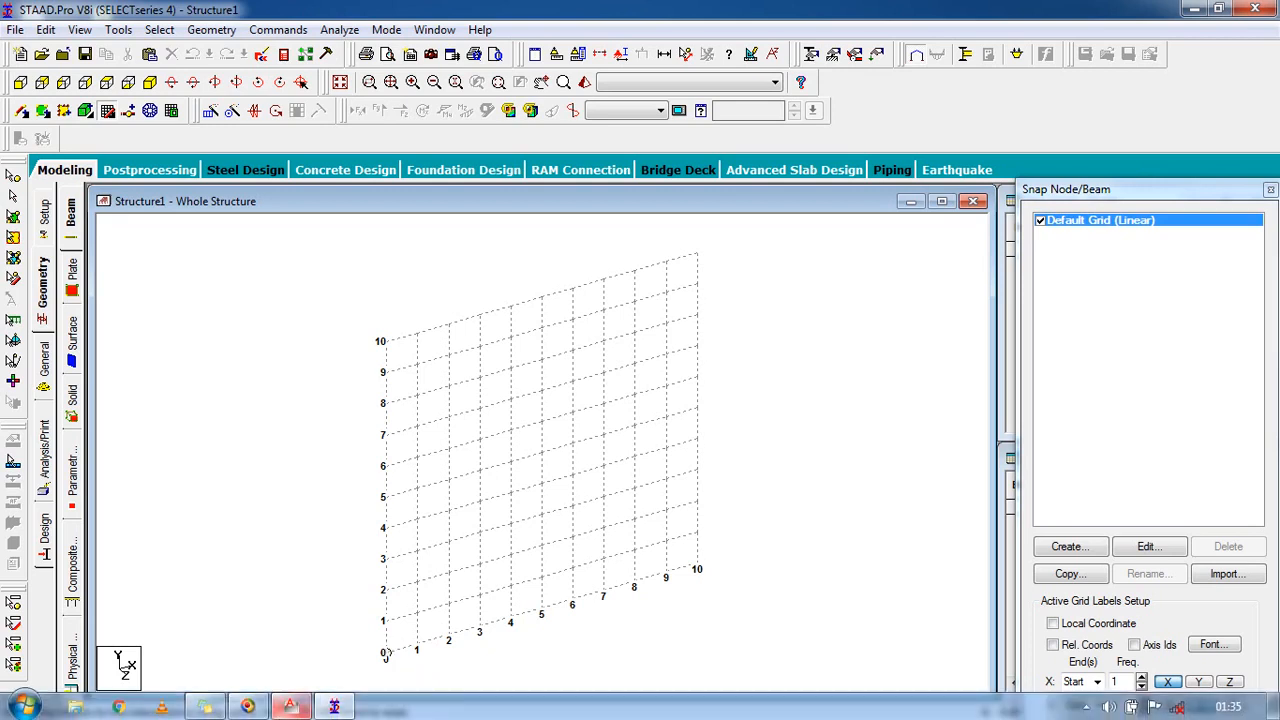
{"action": "left_click", "coordinate": [289, 707]}
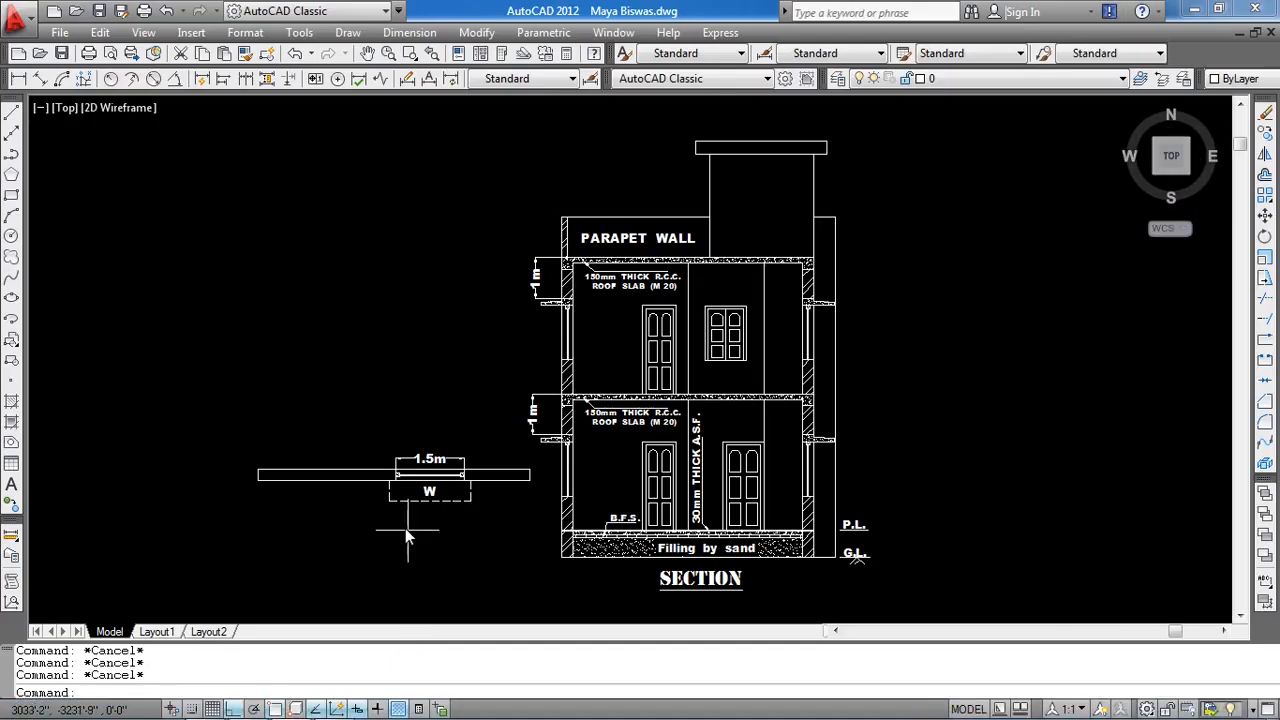
{"action": "scroll", "coordinate": [390, 493], "scroll_direction": "up", "scroll_amount": 2}
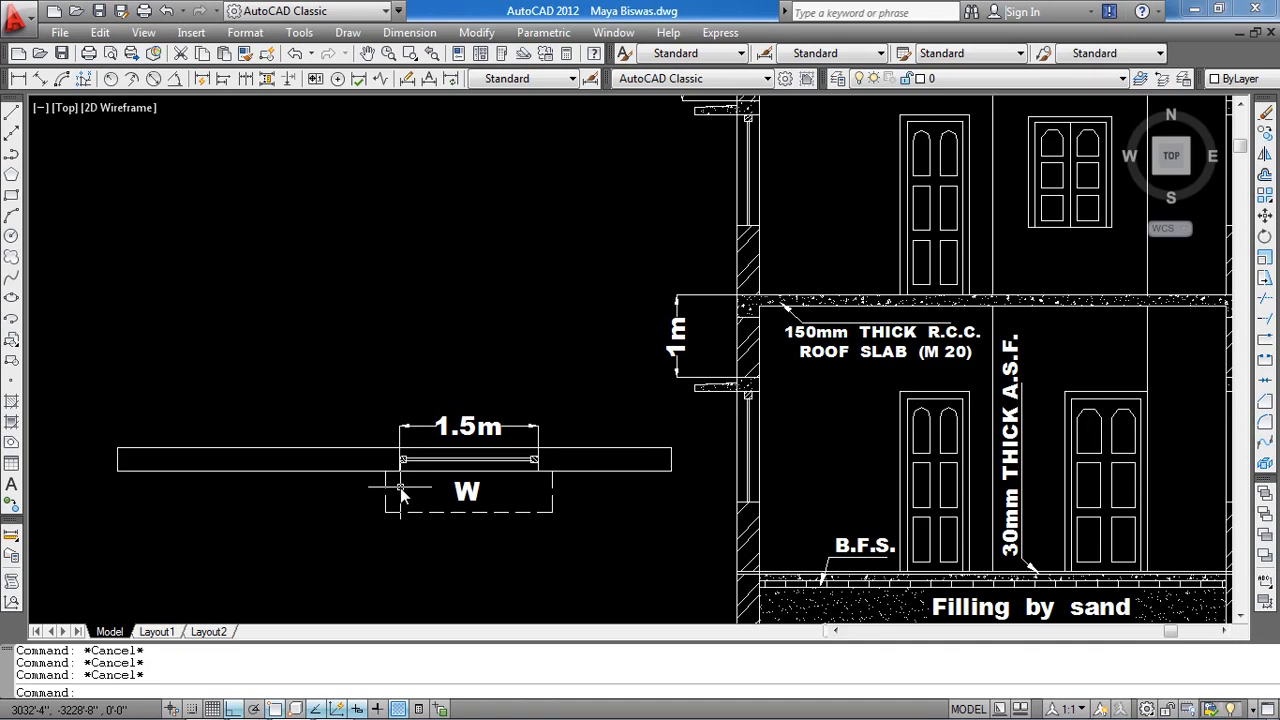
{"action": "scroll", "coordinate": [400, 487], "scroll_direction": "up", "scroll_amount": 1}
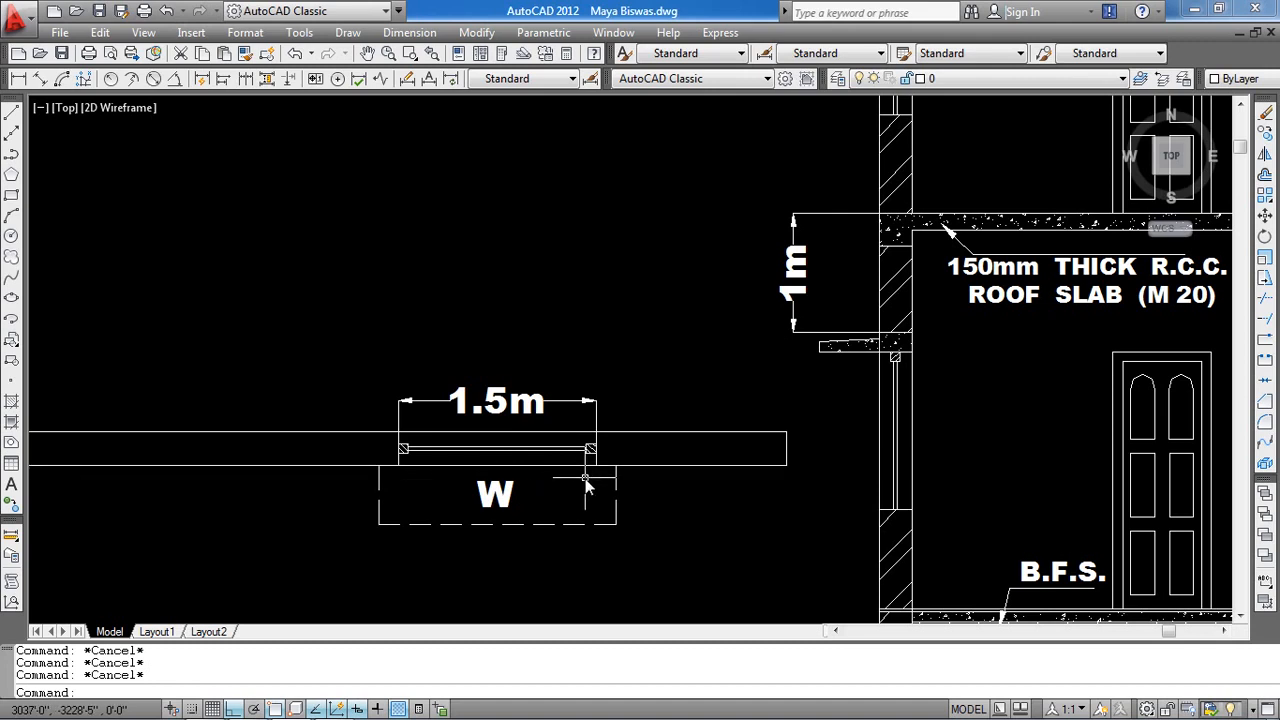
{"action": "scroll", "coordinate": [586, 485], "scroll_direction": "down", "scroll_amount": 2}
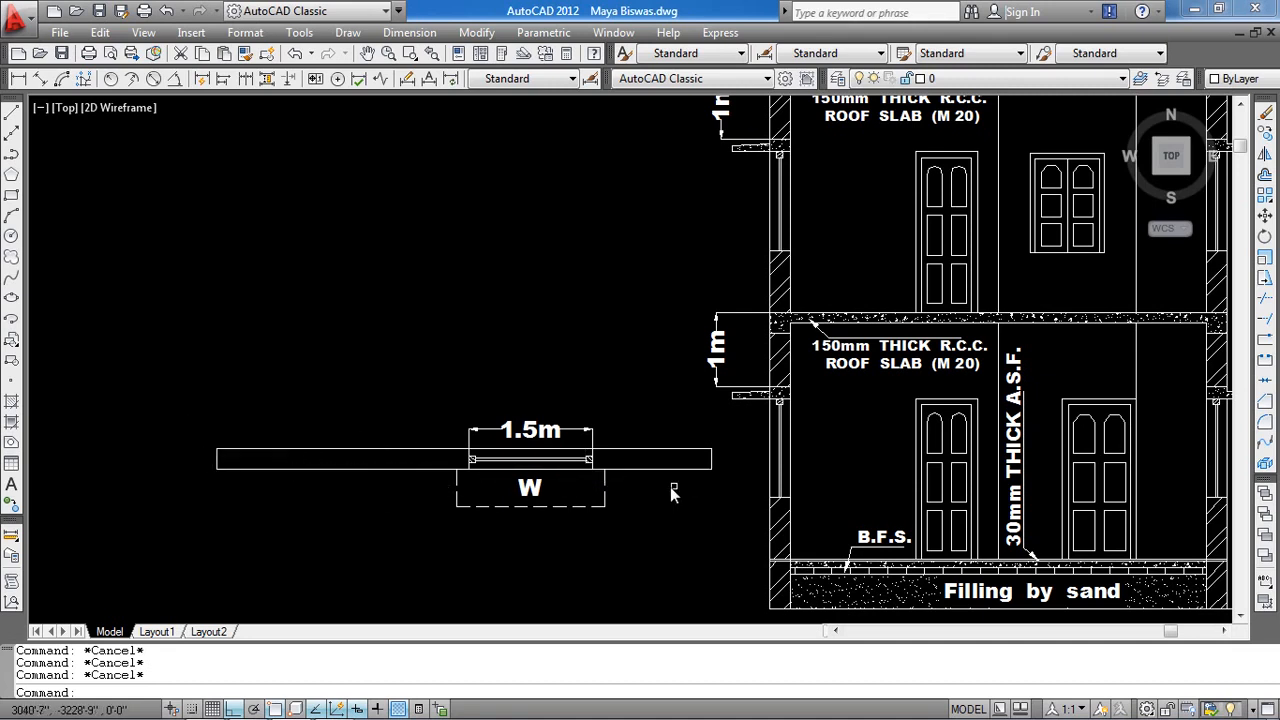
{"action": "scroll", "coordinate": [475, 470], "scroll_direction": "up", "scroll_amount": 5}
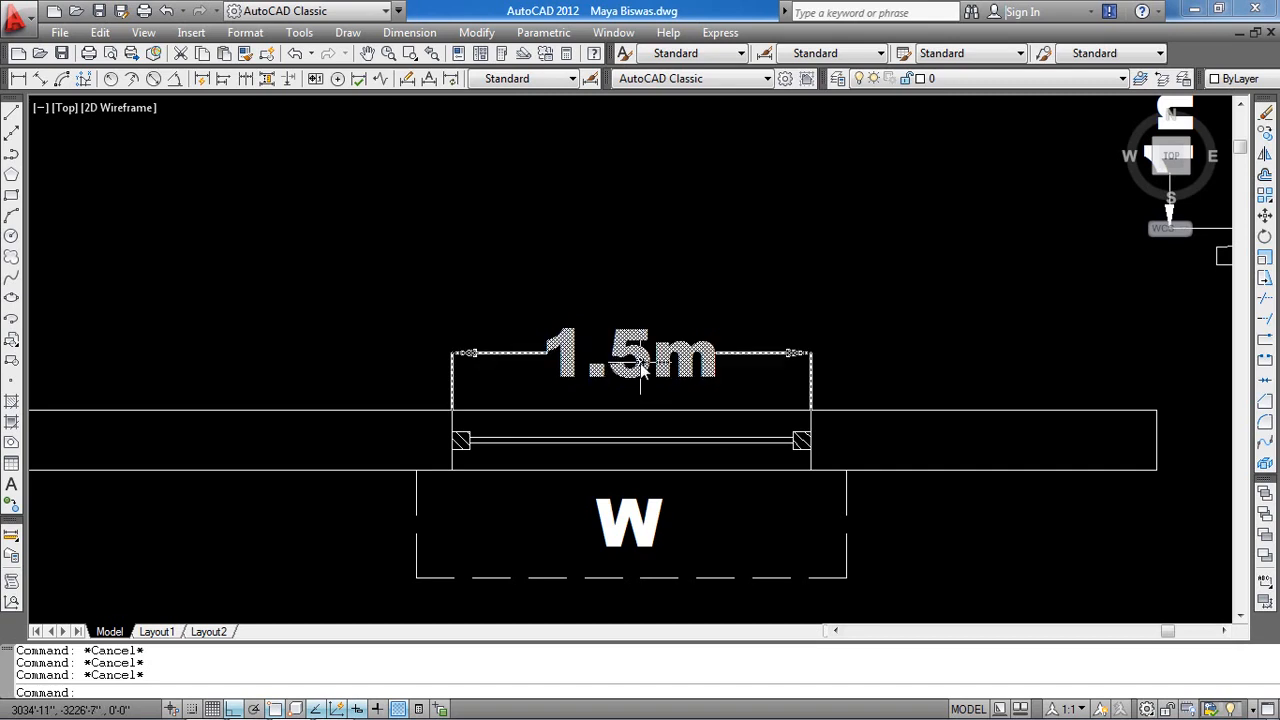
{"action": "scroll", "coordinate": [620, 370], "scroll_direction": "down", "scroll_amount": 4}
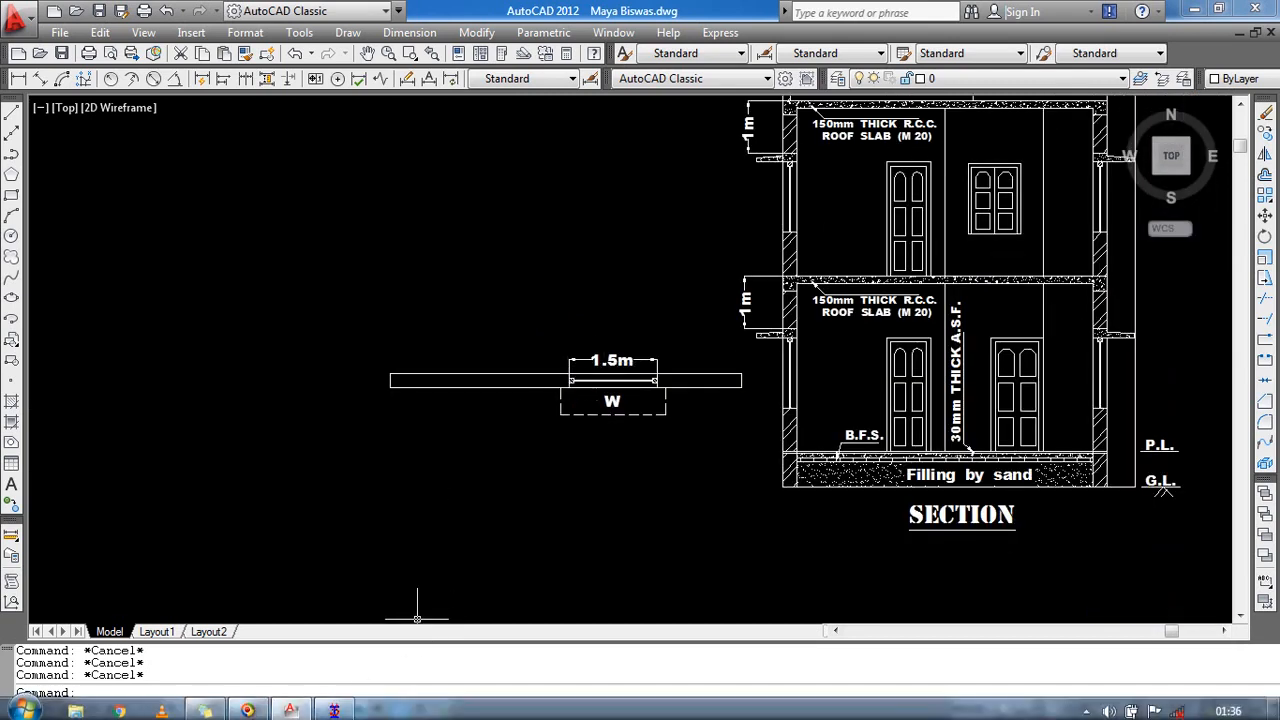
Place node 1 at the grid origin and close the snap grid.
{"action": "left_click", "coordinate": [322, 707]}
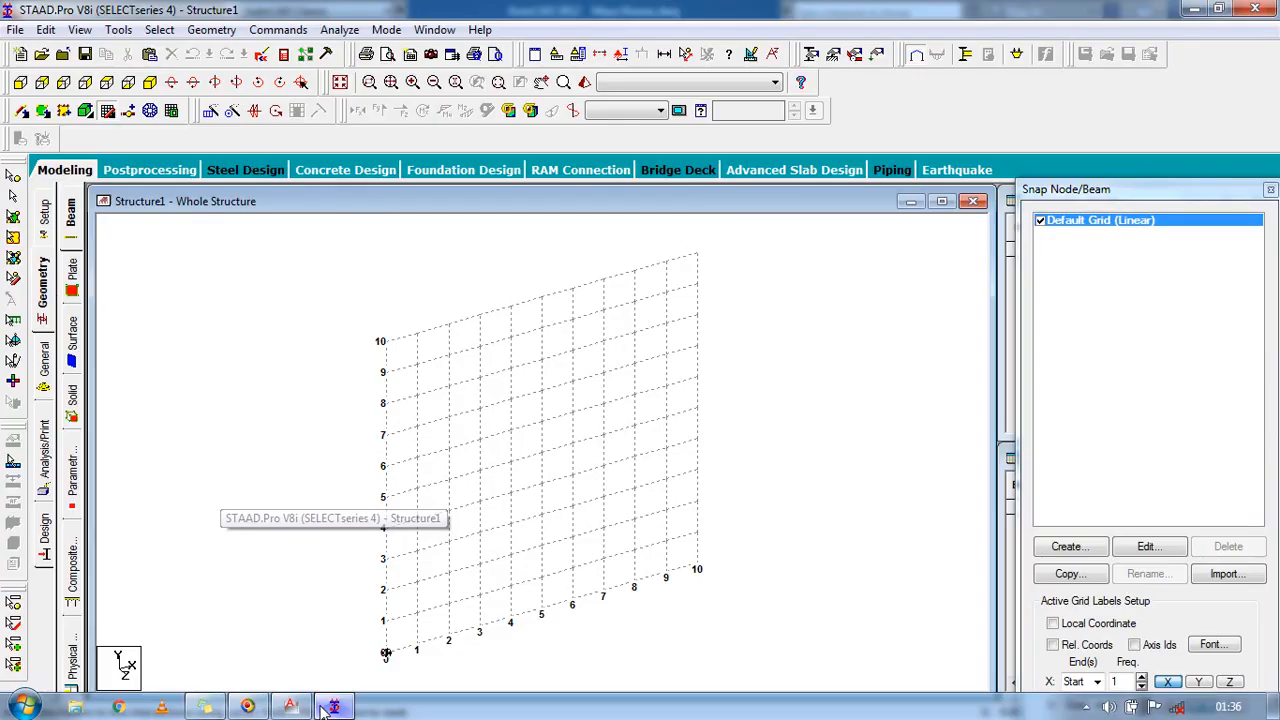
{"action": "middle_click_drag", "start_coordinate": [414, 600], "coordinate": [388, 499]}
{"action": "scroll", "coordinate": [366, 585], "scroll_direction": "up", "scroll_amount": 1}
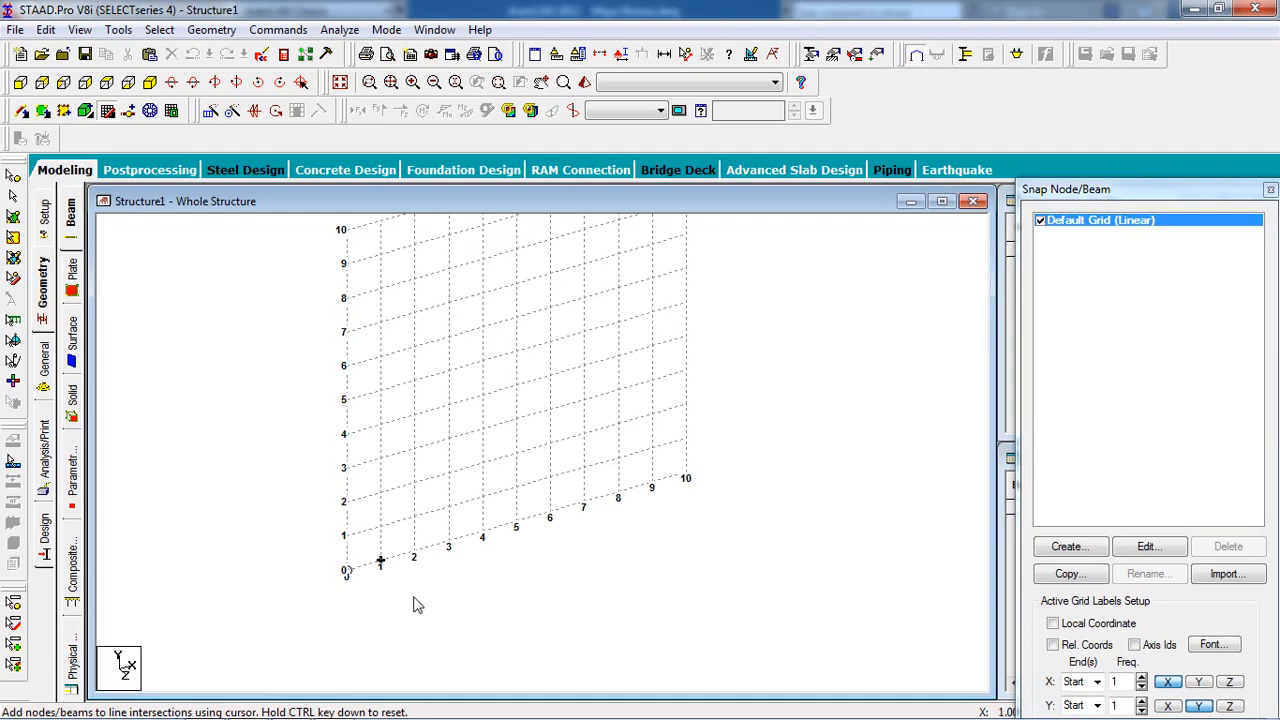
{"action": "left_click", "coordinate": [346, 572]}
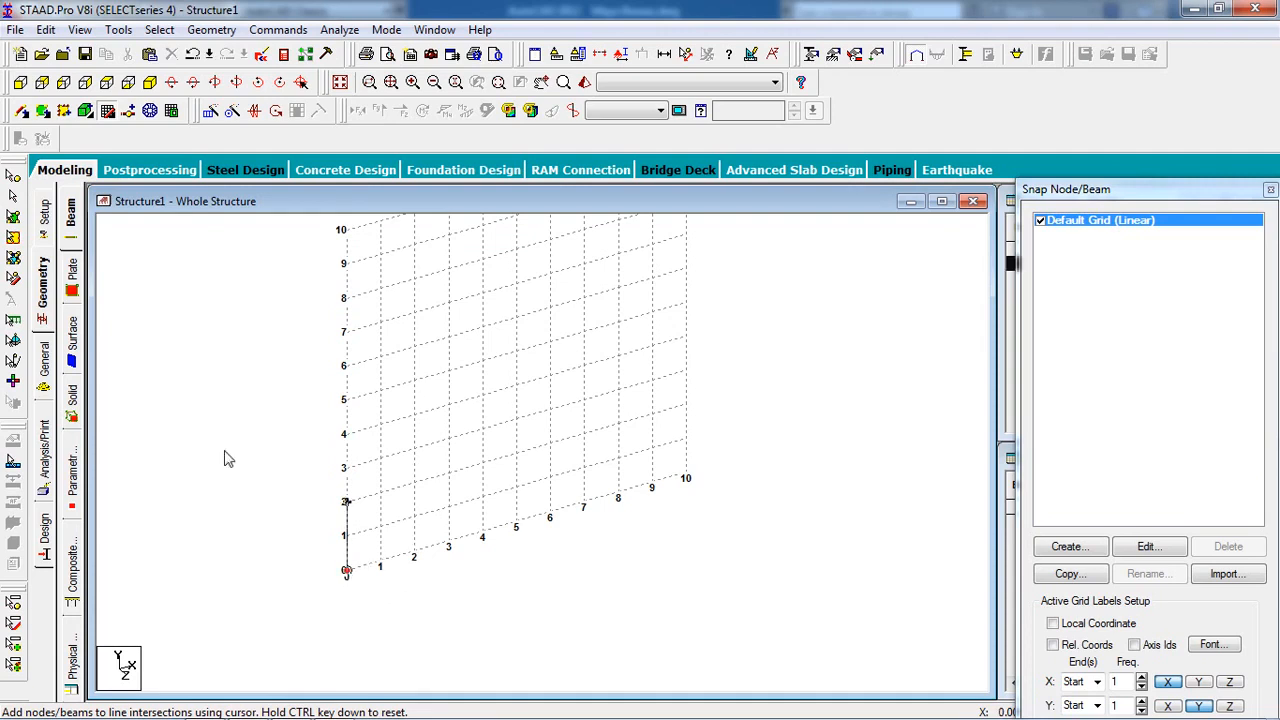
{"action": "left_click", "coordinate": [112, 113]}
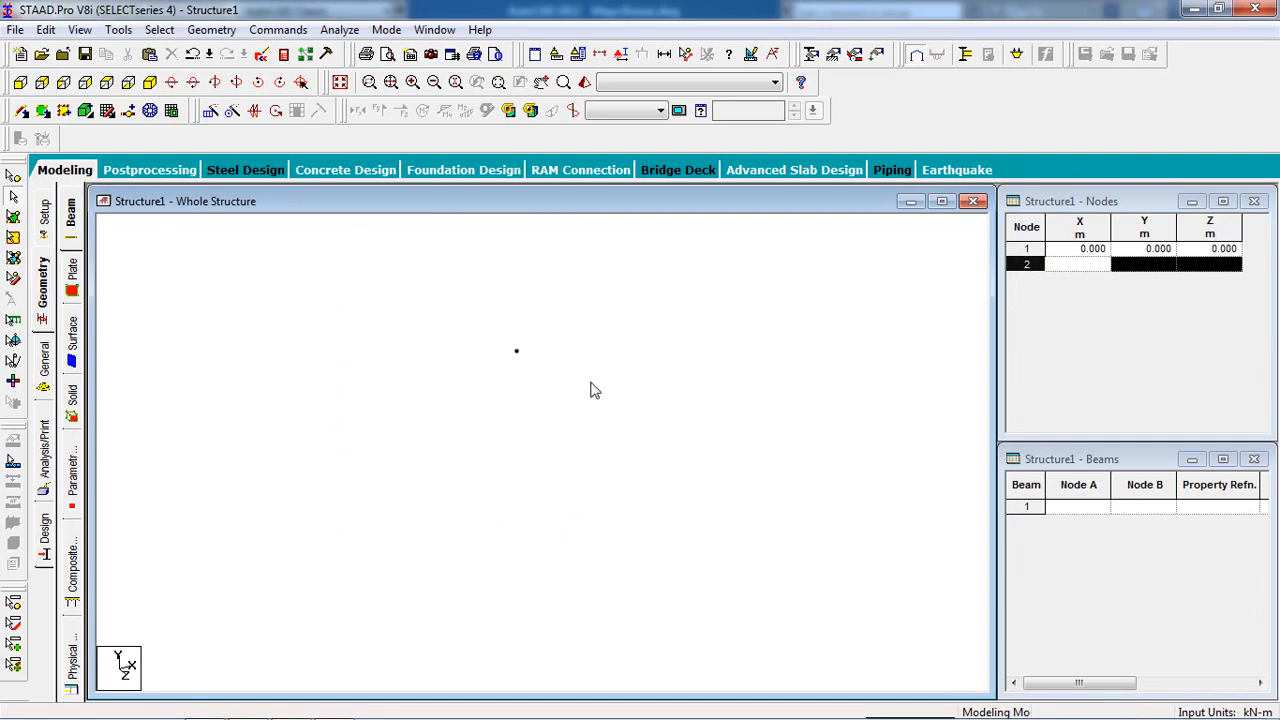
Copy node 1 and paste it with a move of X = 1.5 m to create node 2.
{"action": "left_click", "coordinate": [13, 197]}
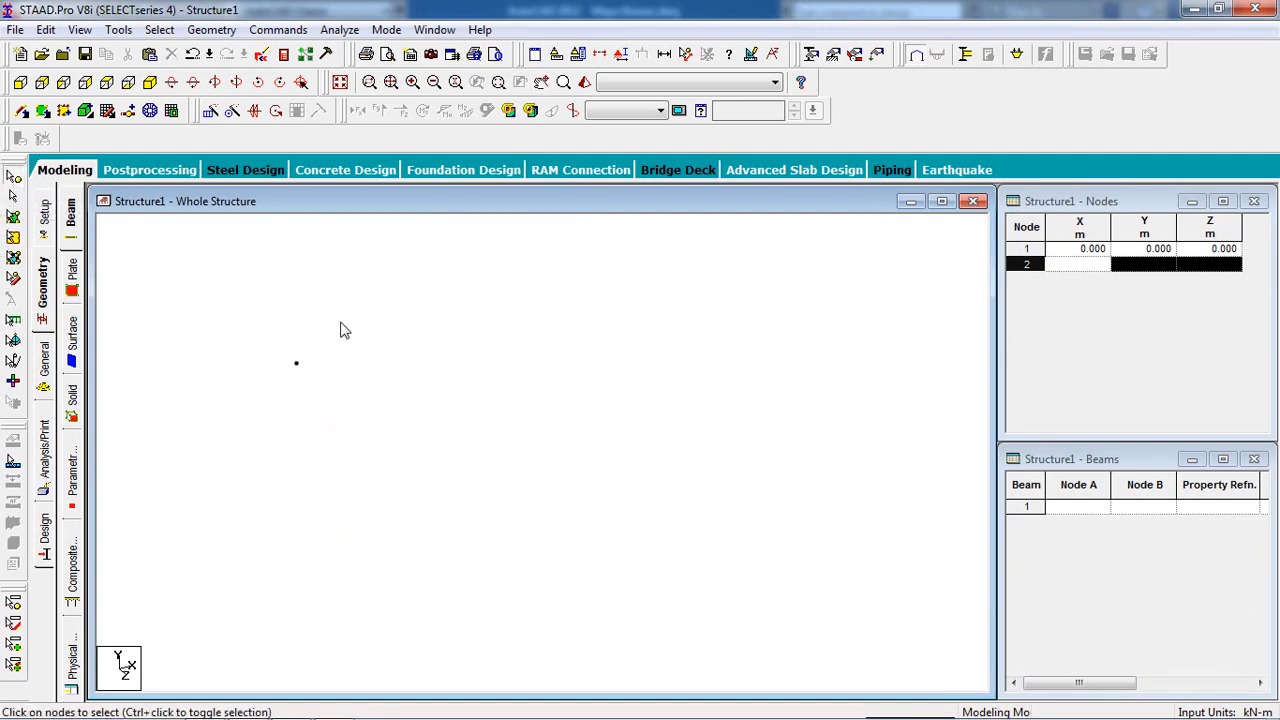
{"action": "left_click", "coordinate": [296, 363]}
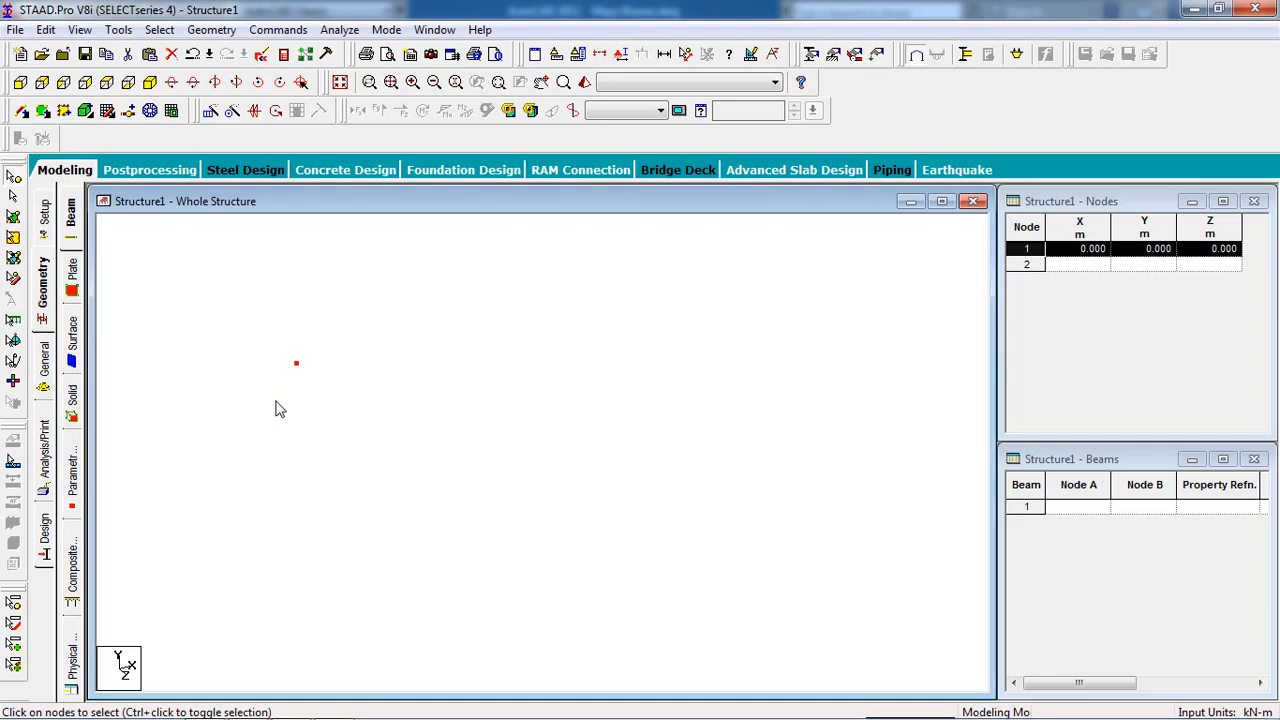
{"action": "key", "text": "ctrl+v"}
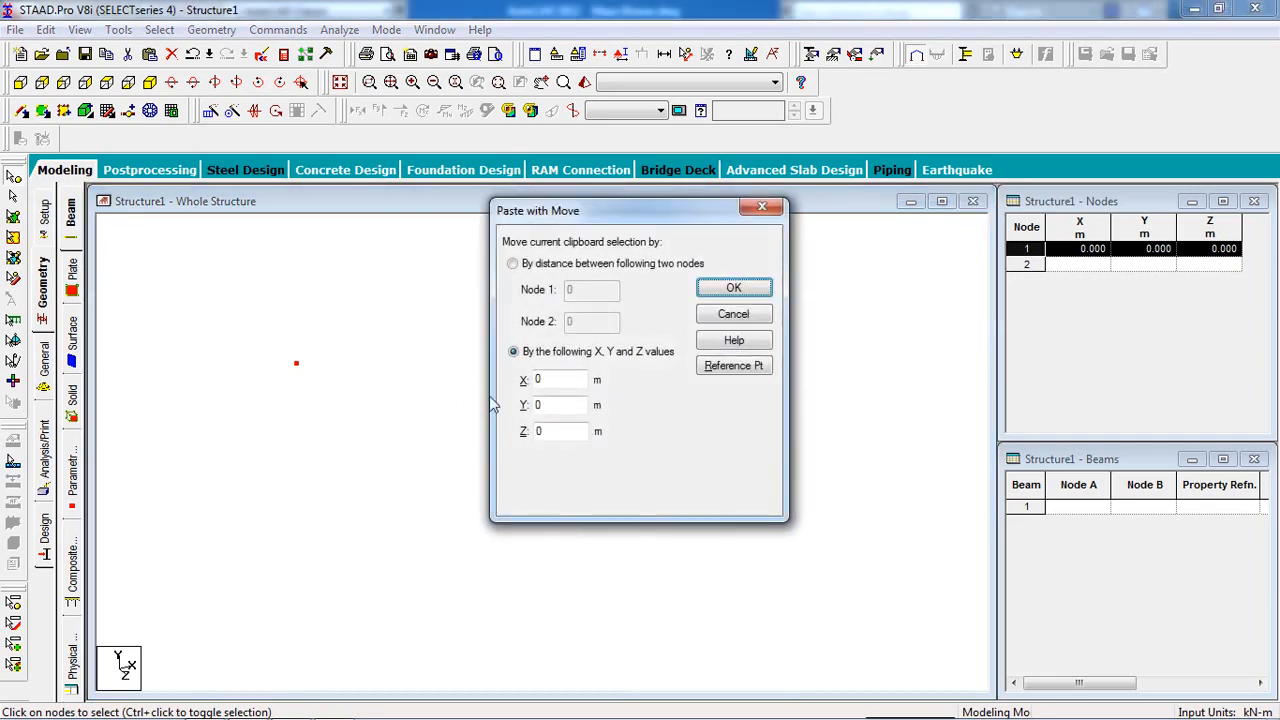
{"action": "left_click_drag", "start_coordinate": [510, 382], "coordinate": [471, 387]}
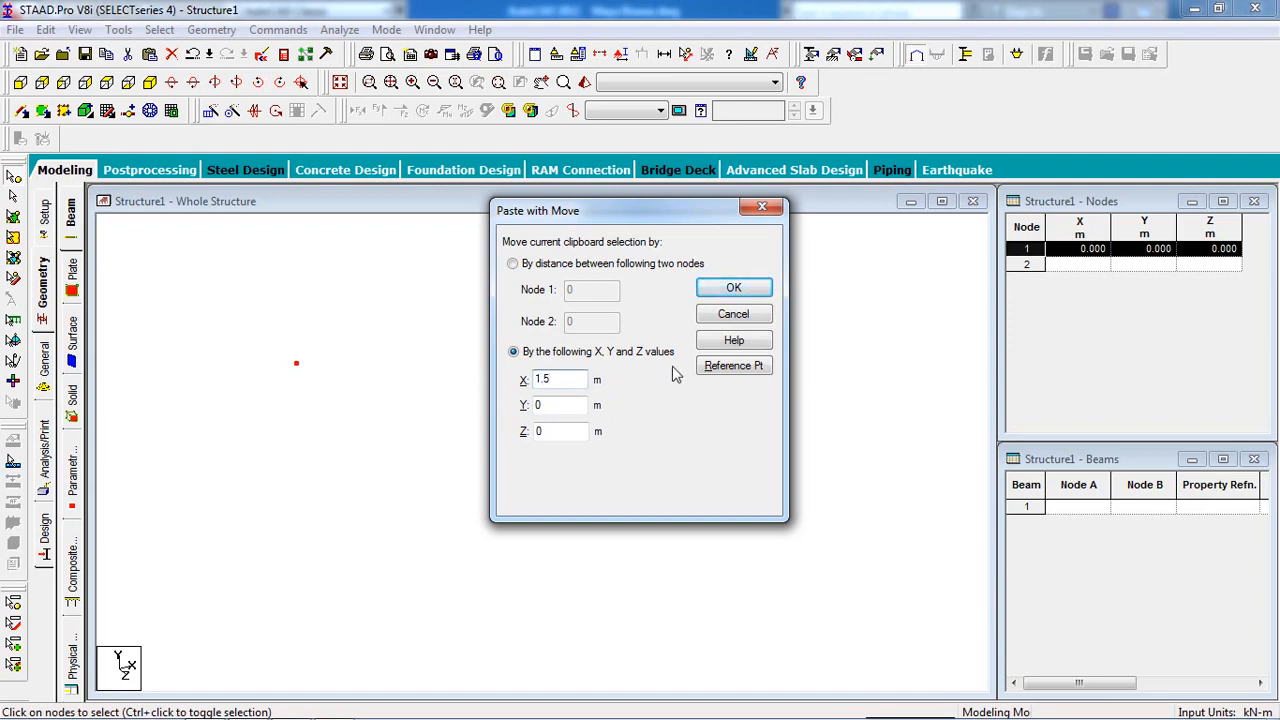
{"action": "left_click", "coordinate": [734, 288]}
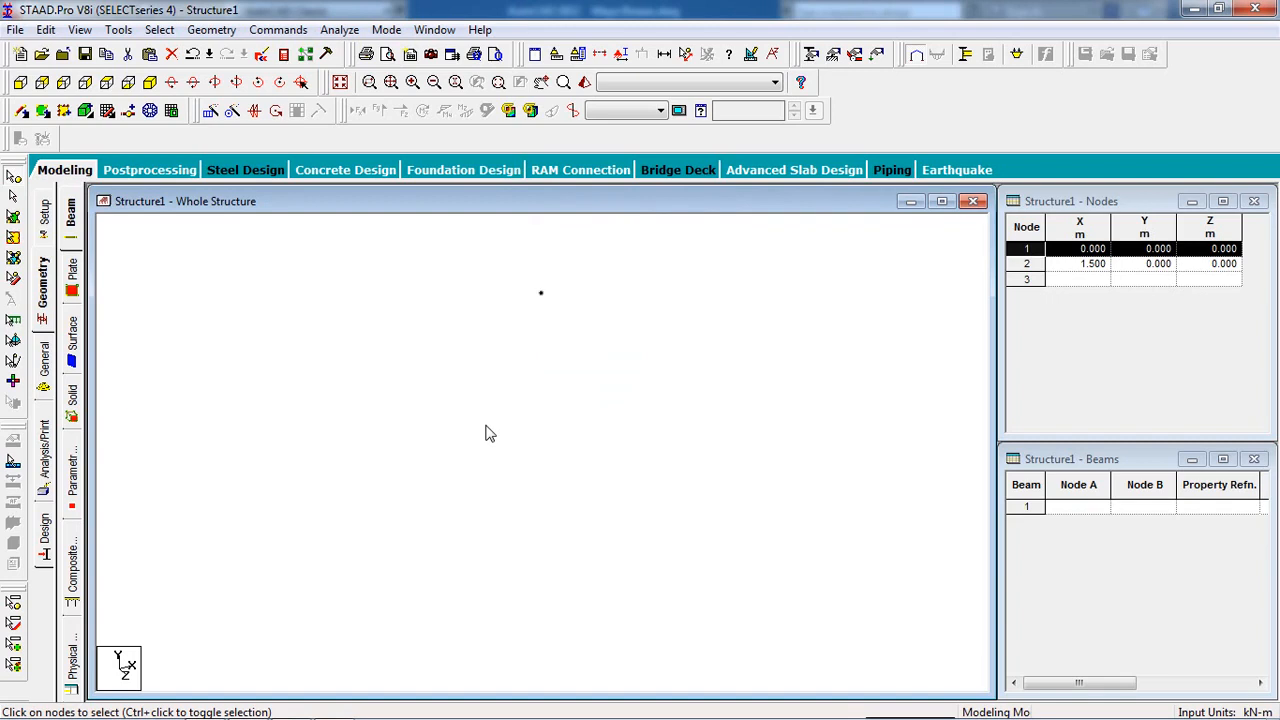
{"action": "left_click", "coordinate": [374, 426]}
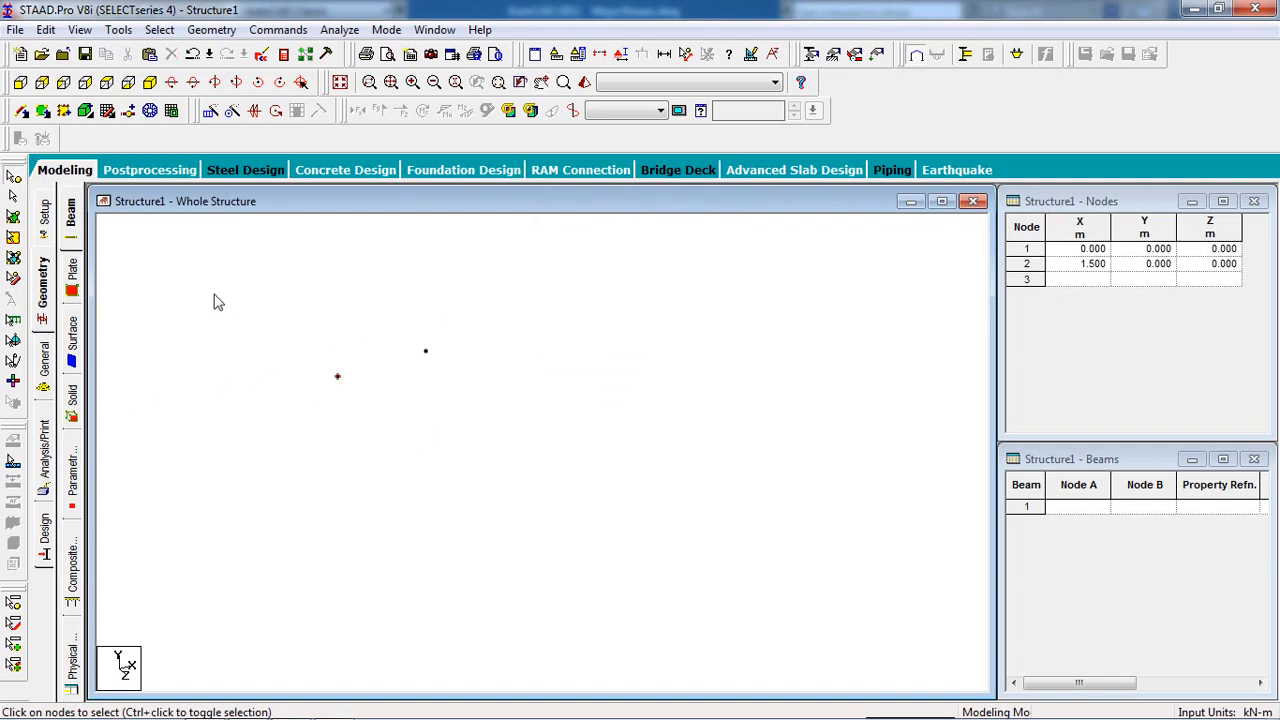
Draw beam 1 from node 1 to node 2.
{"action": "left_click", "coordinate": [22, 113]}
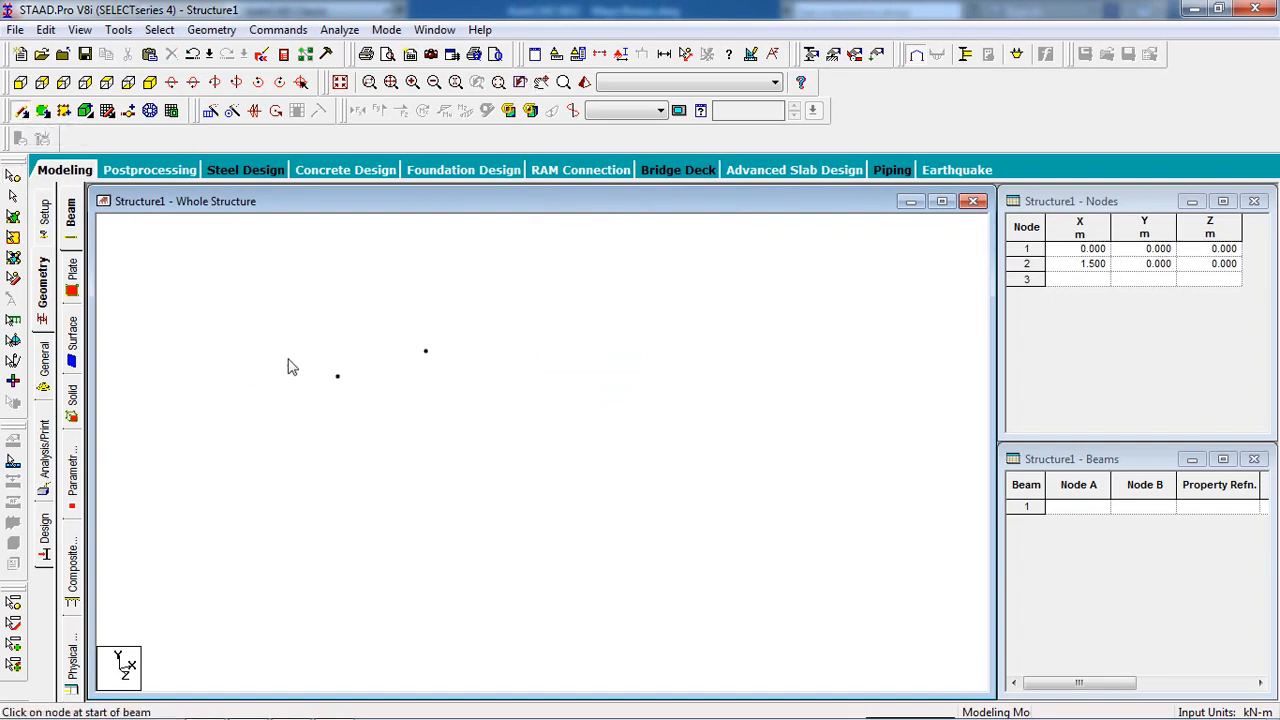
{"action": "mouse_move", "coordinate": [338, 377]}
{"action": "left_mouse_down"}
{"action": "mouse_move", "coordinate": [380, 383]}
{"action": "mouse_move", "coordinate": [426, 352]}
{"action": "left_mouse_up"}
{"action": "scroll", "coordinate": [379, 382], "scroll_direction": "up", "scroll_amount": 3}
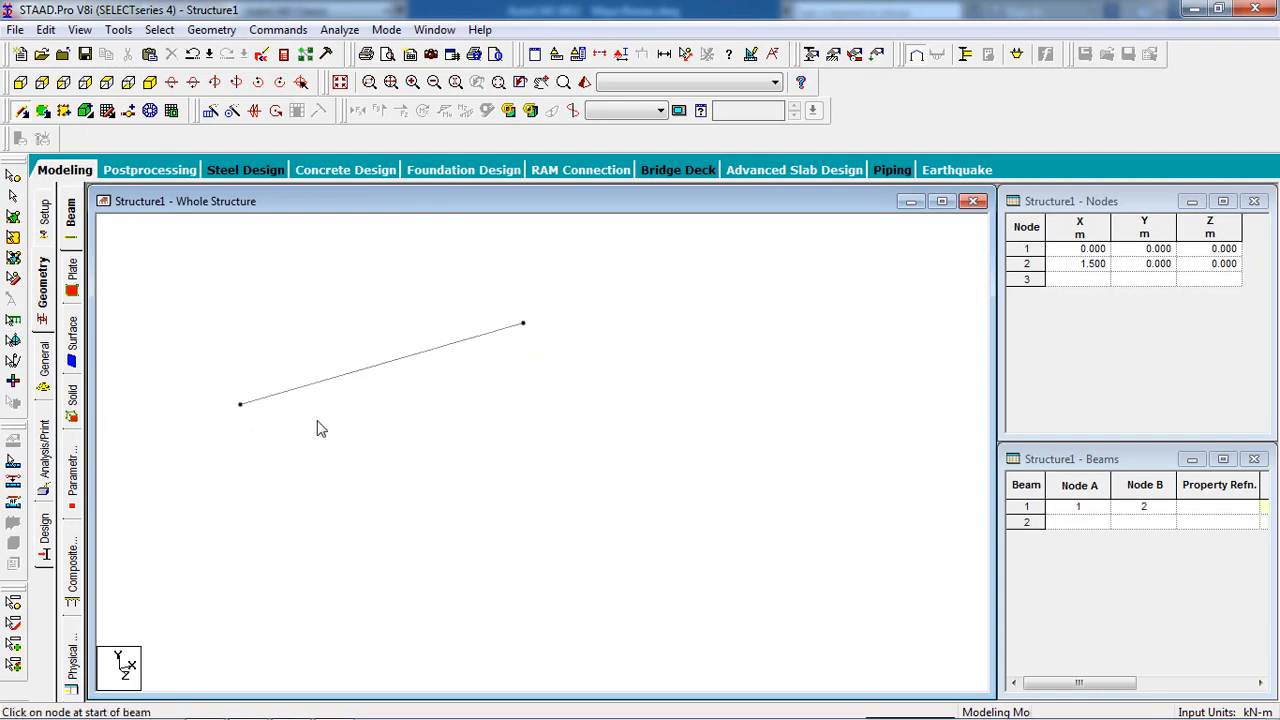
Create fully fixed support S2 and assign it to nodes 1 and 2.
{"action": "left_click", "coordinate": [832, 54]}
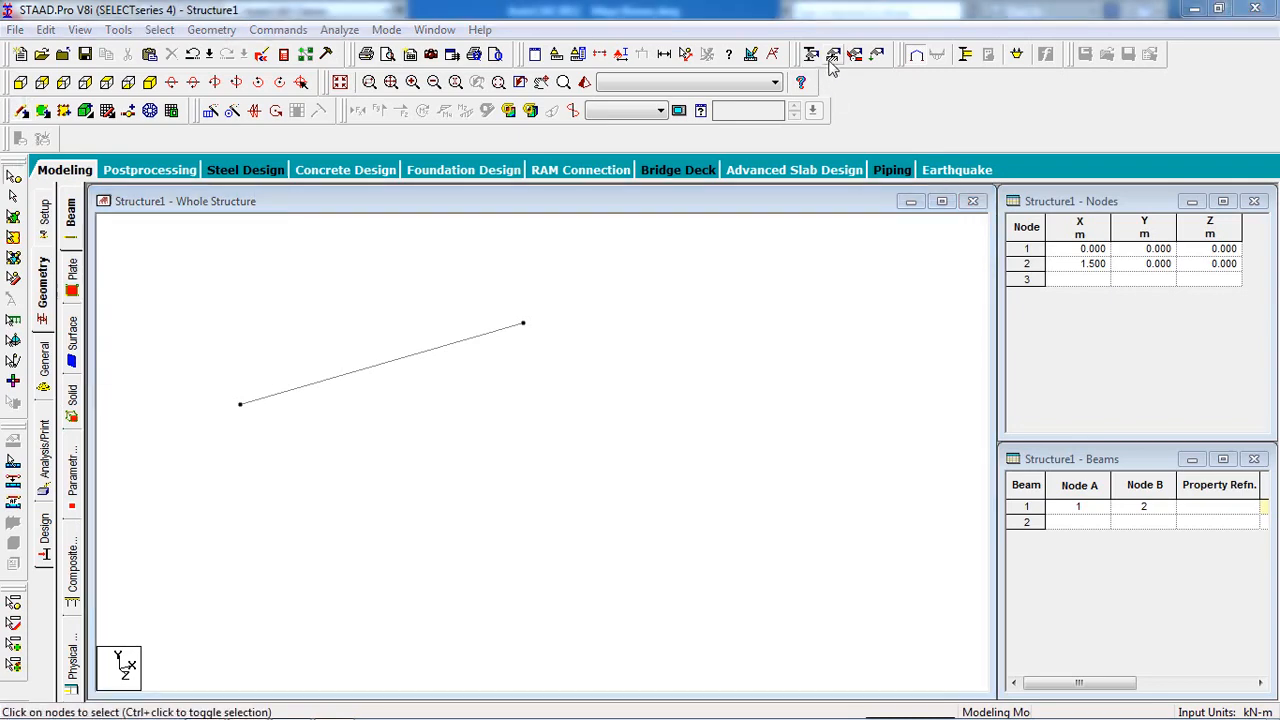
{"action": "left_click_drag", "start_coordinate": [158, 40], "coordinate": [1040, 160]}
{"action": "left_click", "coordinate": [1033, 347]}
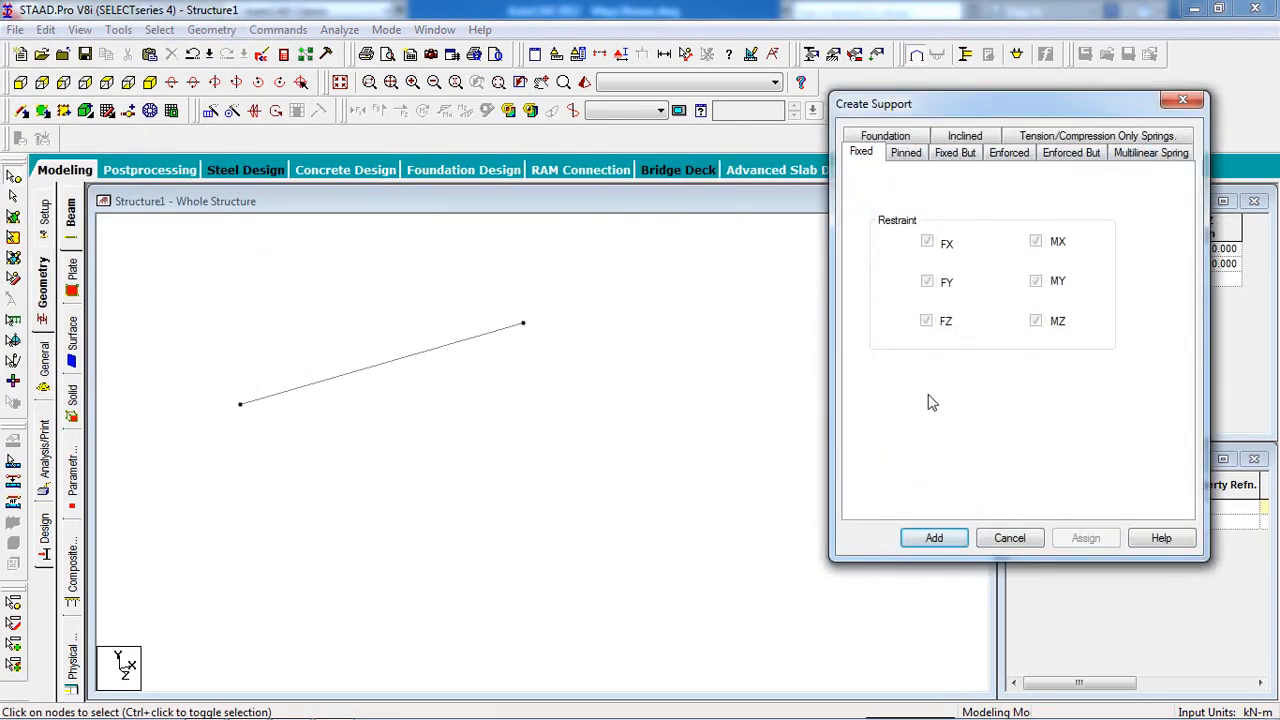
{"action": "left_click", "coordinate": [948, 538]}
{"action": "left_click", "coordinate": [955, 230]}
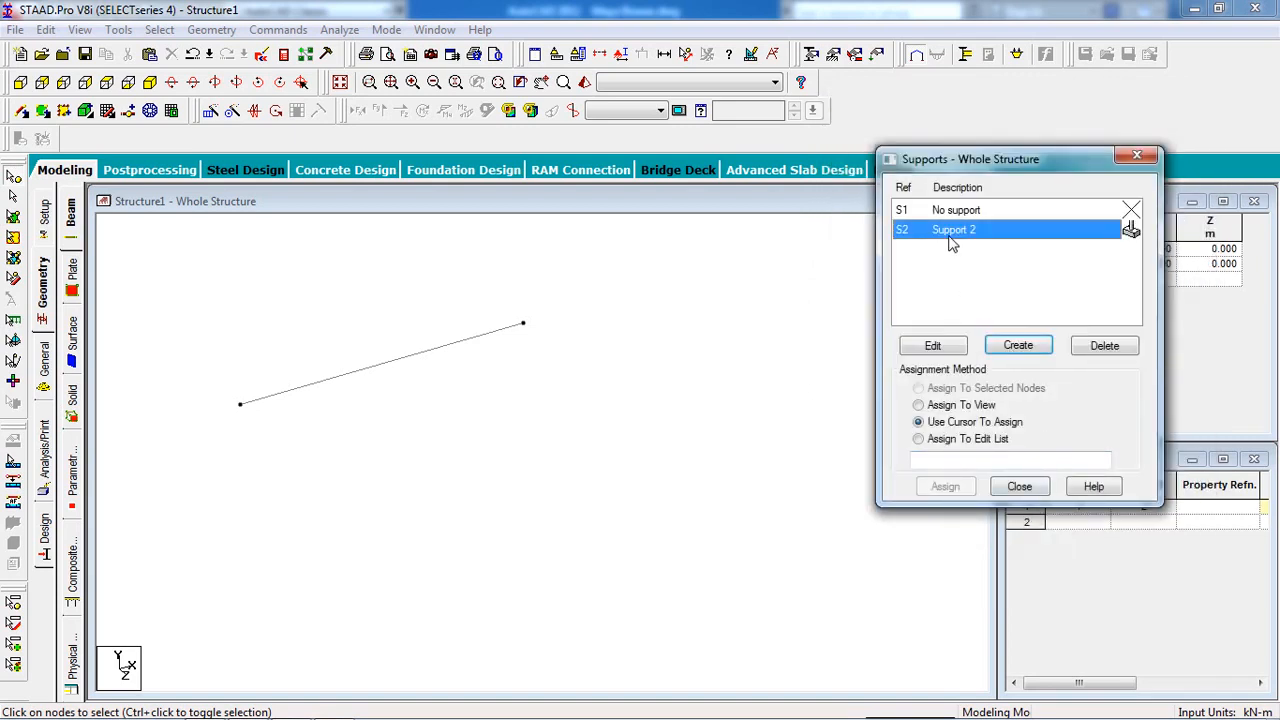
{"action": "left_click_drag", "start_coordinate": [626, 283], "coordinate": [169, 443]}
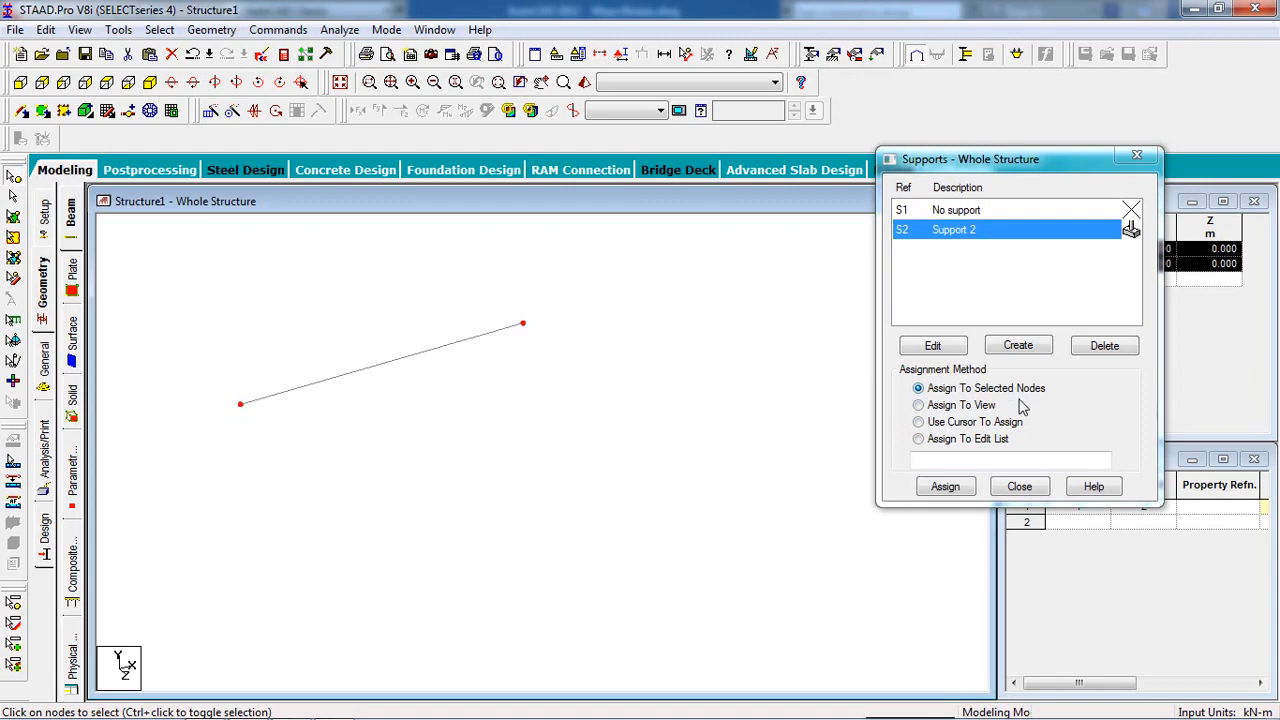
{"action": "left_click", "coordinate": [945, 486]}
{"action": "left_click", "coordinate": [1090, 378]}
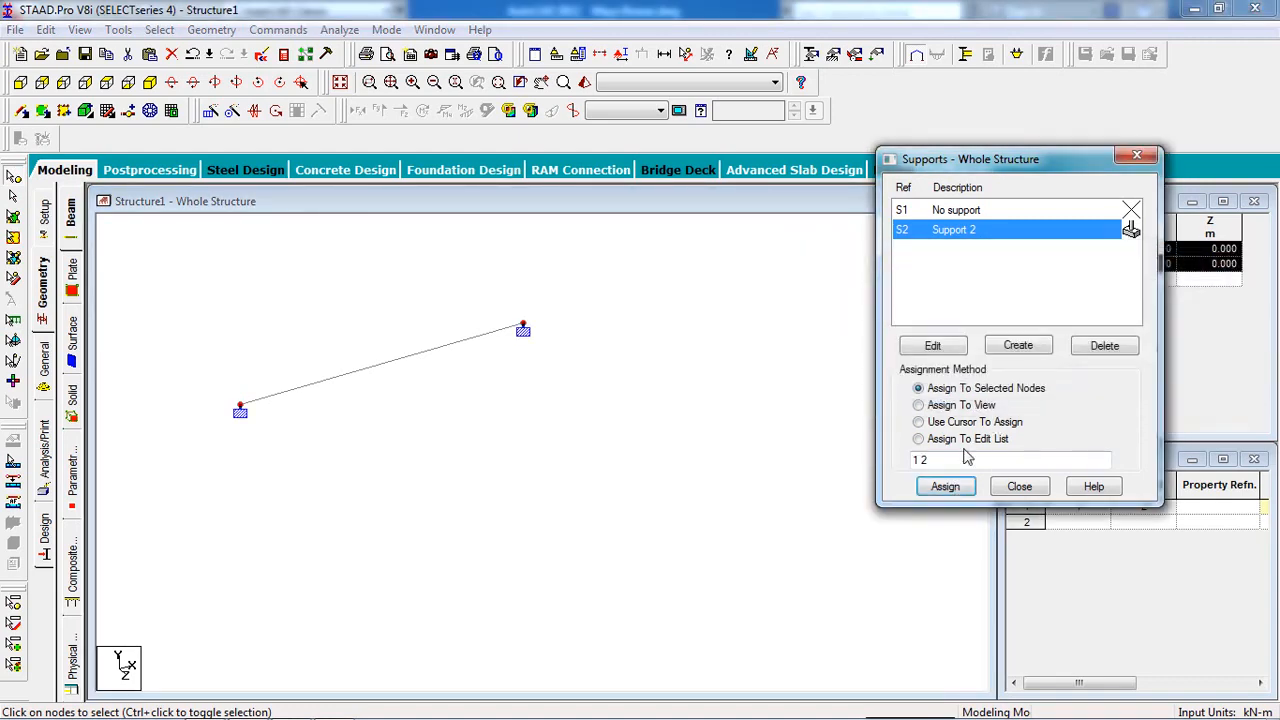
{"action": "left_click", "coordinate": [1015, 487]}
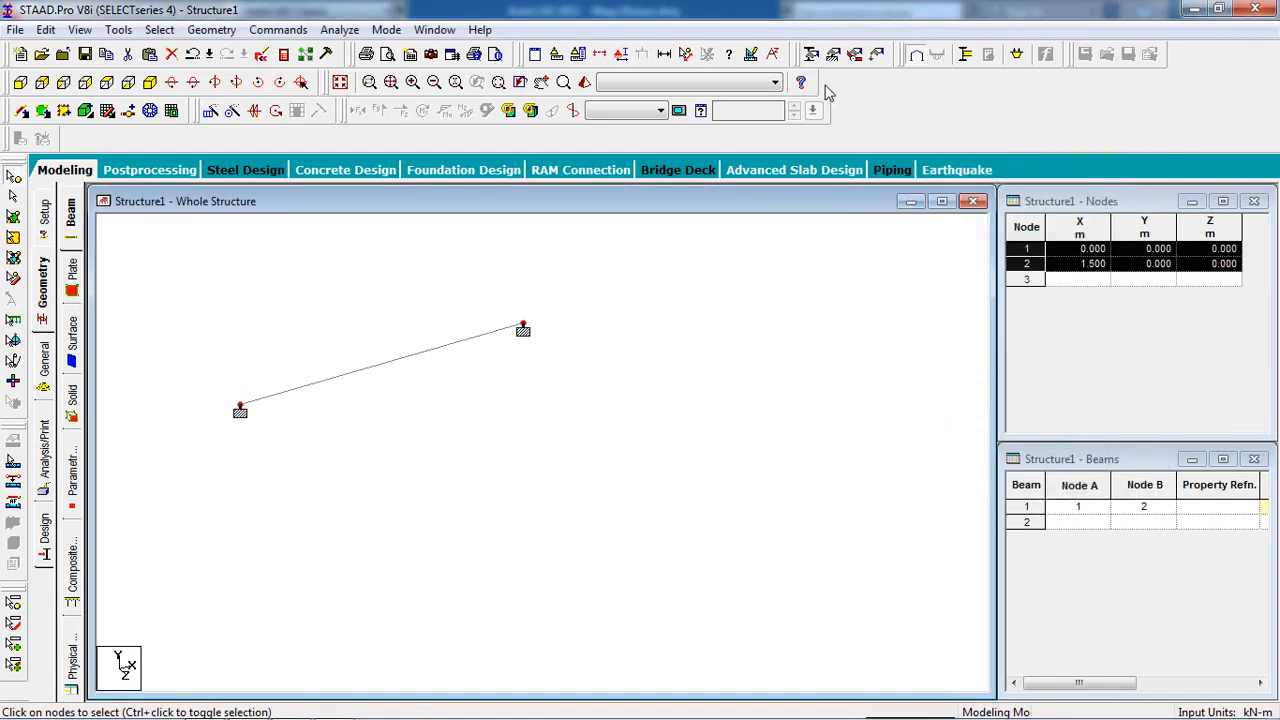
{"action": "left_click", "coordinate": [810, 52]}
{"action": "left_click_drag", "start_coordinate": [128, 50], "coordinate": [1057, 193]}
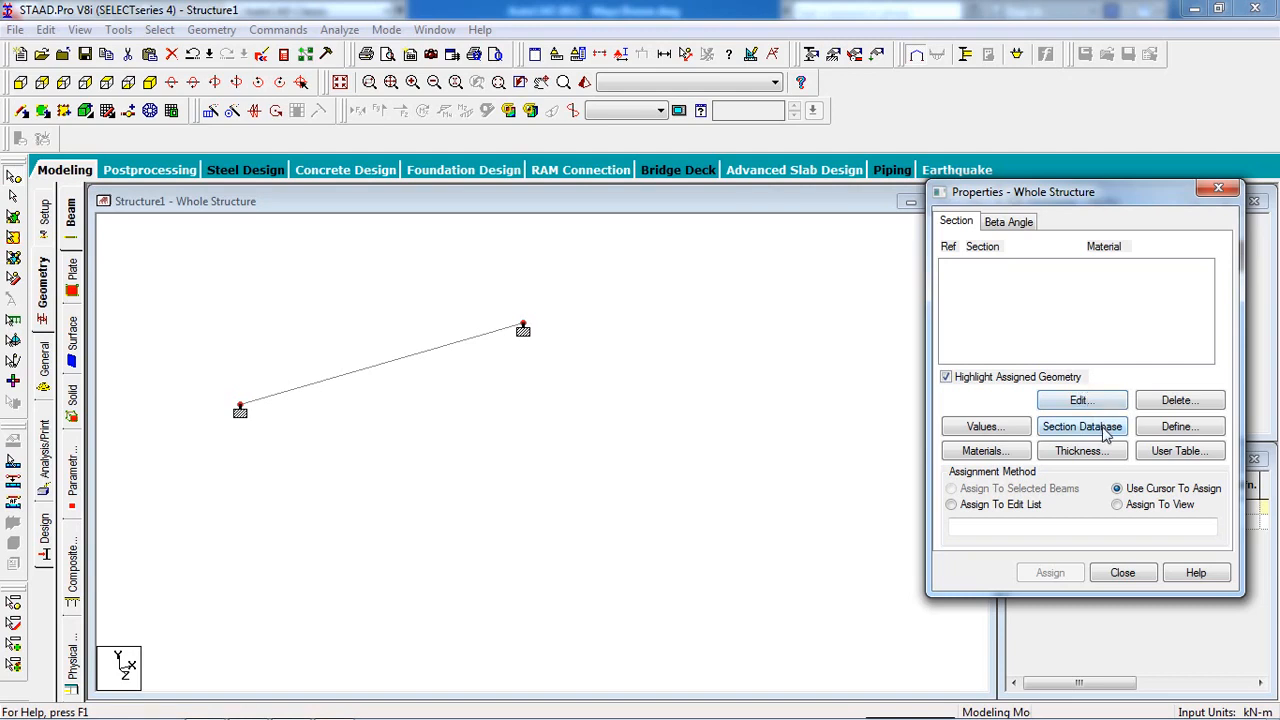
Define a rectangular concrete section with YD and ZD of 0.250 m.
{"action": "left_click", "coordinate": [1177, 428]}
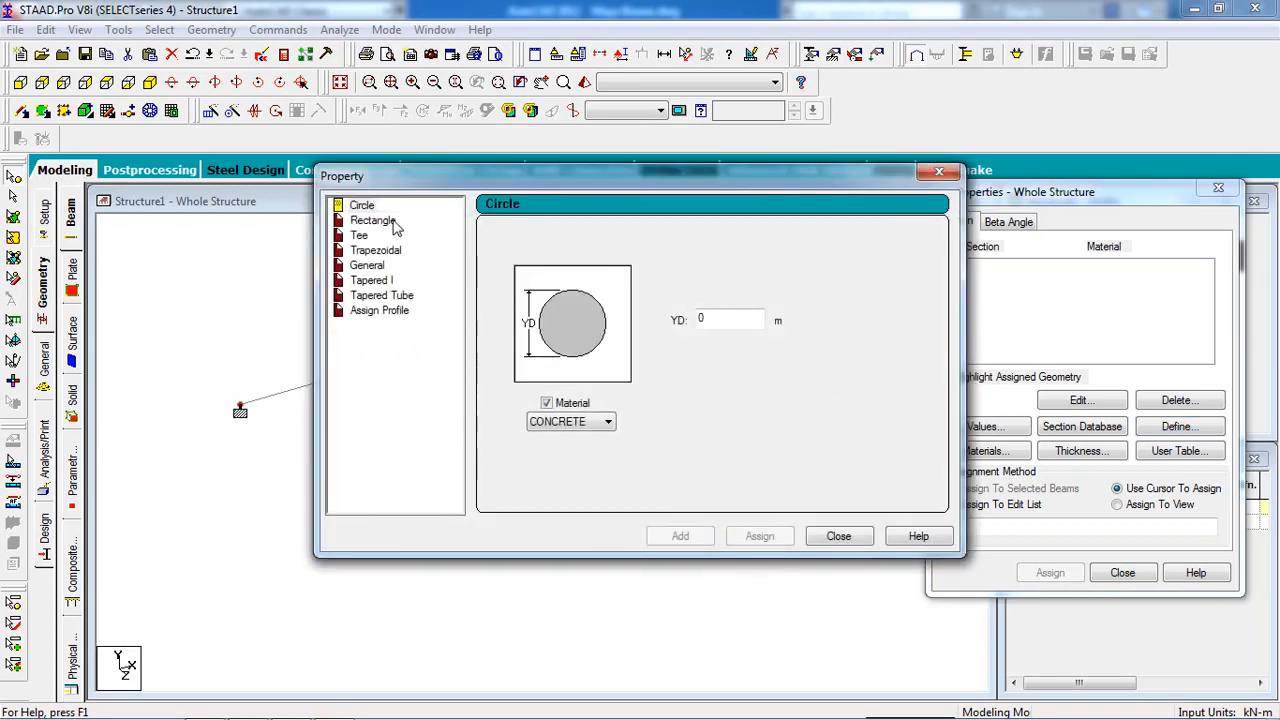
{"action": "left_click", "coordinate": [380, 220]}
{"action": "left_click", "coordinate": [733, 310]}
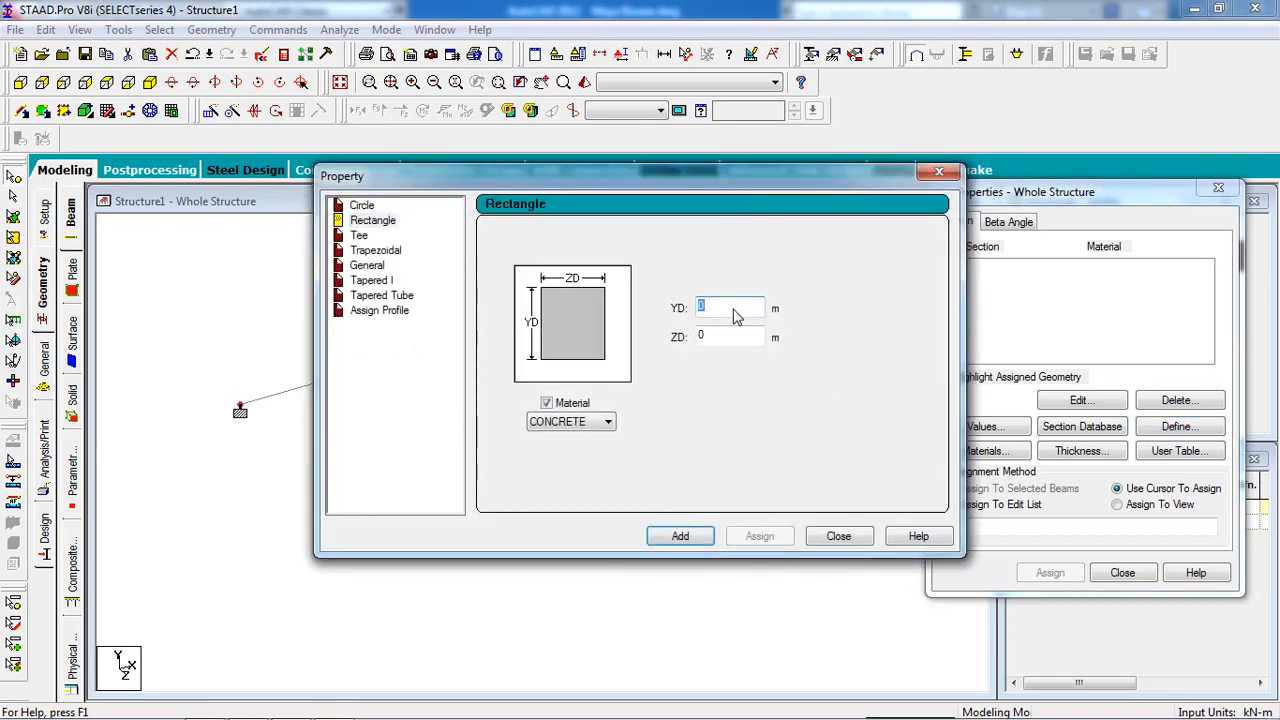
{"action": "type", "text": ".25"}
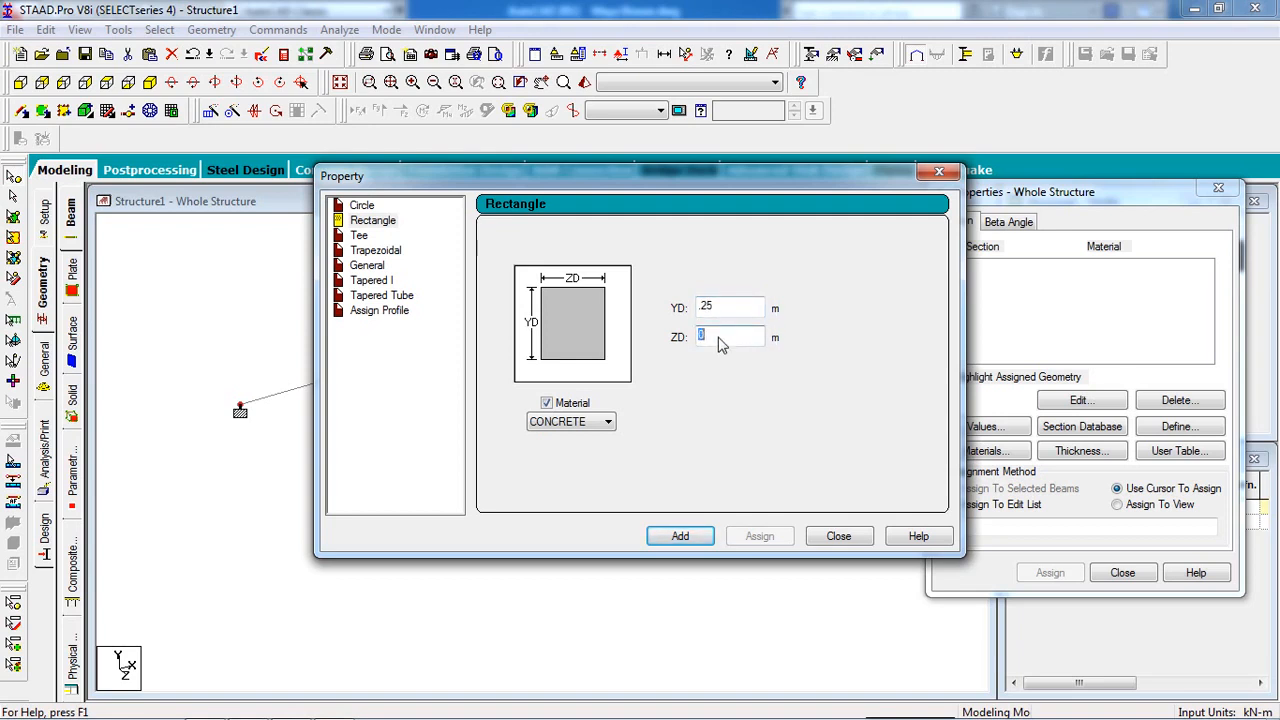
{"action": "type", "text": ".250"}
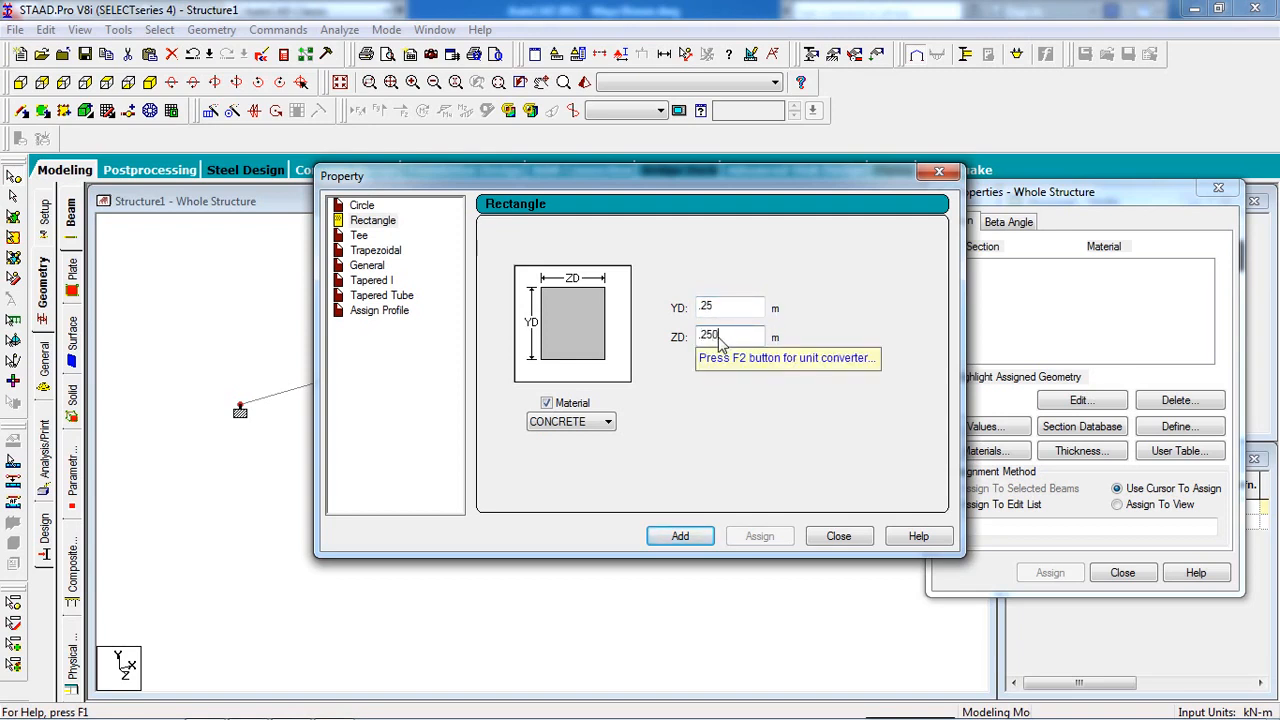
{"action": "left_click", "coordinate": [746, 312]}
{"action": "type", "text": "0"}
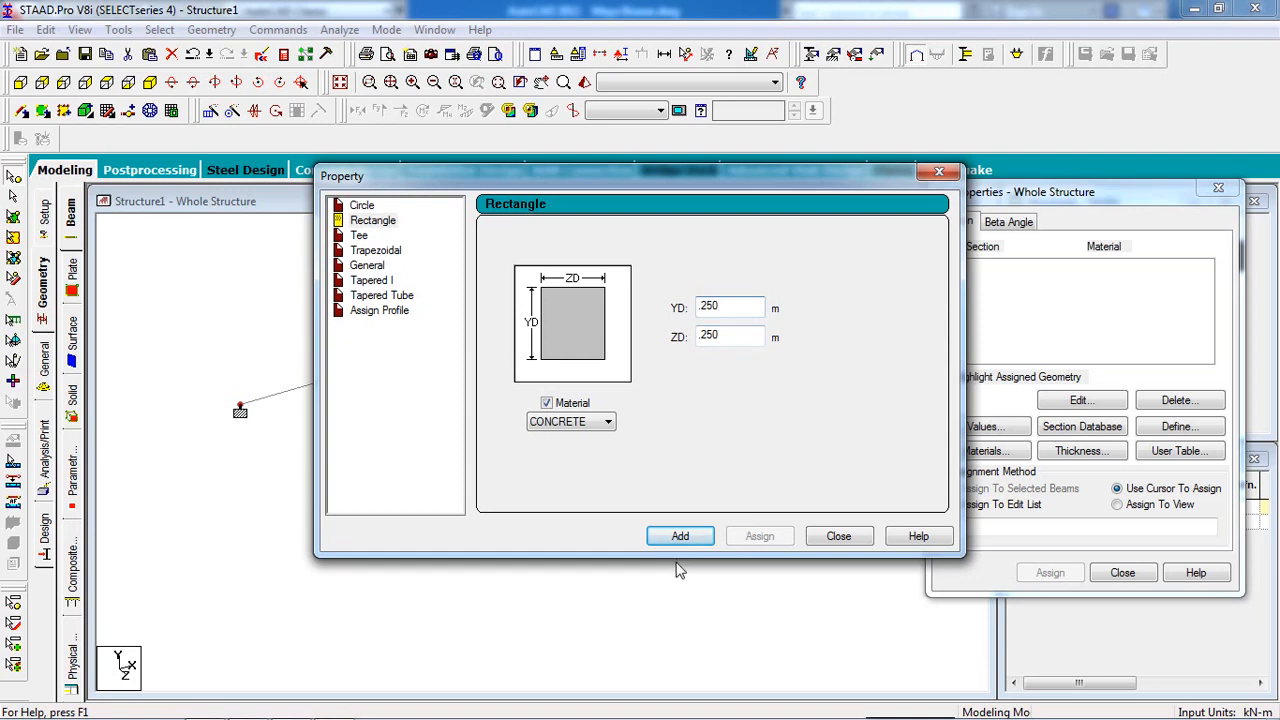
{"action": "left_click", "coordinate": [680, 536]}
{"action": "left_click", "coordinate": [836, 536]}
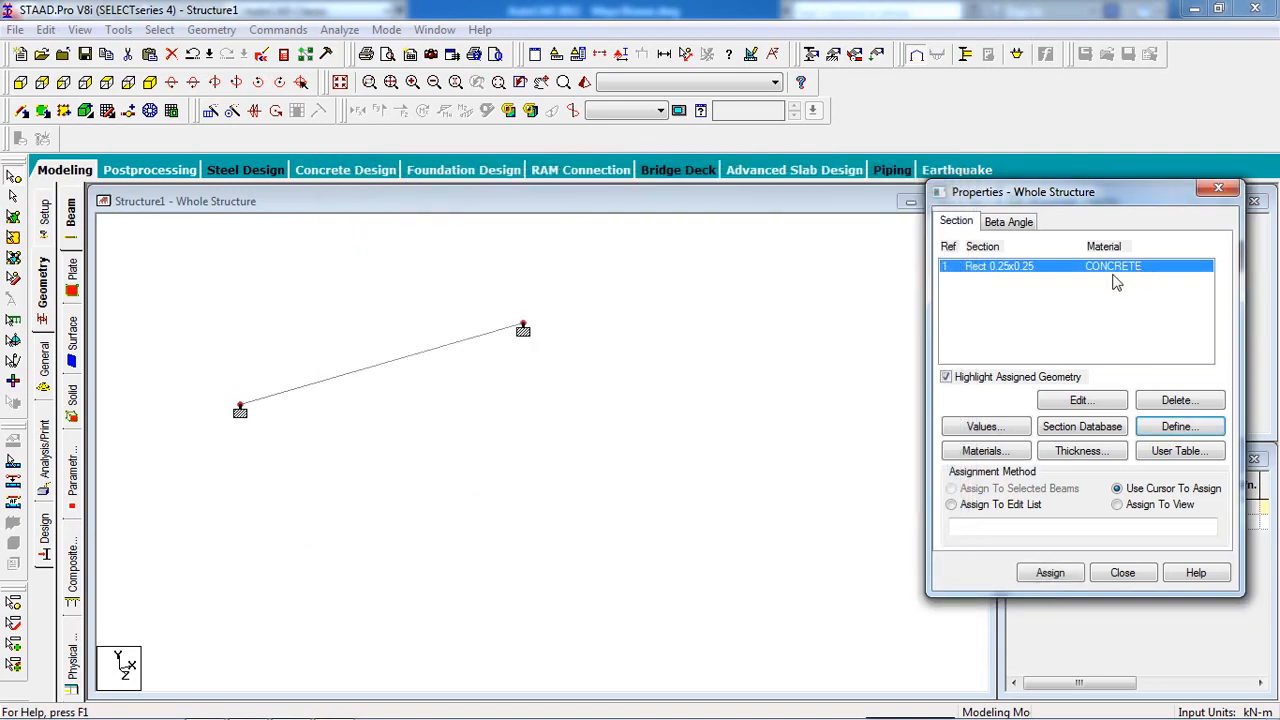
Assign the 0.25 × 0.25 rectangle section R1 to beam 1.
{"action": "left_click", "coordinate": [13, 196]}
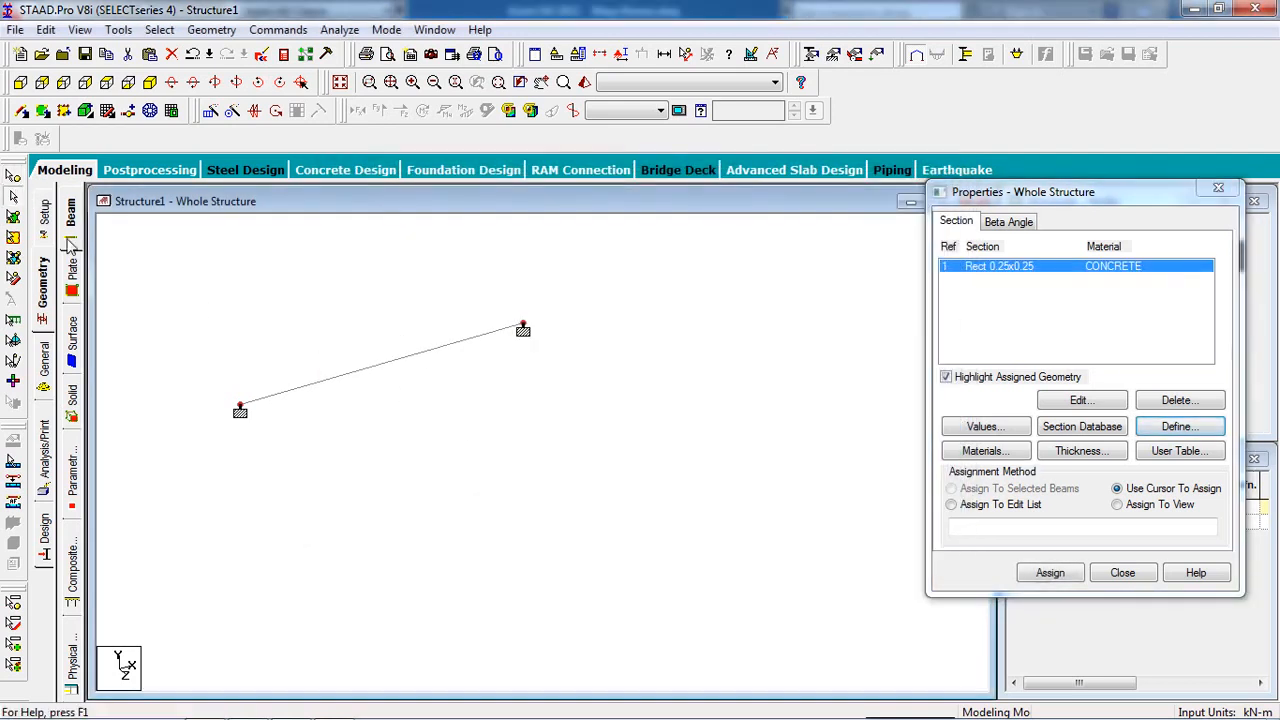
{"action": "left_click", "coordinate": [400, 363]}
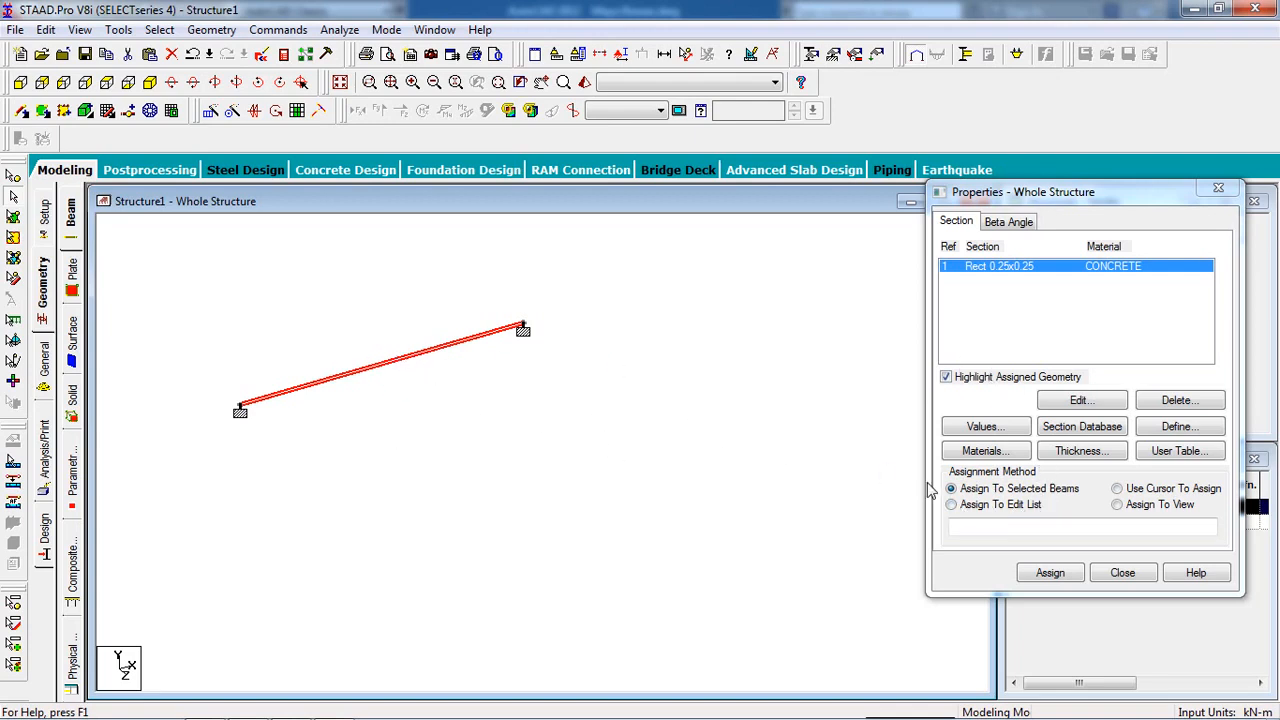
{"action": "left_click", "coordinate": [1048, 570]}
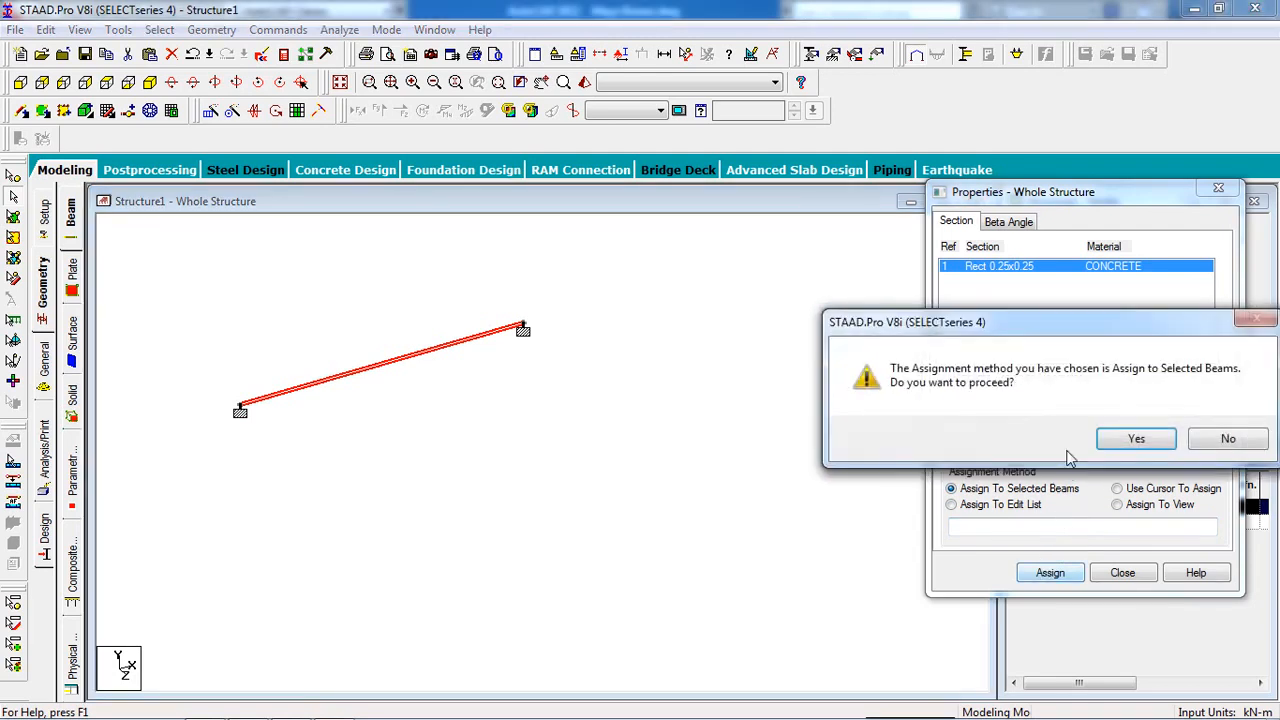
{"action": "left_click", "coordinate": [1134, 441]}
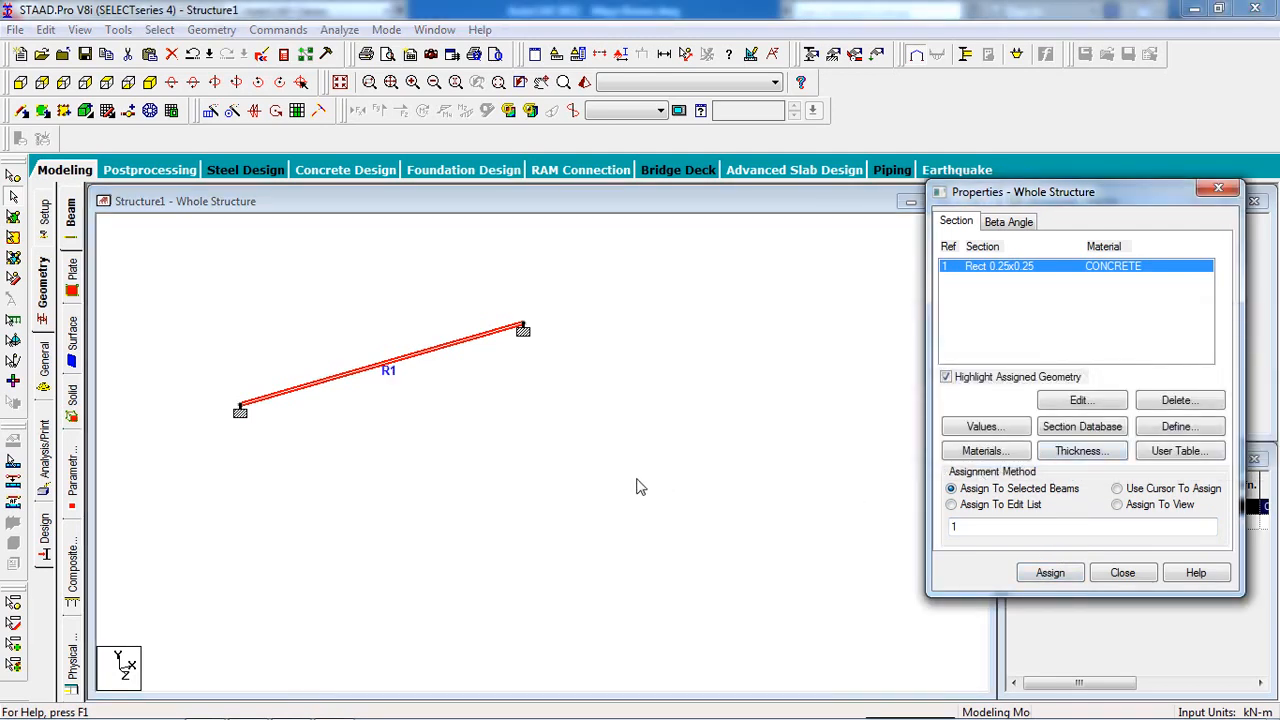
{"action": "left_click", "coordinate": [877, 56]}
Add primary load case 1 with Dead loading type and the title 'dead'.
{"action": "left_click", "coordinate": [1052, 234]}
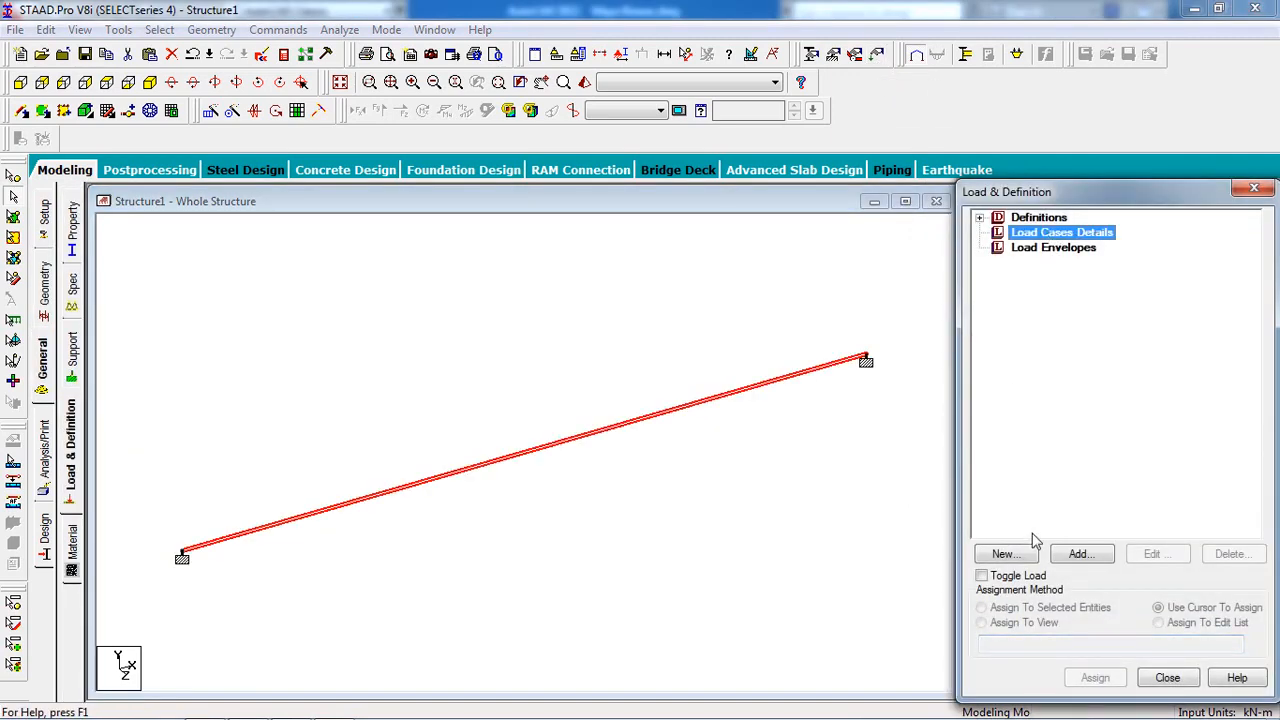
{"action": "left_click", "coordinate": [1082, 554]}
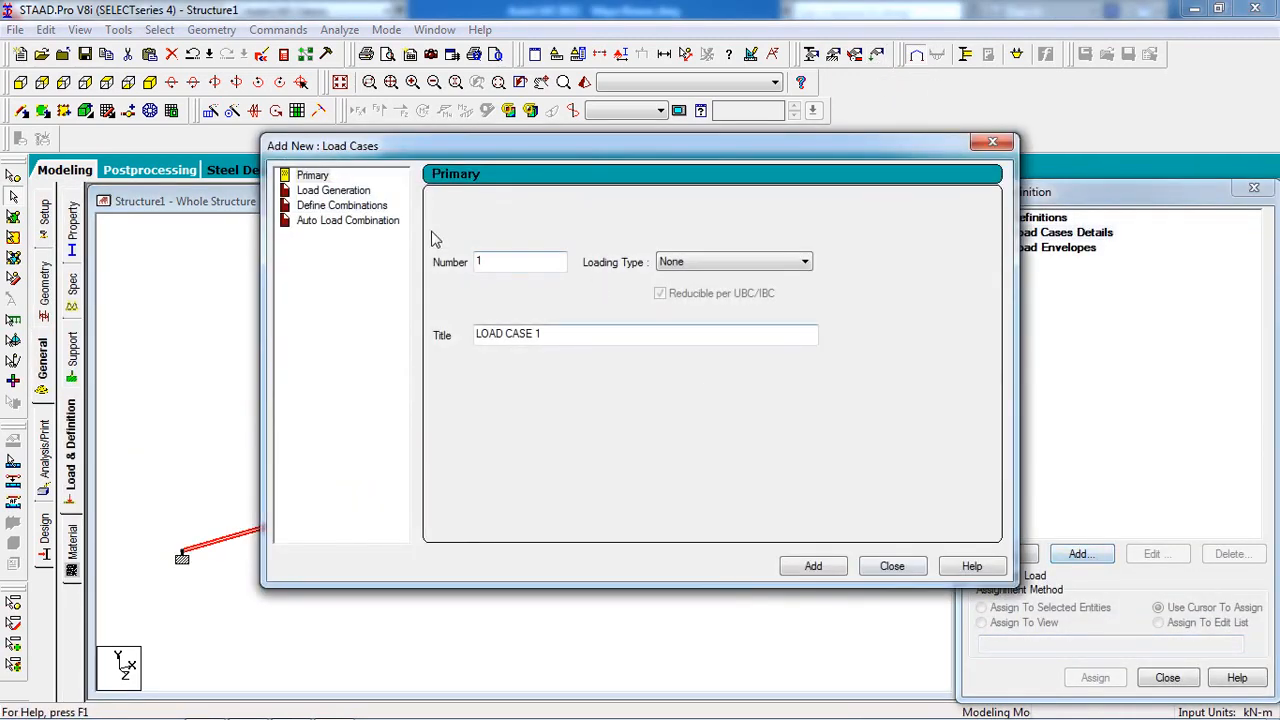
{"action": "left_click", "coordinate": [700, 262]}
{"action": "left_click", "coordinate": [720, 276]}
{"action": "left_click_drag", "start_coordinate": [546, 340], "coordinate": [460, 350]}
{"action": "type", "text": "de"}
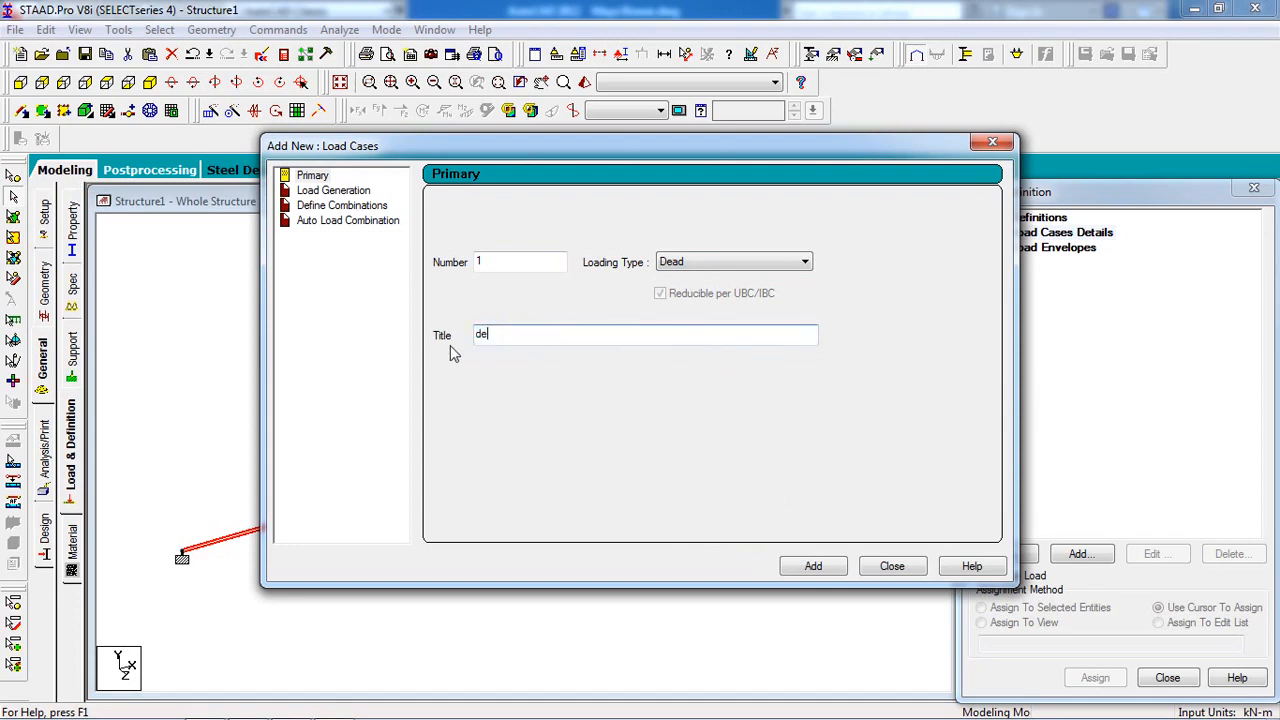
{"action": "type", "text": "ad"}
{"action": "left_click", "coordinate": [814, 566]}
Add a selfweight load in Y with factor -1 to load case 1 (dead).
{"action": "left_click", "coordinate": [890, 568]}
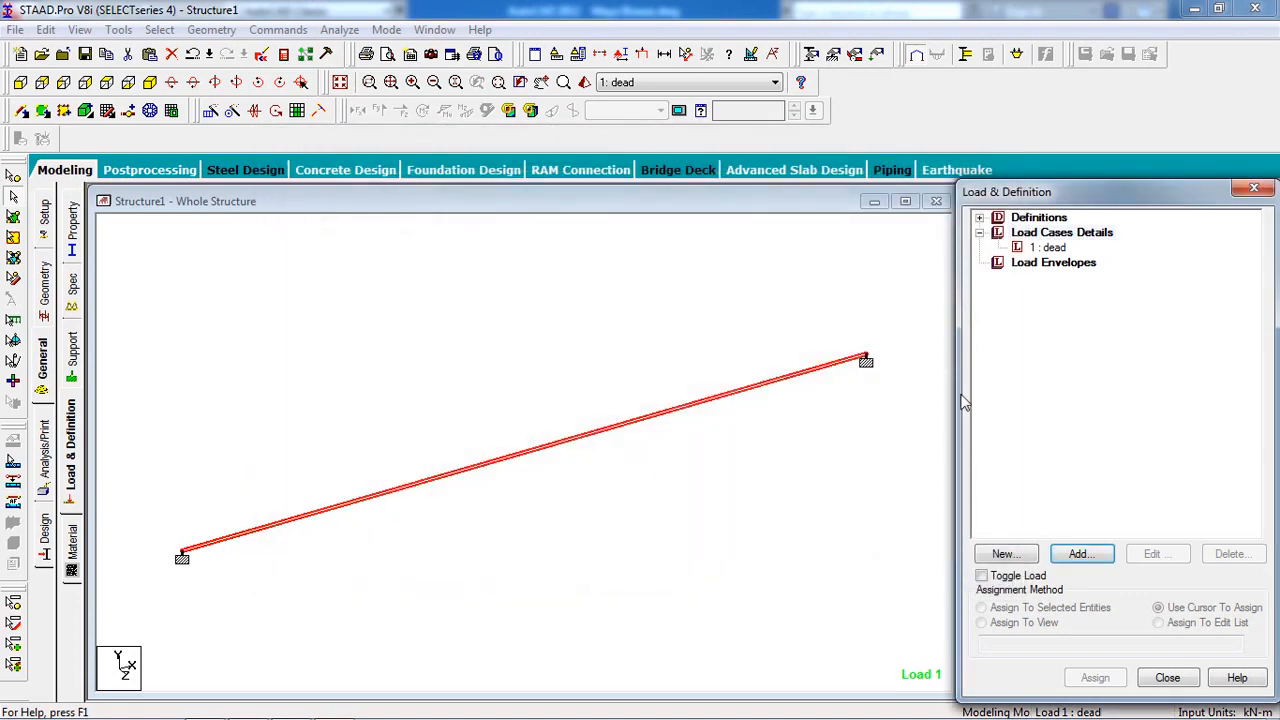
{"action": "left_click", "coordinate": [1046, 248]}
{"action": "left_click", "coordinate": [1084, 555]}
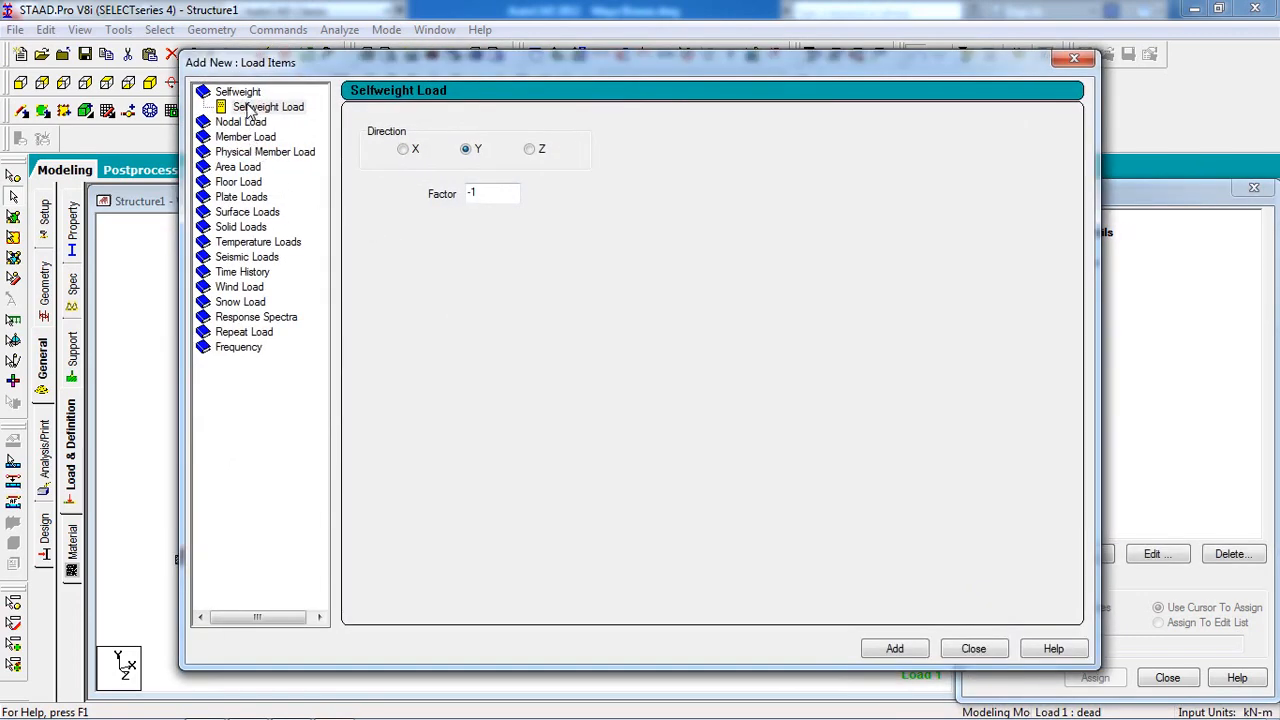
{"action": "left_click", "coordinate": [884, 654]}
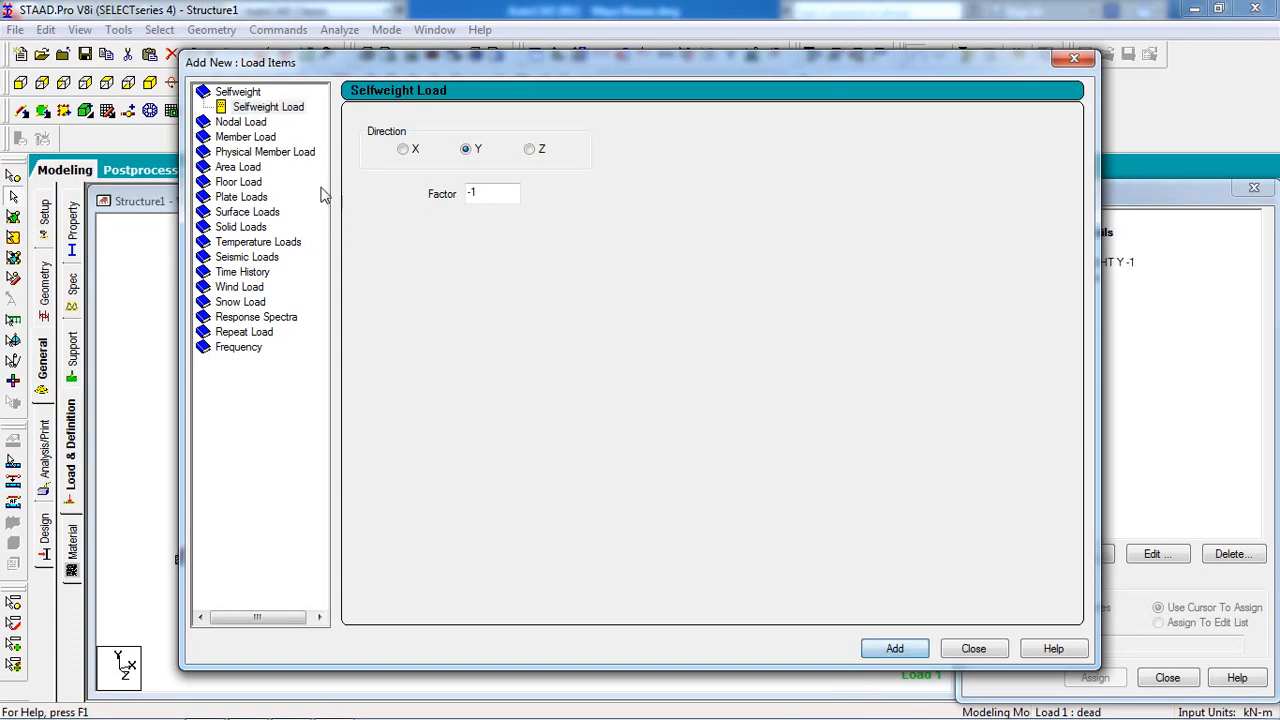
{"action": "left_click", "coordinate": [253, 139]}
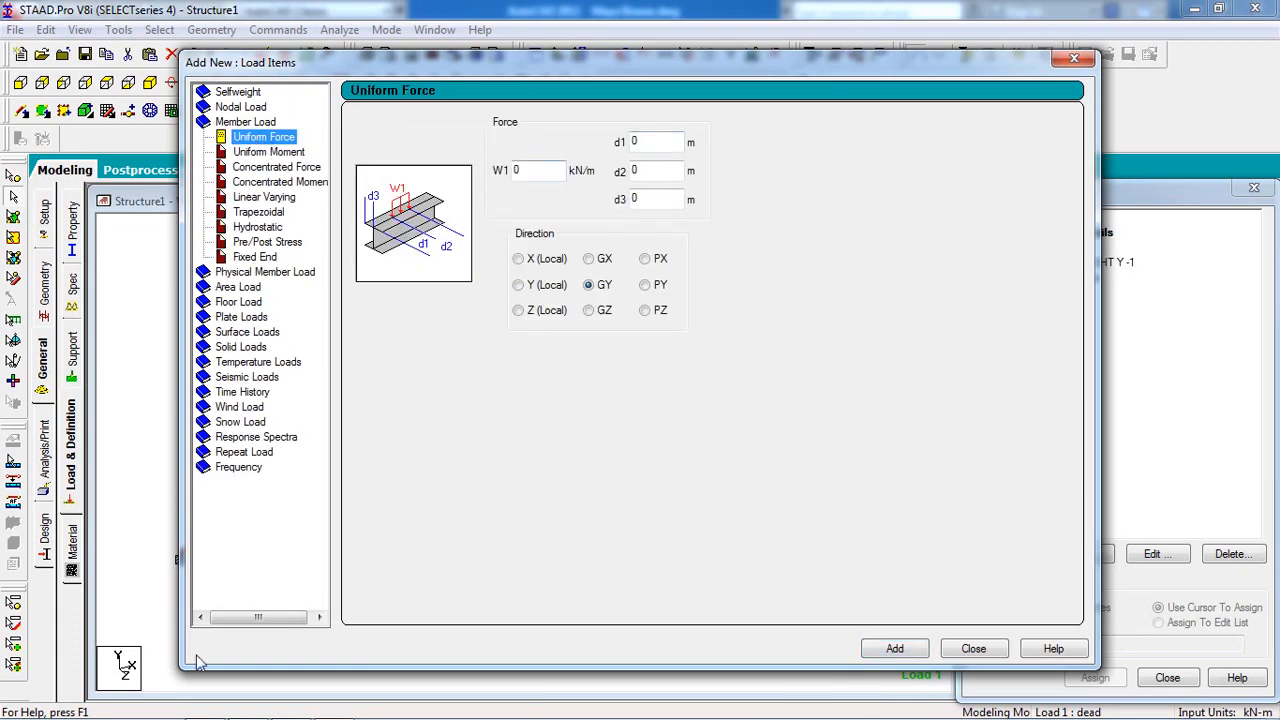
{"action": "mouse_move", "coordinate": [236, 717]}
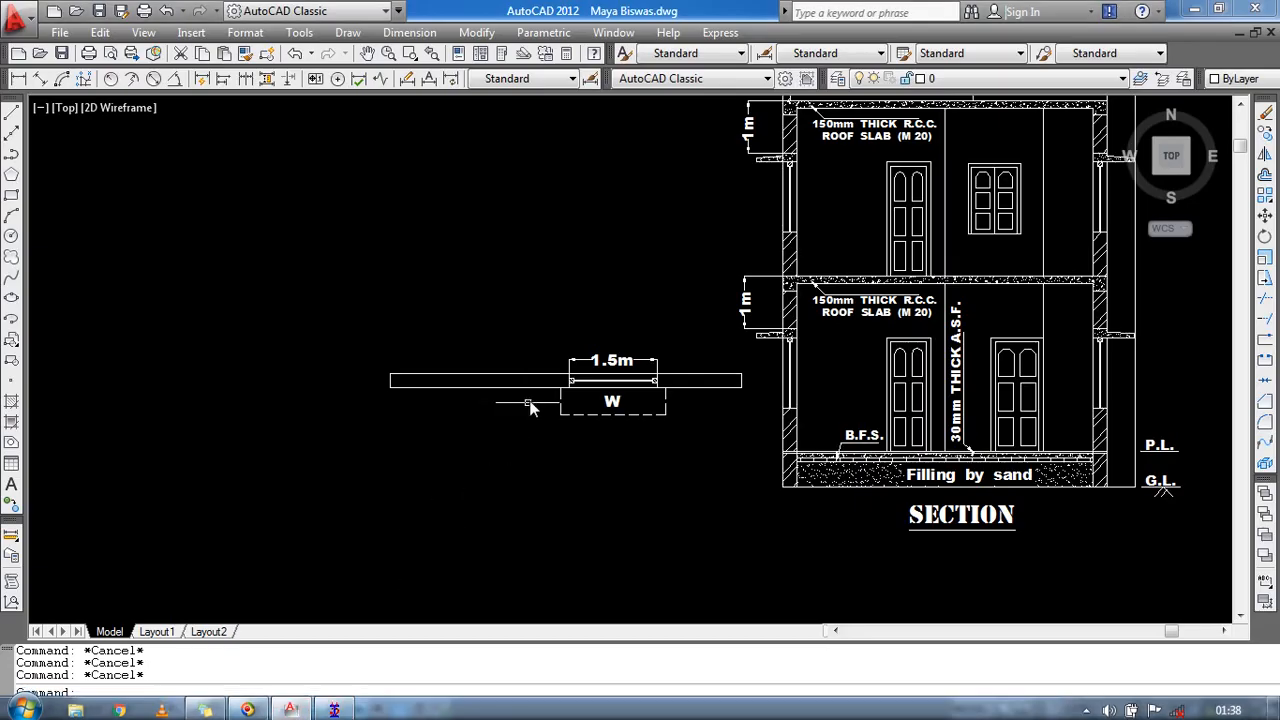
Zoom around the roof slab eave in the AutoCAD section to inspect the slab and wall detail.
{"action": "scroll", "coordinate": [717, 326], "scroll_direction": "up", "scroll_amount": 8}
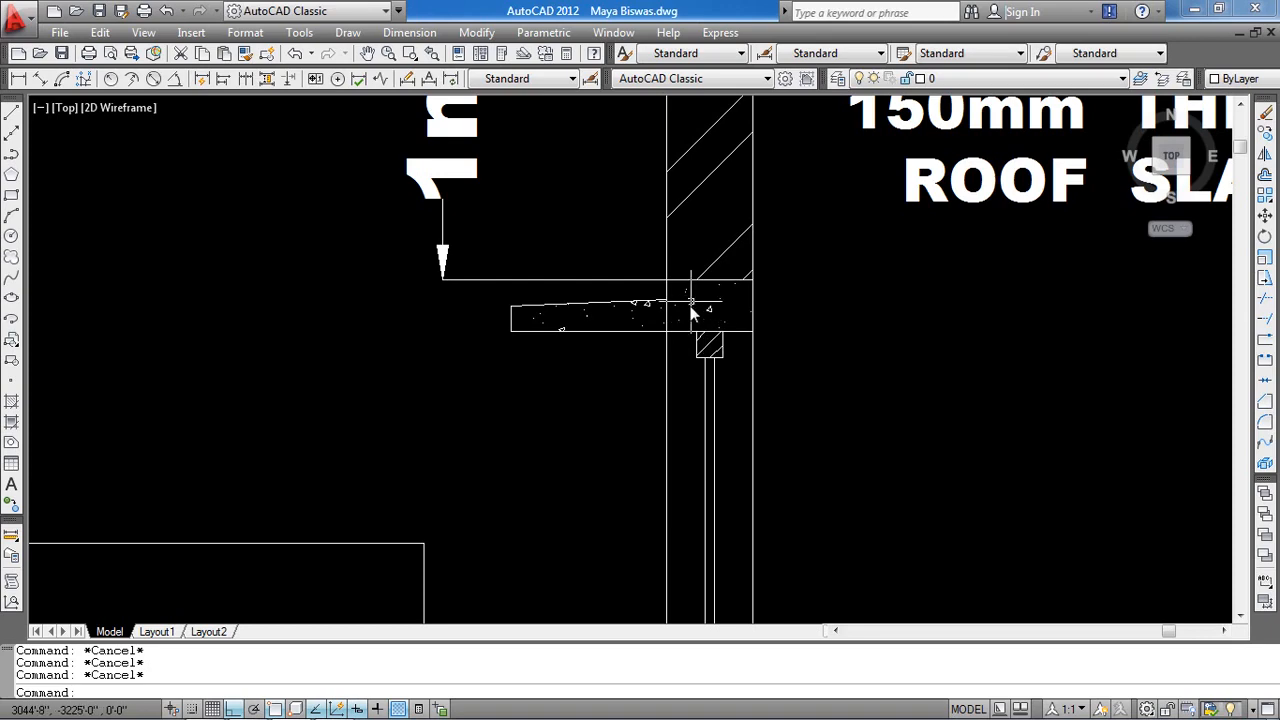
{"action": "scroll", "coordinate": [768, 331], "scroll_direction": "down", "scroll_amount": 4}
{"action": "scroll", "coordinate": [822, 300], "scroll_direction": "up", "scroll_amount": 4}
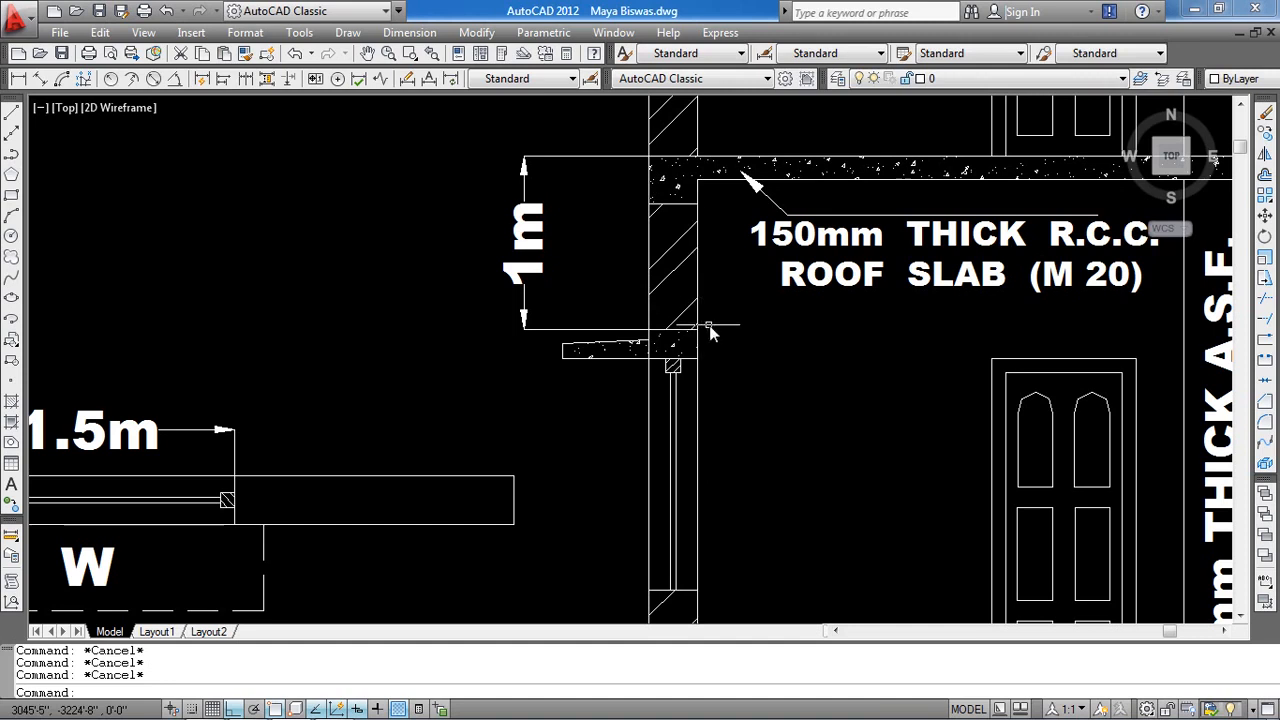
{"action": "scroll", "coordinate": [703, 337], "scroll_direction": "down", "scroll_amount": 2}
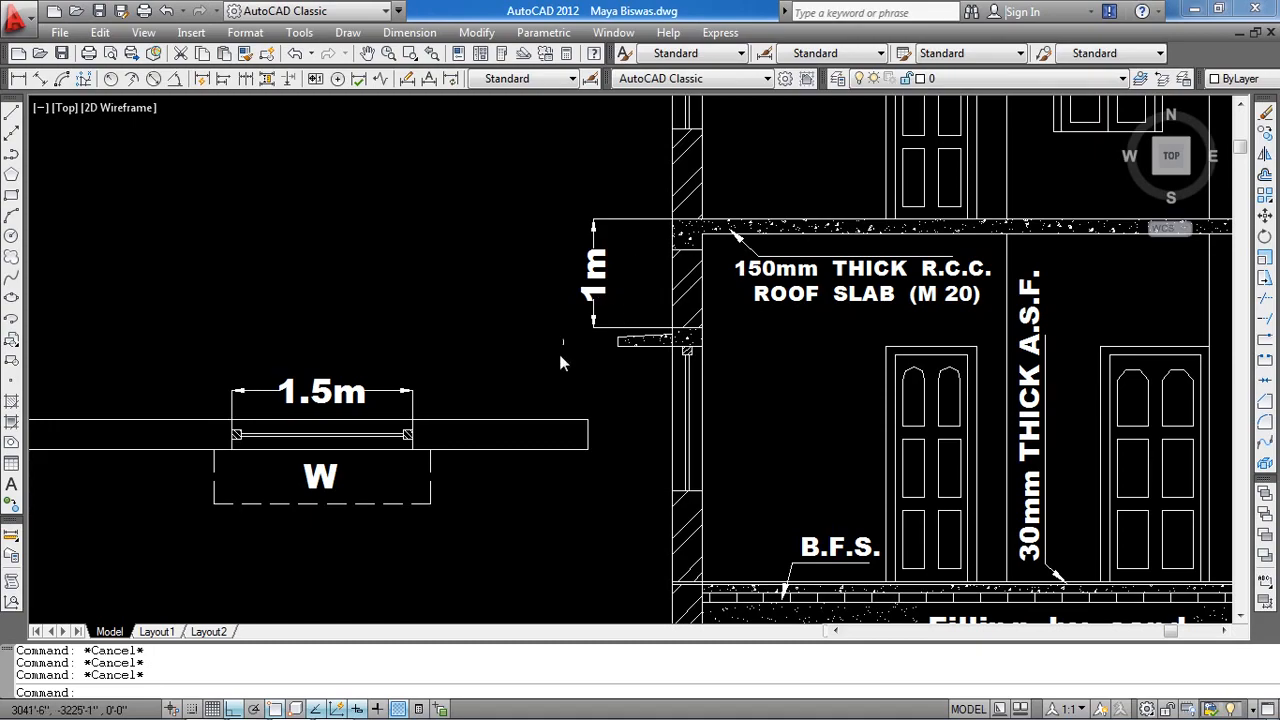
Add a uniform GY member force of -6 kN/m to the dead load case.
{"action": "left_click", "coordinate": [334, 706]}
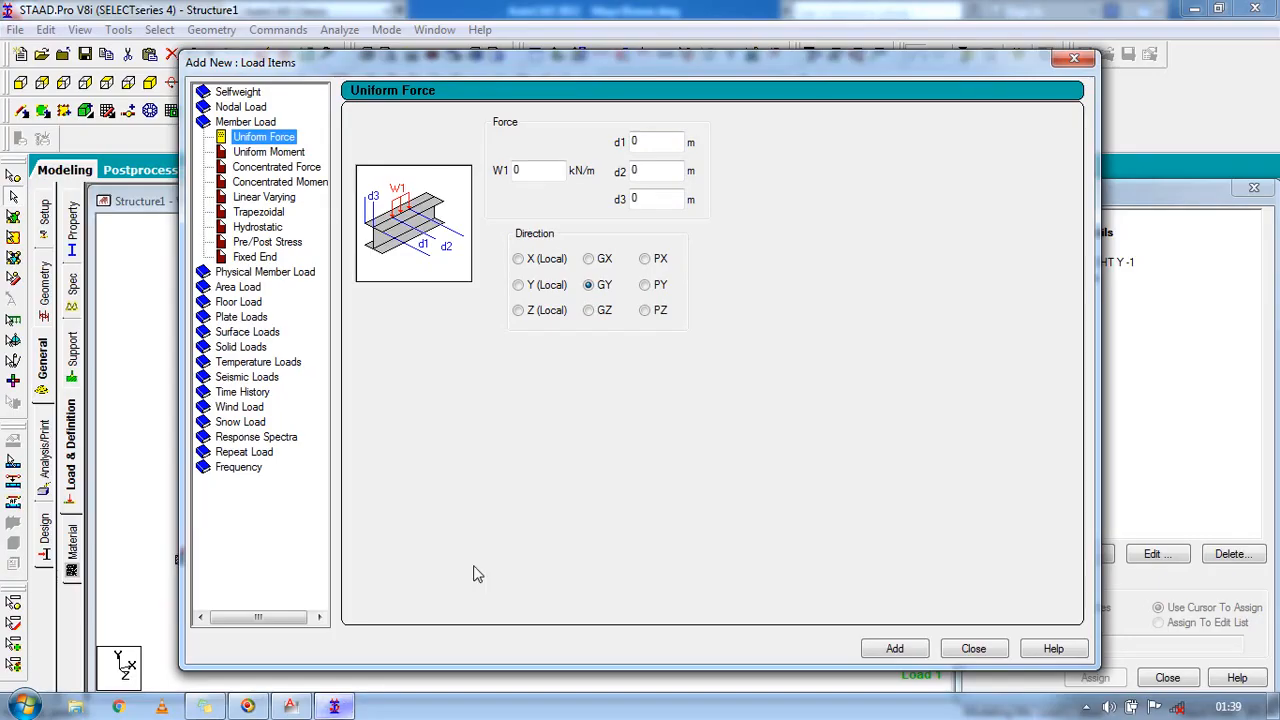
{"action": "left_click_drag", "start_coordinate": [531, 172], "coordinate": [497, 171]}
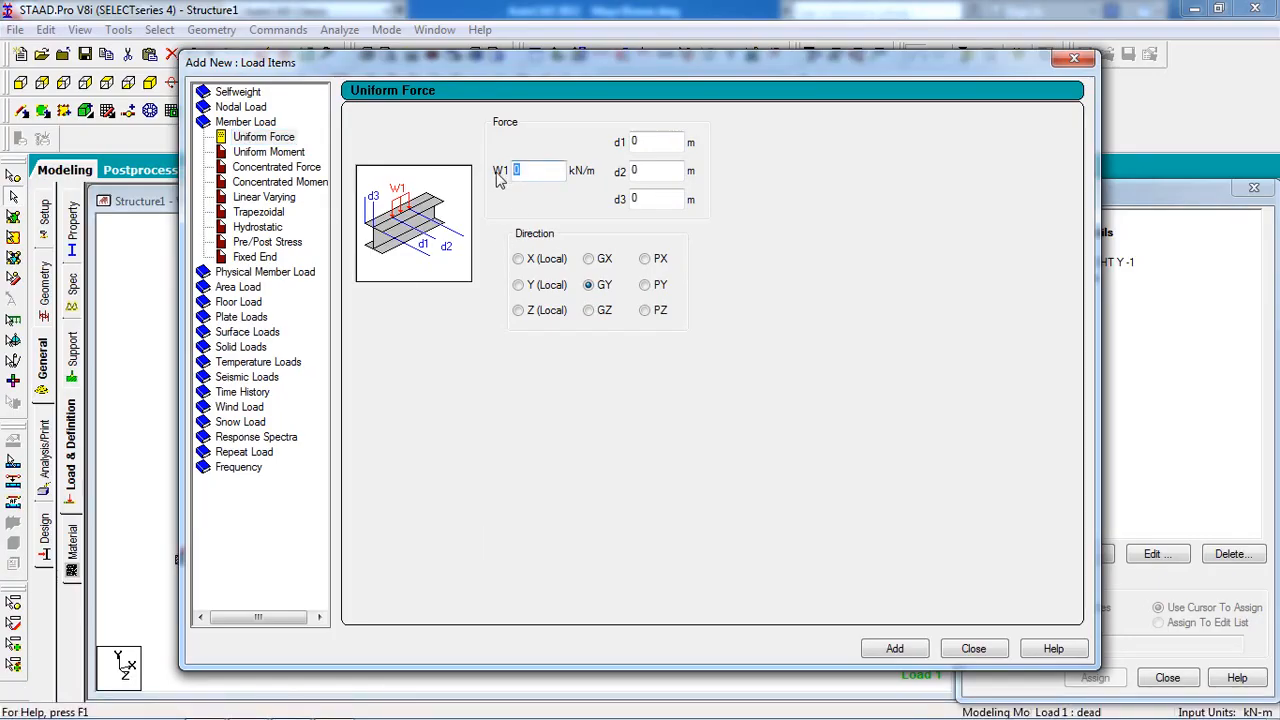
{"action": "type", "text": "-6"}
{"action": "left_click", "coordinate": [897, 649]}
{"action": "left_click", "coordinate": [972, 649]}
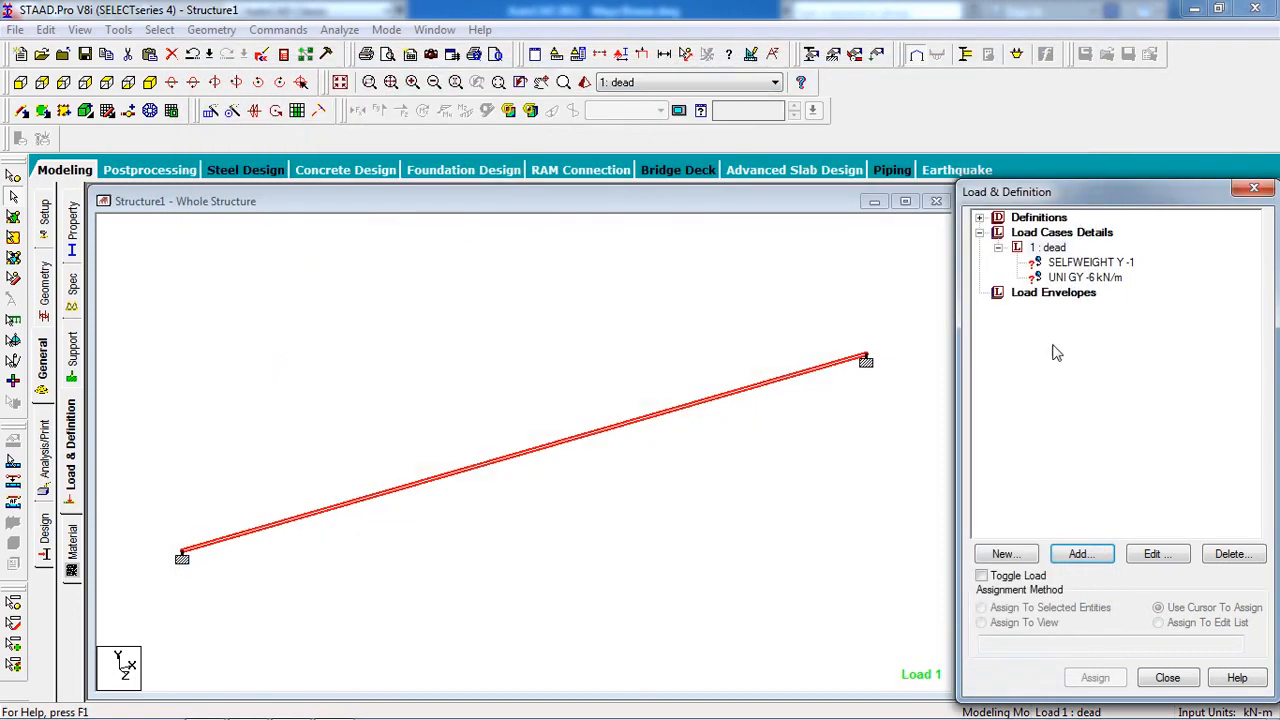
Assign the SELFWEIGHT Y -1 load to the whole structure in view.
{"action": "left_click", "coordinate": [1093, 264]}
{"action": "left_click", "coordinate": [1028, 623]}
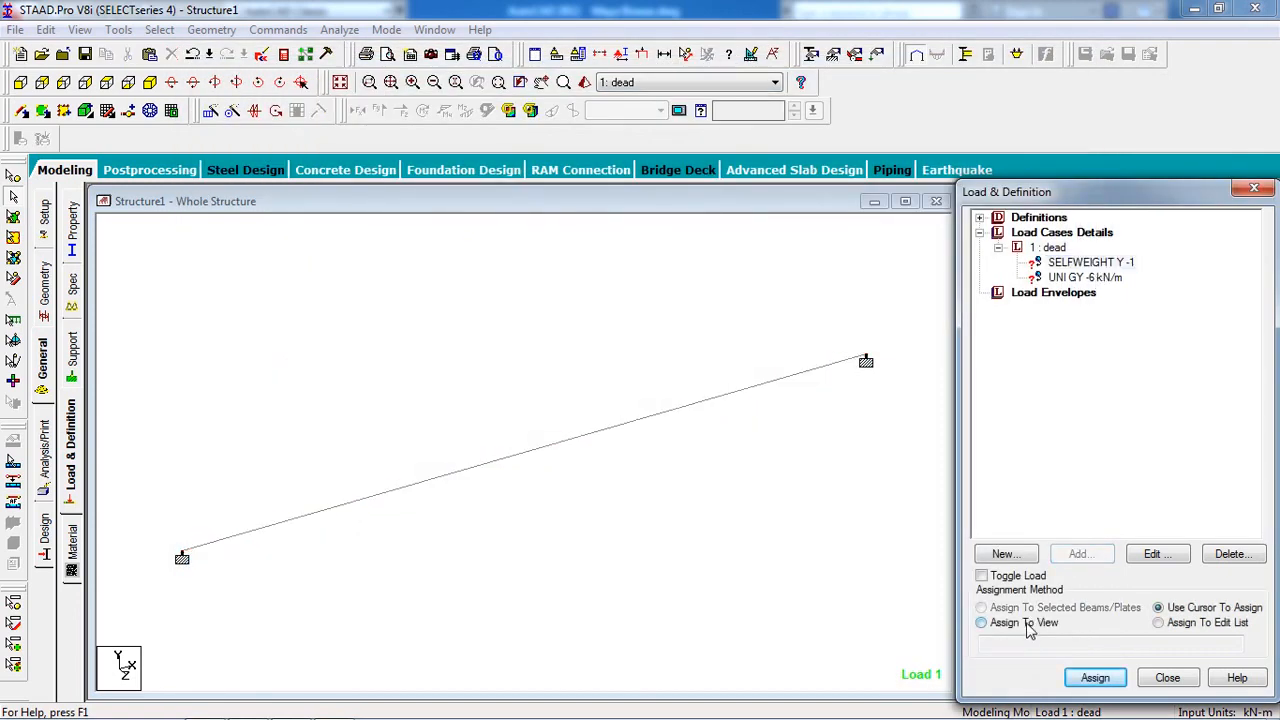
{"action": "left_click", "coordinate": [1096, 679]}
{"action": "left_click", "coordinate": [1052, 490]}
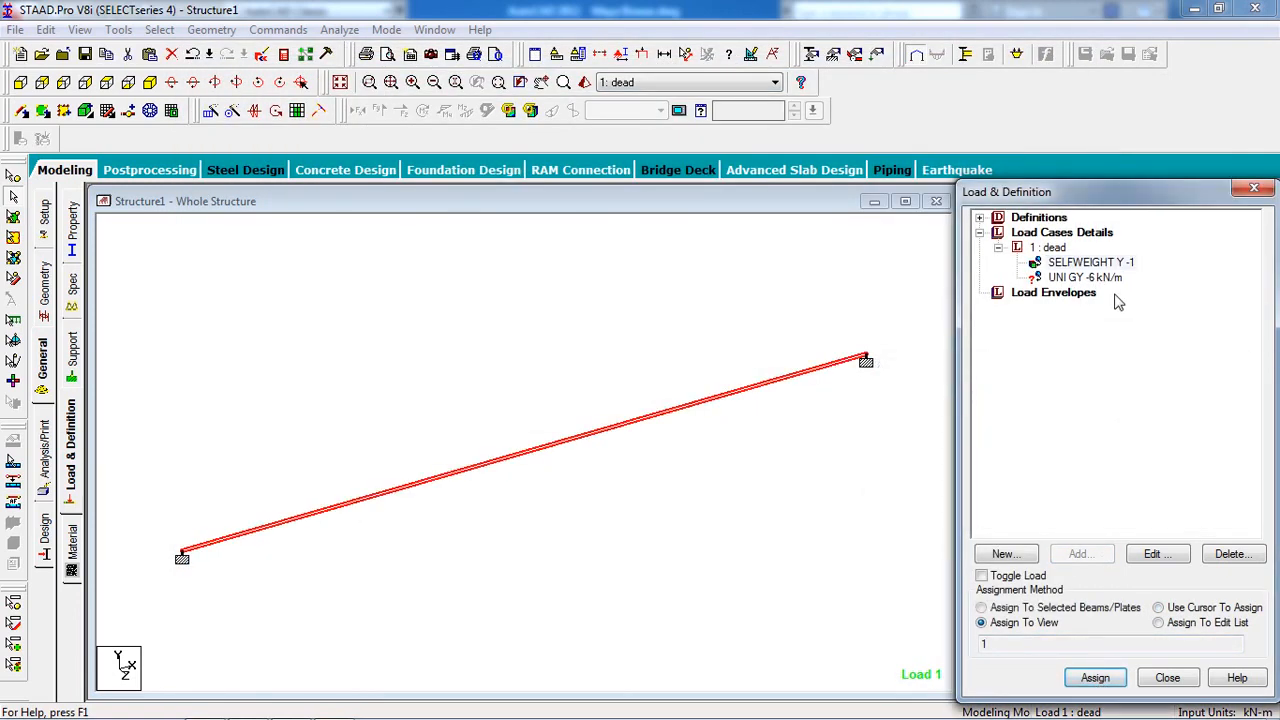
{"action": "left_click", "coordinate": [1110, 280]}
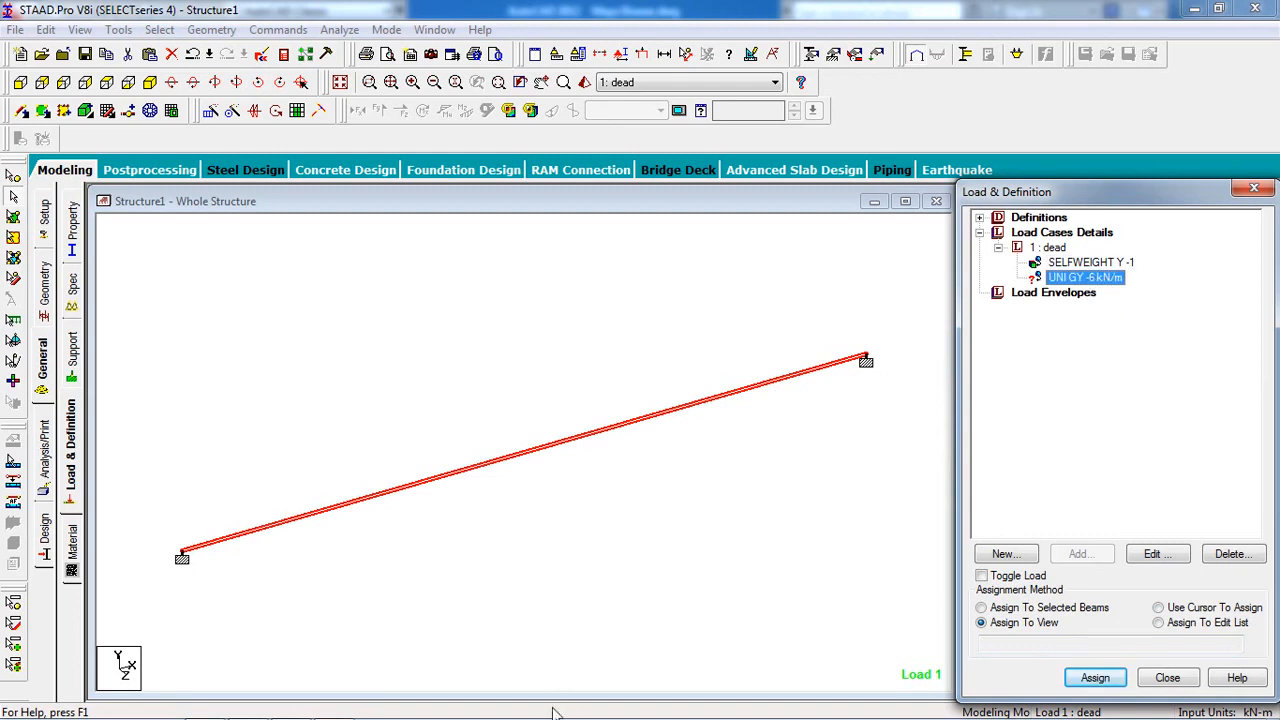
Check the properties of the 150mm thick R.C.C. roof slab (M 20) in the AutoCAD section.
{"action": "left_click", "coordinate": [294, 710]}
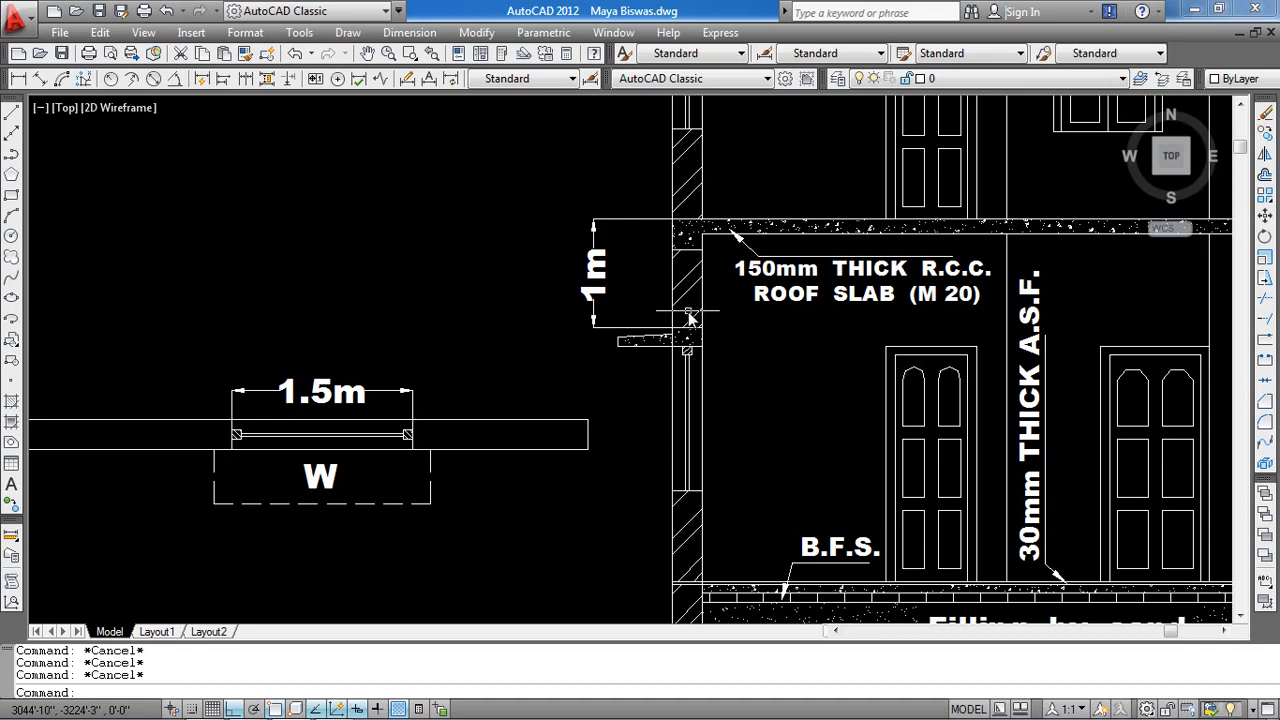
{"action": "mouse_move", "coordinate": [690, 288]}
{"action": "left_click", "coordinate": [469, 578]}
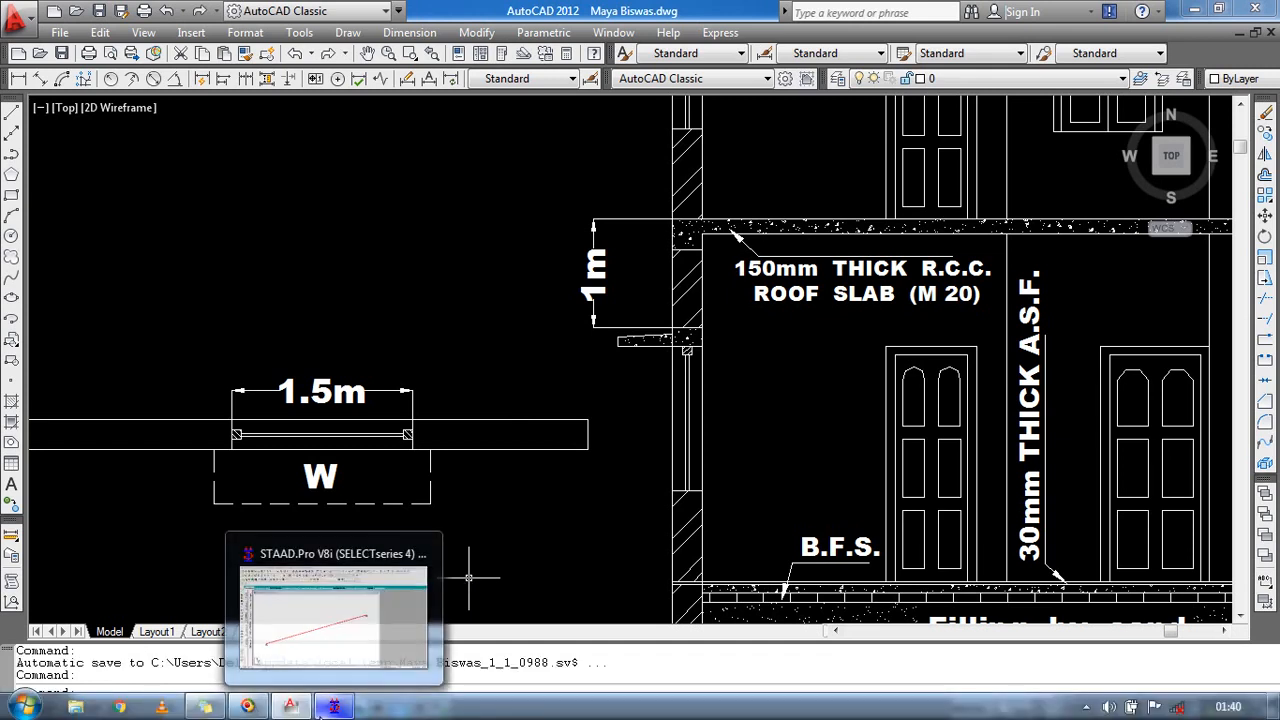
Assign the UNI GY -6 kN/m uniform load to beam 1.
{"action": "left_click", "coordinate": [331, 708]}
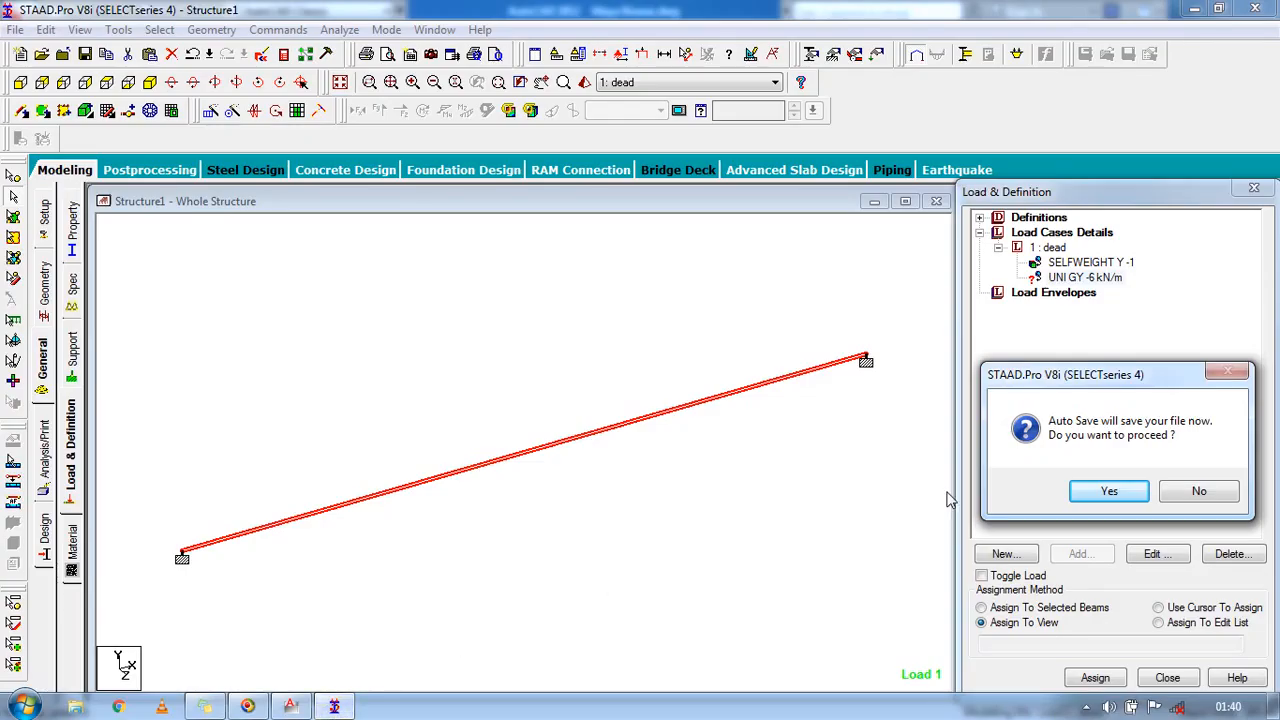
{"action": "left_click", "coordinate": [1186, 496]}
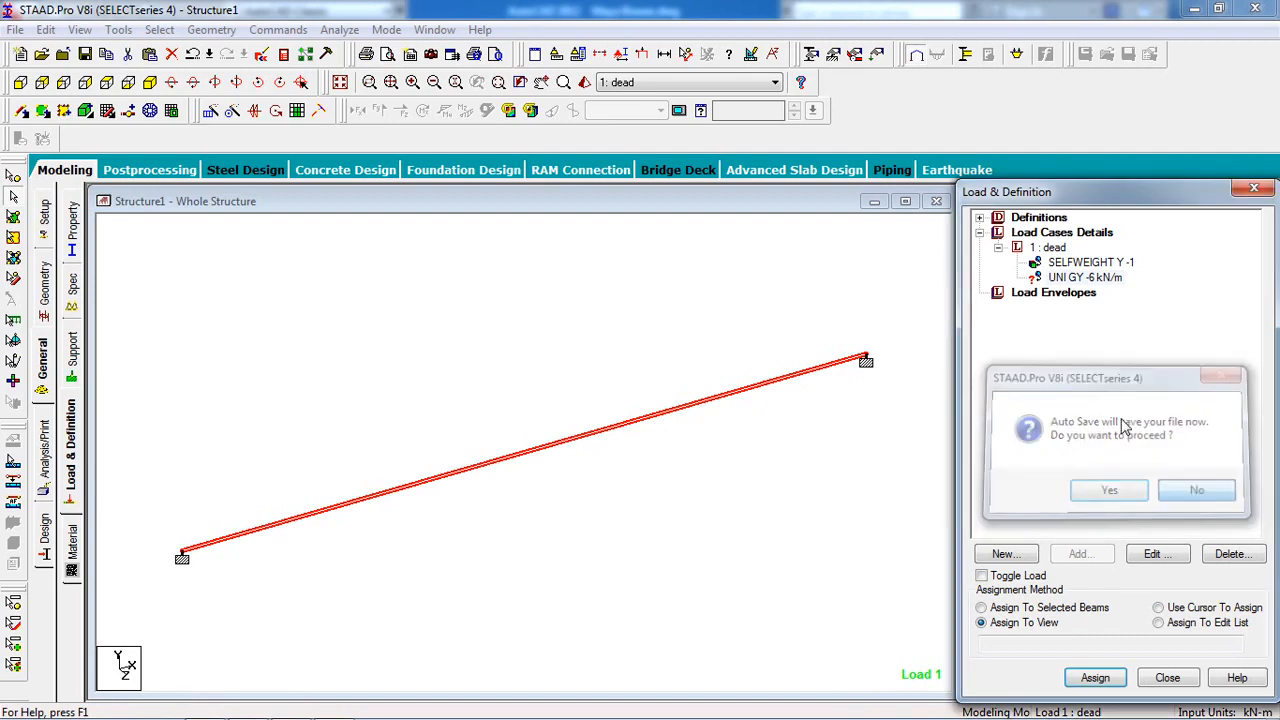
{"action": "left_click", "coordinate": [1082, 278]}
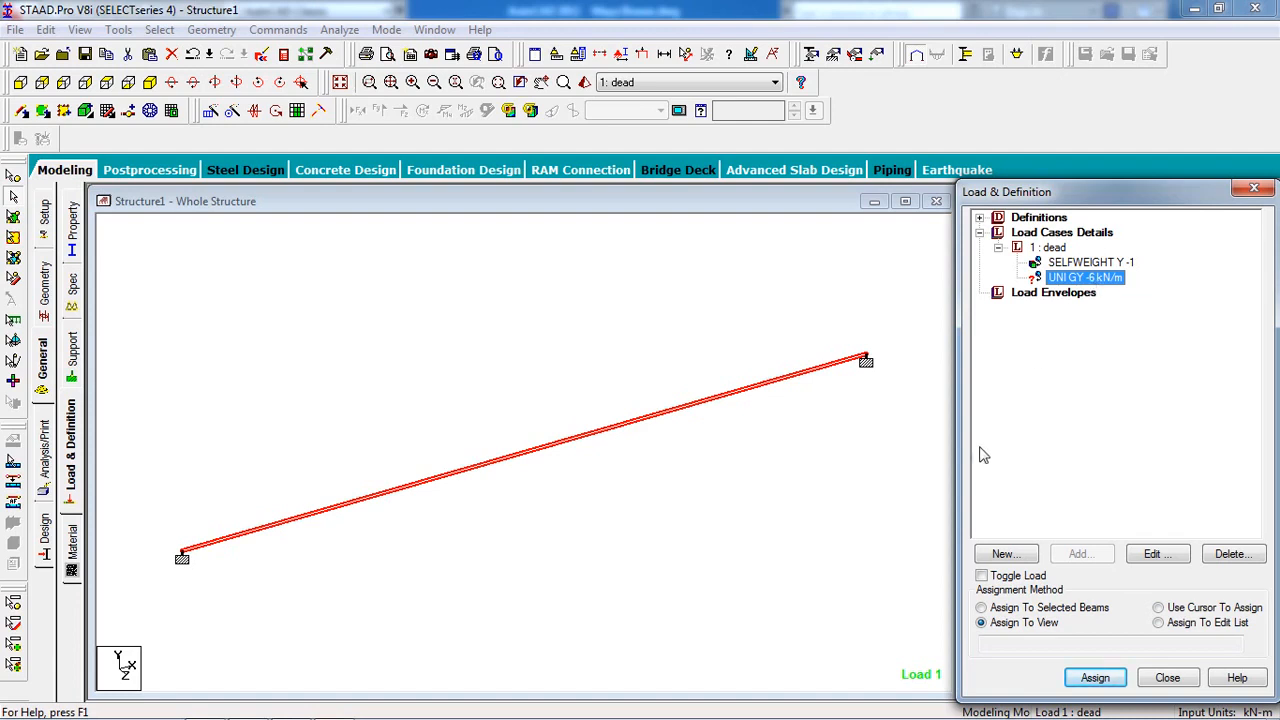
{"action": "left_click", "coordinate": [754, 396]}
{"action": "left_click", "coordinate": [1029, 609]}
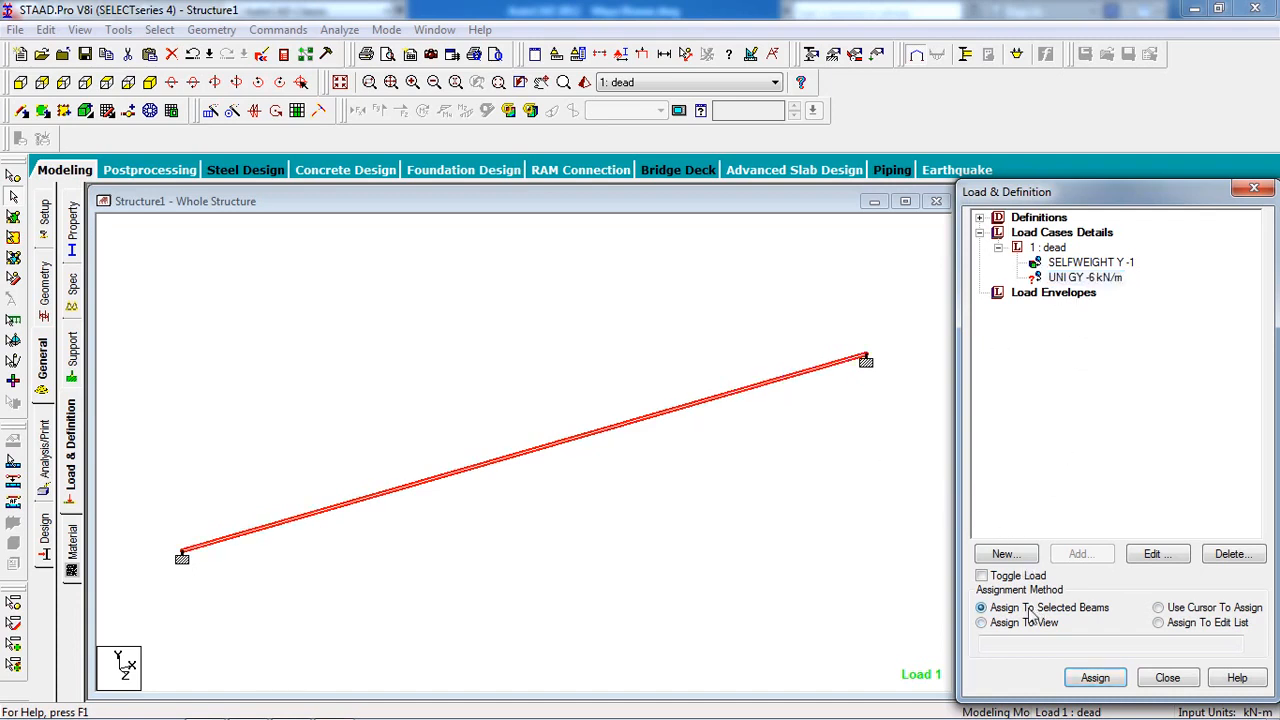
{"action": "left_click", "coordinate": [700, 318]}
{"action": "left_click", "coordinate": [1095, 678]}
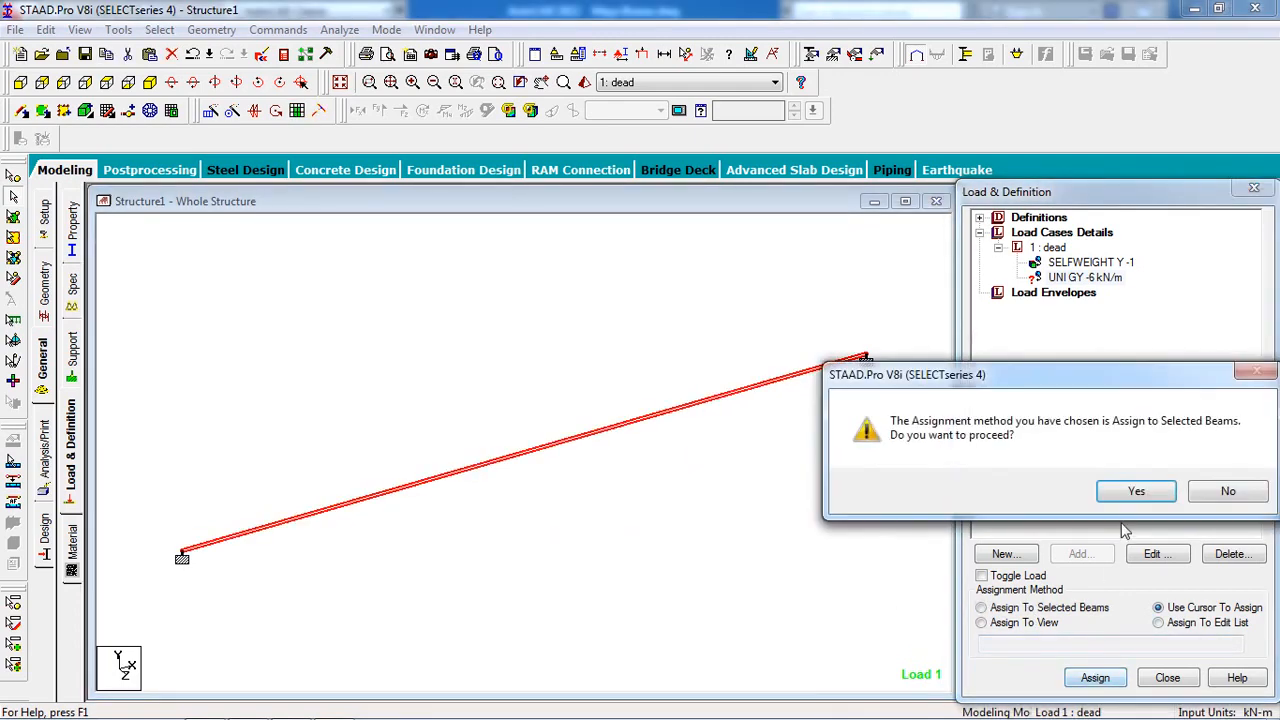
{"action": "left_click", "coordinate": [1135, 494]}
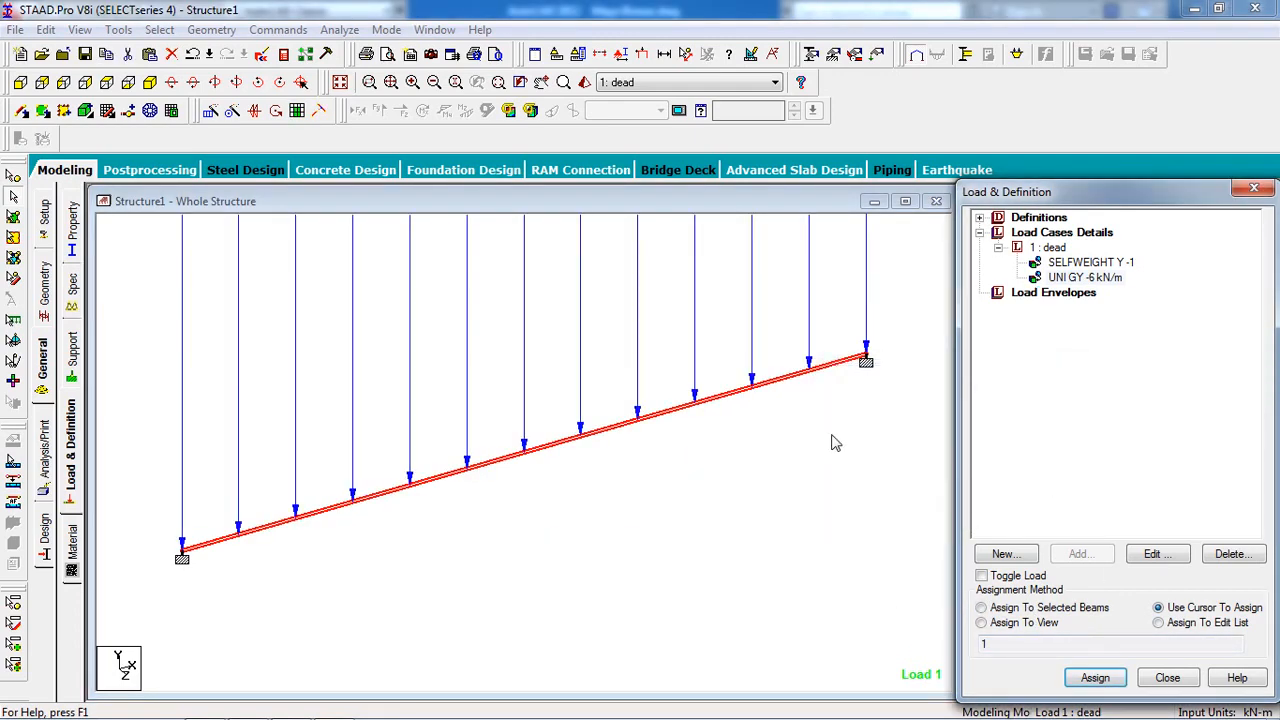
Display the Load 1 self-weight load arrows on the beam.
{"action": "left_click", "coordinate": [642, 55]}
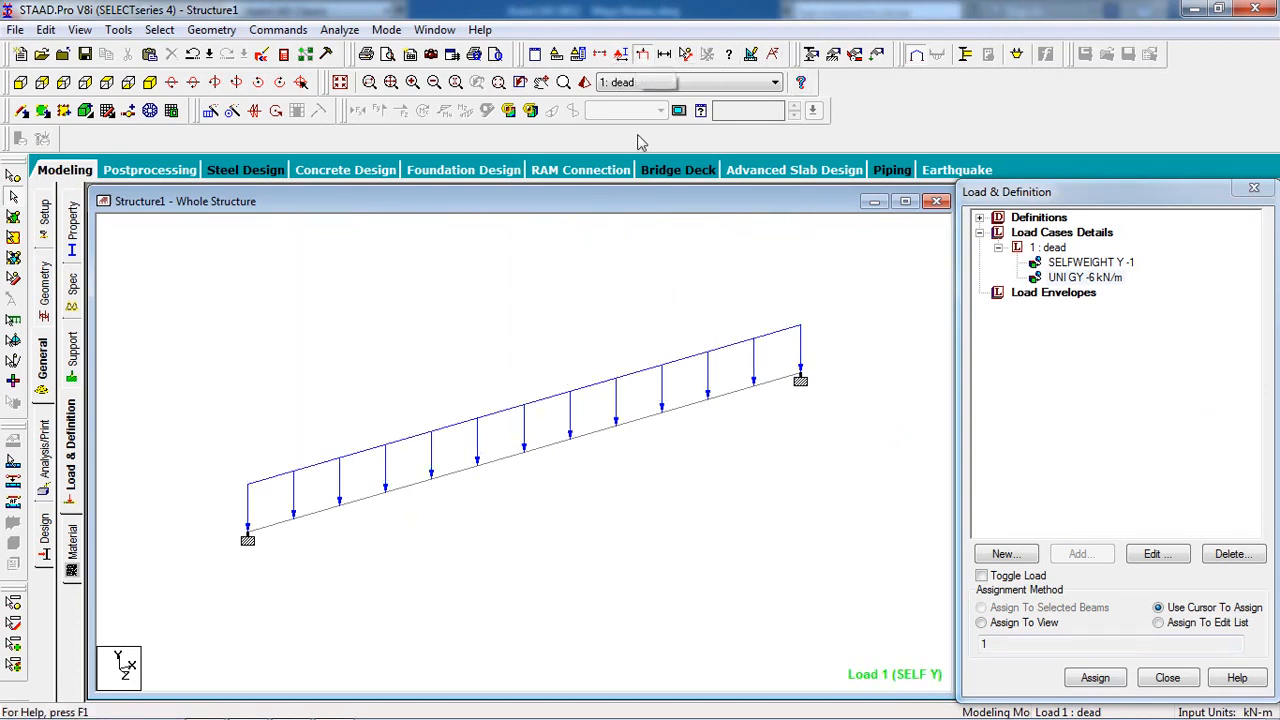
{"action": "scroll", "coordinate": [749, 474], "scroll_direction": "up", "scroll_amount": 1}
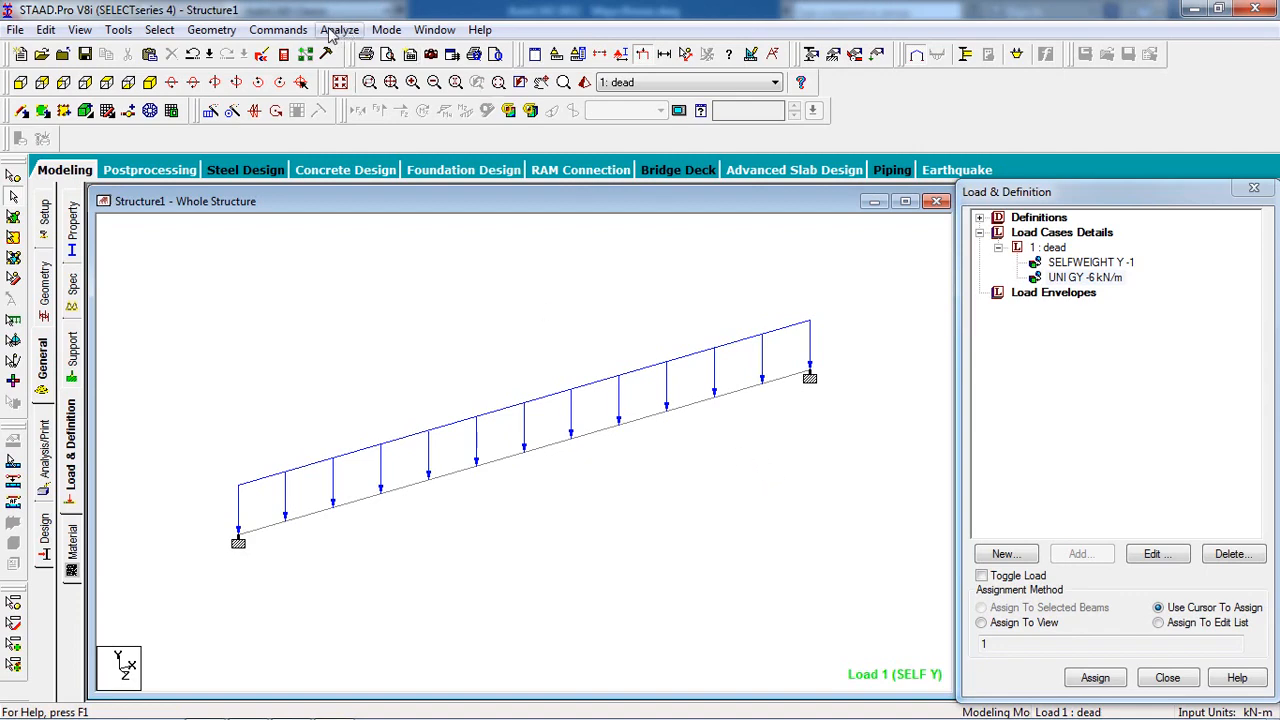
{"action": "left_click", "coordinate": [283, 31]}
Add a Perform Analysis command and run the analysis, saving the model first.
{"action": "mouse_move", "coordinate": [437, 334]}
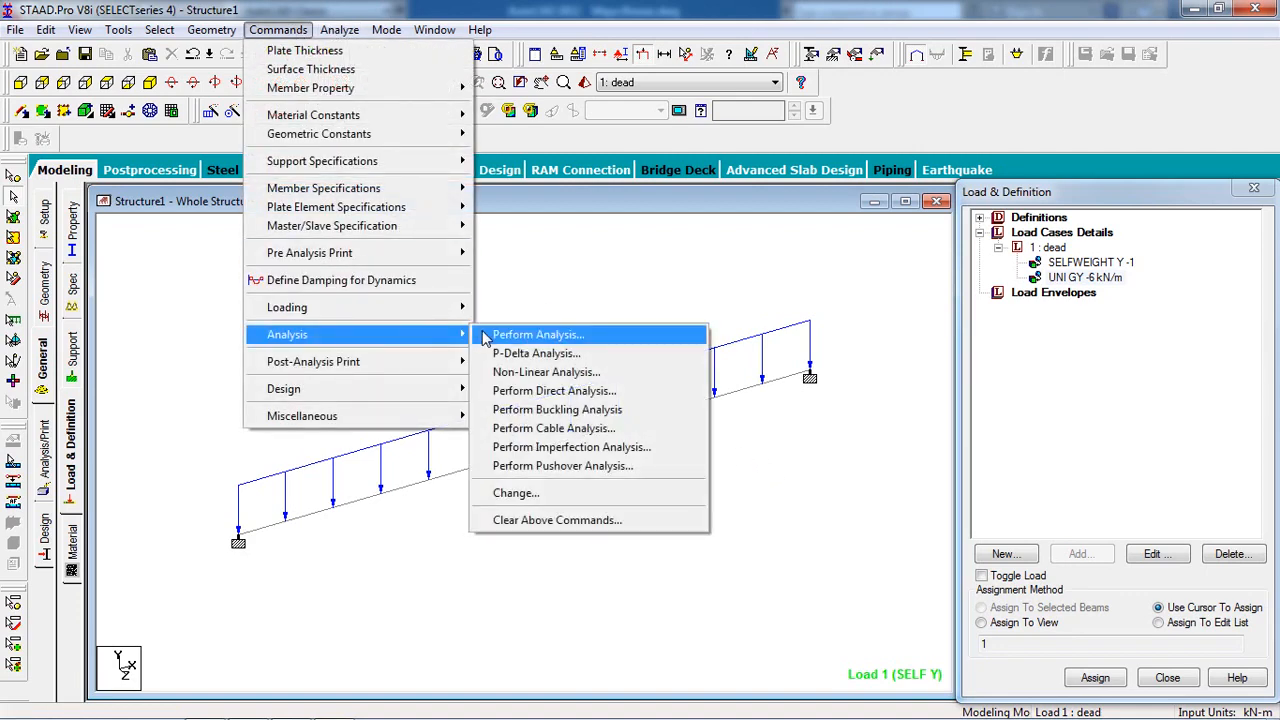
{"action": "left_click", "coordinate": [490, 336]}
{"action": "left_click", "coordinate": [573, 475]}
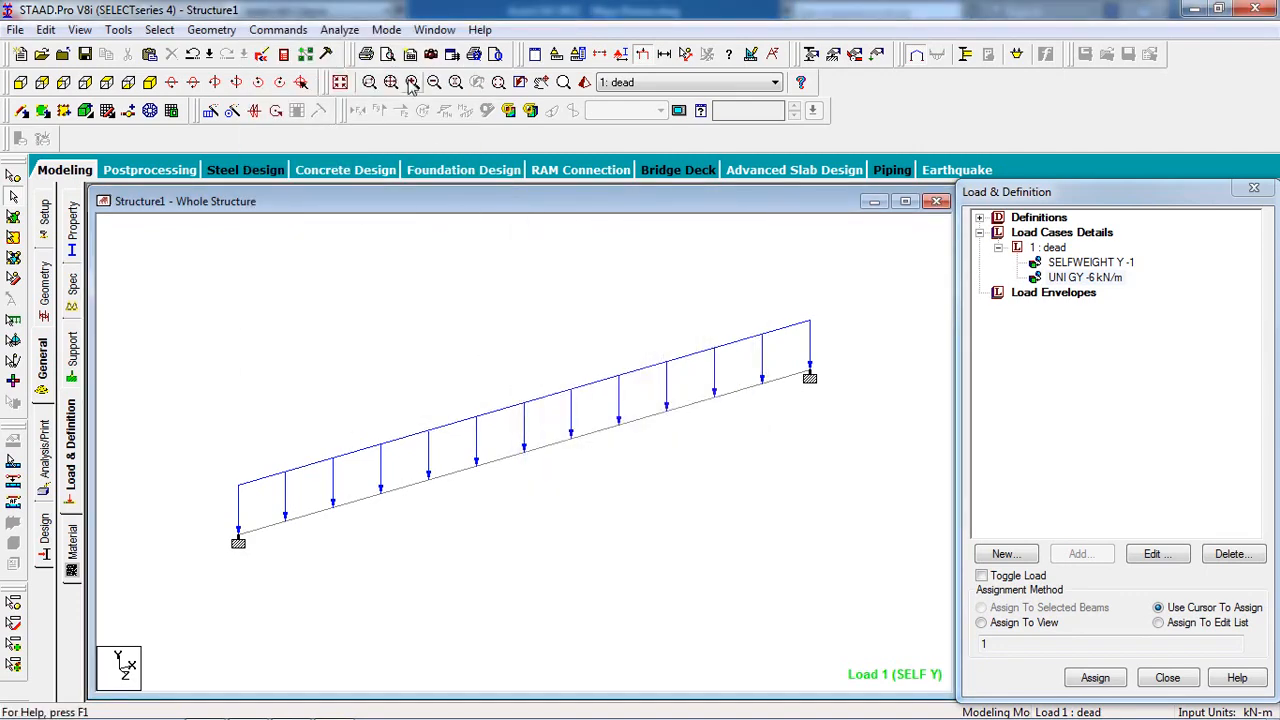
{"action": "left_click", "coordinate": [339, 30]}
{"action": "left_click", "coordinate": [370, 51]}
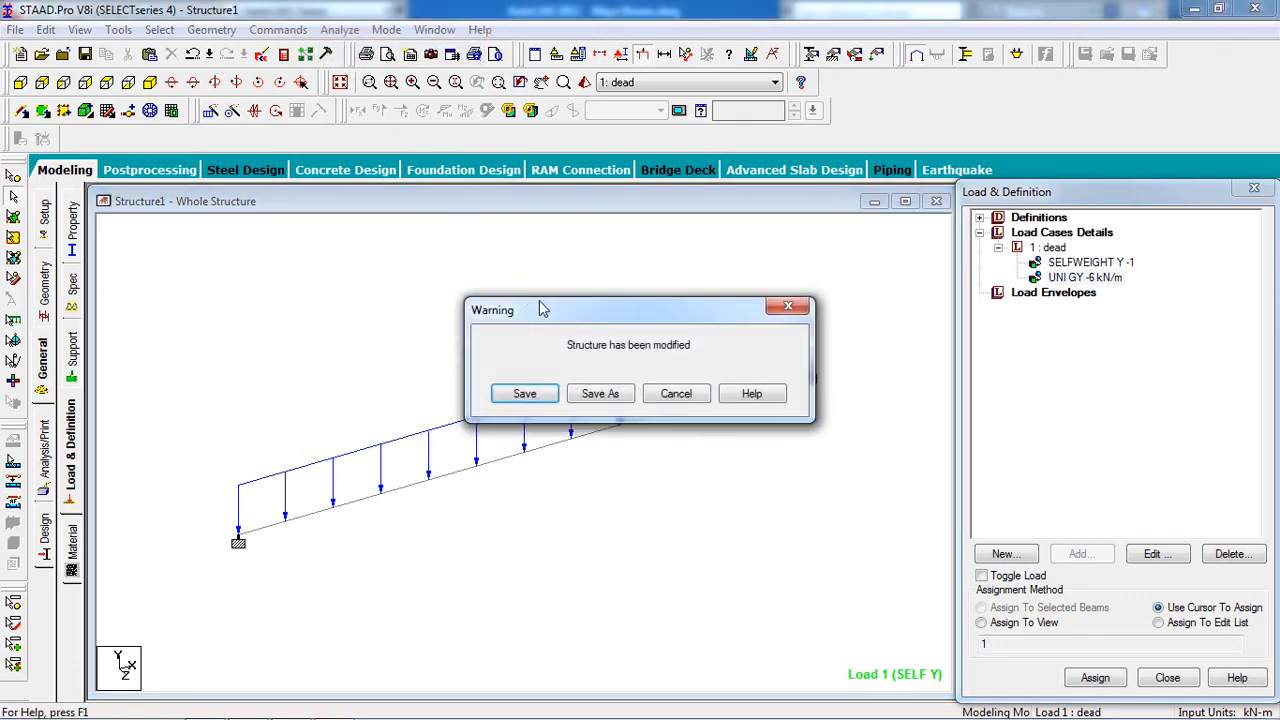
{"action": "left_click", "coordinate": [530, 394]}
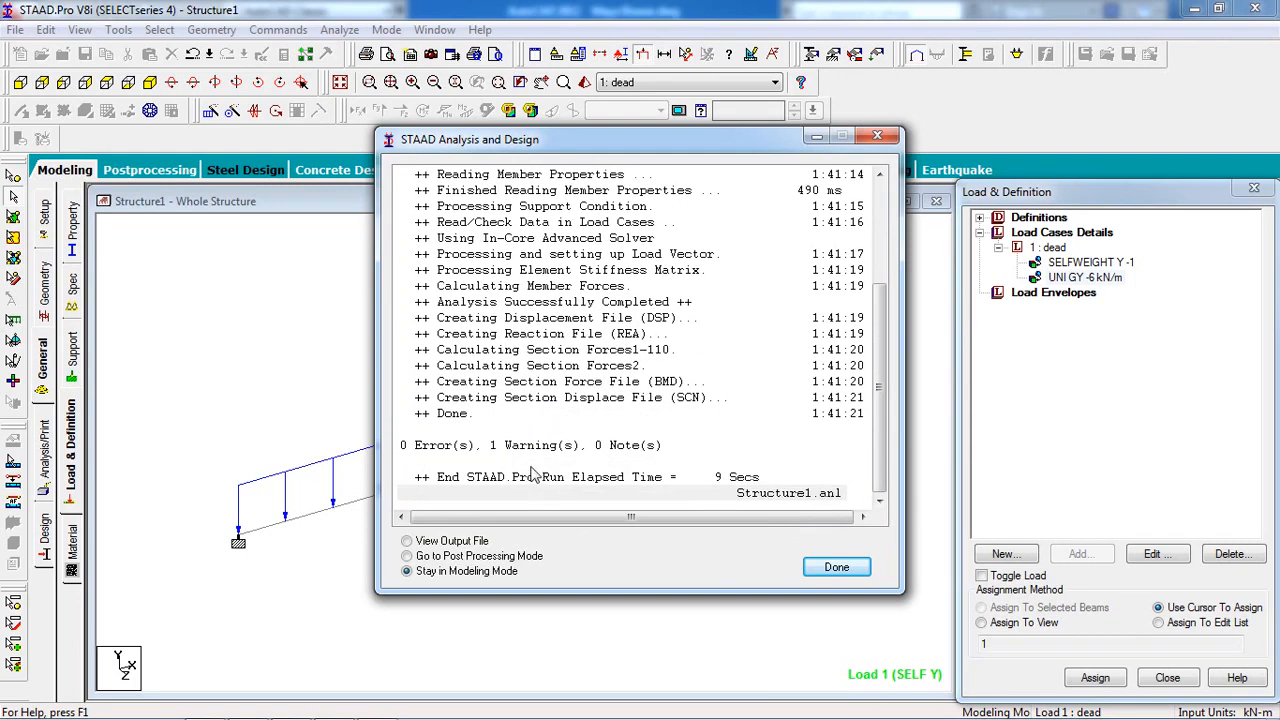
Open the output file, check the single all-degrees-of-freedom-fixed warning, then close it.
{"action": "left_click", "coordinate": [532, 447]}
{"action": "left_click", "coordinate": [472, 543]}
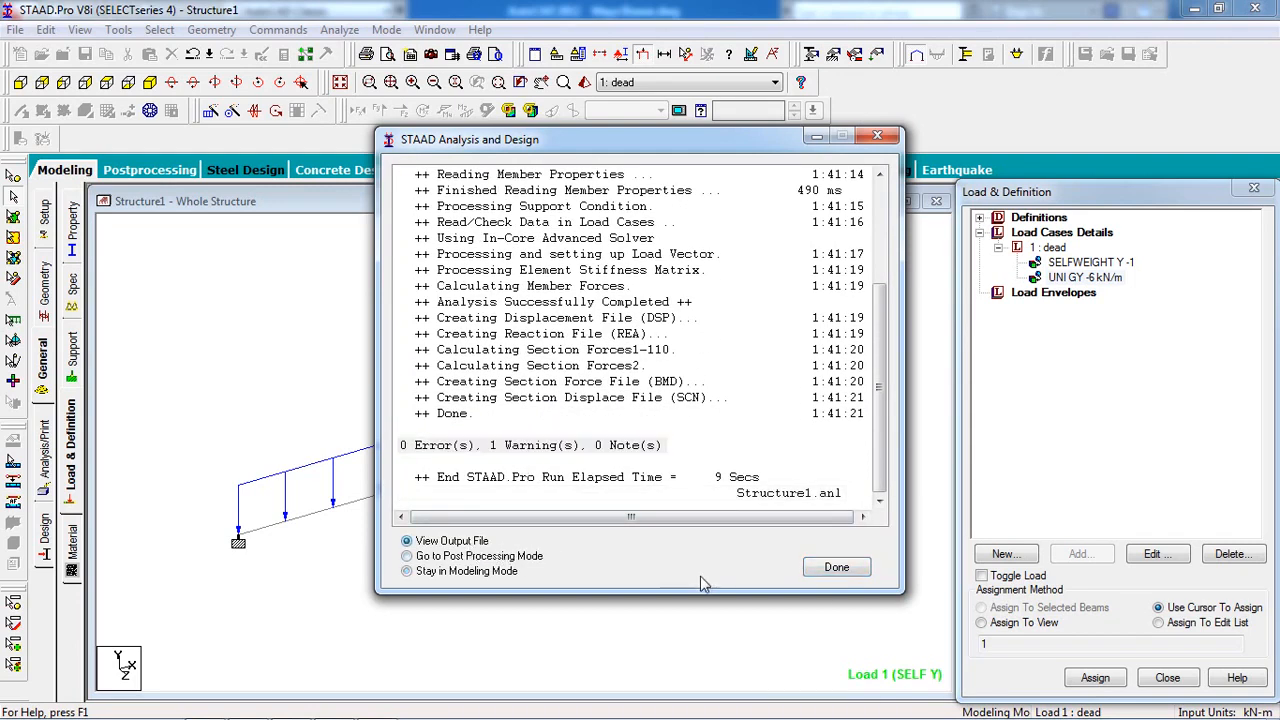
{"action": "left_click", "coordinate": [833, 568]}
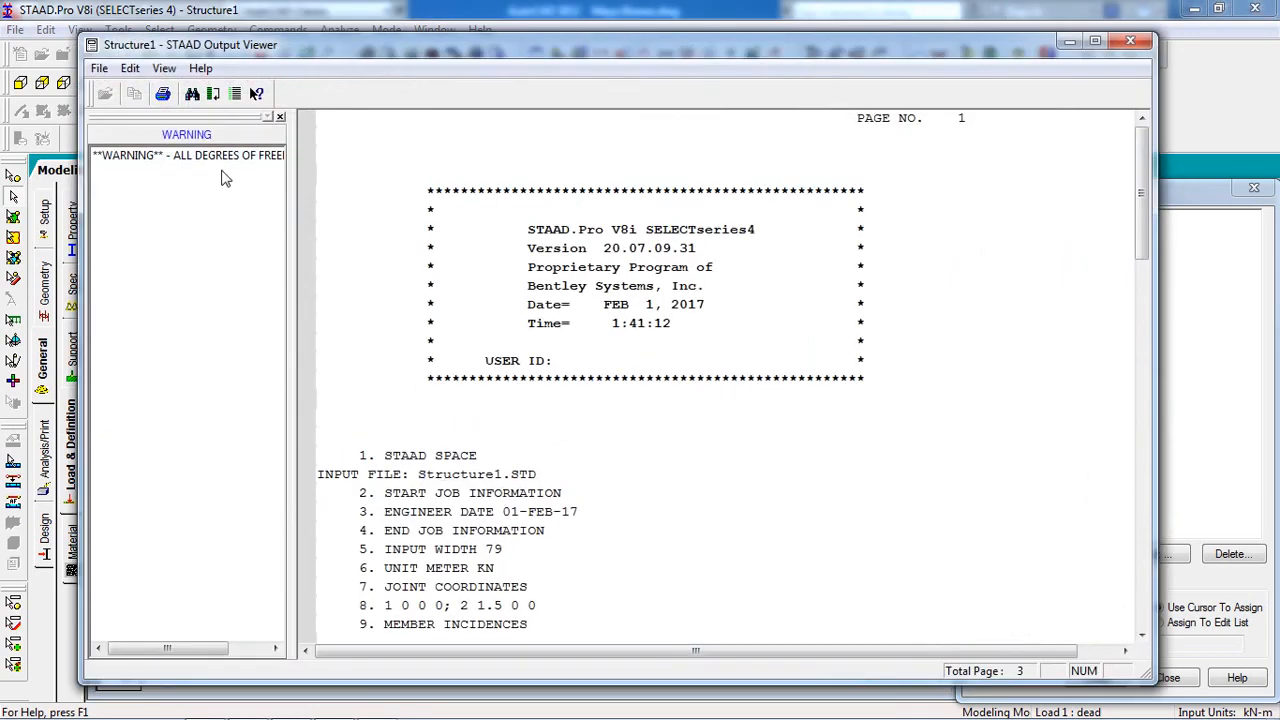
{"action": "left_click", "coordinate": [226, 158]}
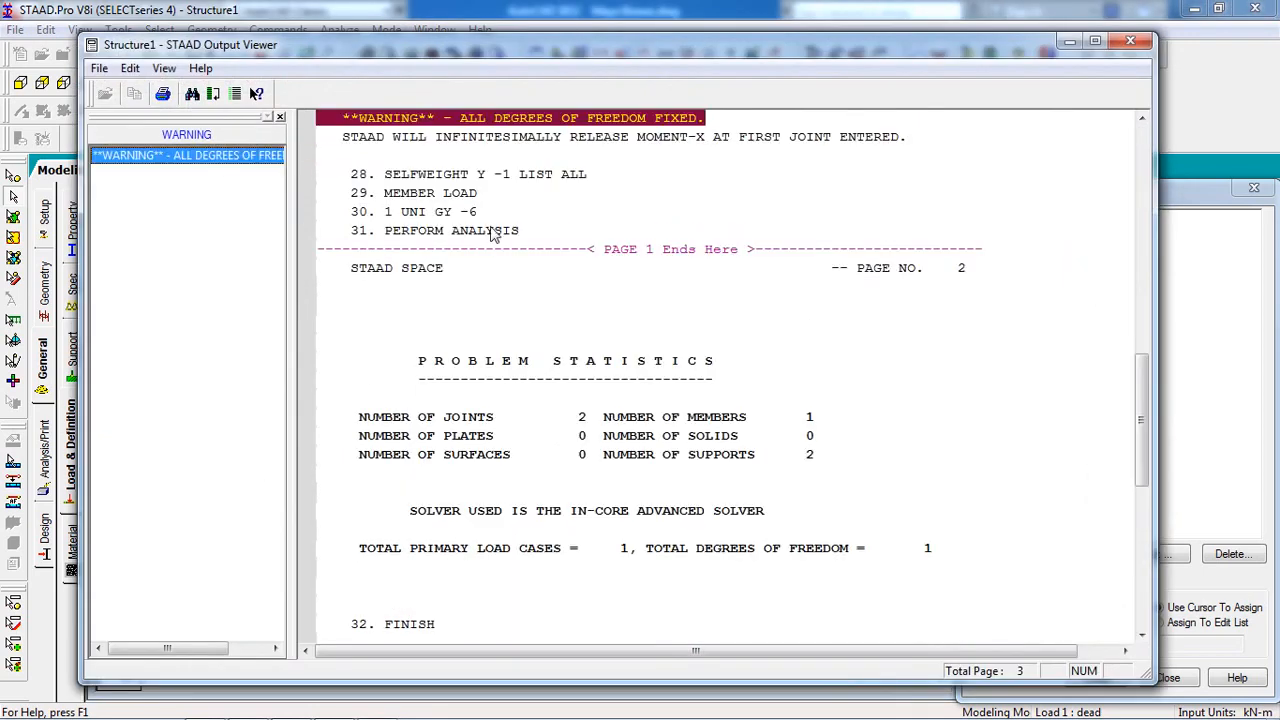
{"action": "left_click", "coordinate": [571, 142]}
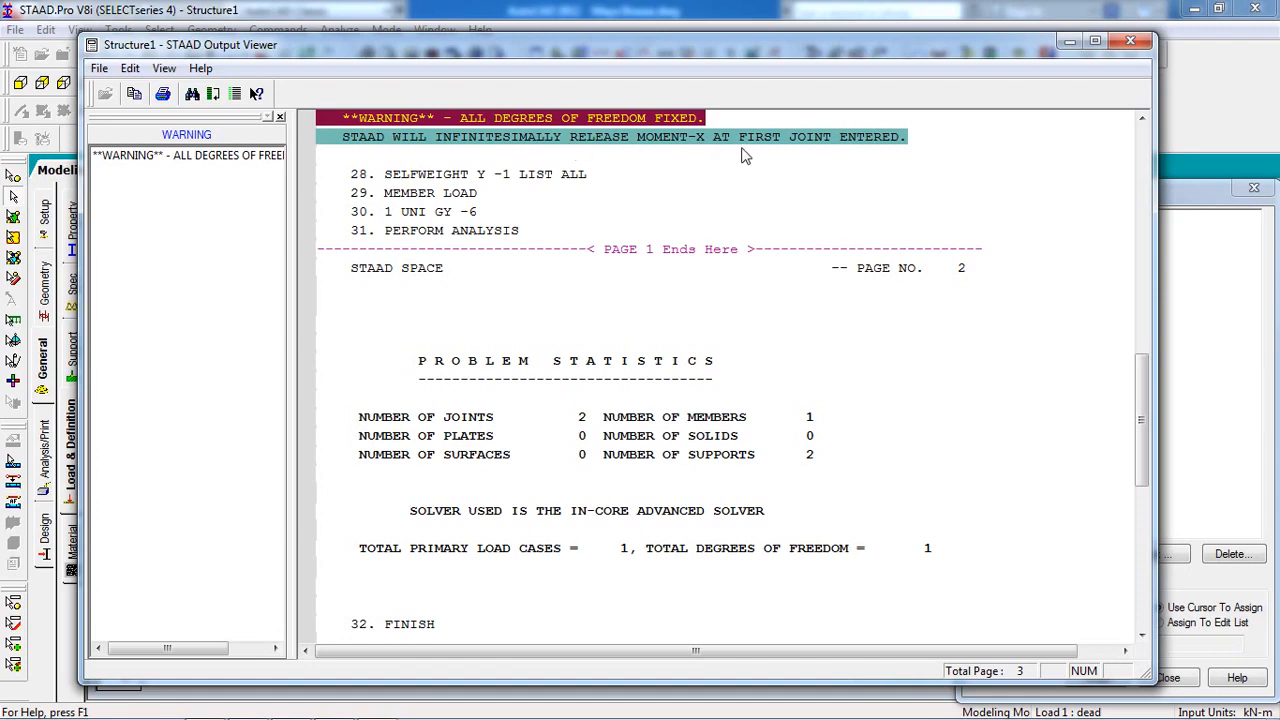
{"action": "left_click", "coordinate": [1131, 41]}
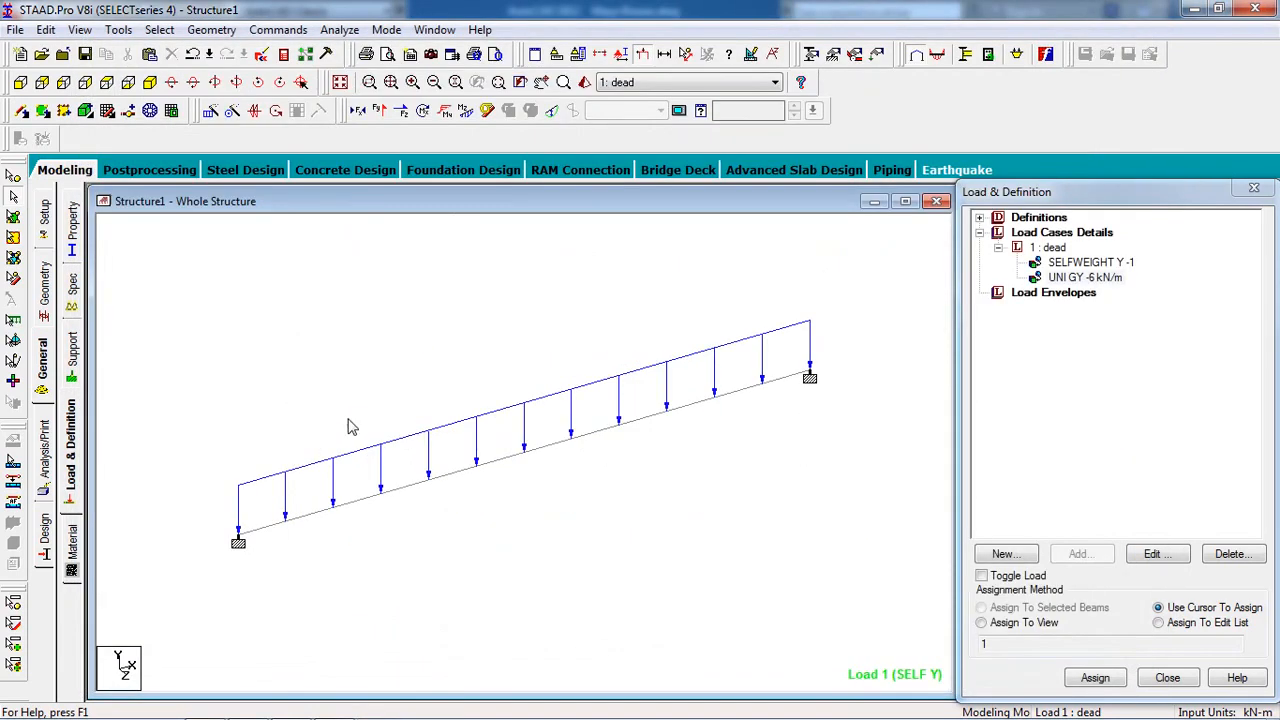
Switch to concrete design and set the current code to IS456.
{"action": "left_click", "coordinate": [45, 545]}
{"action": "left_click", "coordinate": [71, 290]}
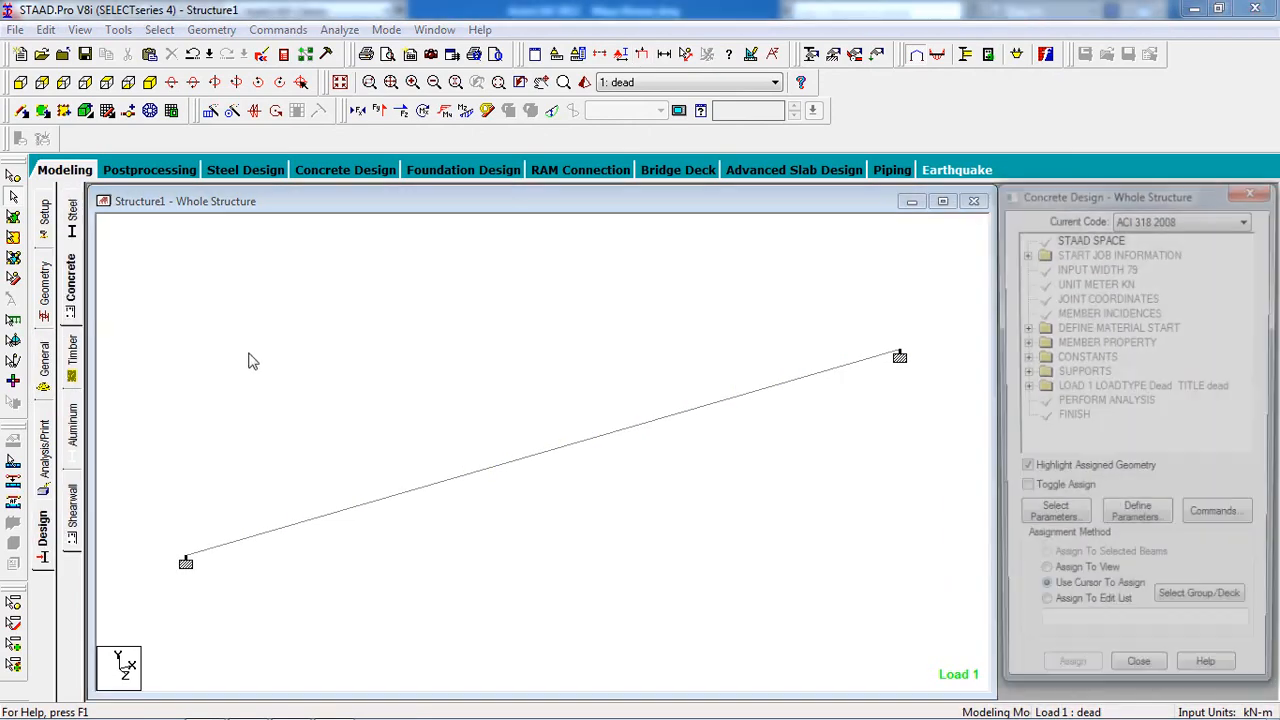
{"action": "left_click", "coordinate": [1130, 222]}
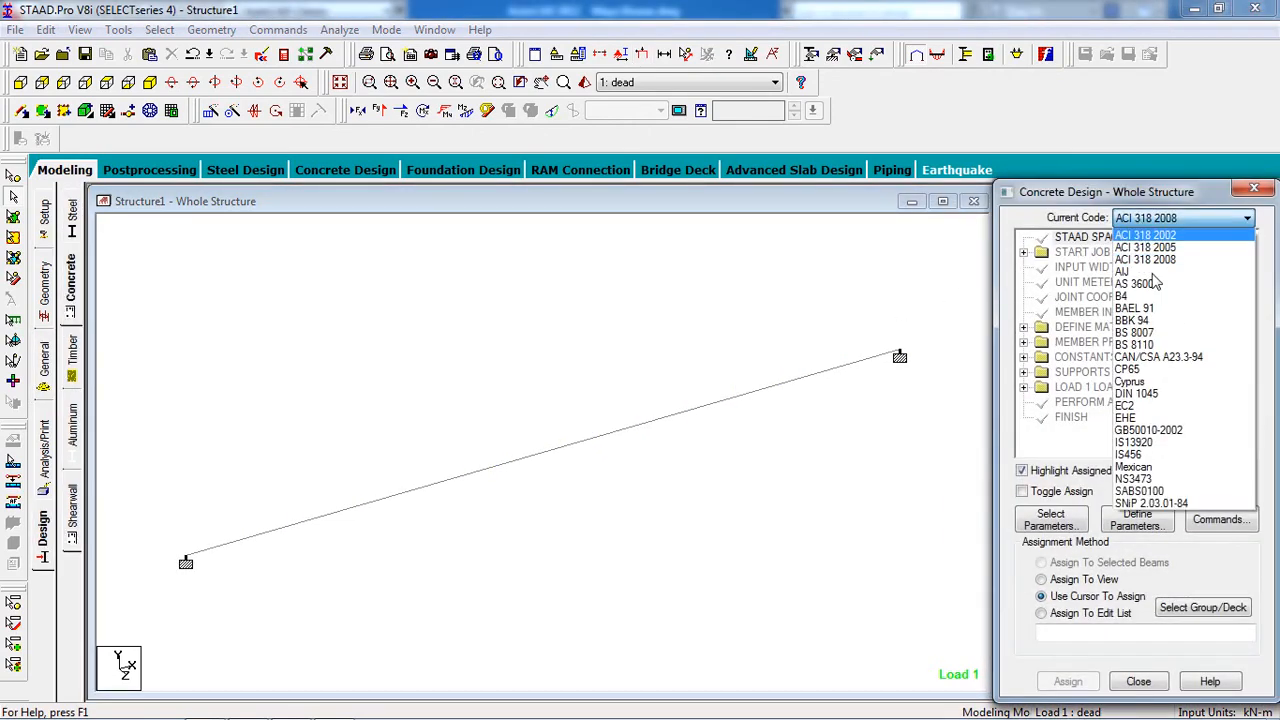
{"action": "left_click", "coordinate": [1196, 455]}
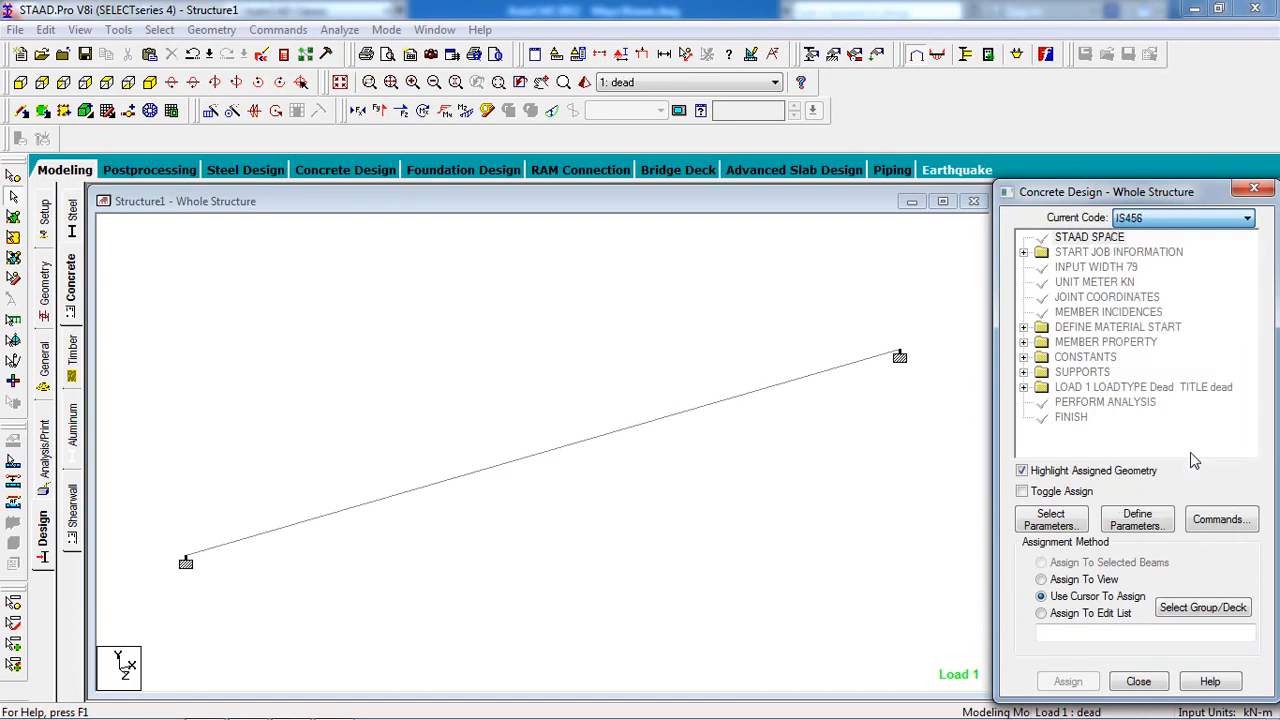
Choose Clear, Fc and Fymain as the design parameters.
{"action": "left_click", "coordinate": [1066, 526]}
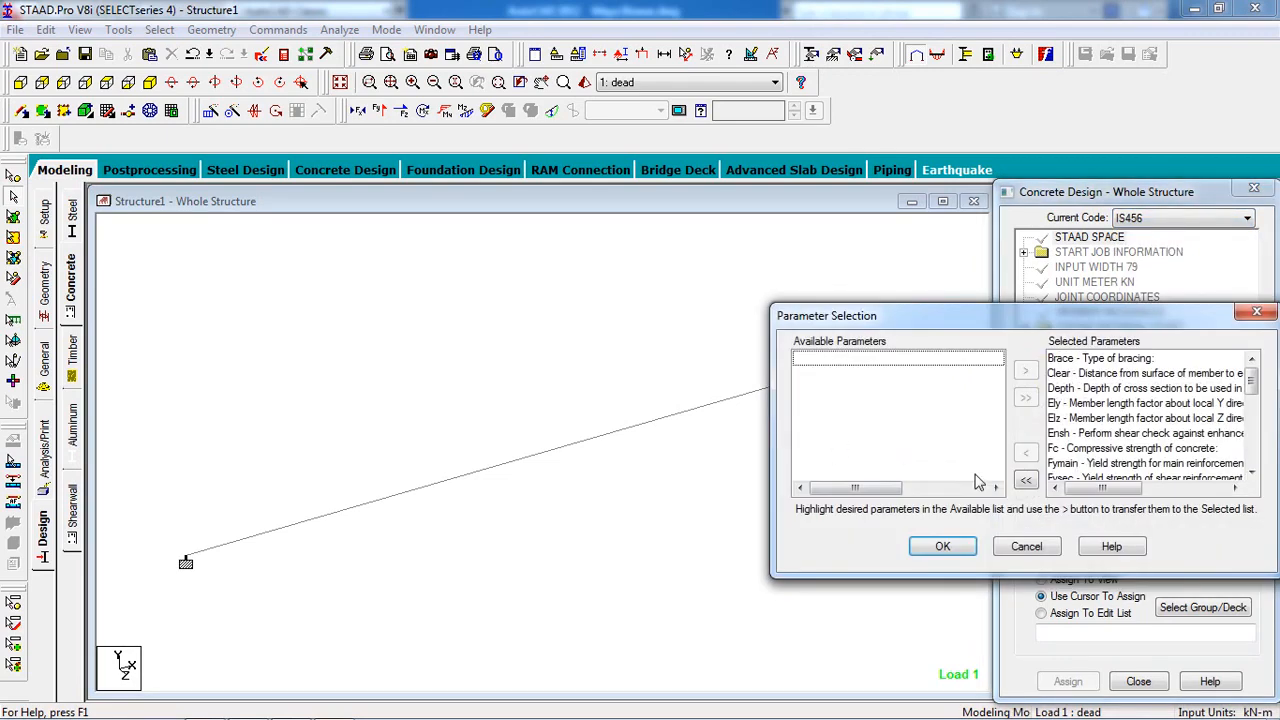
{"action": "left_click", "coordinate": [1027, 482]}
{"action": "left_click", "coordinate": [845, 374]}
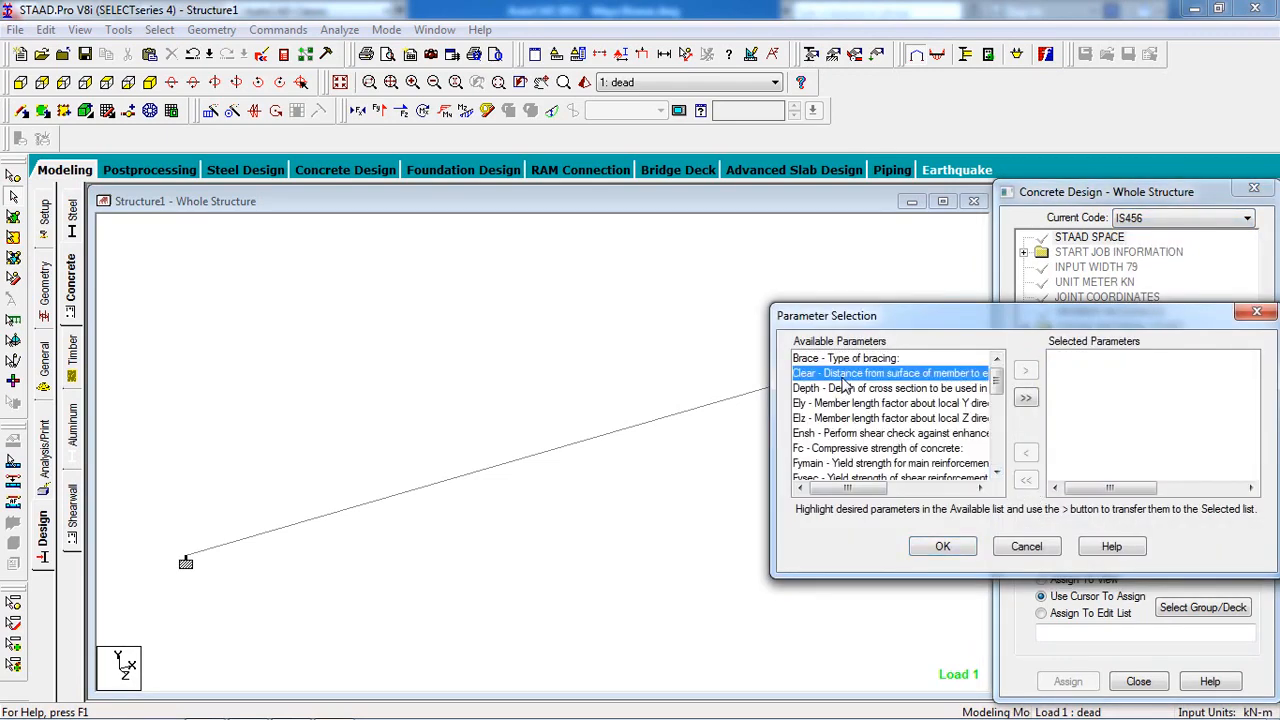
{"action": "double_click", "coordinate": [918, 374]}
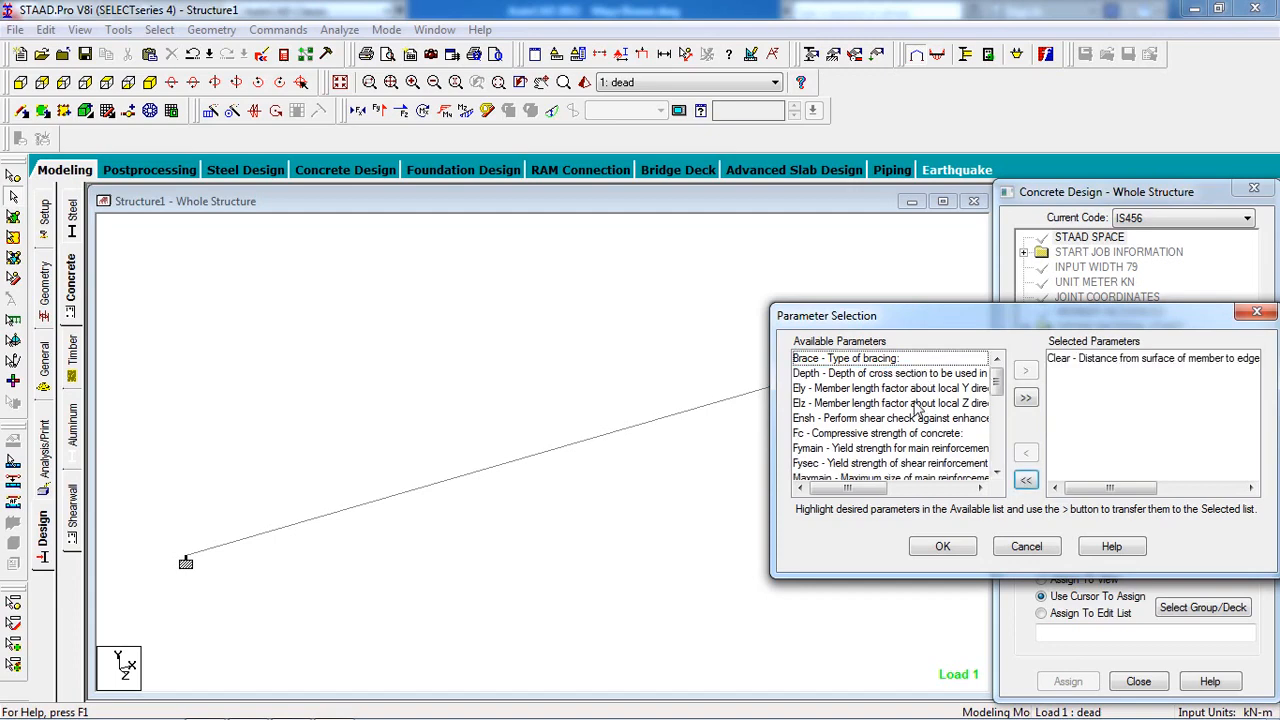
{"action": "double_click", "coordinate": [911, 433]}
{"action": "double_click", "coordinate": [903, 434]}
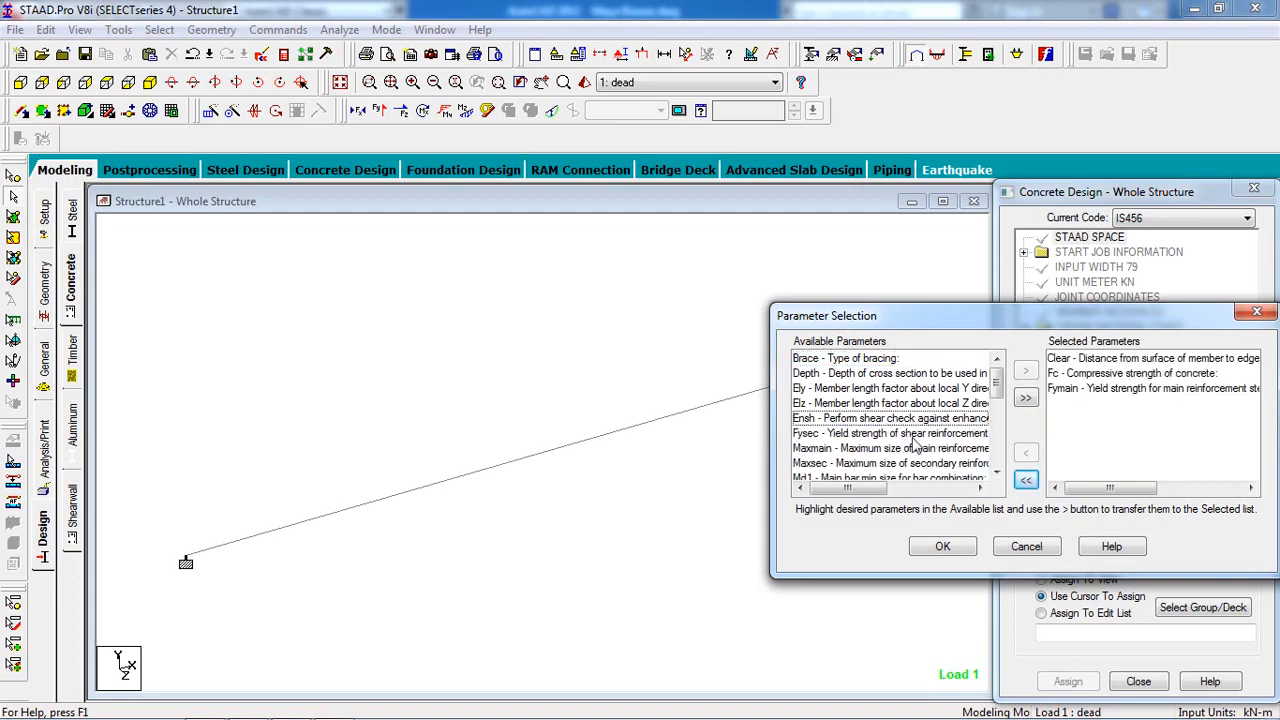
{"action": "left_click", "coordinate": [942, 546]}
Define the parameter values CLEAR 0.025, FC 20000 and FYMAIN 415000.
{"action": "left_click", "coordinate": [1137, 519]}
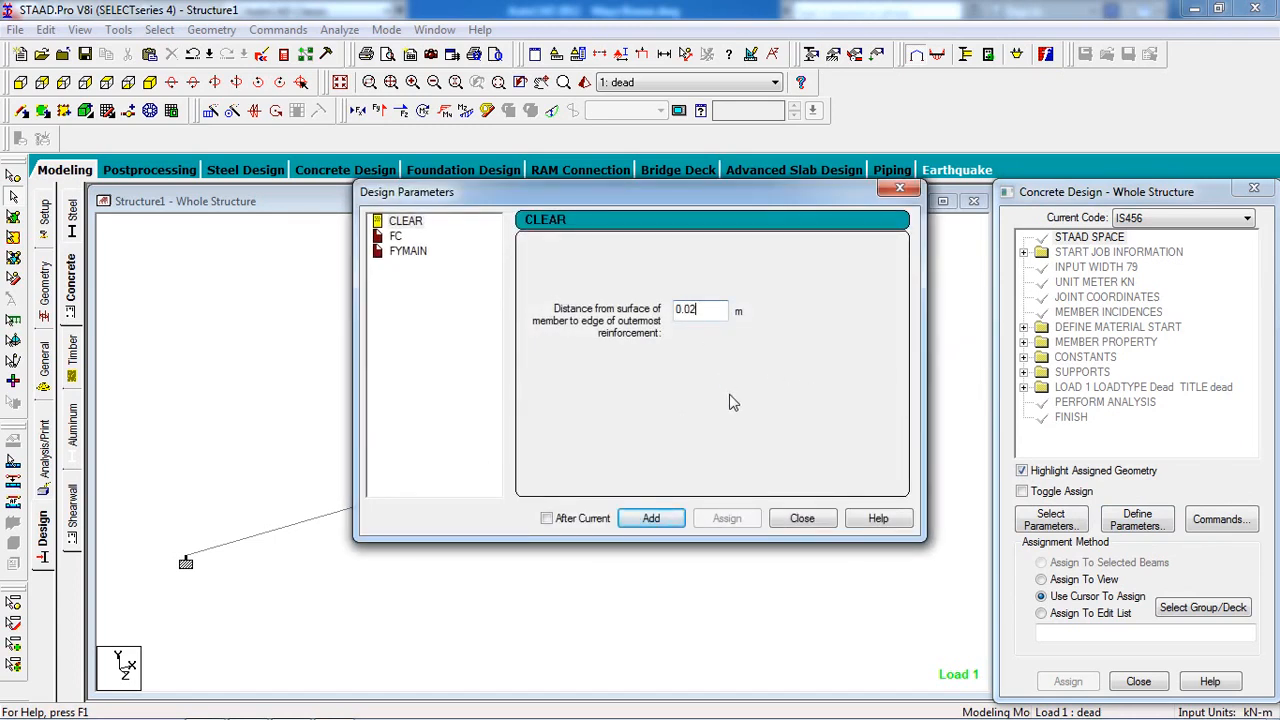
{"action": "left_click", "coordinate": [651, 519]}
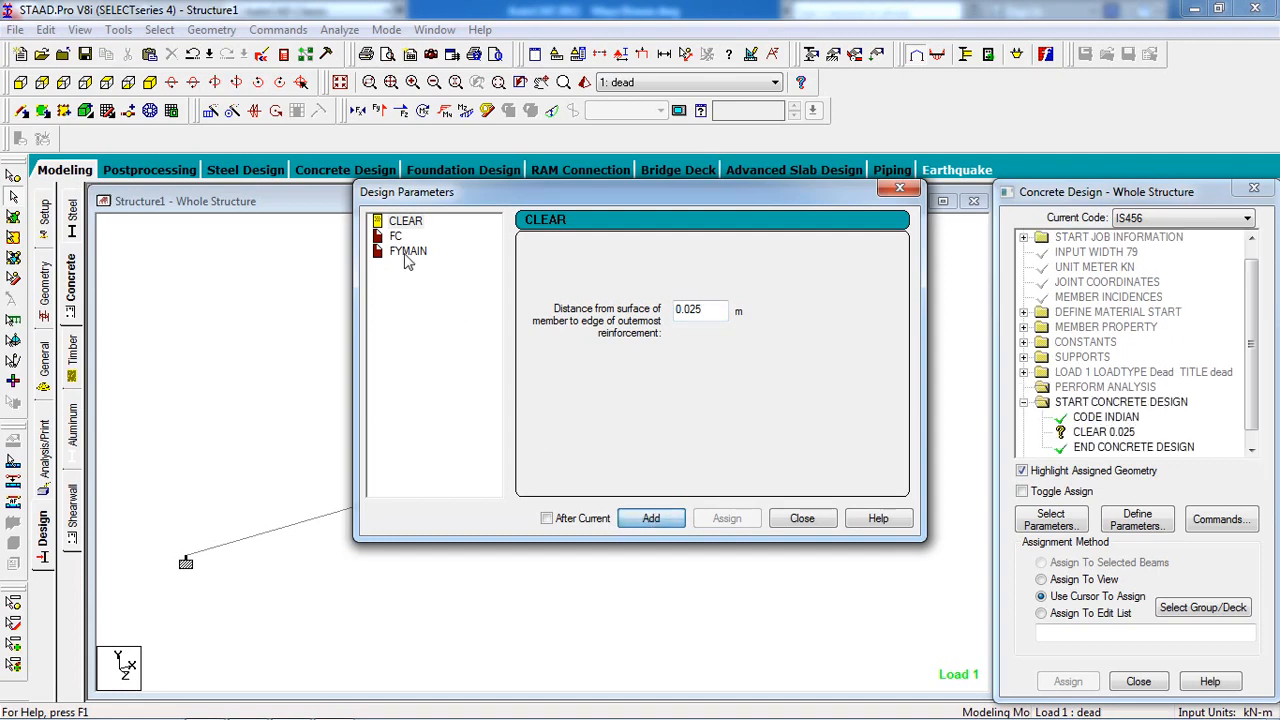
{"action": "left_click", "coordinate": [400, 237]}
{"action": "double_click", "coordinate": [718, 312]}
{"action": "type", "text": "2"}
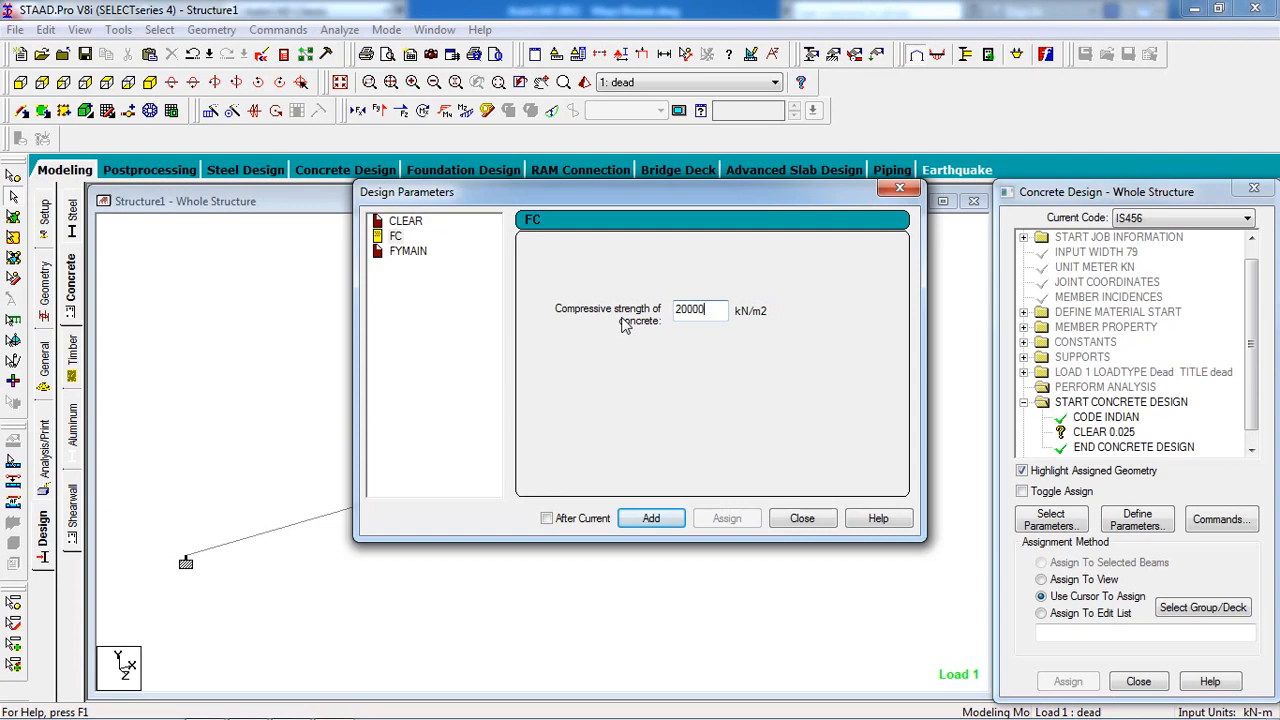
{"action": "type", "text": "0000"}
{"action": "left_click", "coordinate": [651, 518]}
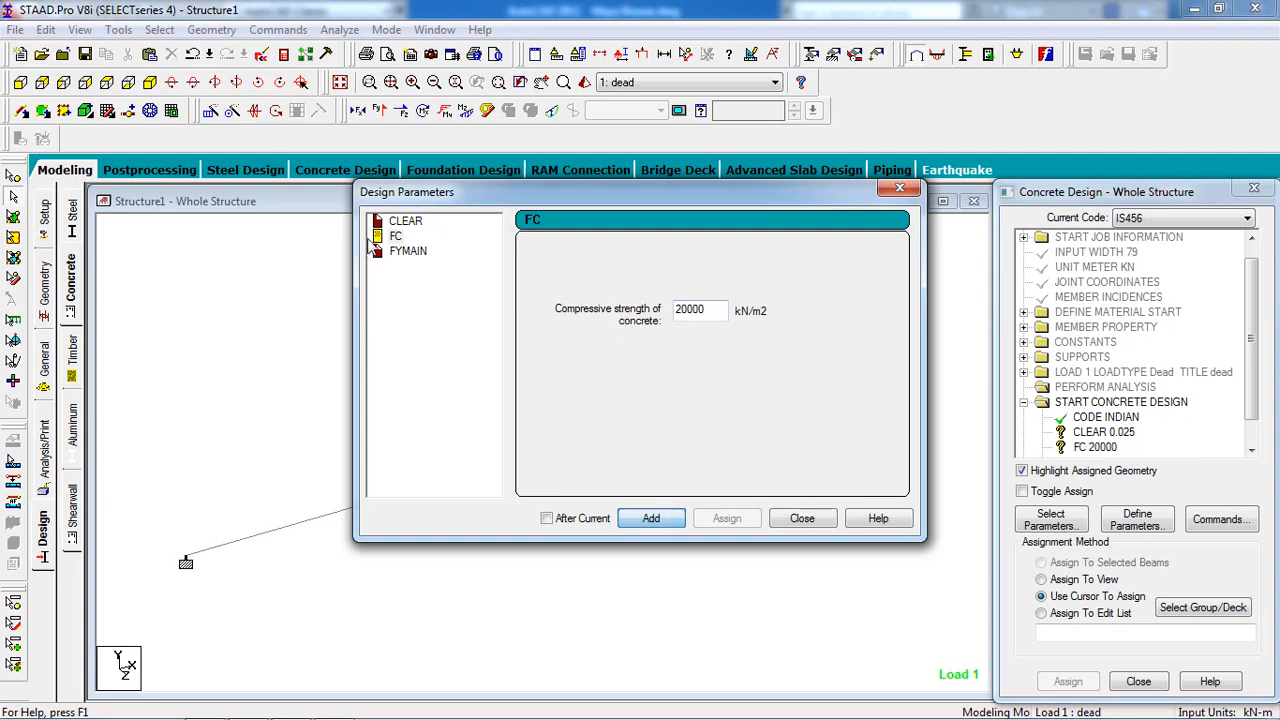
{"action": "left_click", "coordinate": [407, 252]}
{"action": "double_click", "coordinate": [700, 310]}
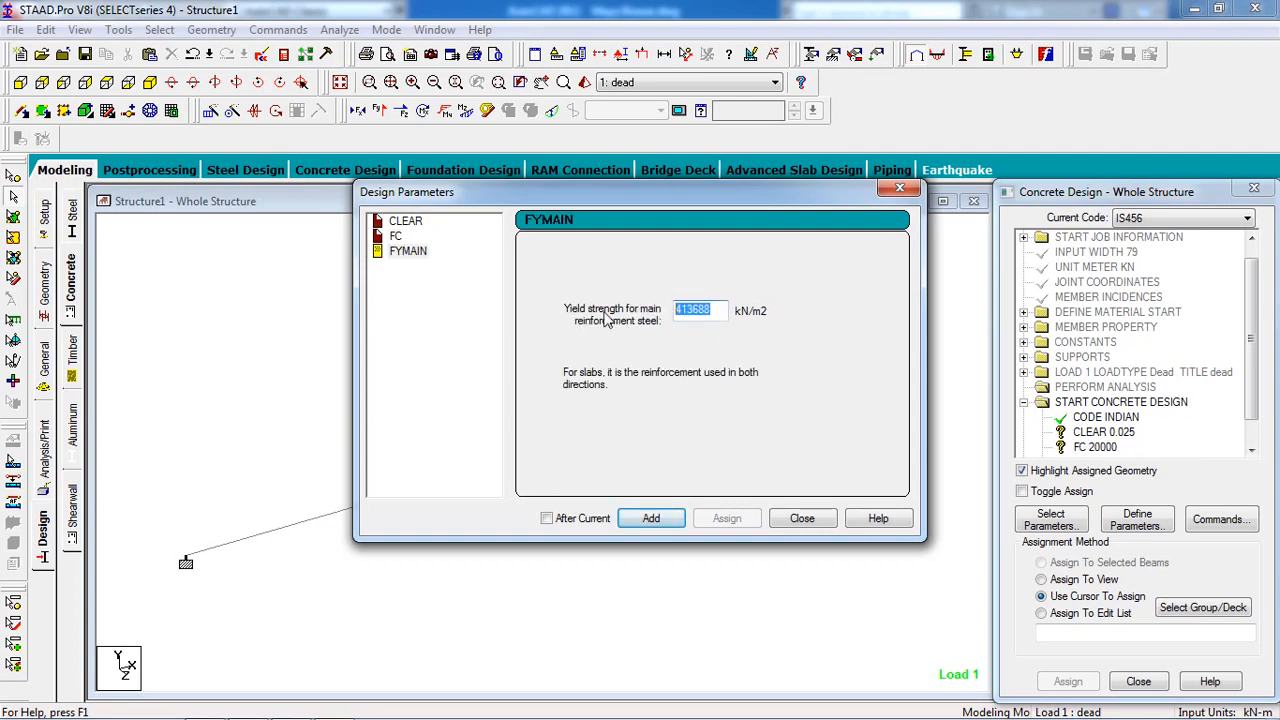
{"action": "type", "text": "415000"}
{"action": "left_click", "coordinate": [651, 518]}
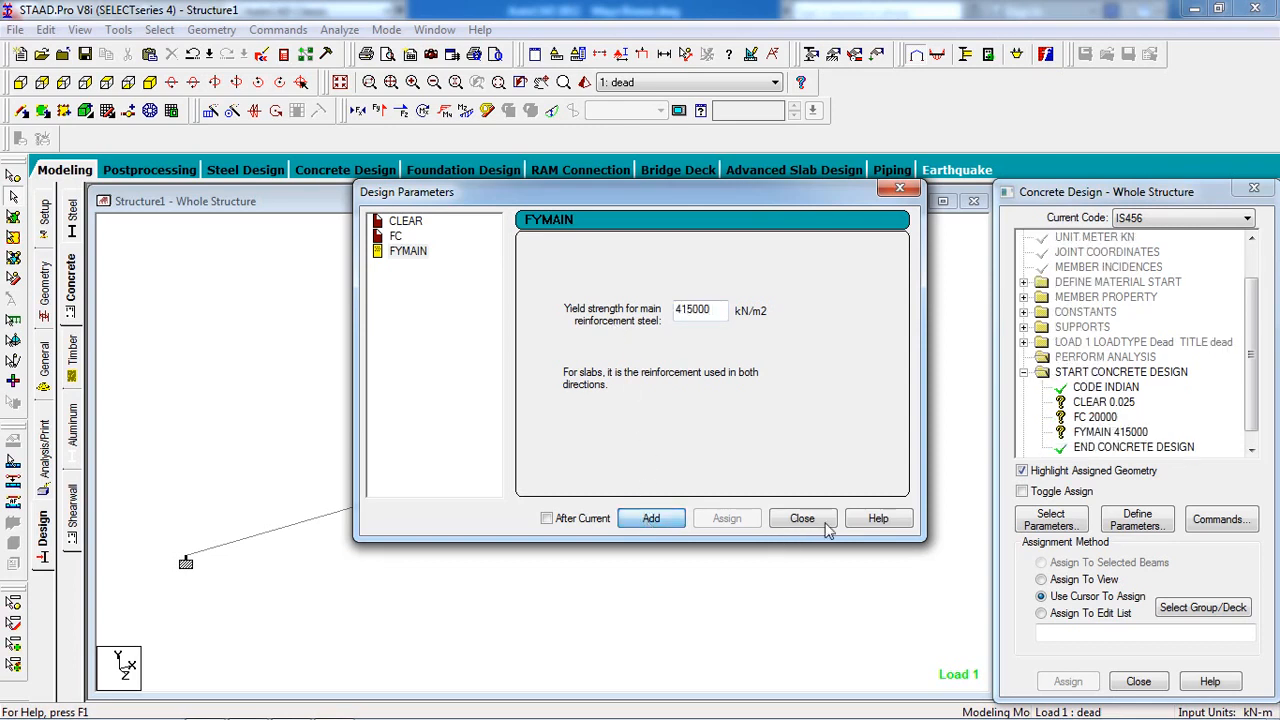
{"action": "left_click", "coordinate": [803, 518]}
Assign CLEAR 0.025, FC 20000 and FYMAIN 415000 to everything in view.
{"action": "left_click", "coordinate": [1248, 445]}
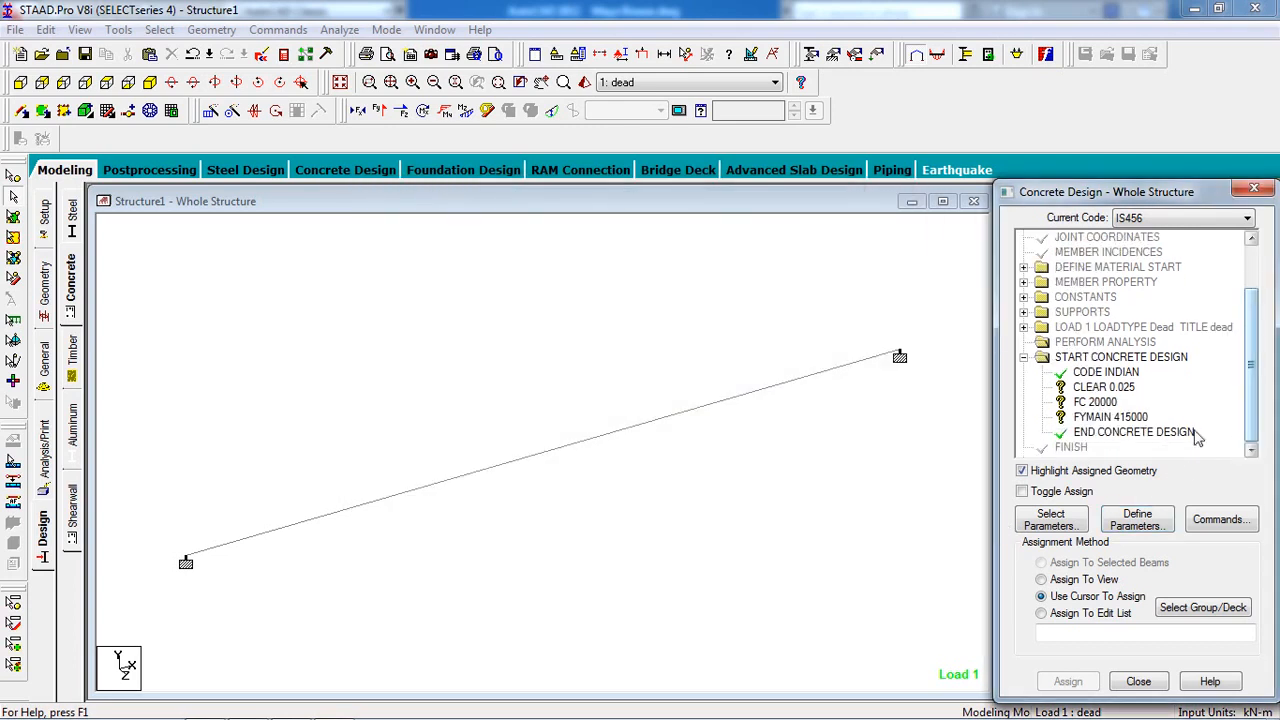
{"action": "left_click", "coordinate": [1113, 390]}
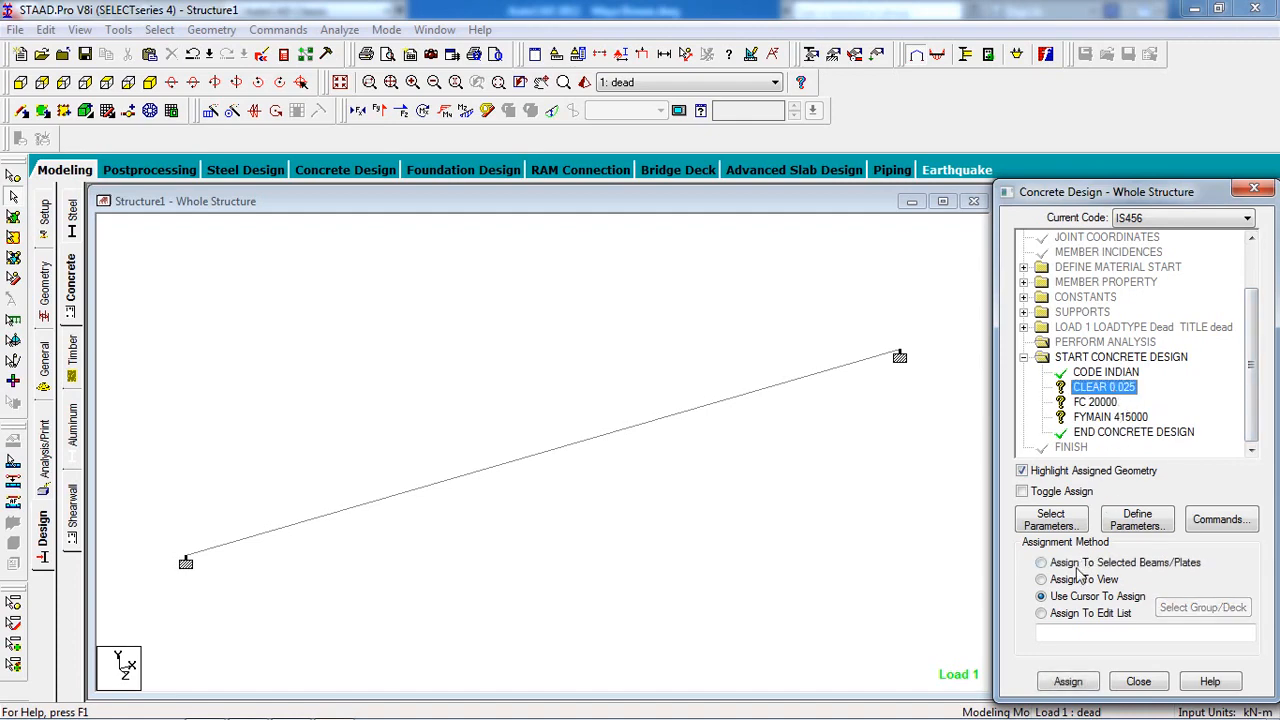
{"action": "left_click", "coordinate": [1075, 580]}
{"action": "left_click", "coordinate": [1067, 681]}
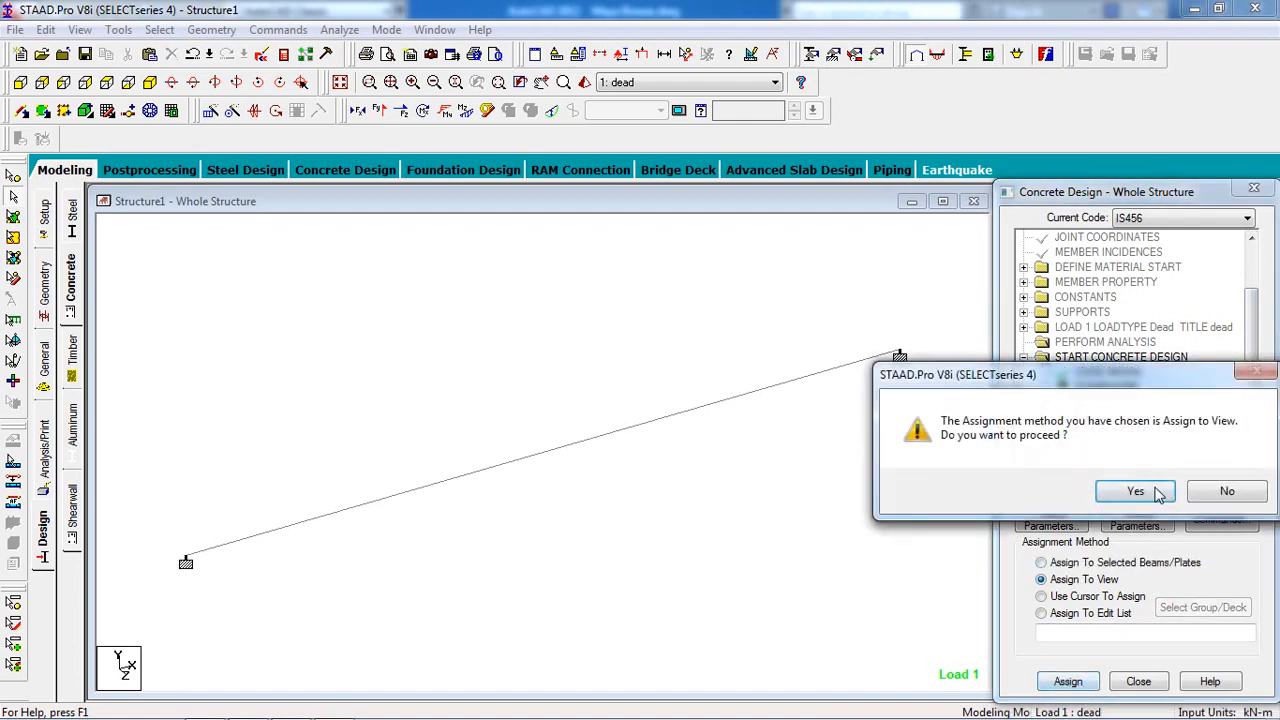
{"action": "left_click", "coordinate": [1155, 490]}
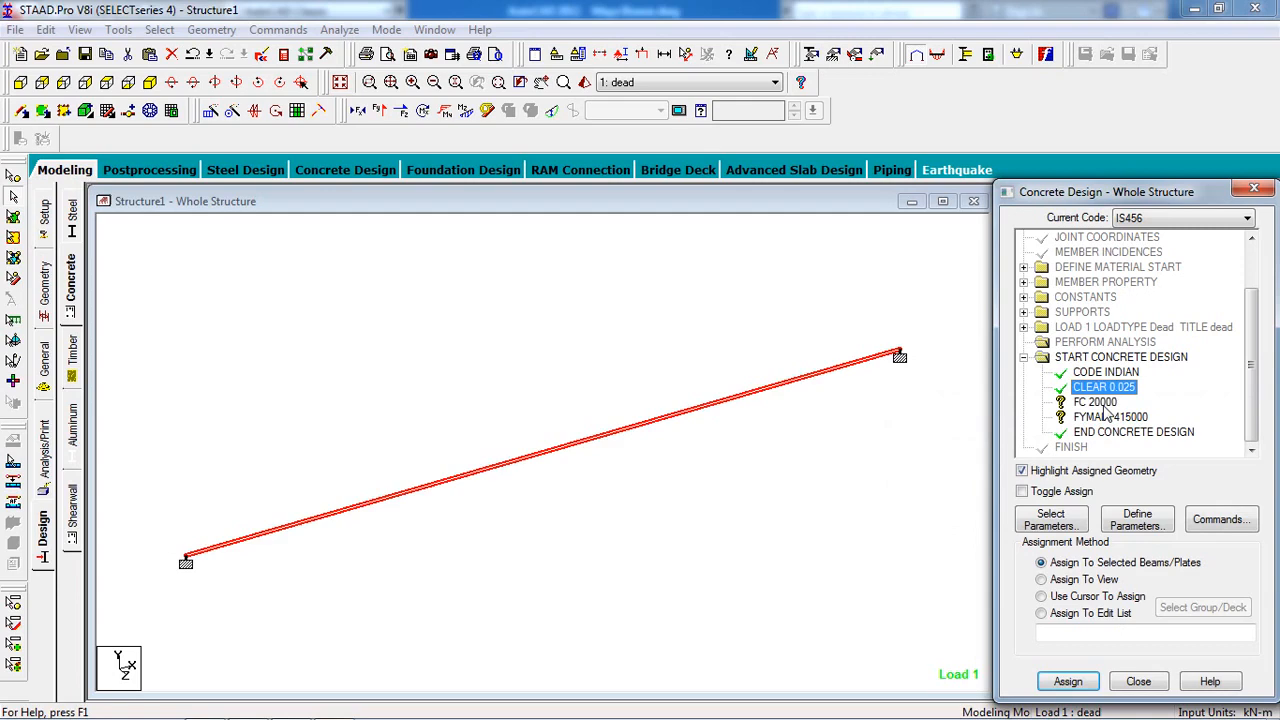
{"action": "left_click", "coordinate": [1098, 402]}
{"action": "left_click", "coordinate": [1084, 580]}
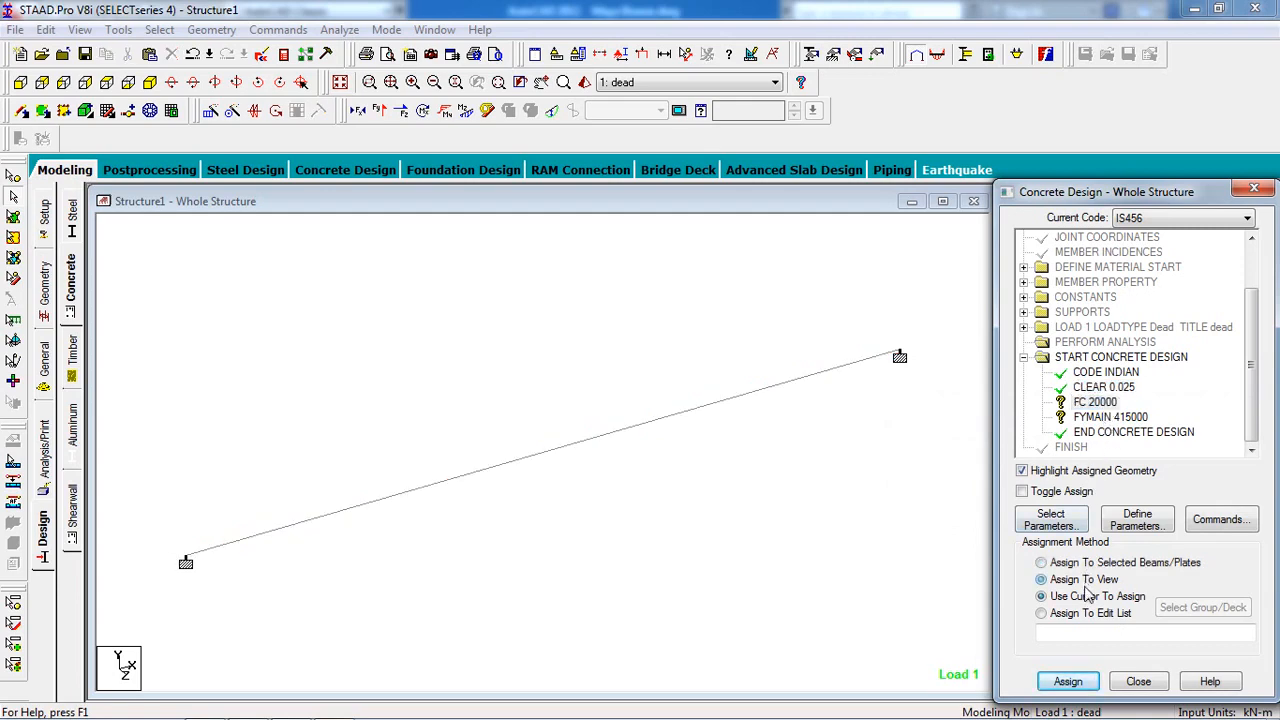
{"action": "left_click", "coordinate": [1067, 681]}
{"action": "left_click", "coordinate": [1133, 491]}
{"action": "left_click", "coordinate": [1100, 418]}
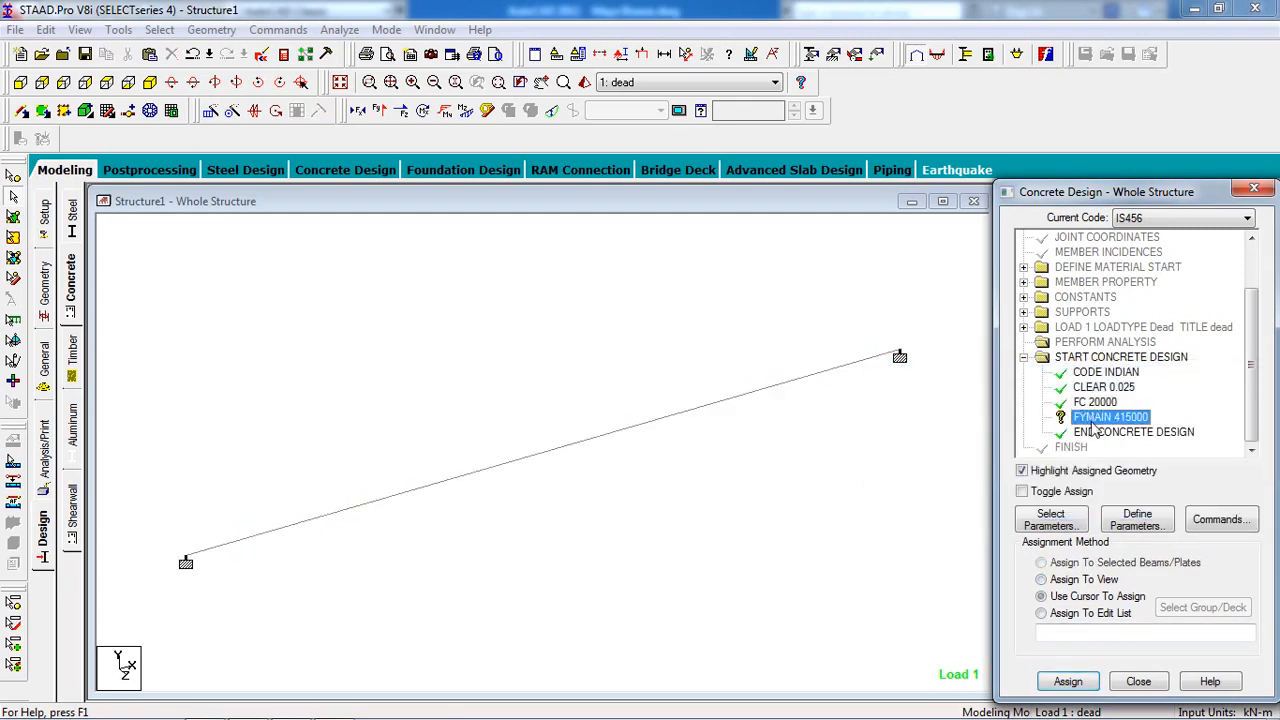
{"action": "left_click", "coordinate": [1075, 579]}
{"action": "left_click", "coordinate": [1067, 681]}
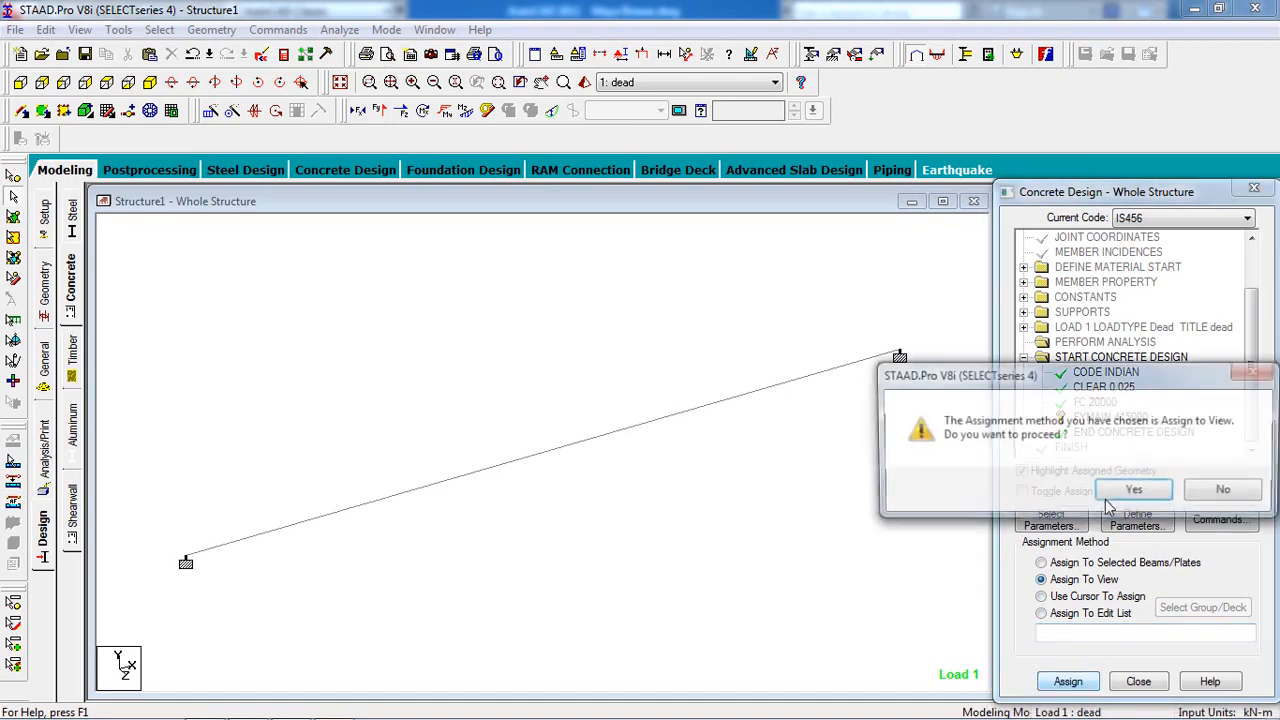
{"action": "left_click", "coordinate": [1134, 491]}
Add a DESIGN BEAM command and assign it to the selected beam.
{"action": "left_click", "coordinate": [1210, 520]}
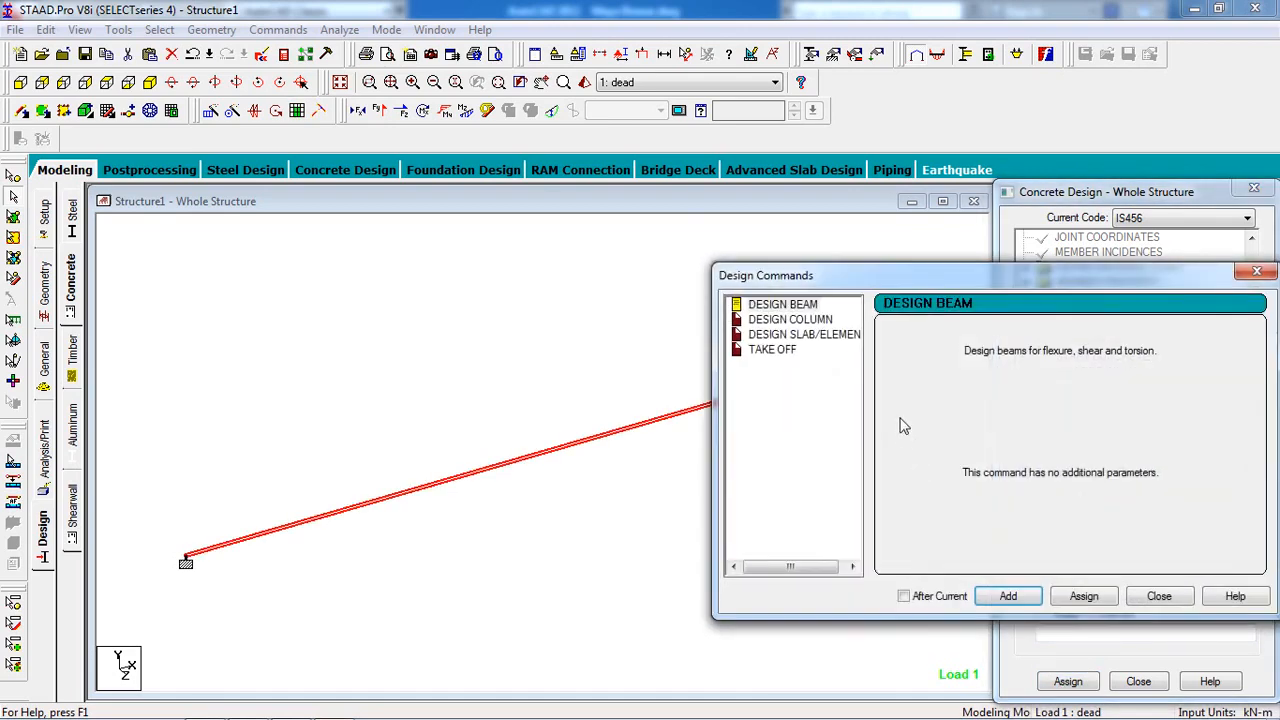
{"action": "left_click", "coordinate": [1007, 596]}
{"action": "left_click", "coordinate": [1159, 596]}
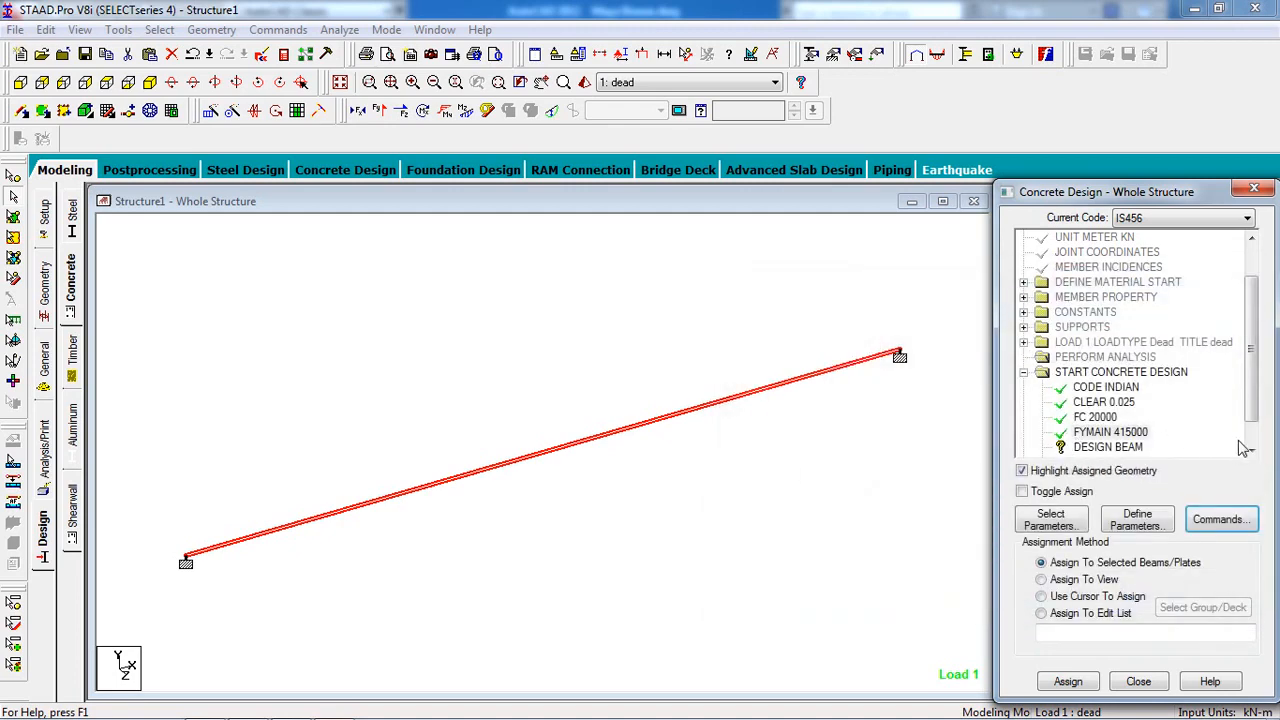
{"action": "scroll", "coordinate": [1240, 445], "scroll_direction": "down", "scroll_amount": 2}
{"action": "left_click", "coordinate": [1108, 417]}
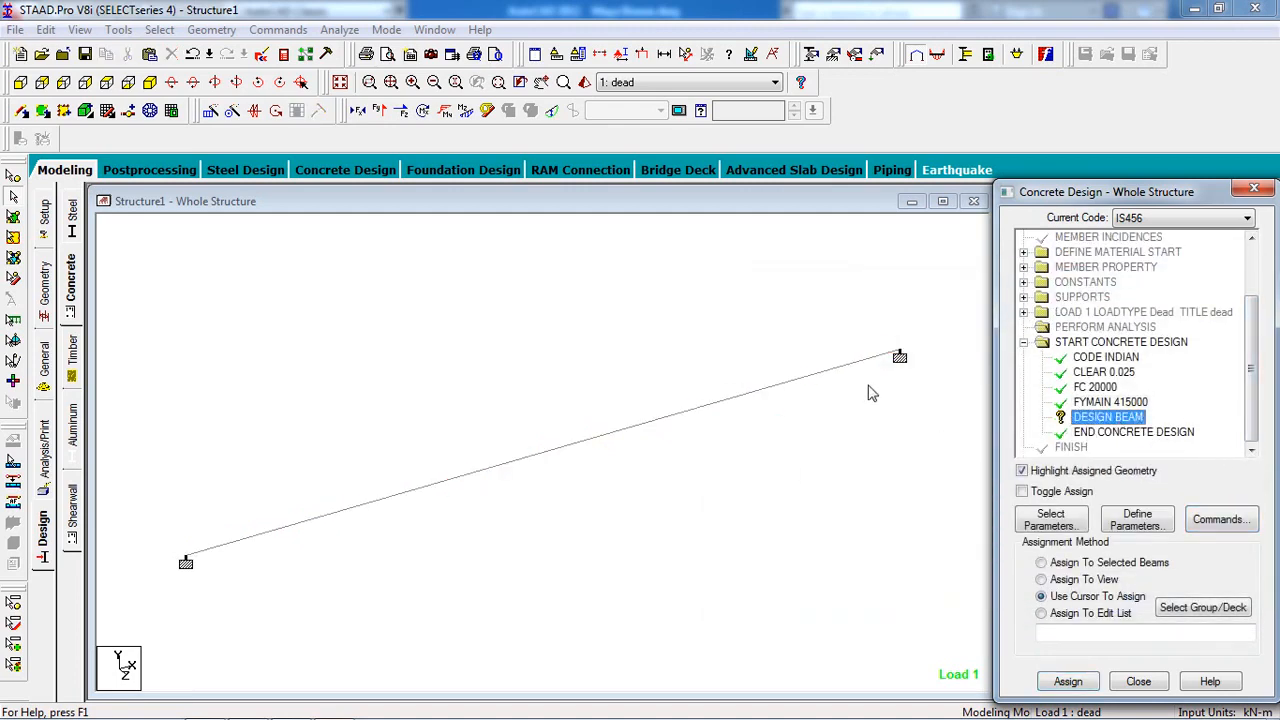
{"action": "left_click", "coordinate": [835, 348]}
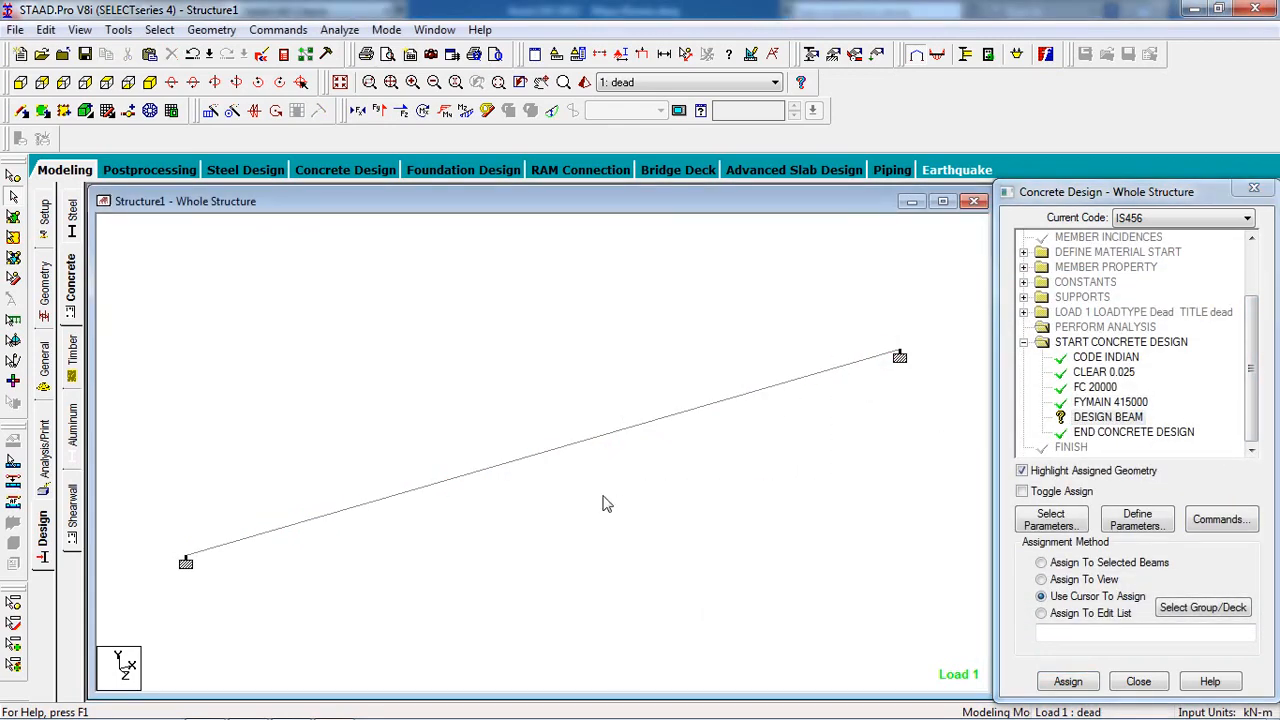
{"action": "left_click", "coordinate": [686, 416]}
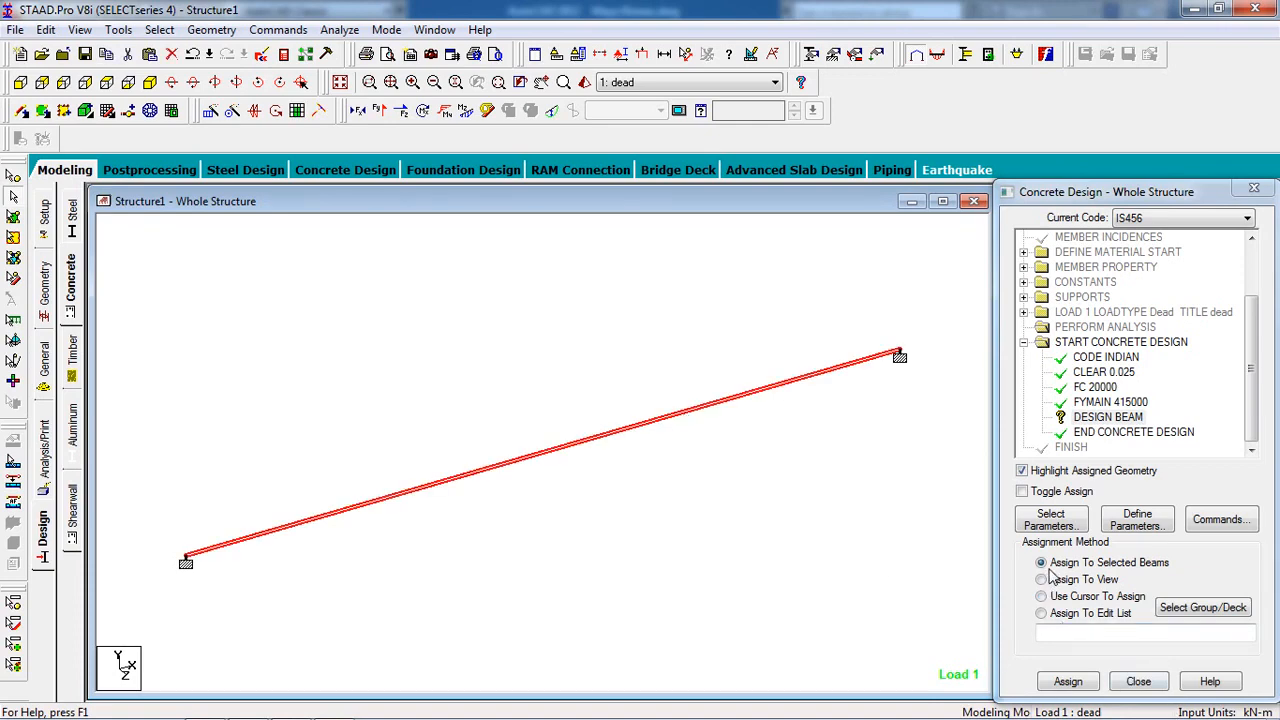
{"action": "left_click", "coordinate": [1068, 681]}
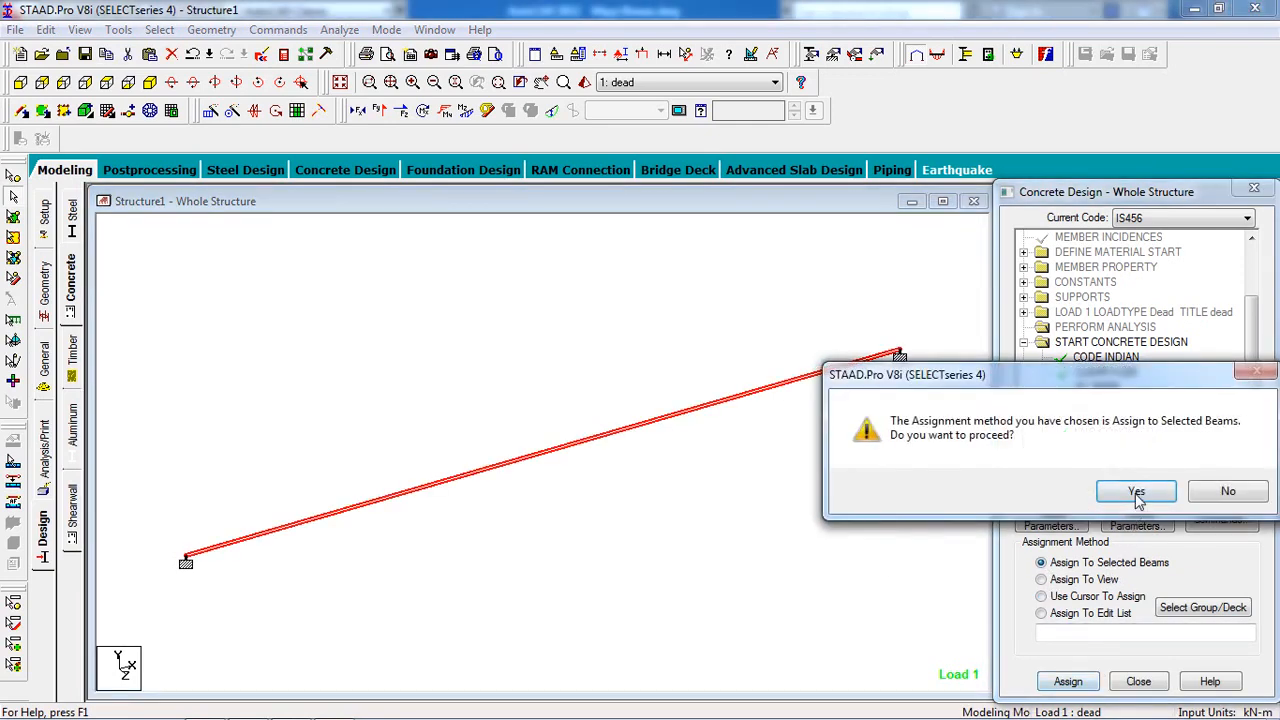
{"action": "left_click", "coordinate": [1136, 407]}
{"action": "left_click", "coordinate": [287, 31]}
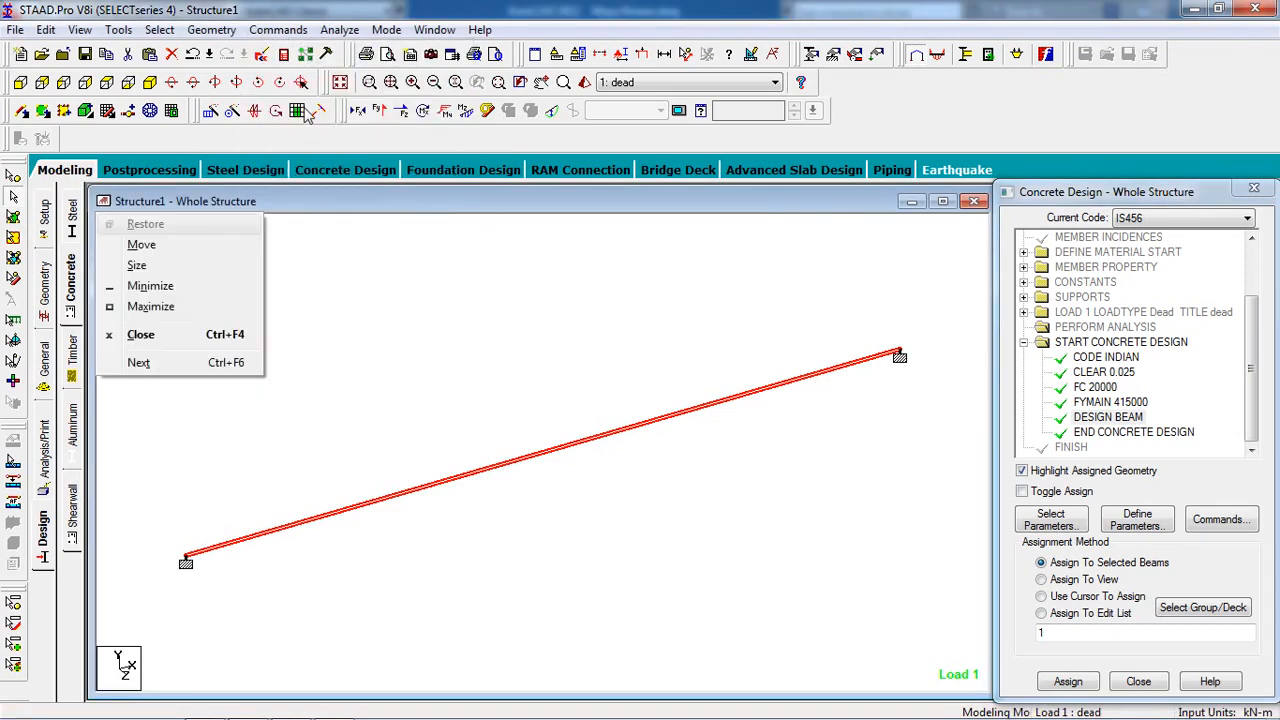
Add a Perform Analysis command with No Print after the concrete design block.
{"action": "key", "text": "Escape"}
{"action": "key", "text": "alt+minus"}
{"action": "left_click", "coordinate": [286, 10]}
{"action": "left_click", "coordinate": [211, 32]}
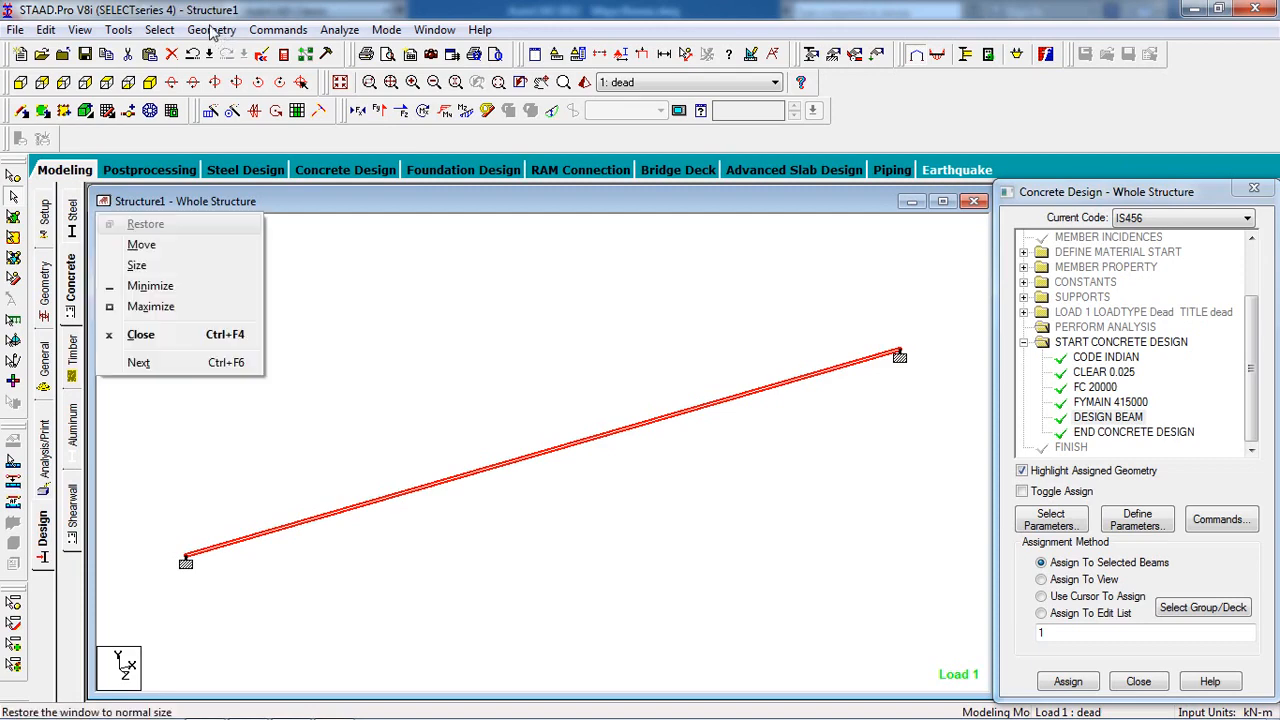
{"action": "left_click", "coordinate": [209, 27]}
{"action": "mouse_move", "coordinate": [286, 22]}
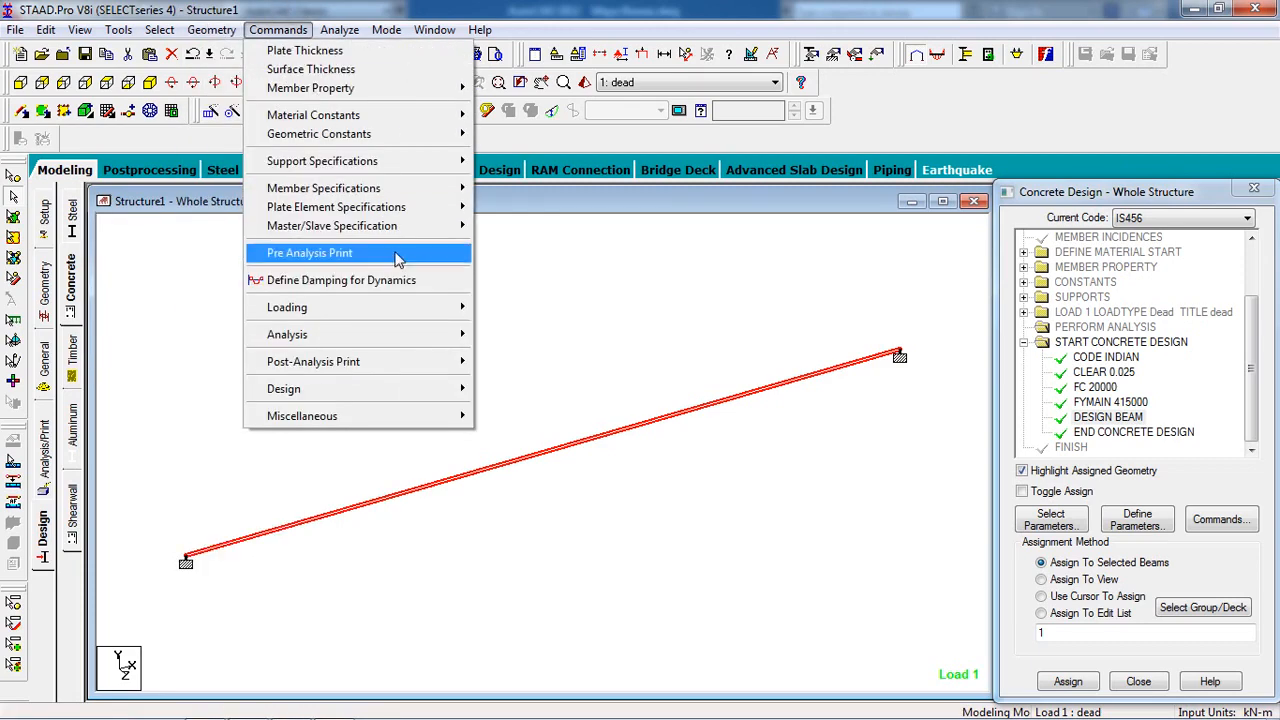
{"action": "mouse_move", "coordinate": [434, 336]}
{"action": "left_click", "coordinate": [500, 334]}
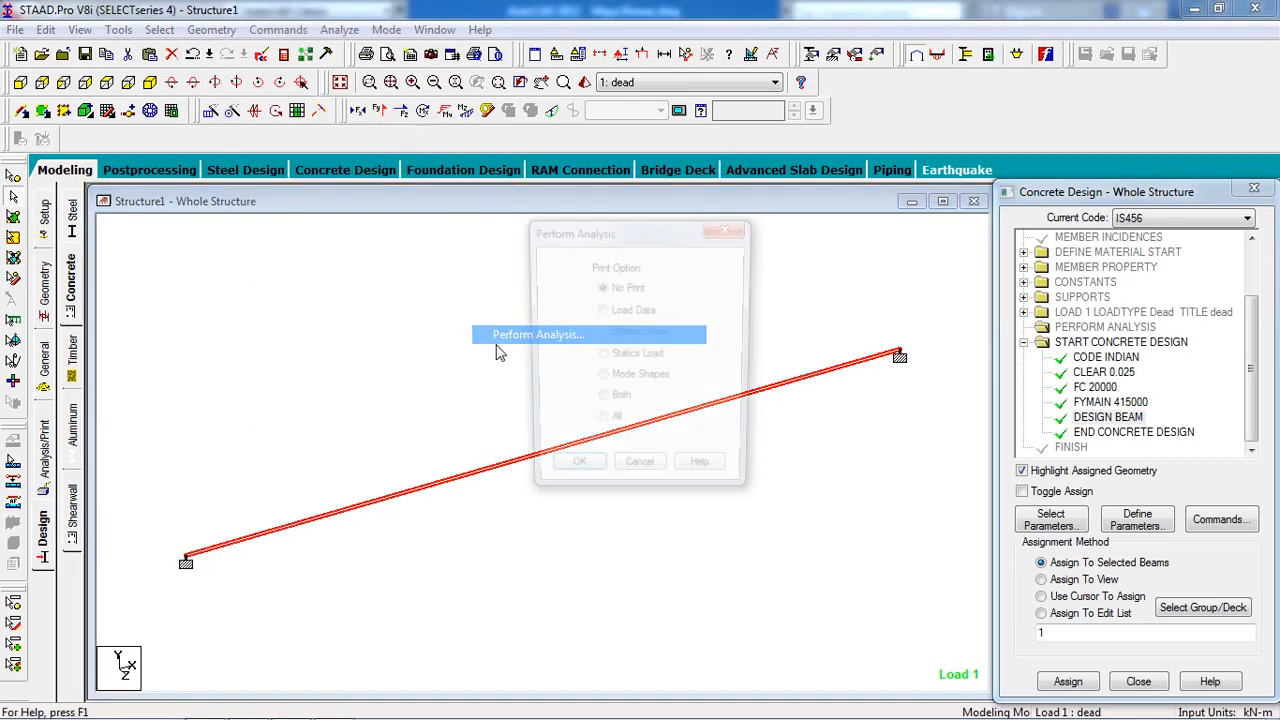
{"action": "left_click", "coordinate": [550, 472]}
Run the analysis and design, saving the model before the run.
{"action": "left_click", "coordinate": [340, 31]}
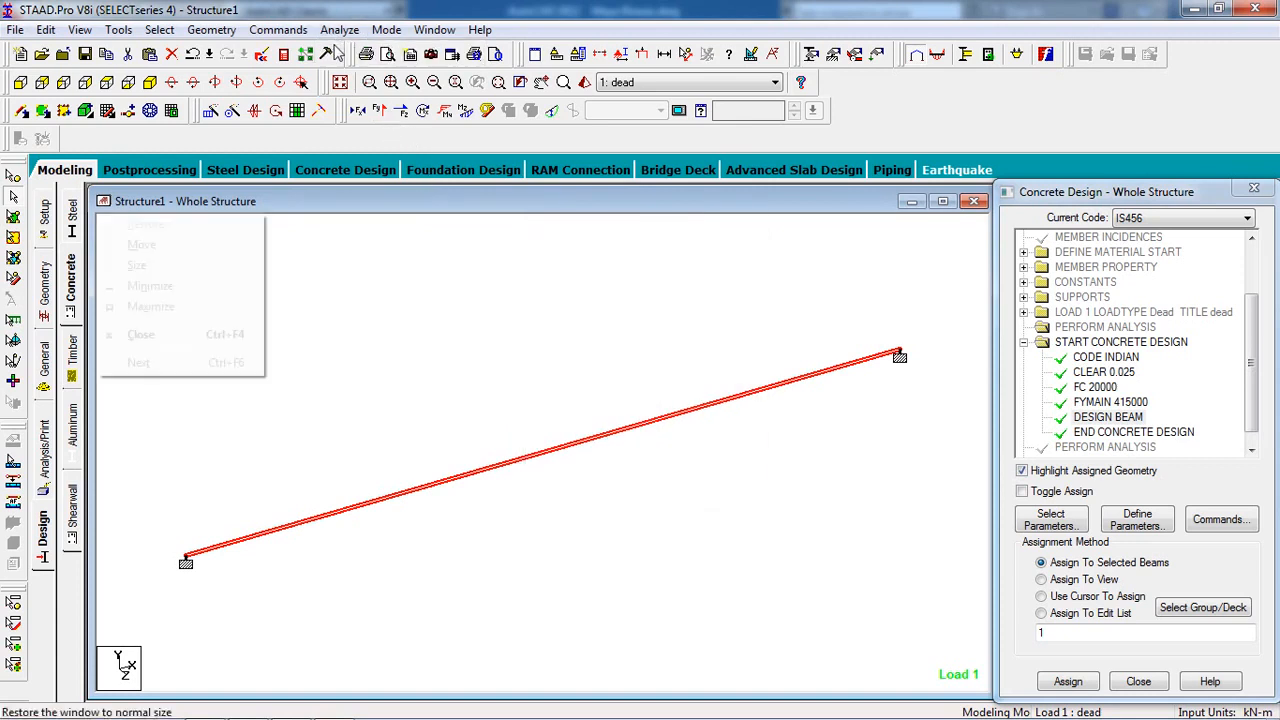
{"action": "left_click", "coordinate": [344, 33]}
{"action": "left_click", "coordinate": [345, 35]}
{"action": "left_click", "coordinate": [345, 35]}
{"action": "left_click", "coordinate": [345, 35]}
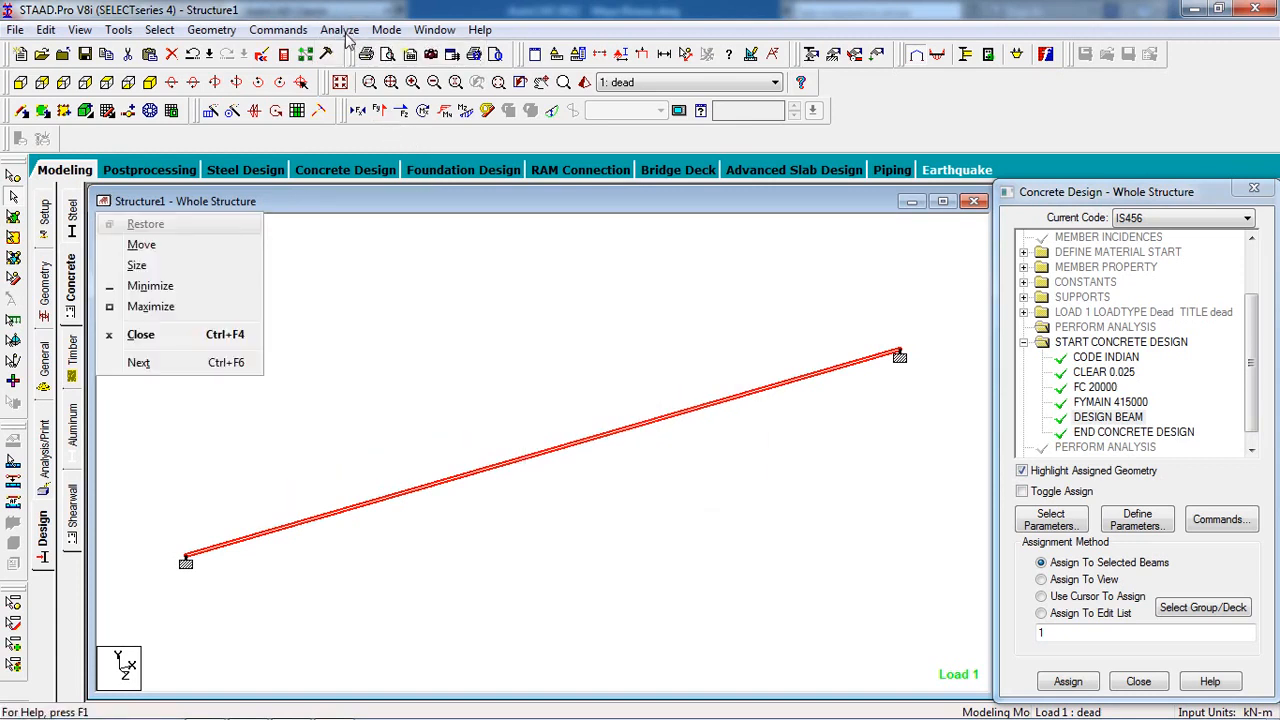
{"action": "left_click", "coordinate": [345, 35]}
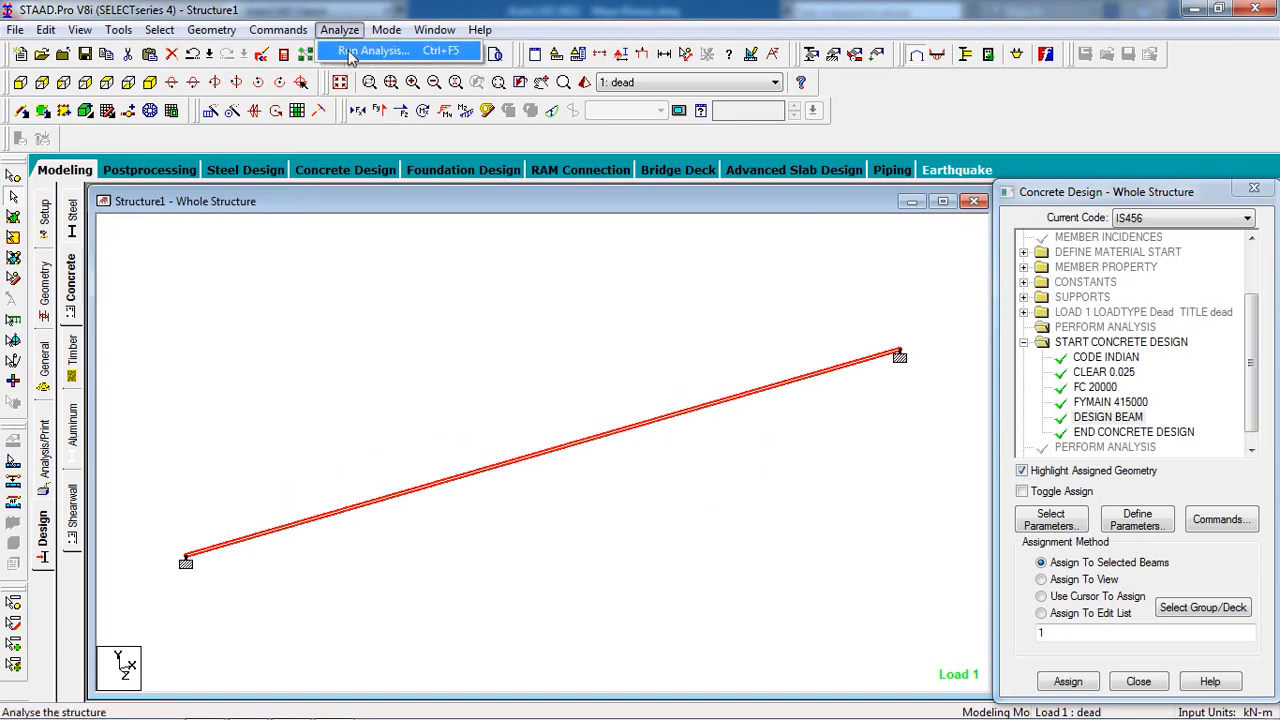
{"action": "left_click", "coordinate": [352, 47]}
{"action": "left_click", "coordinate": [524, 412]}
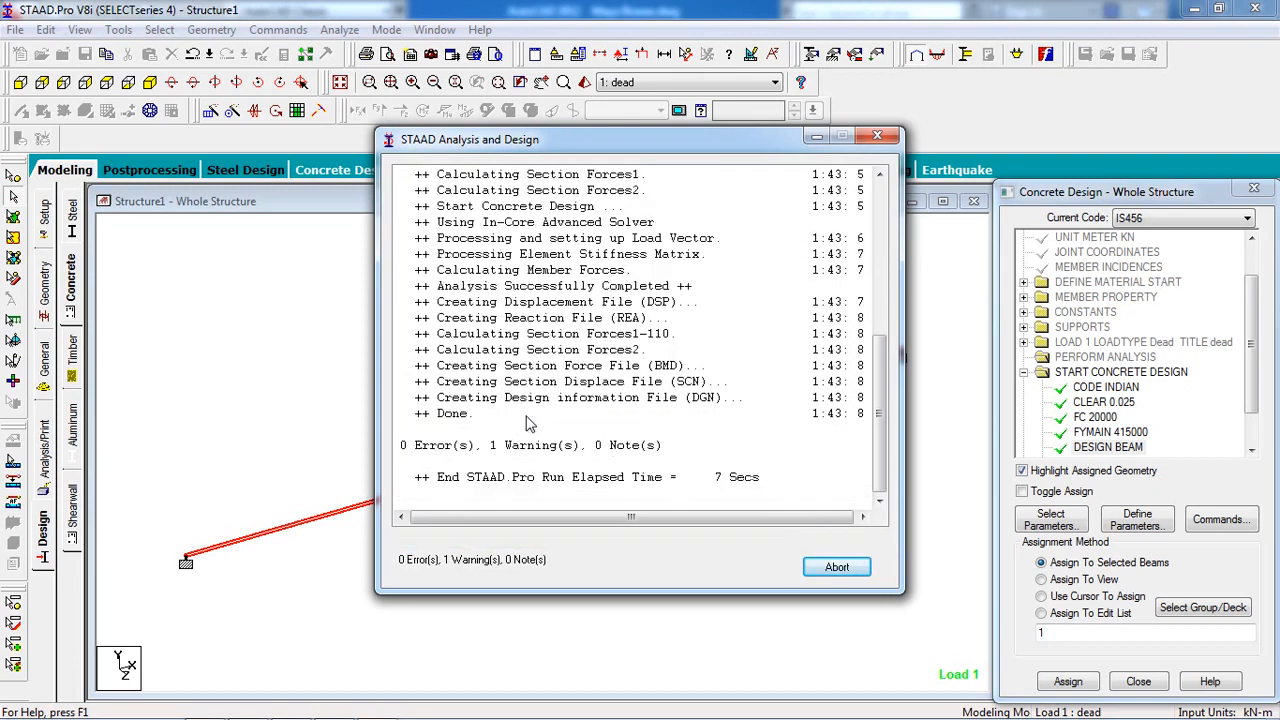
Review the CONCRETE DESIGN output: 2-10i top and bottom bars, 8i links @ 160 mm.
{"action": "left_click", "coordinate": [460, 541]}
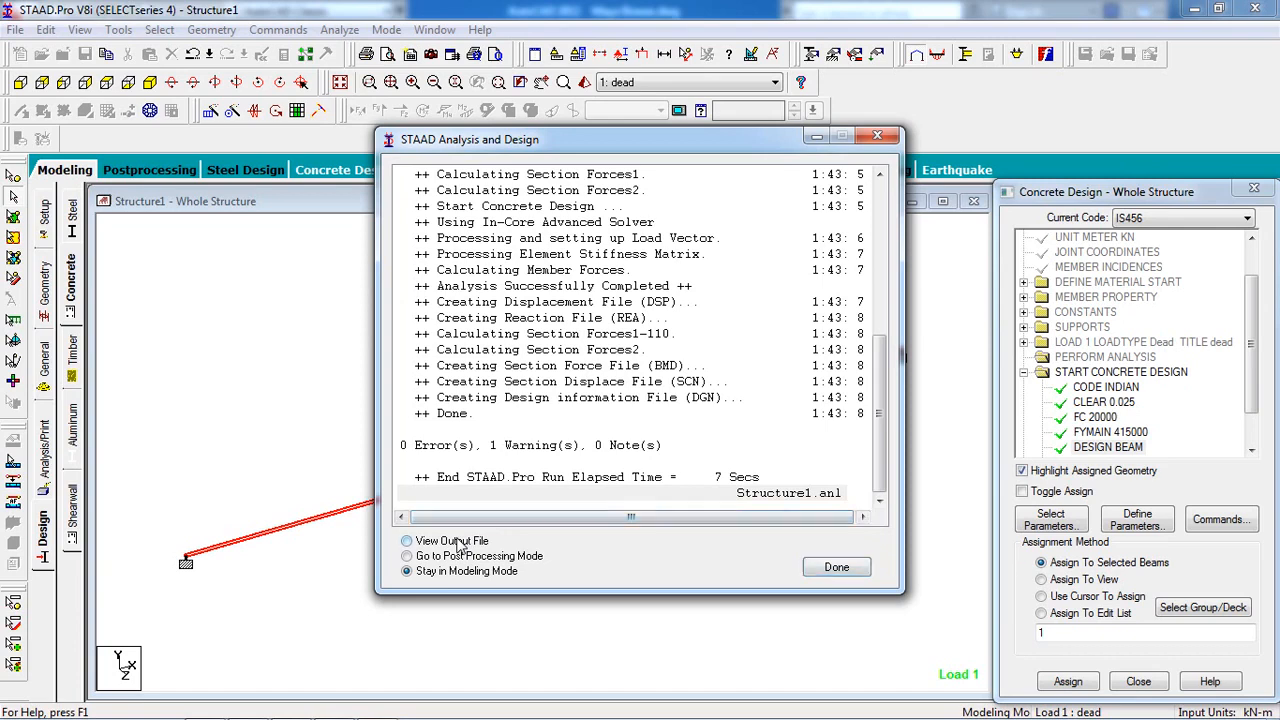
{"action": "left_click", "coordinate": [835, 568]}
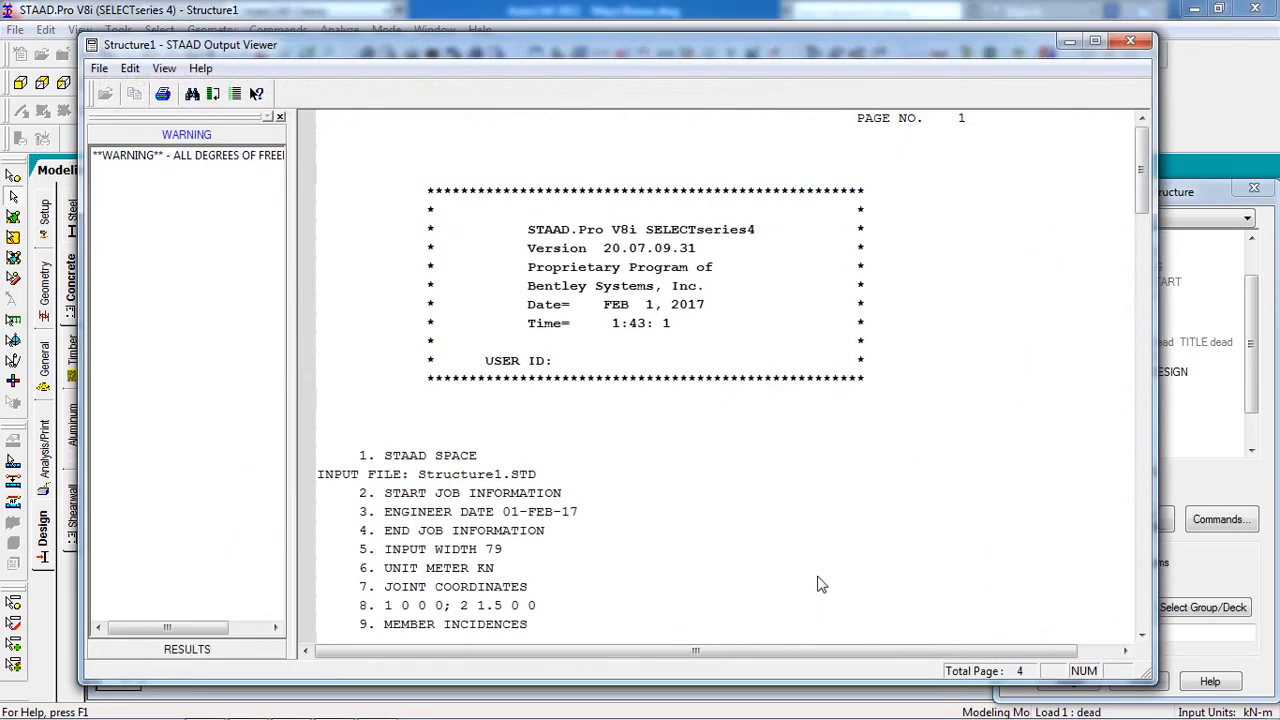
{"action": "left_click", "coordinate": [185, 649]}
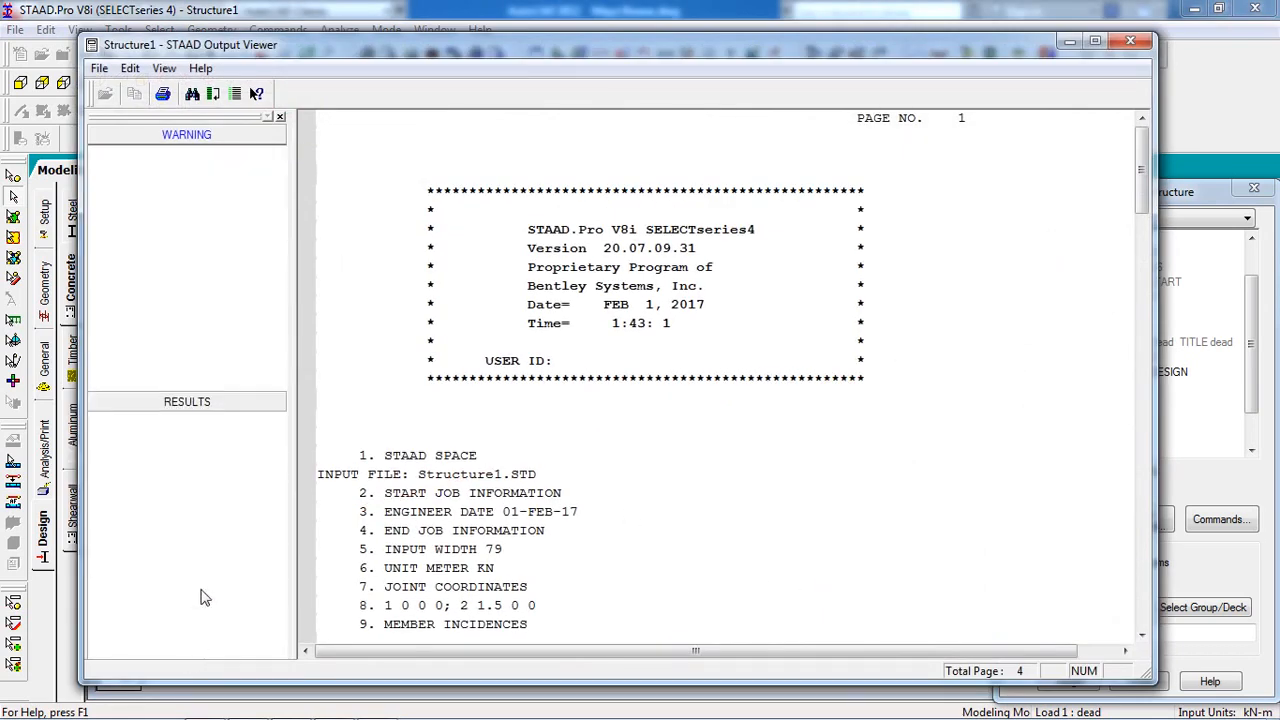
{"action": "left_click", "coordinate": [196, 186]}
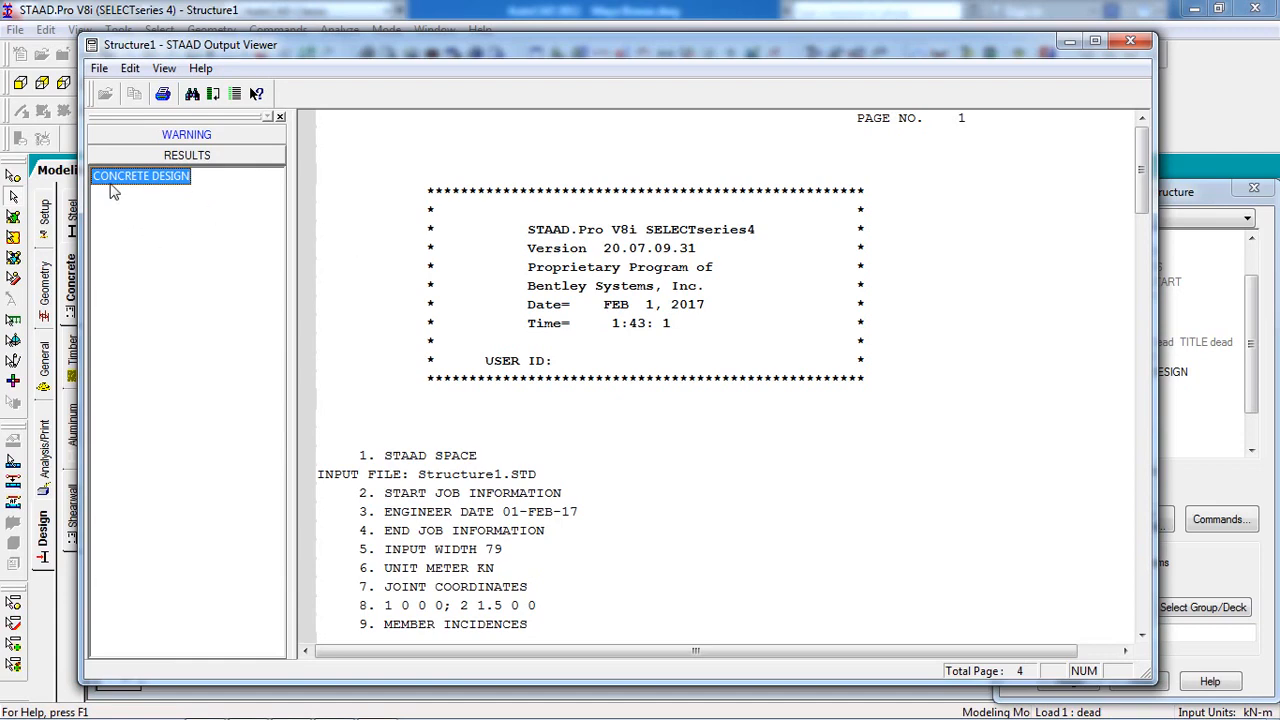
{"action": "left_click", "coordinate": [586, 486]}
{"action": "scroll", "coordinate": [600, 495], "scroll_direction": "down", "scroll_amount": 18}
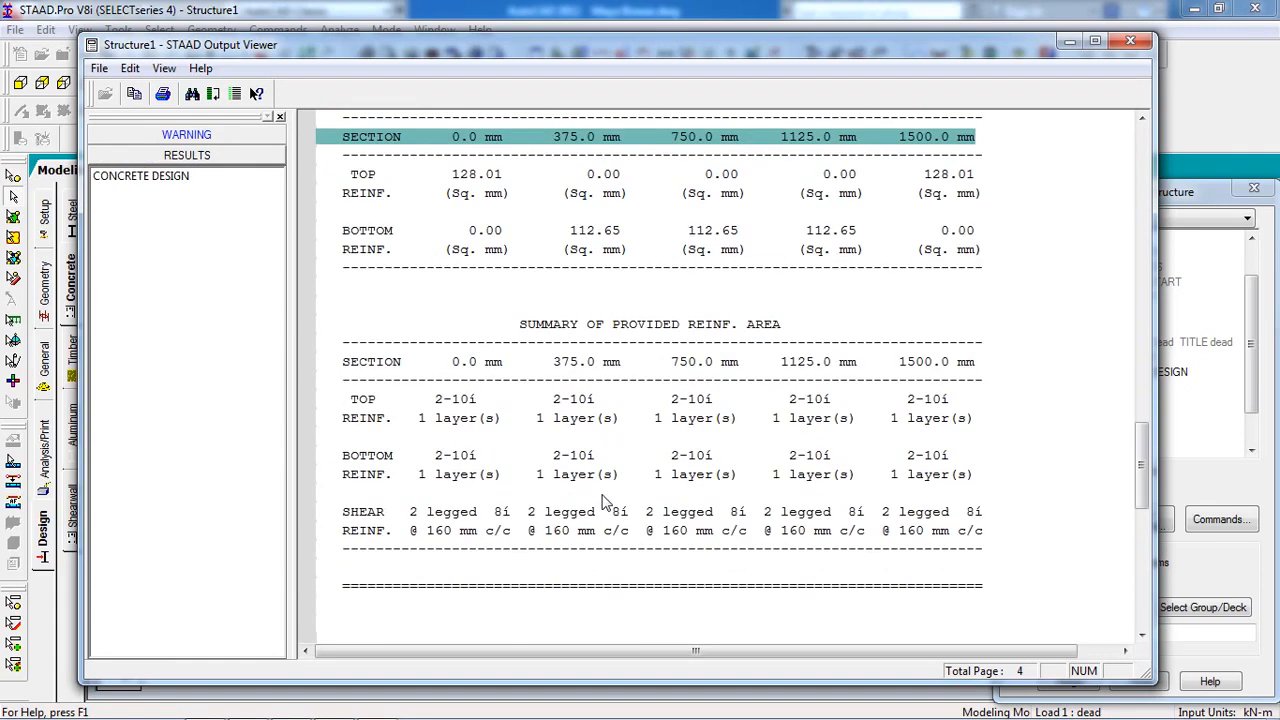
{"action": "left_click", "coordinate": [1066, 43]}
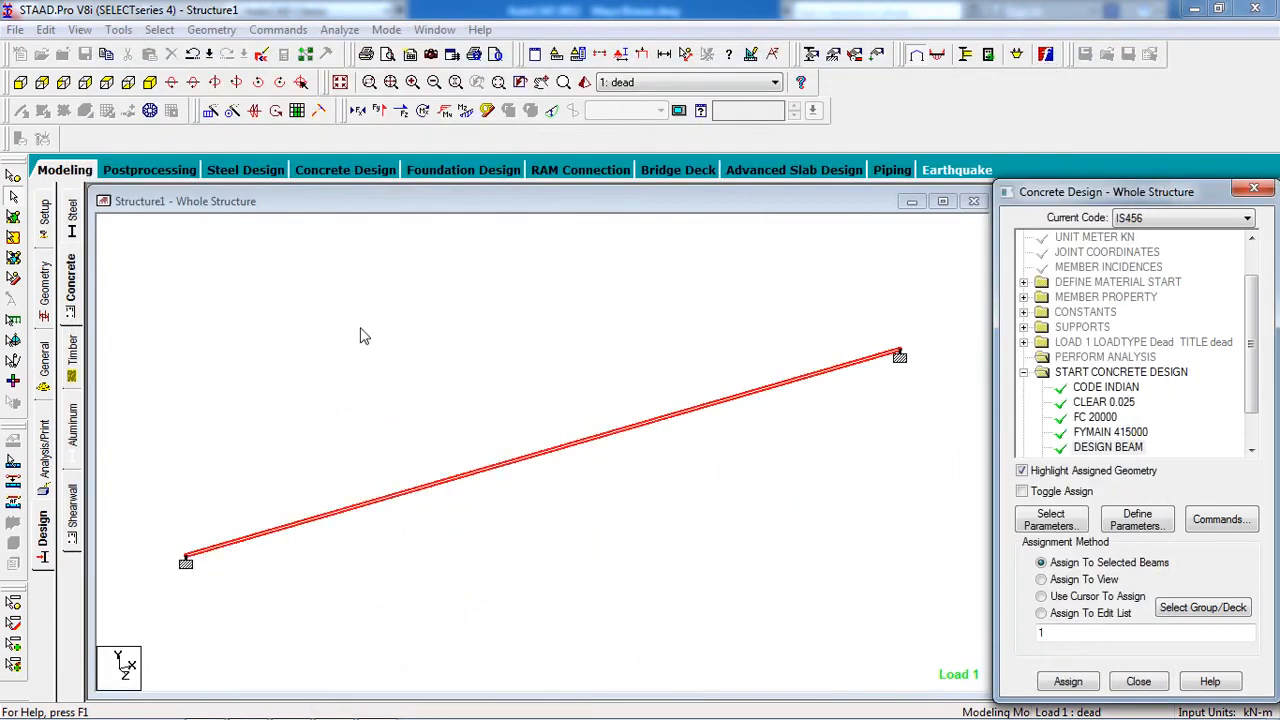
Review beam 1's IS-456 reinforcement sketch and design loads, then switch to AutoCAD.
{"action": "double_click", "coordinate": [446, 485]}
{"action": "left_click", "coordinate": [718, 184]}
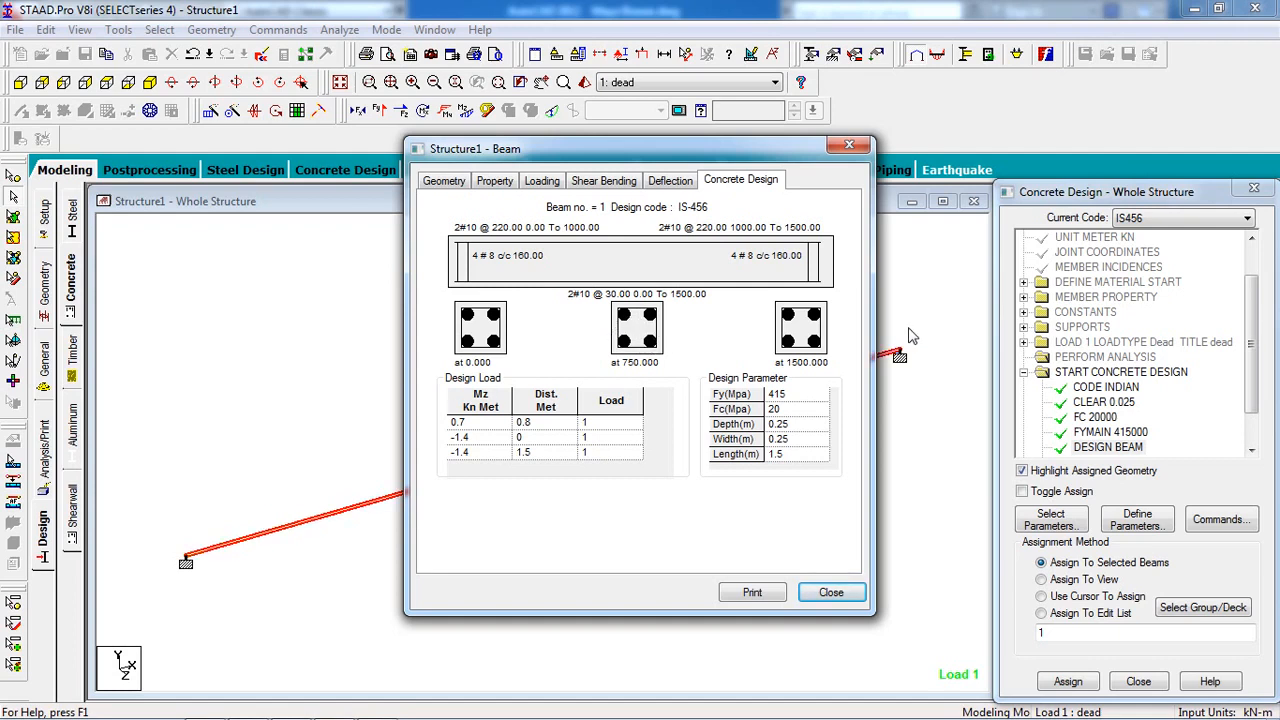
{"action": "left_click", "coordinate": [828, 594]}
{"action": "mouse_move", "coordinate": [250, 711]}
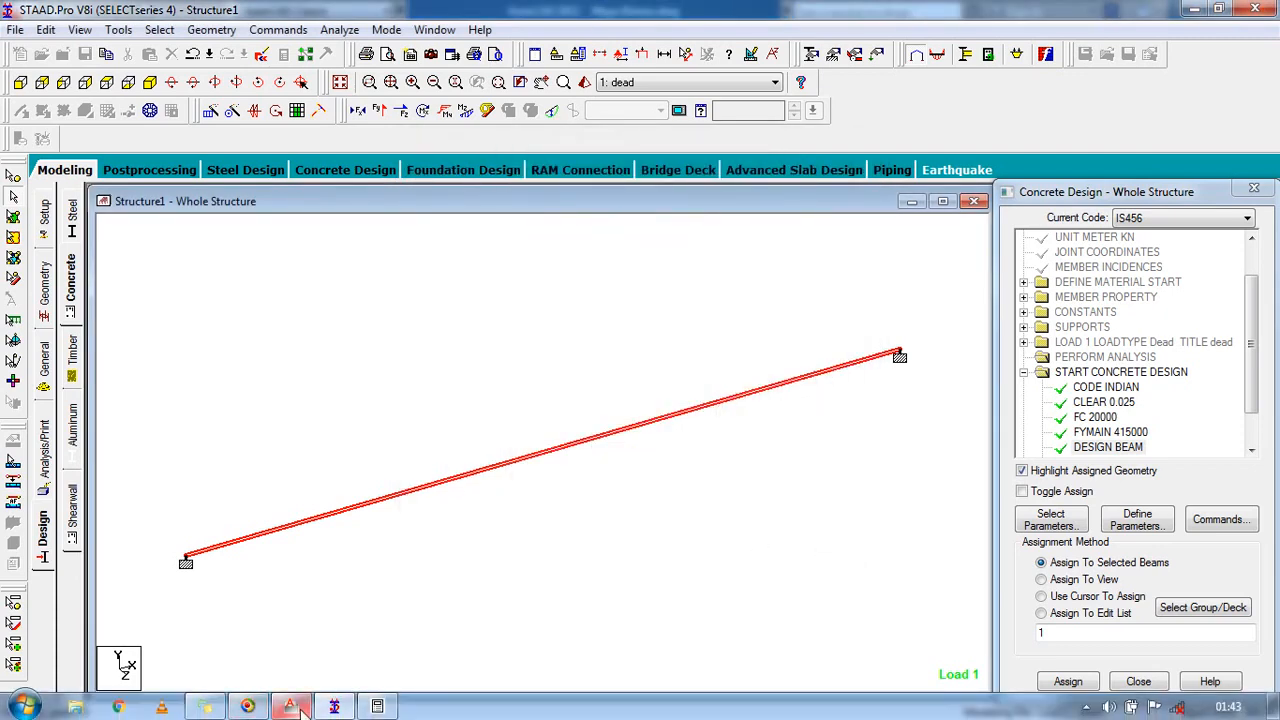
{"action": "left_click", "coordinate": [292, 706]}
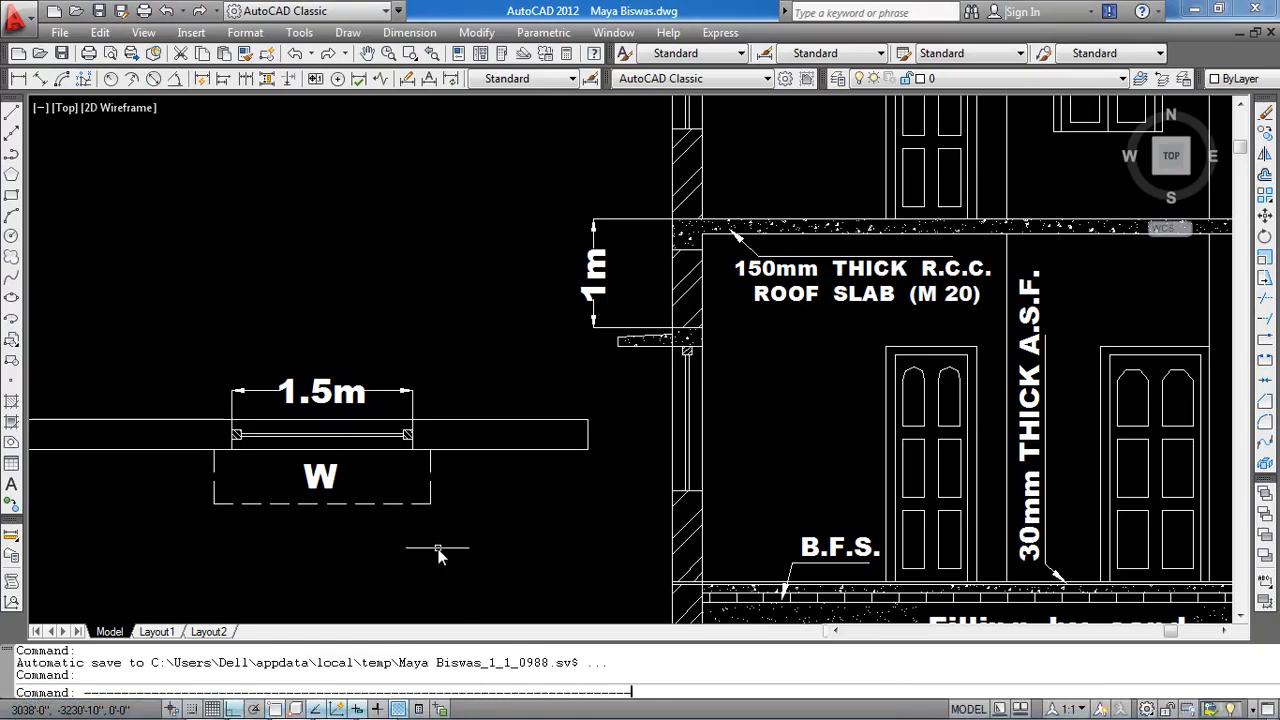
Pan and zoom out around the 1.5m window opening section, then return to STAAD.Pro.
{"action": "middle_click_drag", "start_coordinate": [296, 504], "coordinate": [510, 501]}
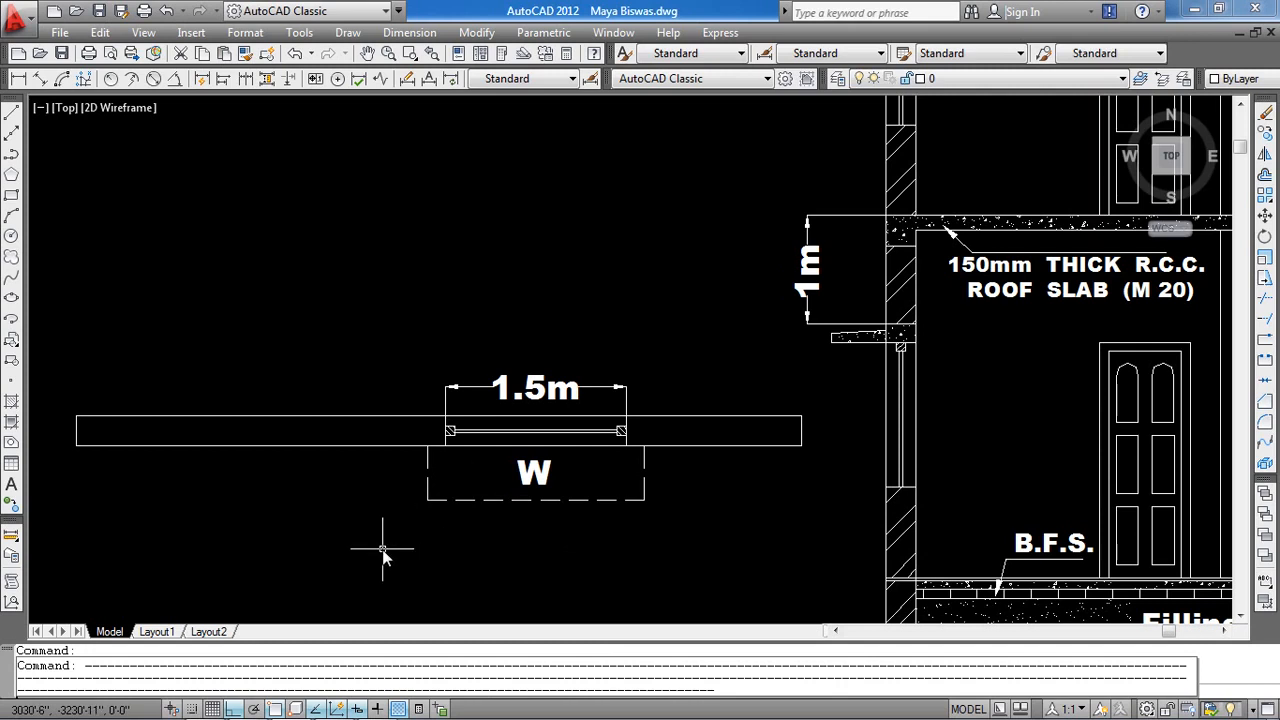
{"action": "key", "text": "Escape"}
{"action": "scroll", "coordinate": [369, 529], "scroll_direction": "down", "scroll_amount": 2}
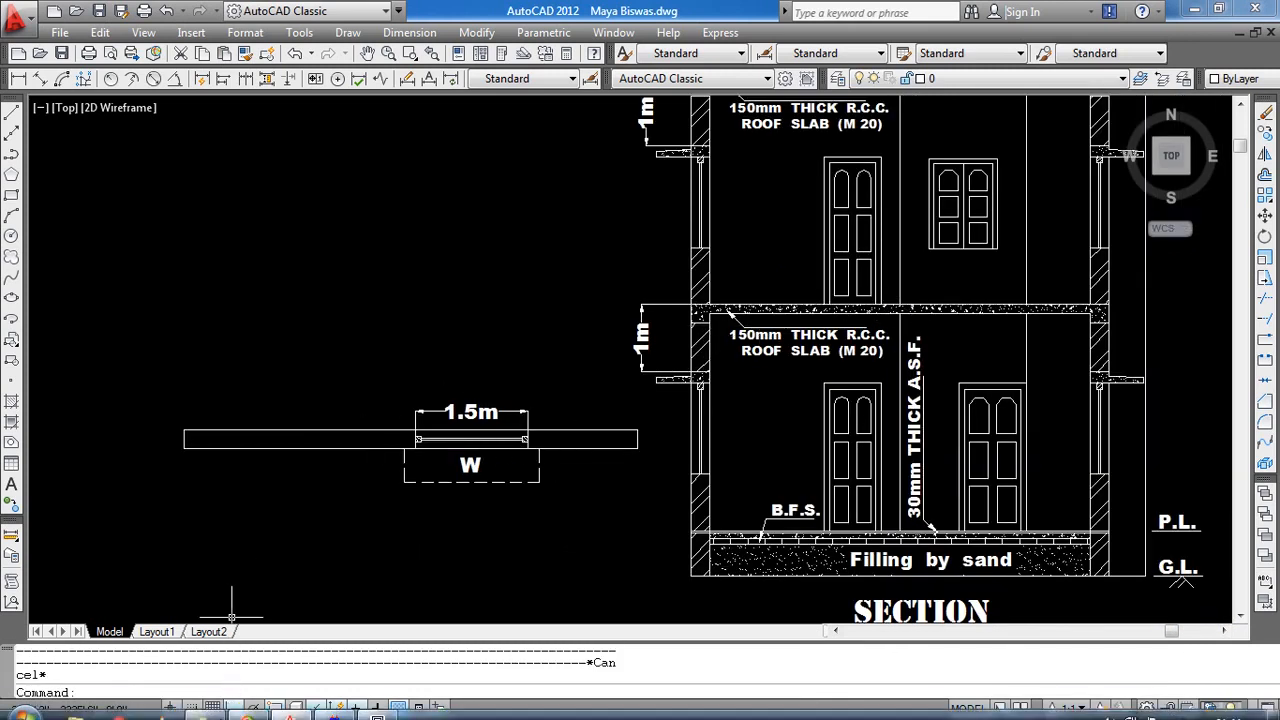
{"action": "left_click", "coordinate": [335, 708]}
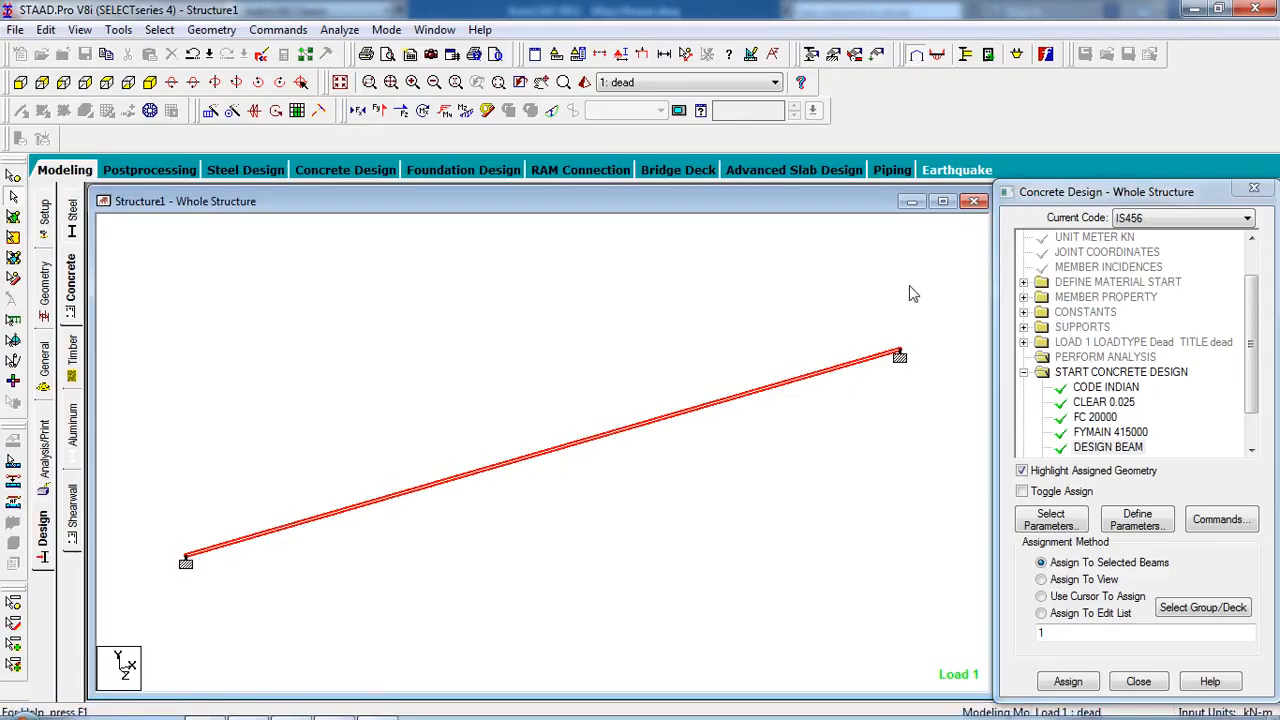
Start a new Space structure, overwriting Structure2, and add node 1 at the grid origin.
{"action": "left_click", "coordinate": [973, 201]}
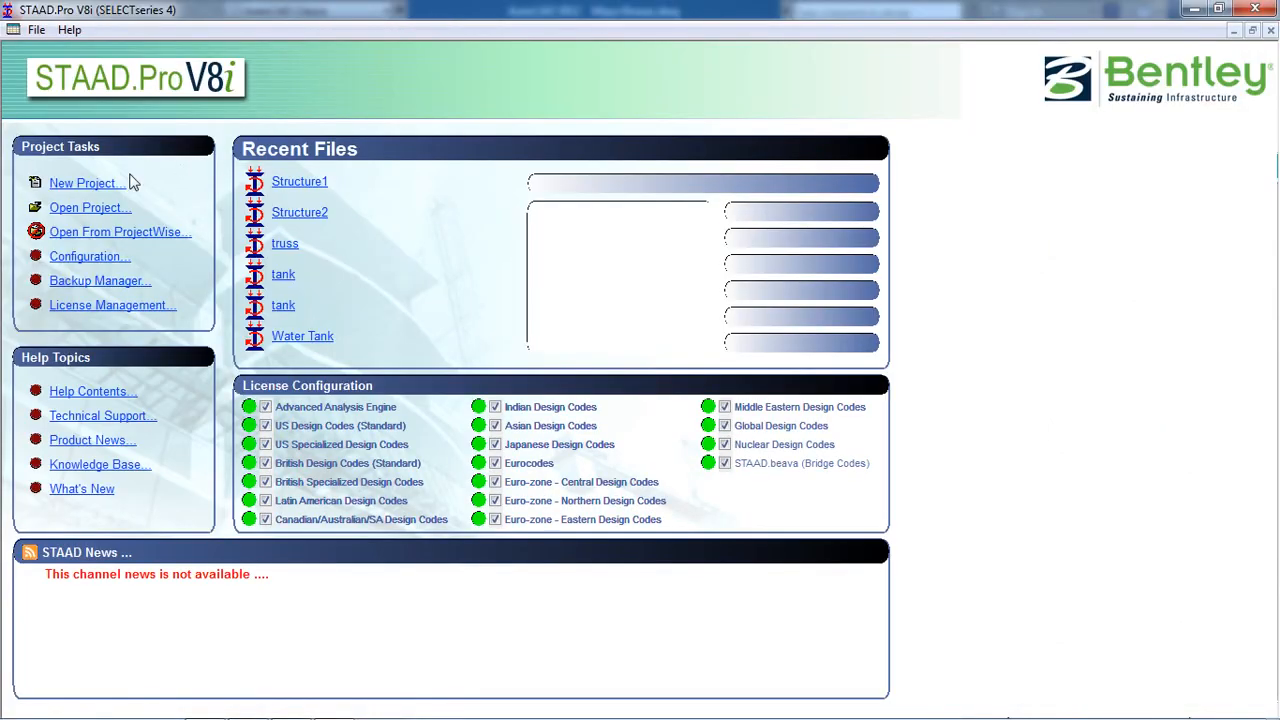
{"action": "left_click", "coordinate": [100, 183]}
{"action": "left_click", "coordinate": [466, 236]}
{"action": "left_click", "coordinate": [466, 220]}
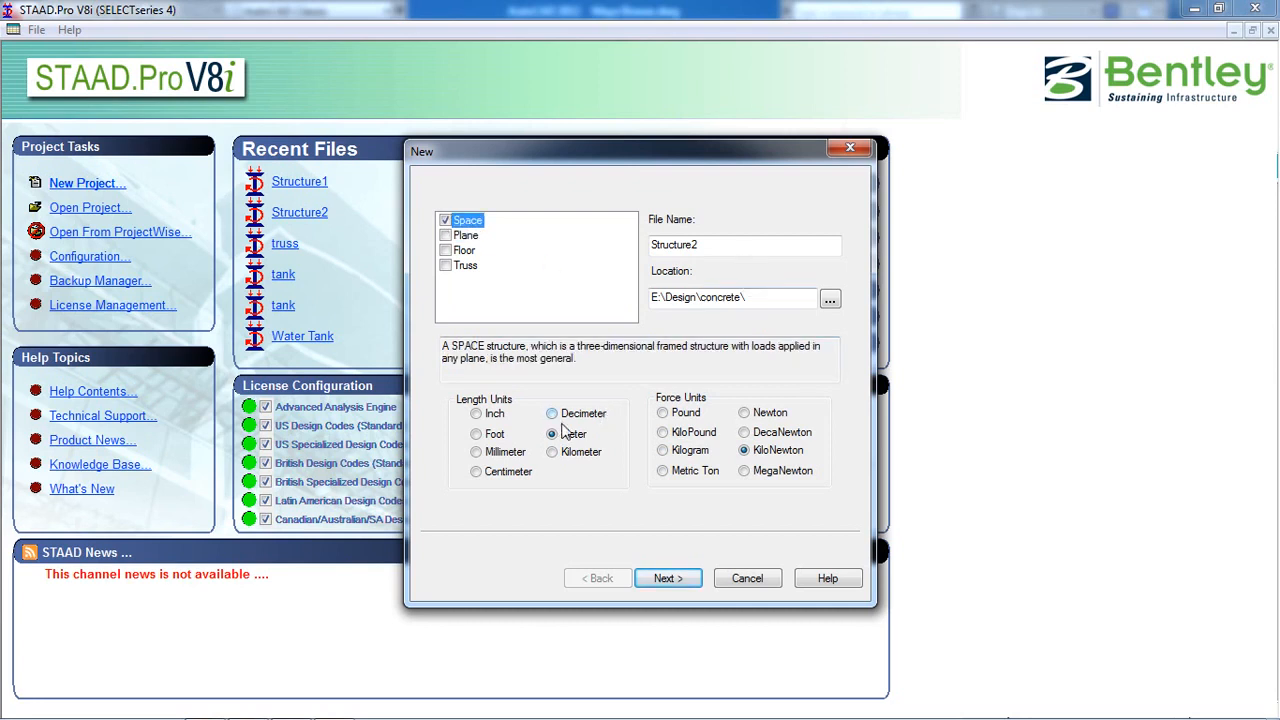
{"action": "left_click", "coordinate": [668, 578]}
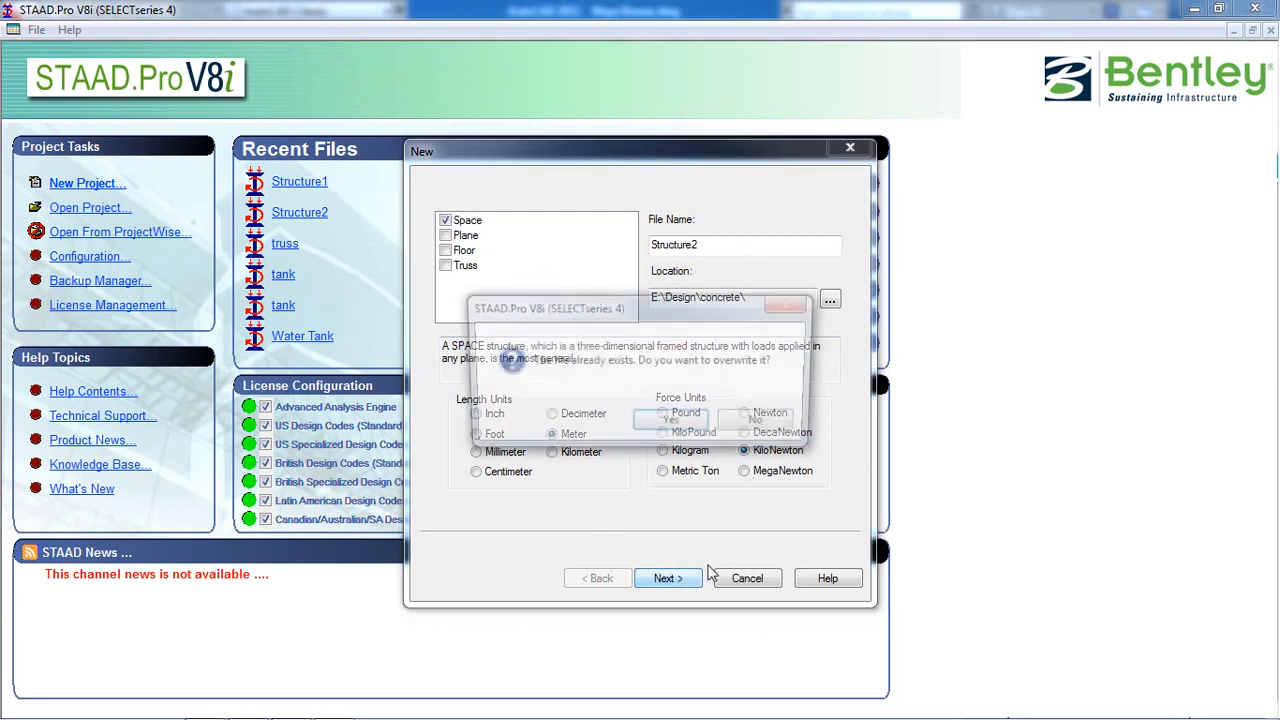
{"action": "left_click", "coordinate": [673, 434]}
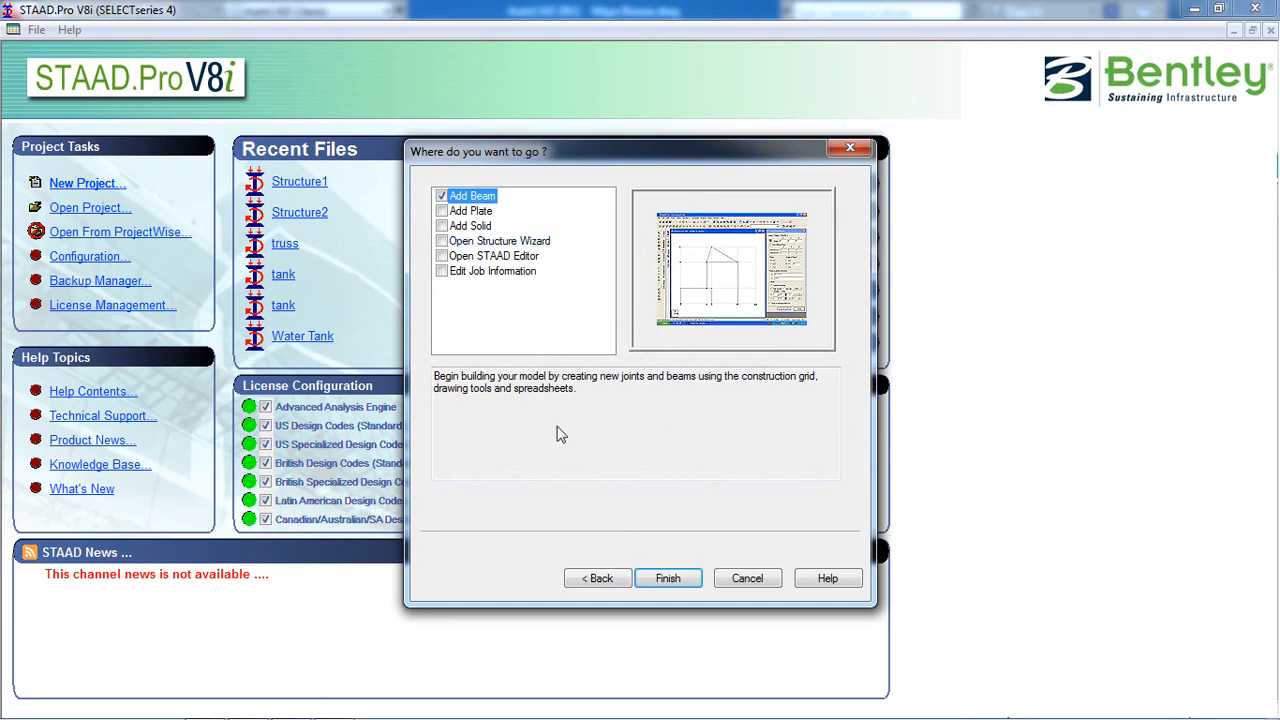
{"action": "left_click", "coordinate": [668, 578]}
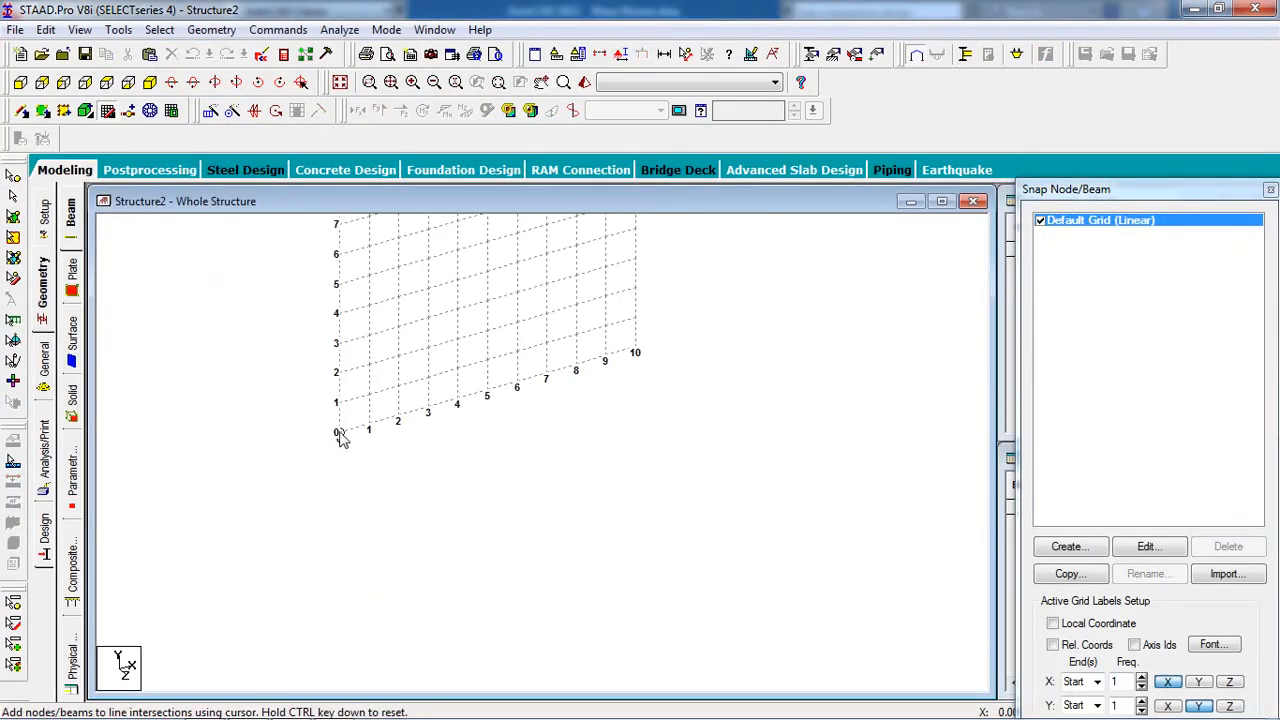
{"action": "left_click", "coordinate": [338, 433]}
{"action": "left_click", "coordinate": [338, 433]}
Copy node 1 with an X offset of 3 m to create node 2.
{"action": "left_click", "coordinate": [108, 111]}
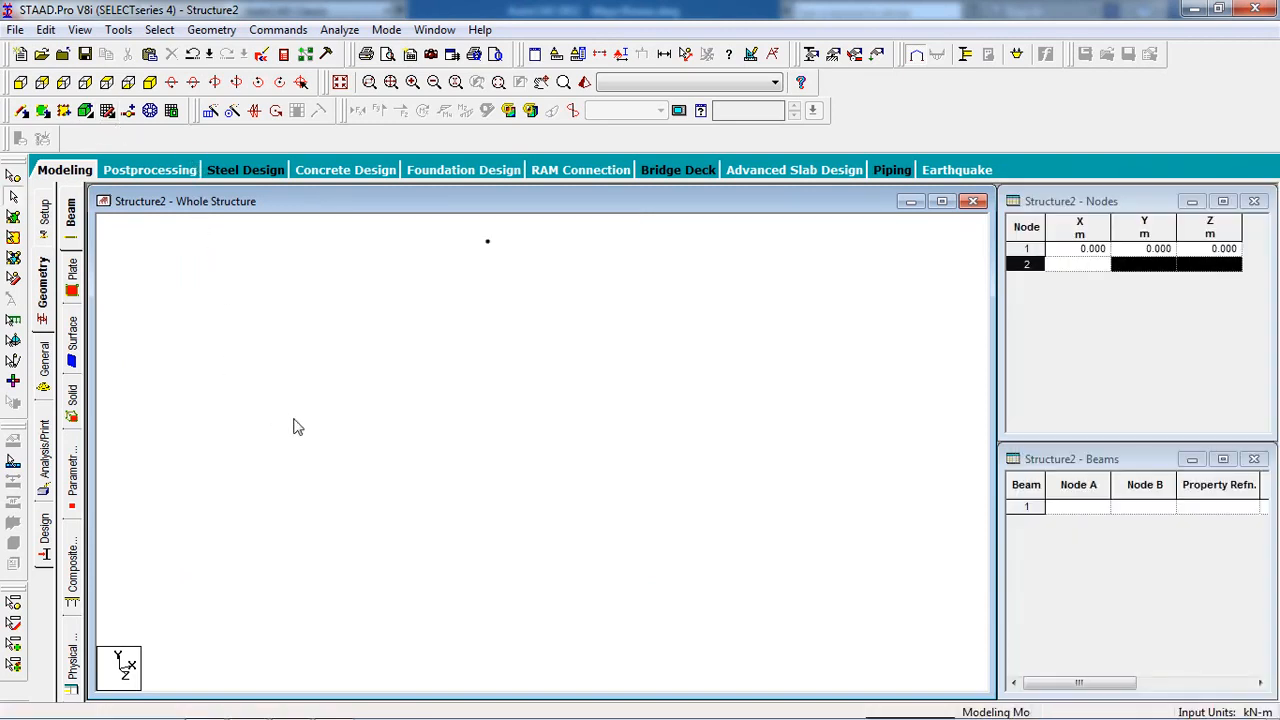
{"action": "middle_click_drag", "start_coordinate": [436, 333], "coordinate": [203, 409]}
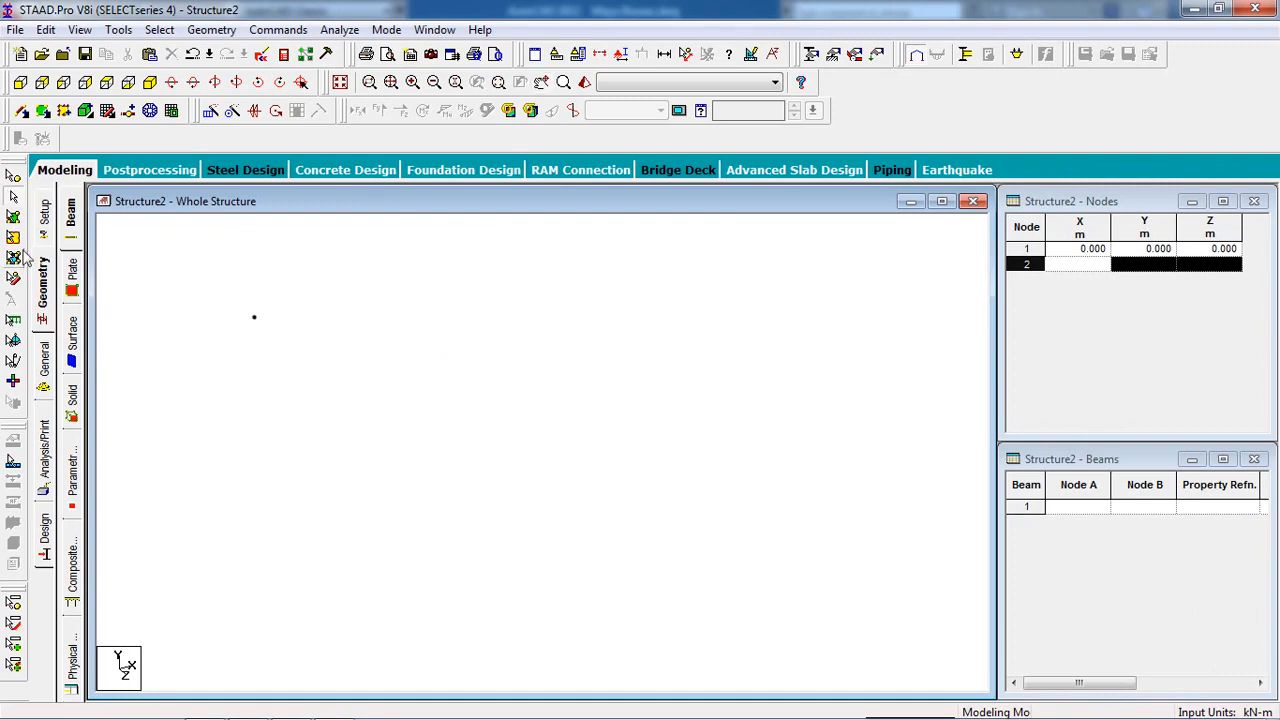
{"action": "left_click", "coordinate": [13, 177]}
{"action": "left_click", "coordinate": [254, 317]}
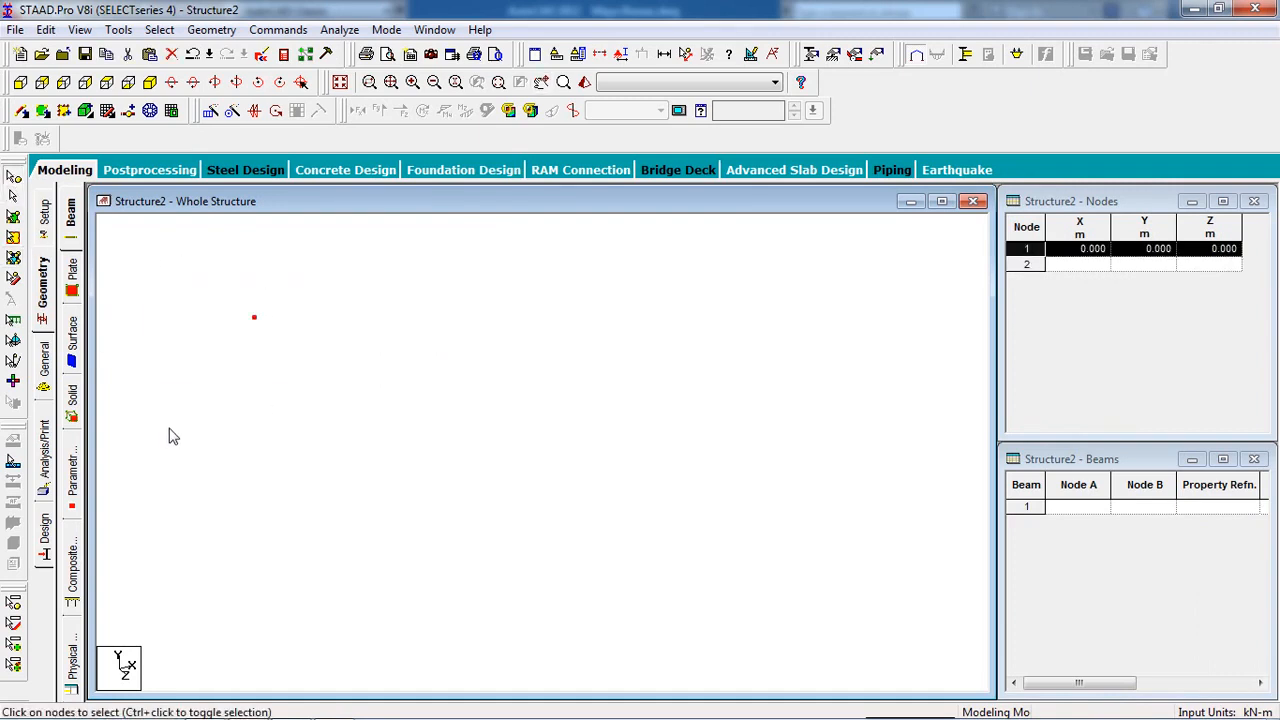
{"action": "key", "text": "ctrl+v"}
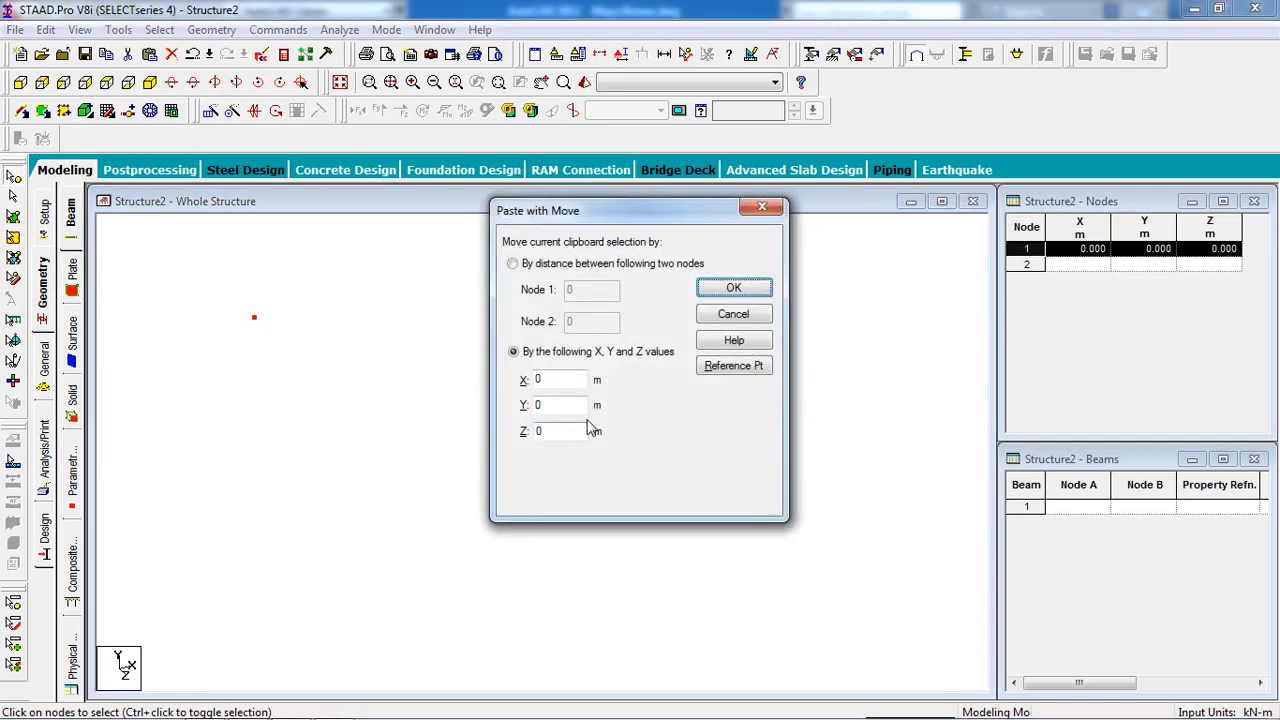
{"action": "left_click_drag", "start_coordinate": [549, 384], "coordinate": [515, 385]}
{"action": "type", "text": "----------"}
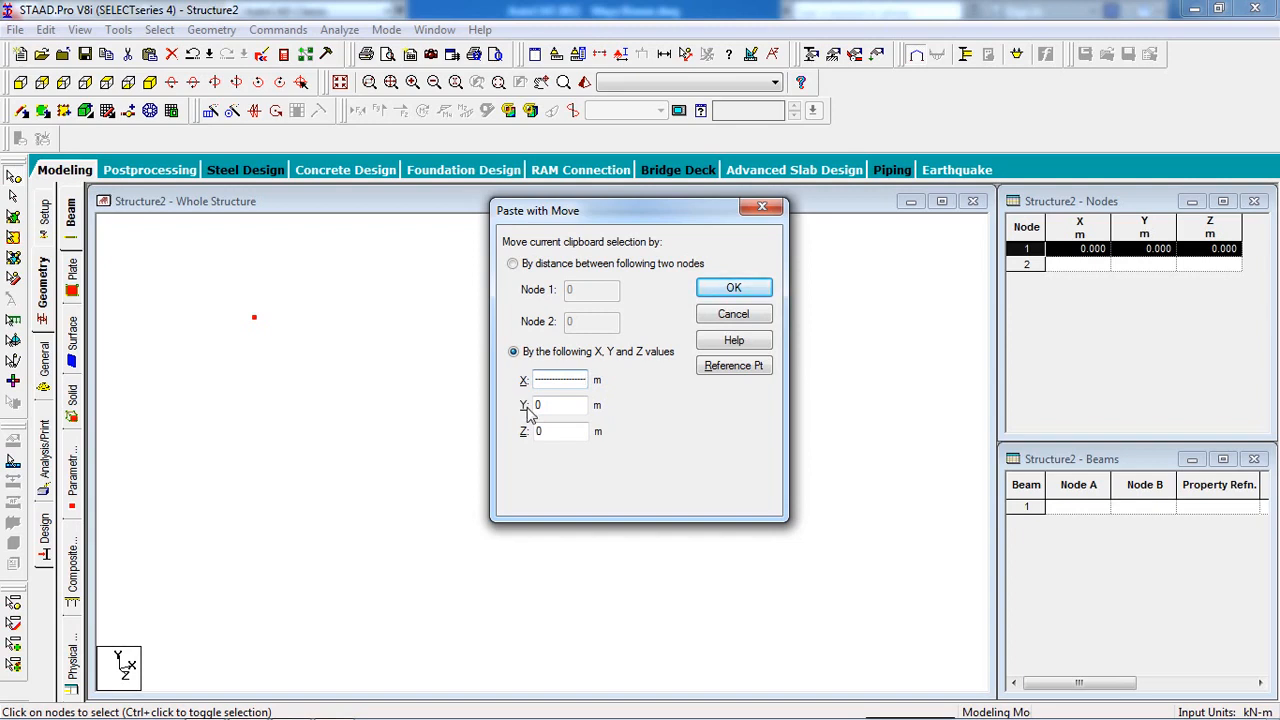
{"action": "key", "text": "shift+Home"}
{"action": "type", "text": "3"}
{"action": "left_click", "coordinate": [734, 289]}
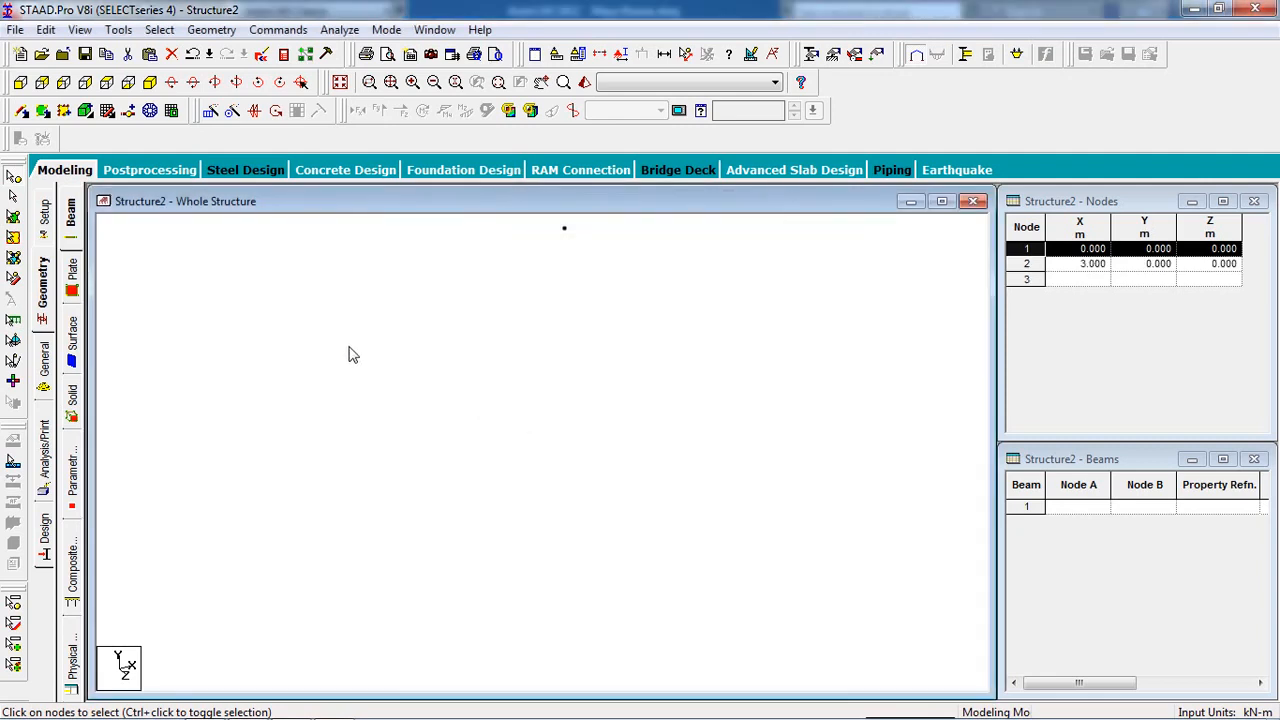
Copy nodes 1 and 2 with a Z offset of 4 m to create nodes 3 and 4.
{"action": "left_click_drag", "start_coordinate": [548, 262], "coordinate": [284, 452]}
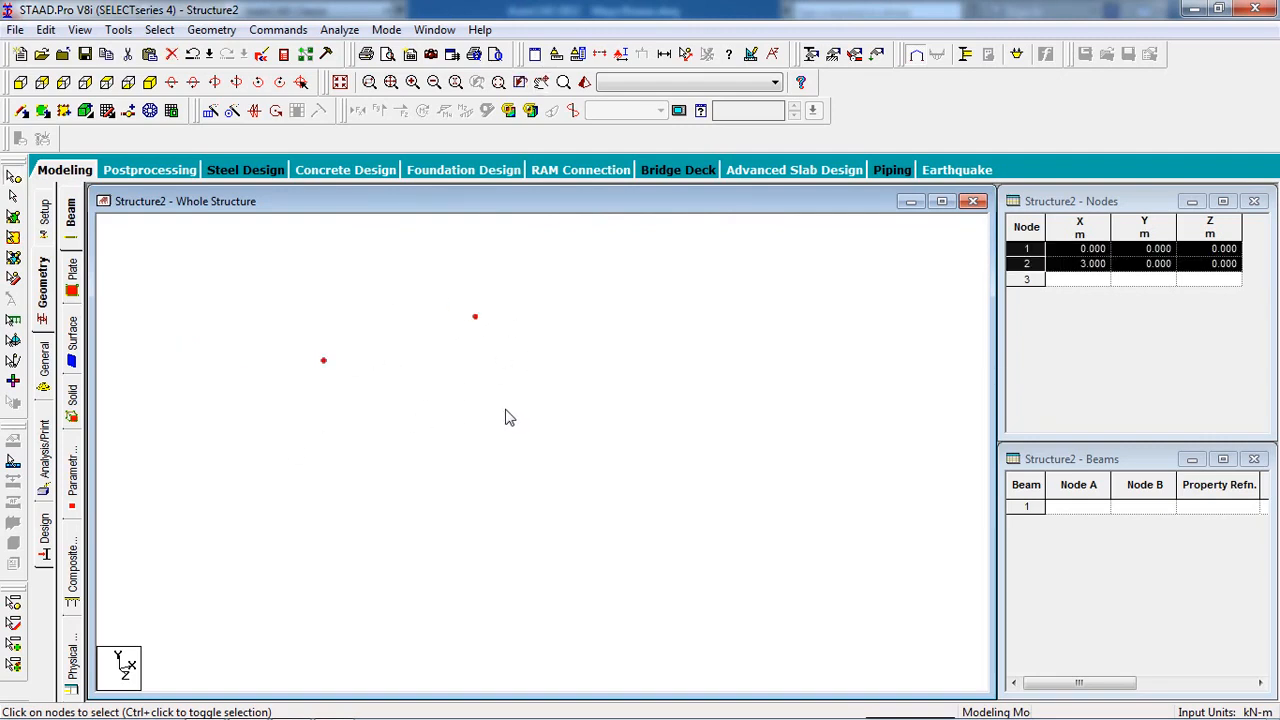
{"action": "key", "text": "ctrl+v"}
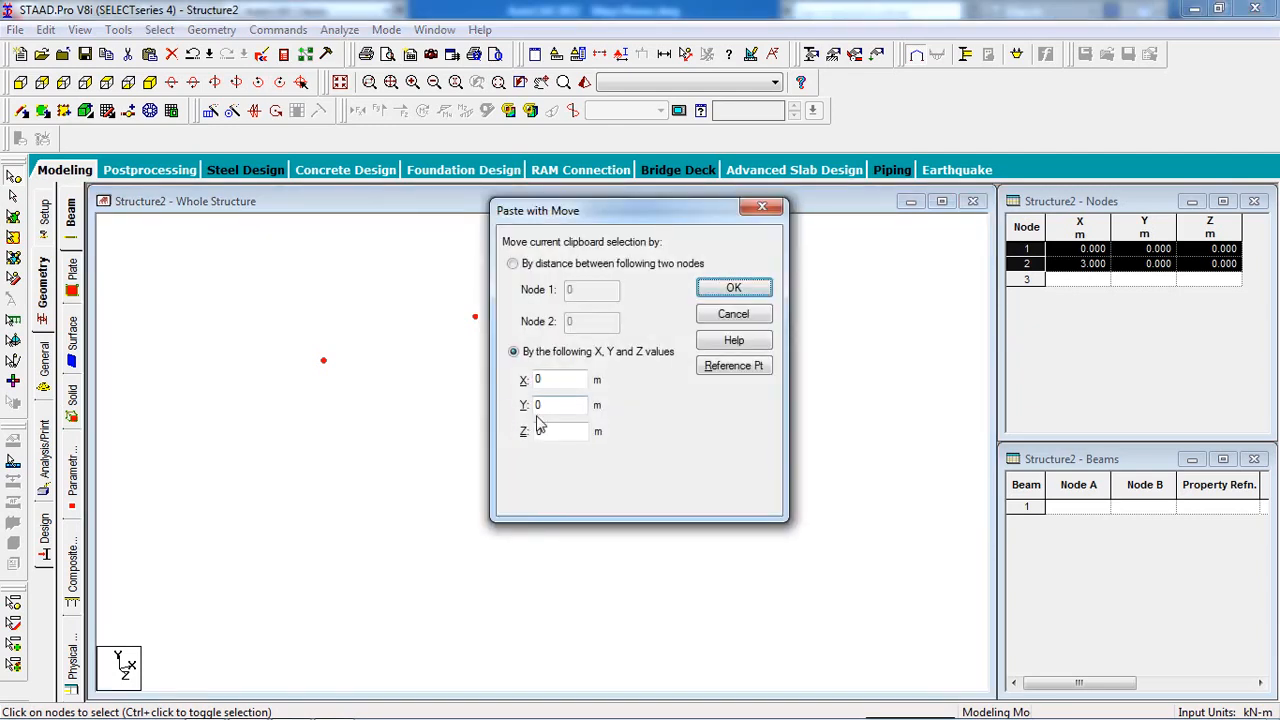
{"action": "double_click", "coordinate": [547, 436]}
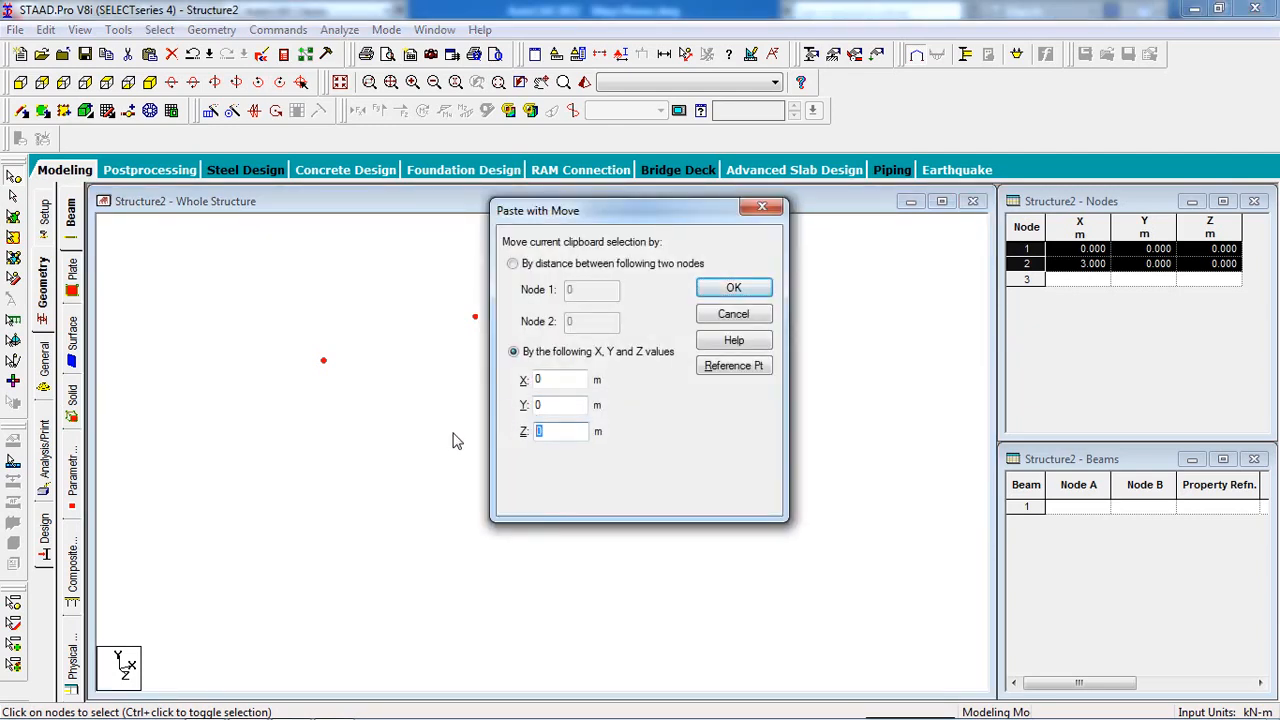
{"action": "left_click", "coordinate": [745, 292]}
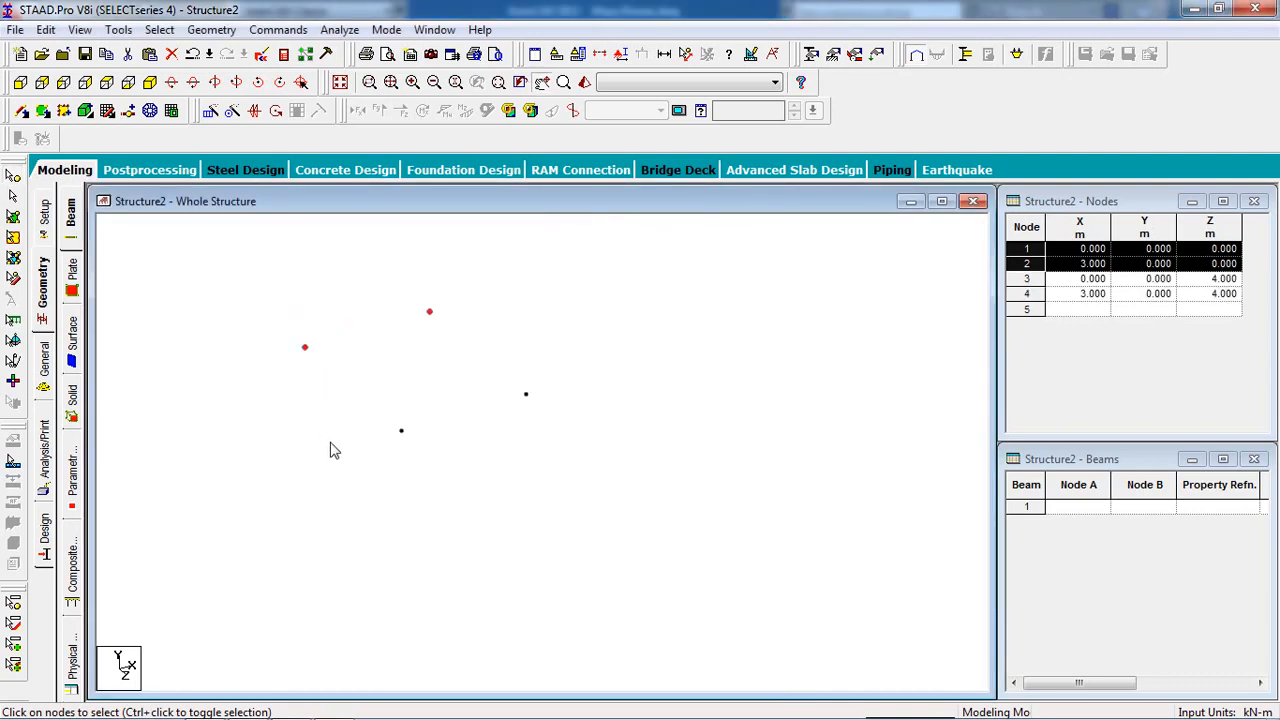
{"action": "left_click", "coordinate": [395, 467]}
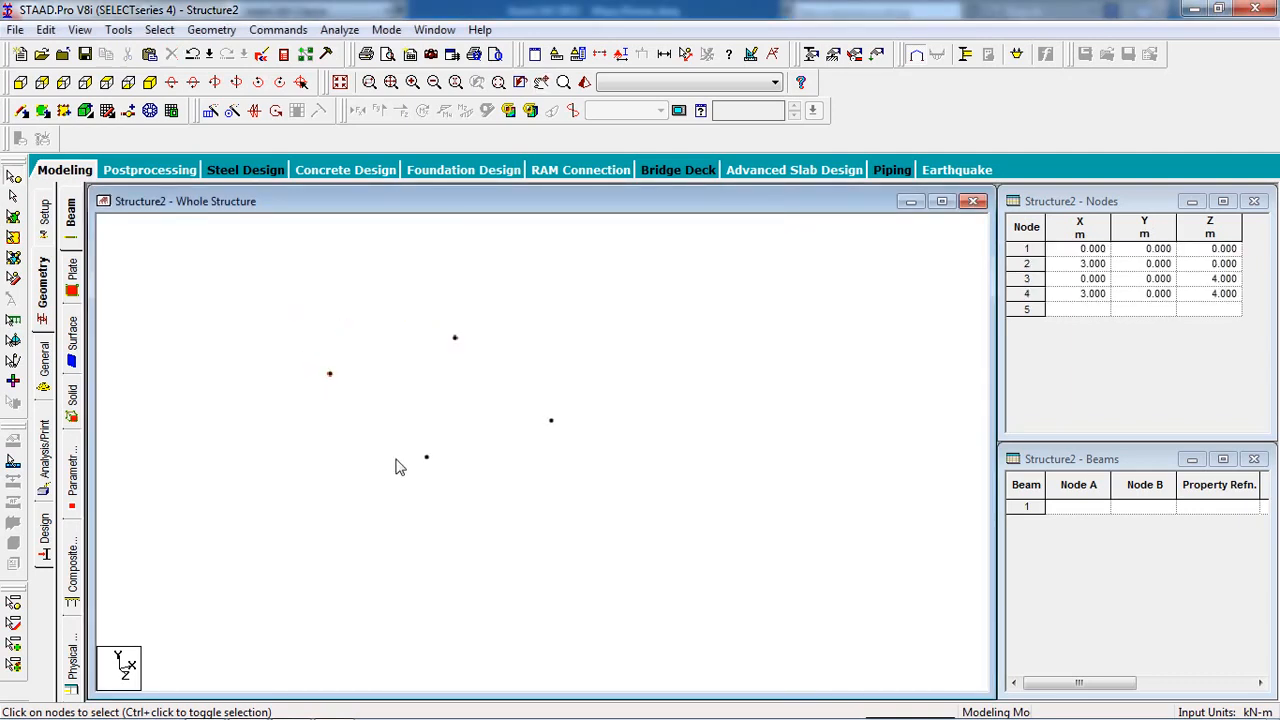
Draw beams from node 1 to node 2 and from node 2 to node 4.
{"action": "left_click", "coordinate": [28, 116]}
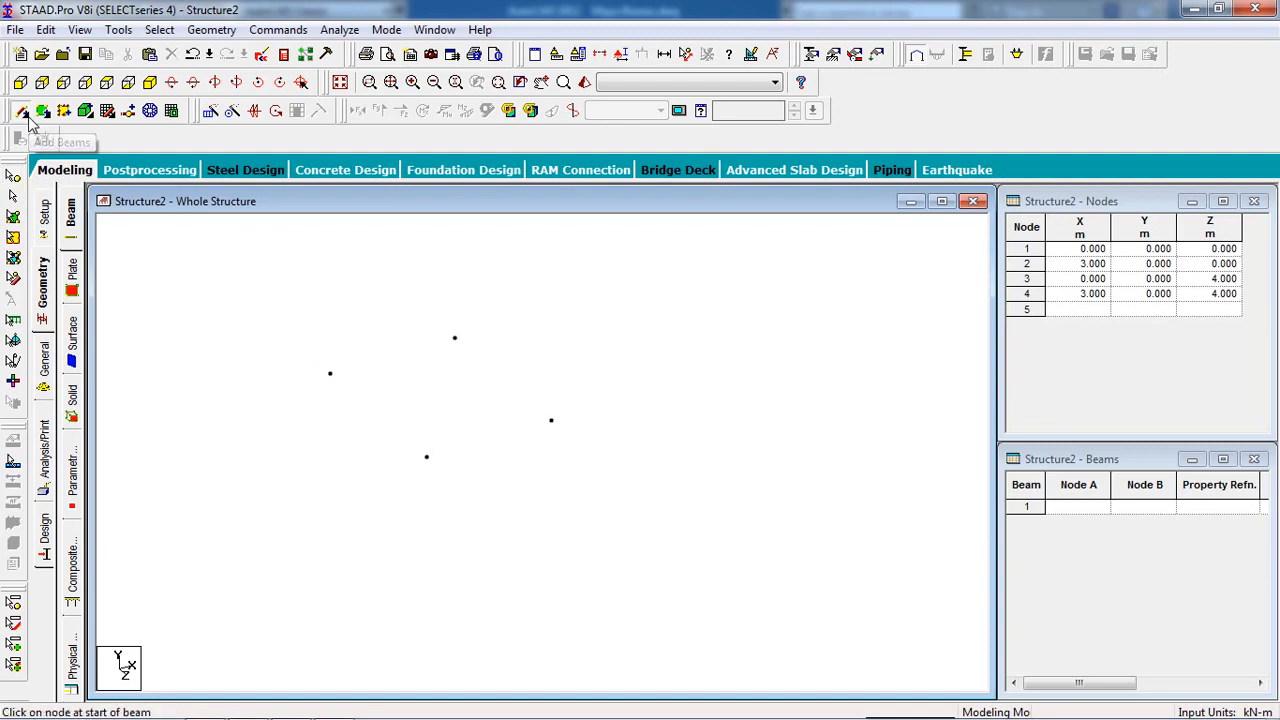
{"action": "left_click_drag", "start_coordinate": [330, 373], "coordinate": [455, 338]}
{"action": "left_click_drag", "start_coordinate": [551, 424], "coordinate": [330, 373]}
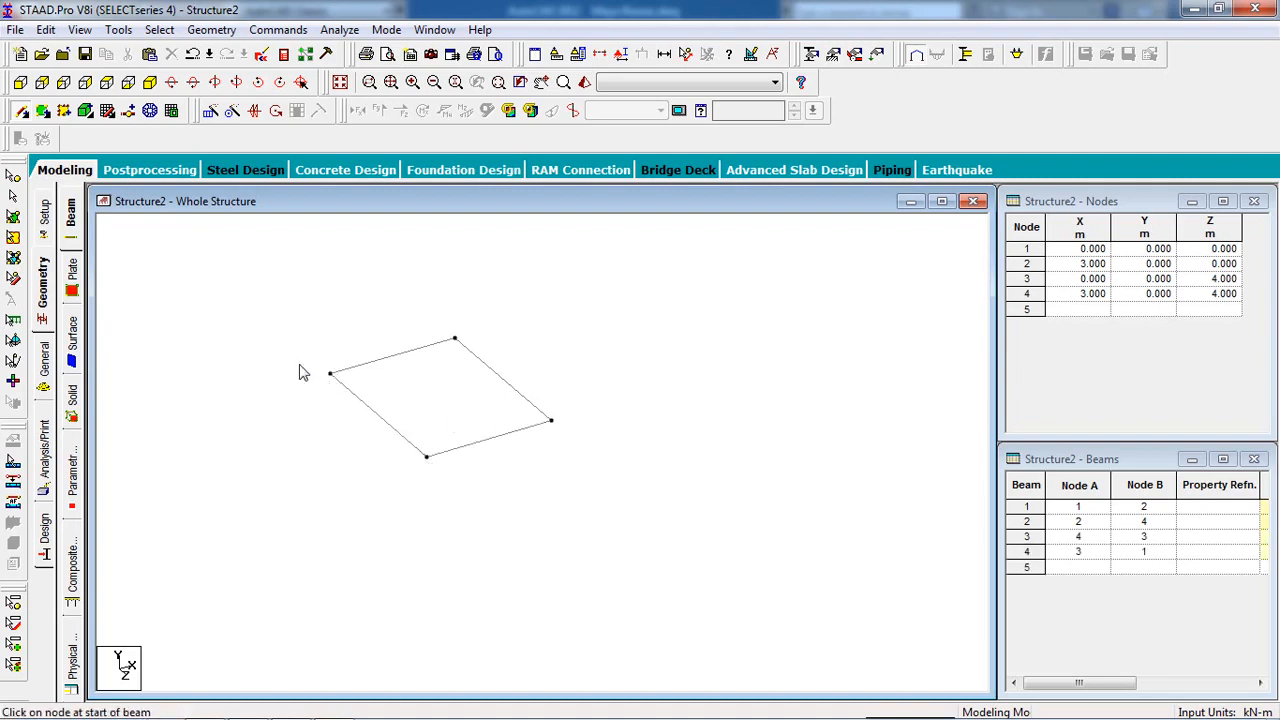
{"action": "scroll", "coordinate": [268, 328], "scroll_direction": "down", "scroll_amount": 3}
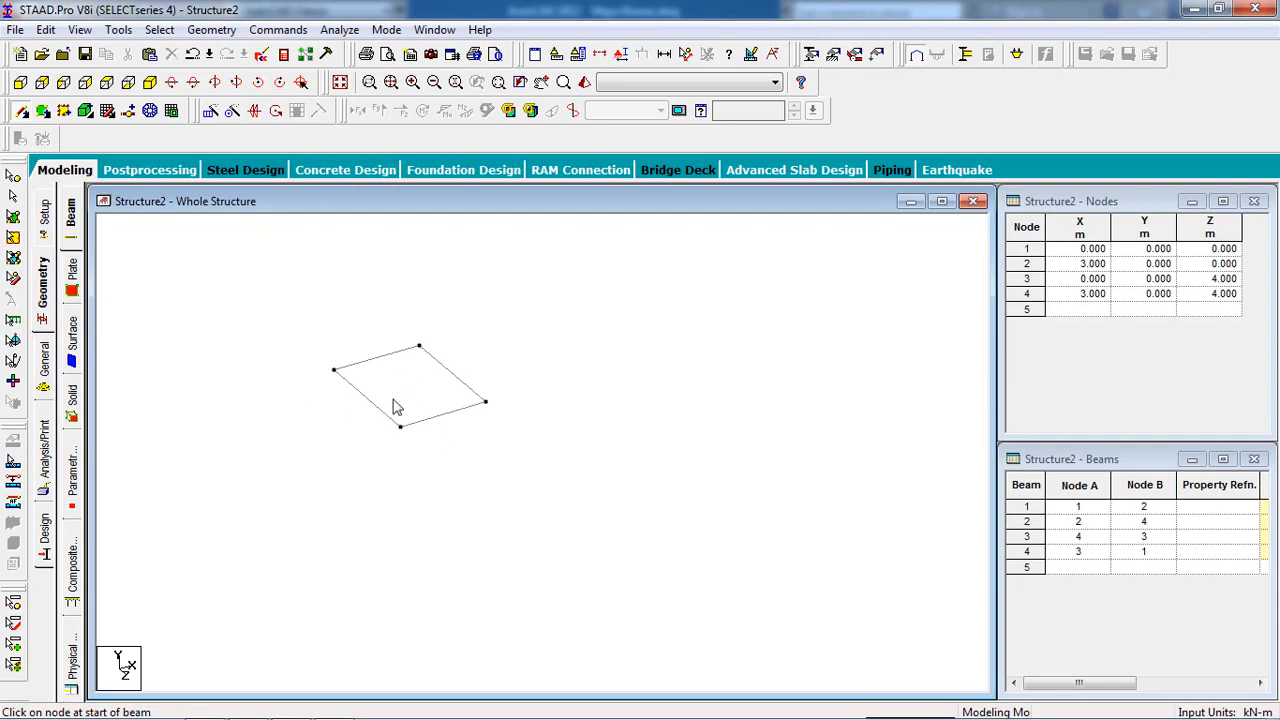
Create a Fixed support as S2 Support 2 and select it for assignment to nodes.
{"action": "left_click", "coordinate": [836, 57]}
{"action": "left_click_drag", "start_coordinate": [150, 49], "coordinate": [988, 171]}
{"action": "left_click", "coordinate": [1000, 357]}
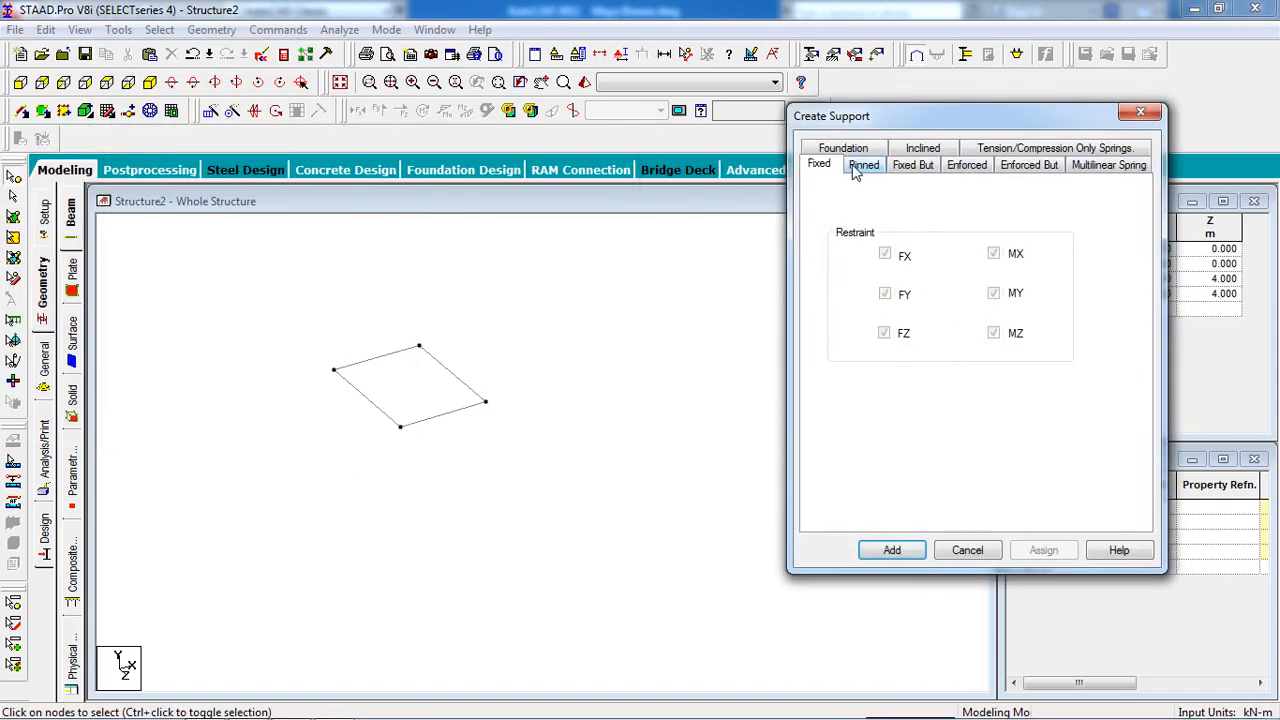
{"action": "left_click", "coordinate": [890, 550]}
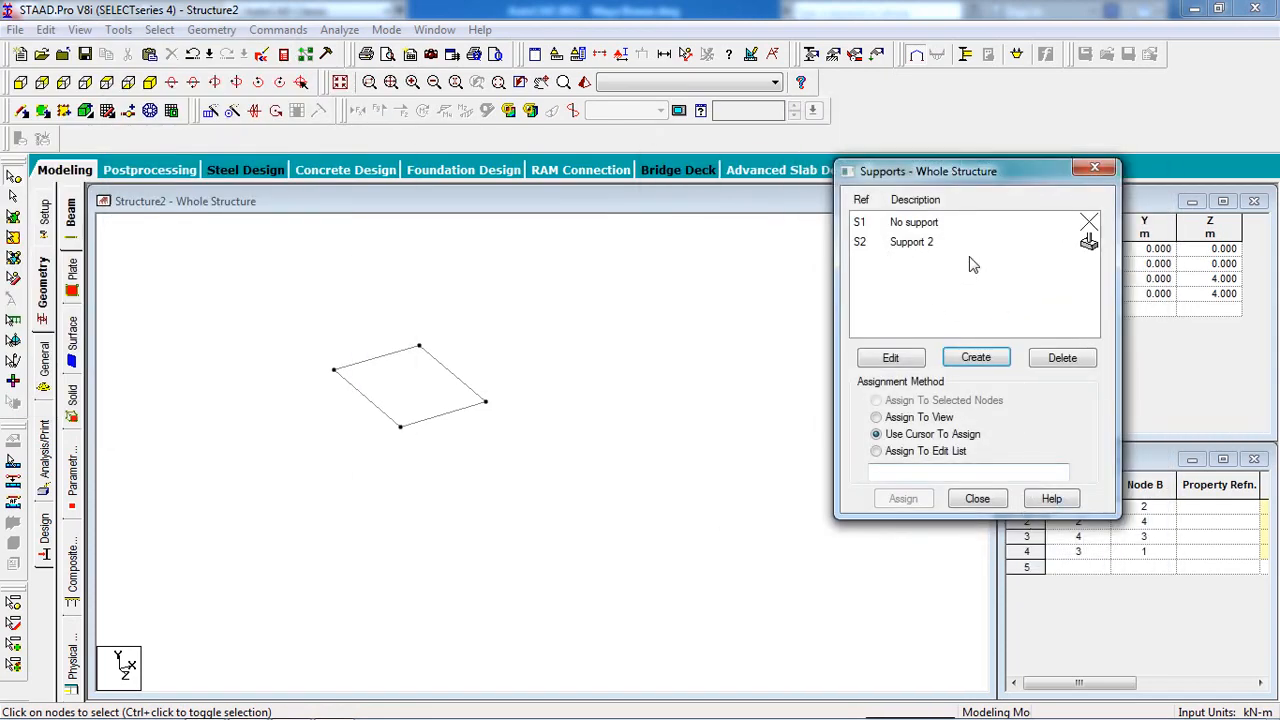
{"action": "left_click", "coordinate": [968, 254]}
{"action": "left_click_drag", "start_coordinate": [957, 180], "coordinate": [1067, 207]}
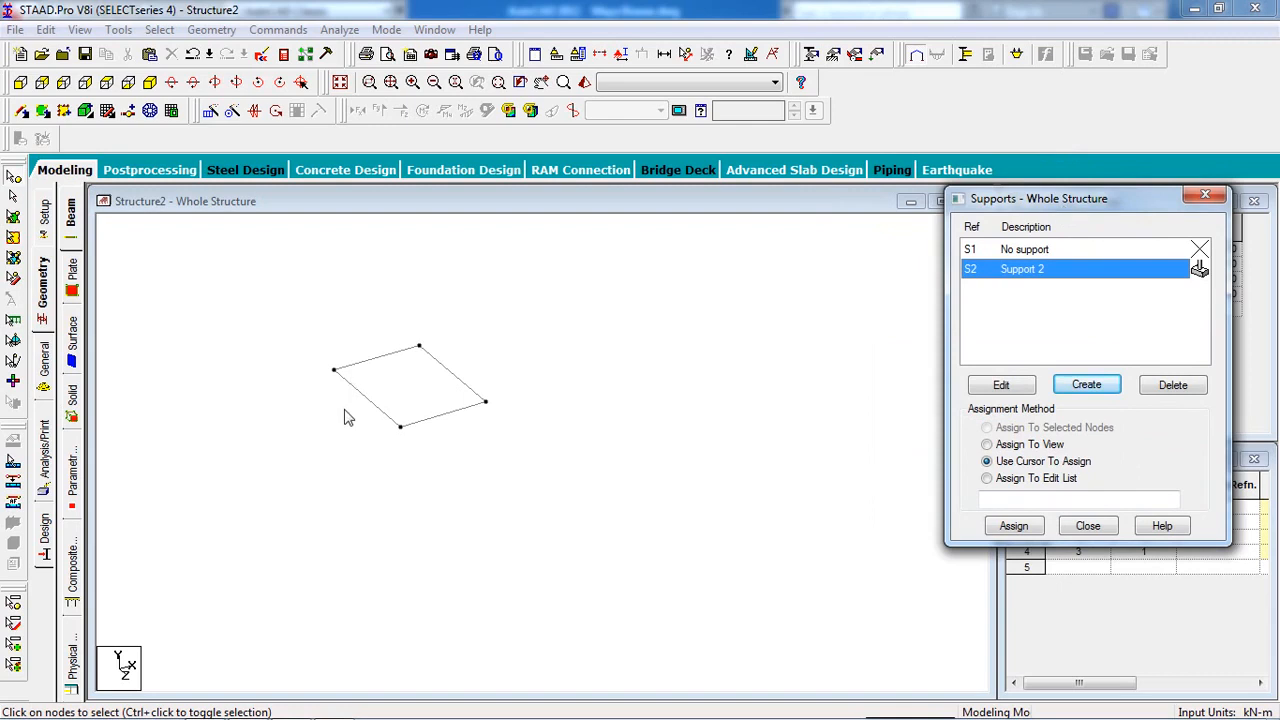
{"action": "scroll", "coordinate": [405, 398], "scroll_direction": "up", "scroll_amount": 4}
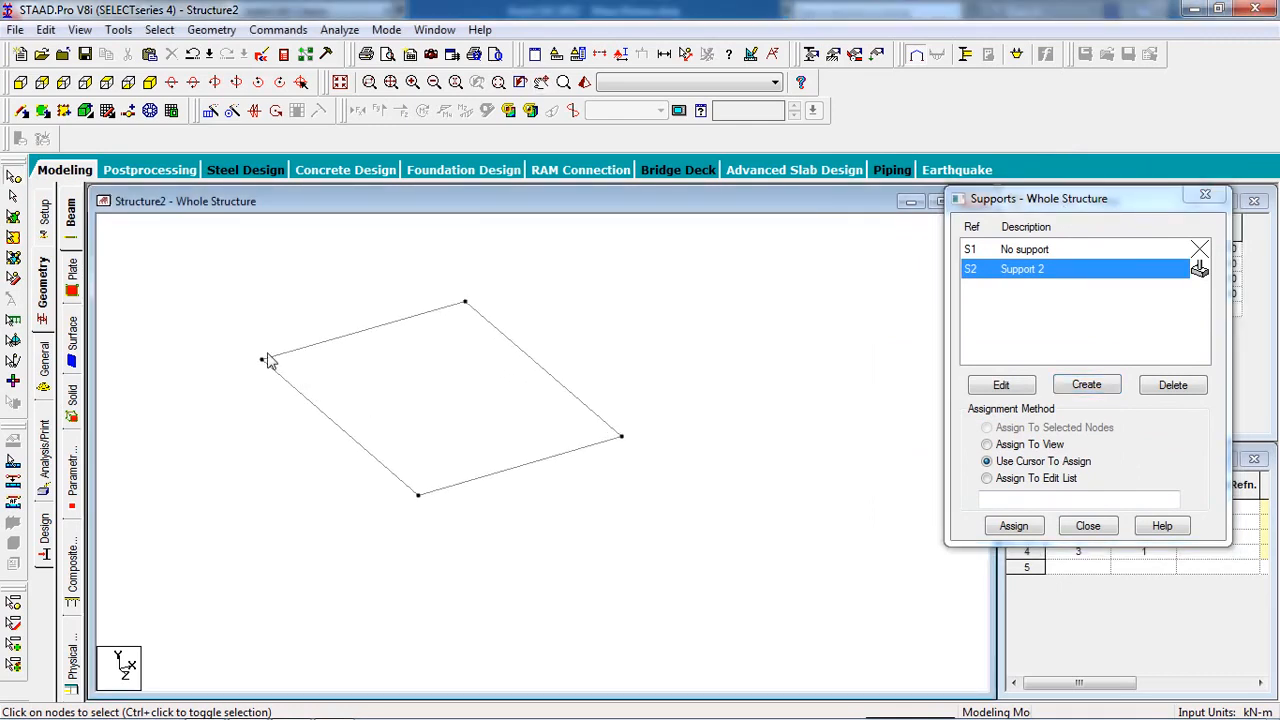
{"action": "left_click", "coordinate": [261, 361]}
Centre the slab frame and window-select its four corner nodes.
{"action": "middle_click_drag", "start_coordinate": [514, 491], "coordinate": [529, 511]}
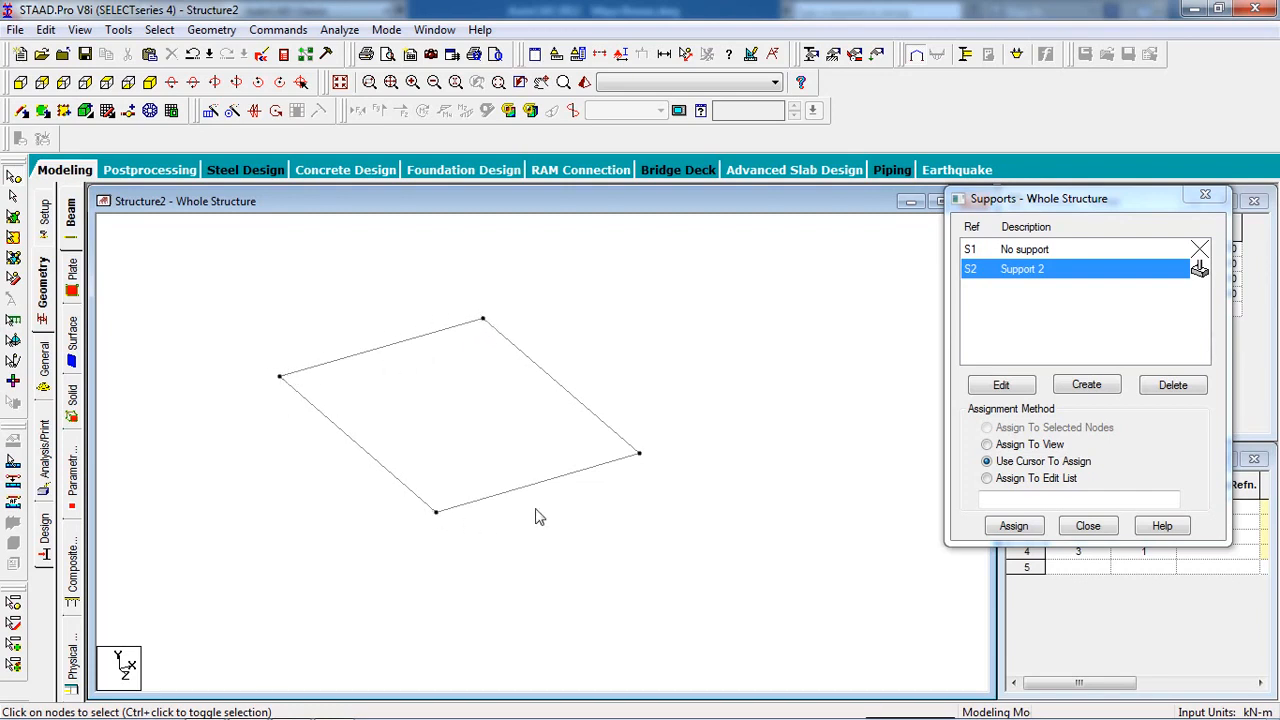
{"action": "middle_click_drag", "start_coordinate": [408, 439], "coordinate": [449, 443]}
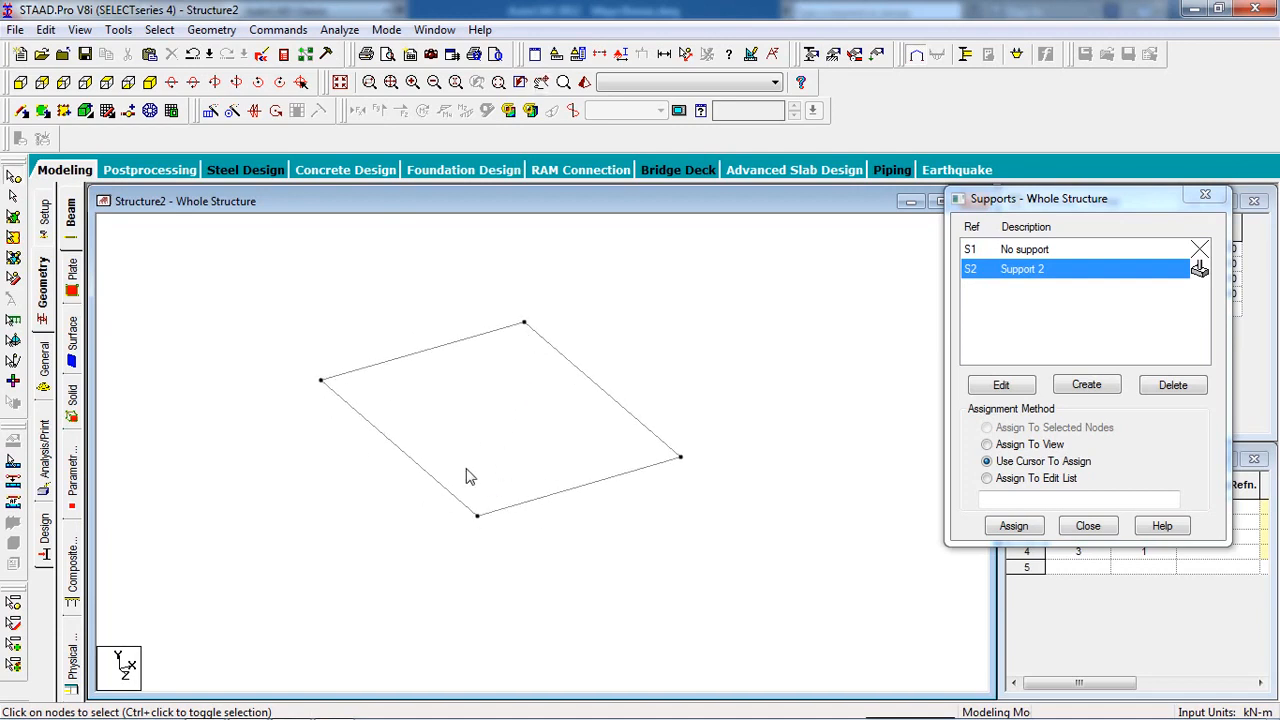
{"action": "left_click_drag", "start_coordinate": [785, 300], "coordinate": [257, 597]}
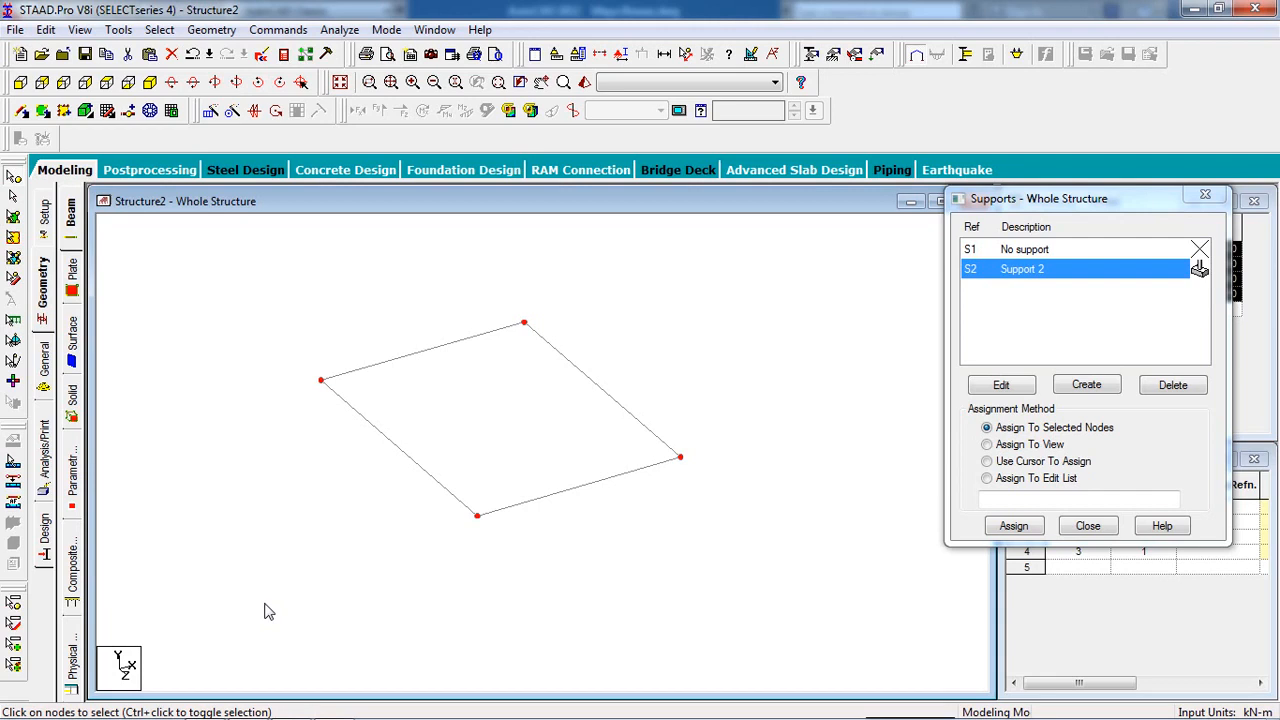
Assign fixed support S2 to corner nodes 1 to 4 and confirm.
{"action": "left_click", "coordinate": [1008, 528]}
{"action": "left_click", "coordinate": [1107, 413]}
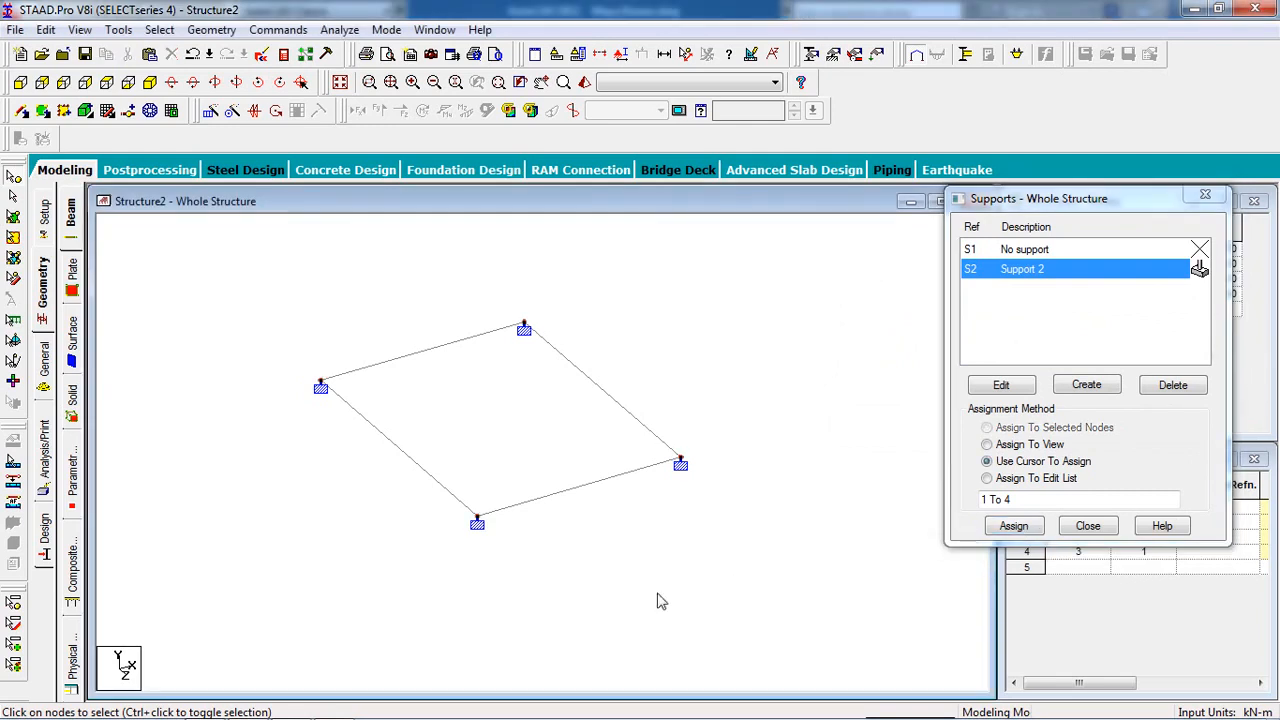
{"action": "scroll", "coordinate": [570, 566], "scroll_direction": "up", "scroll_amount": 2}
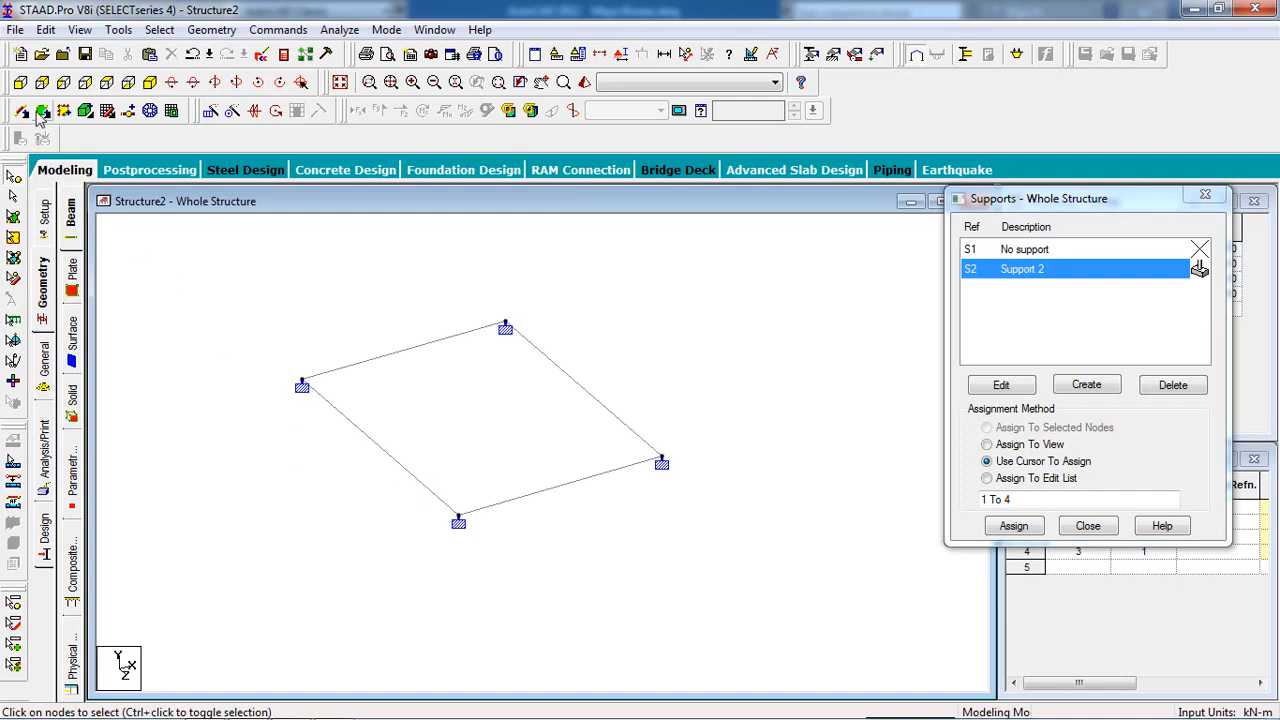
Add a 0.25 x 0.25 m concrete rectangular section property.
{"action": "left_click", "coordinate": [812, 60]}
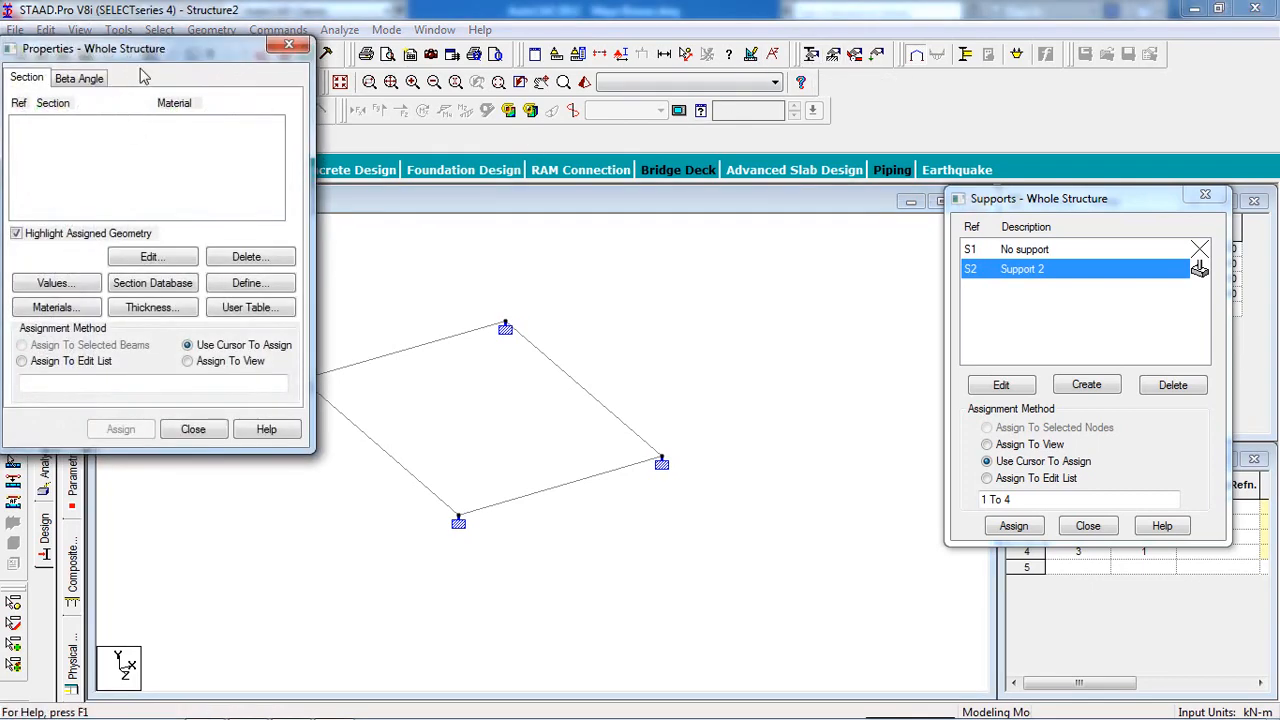
{"action": "left_click", "coordinate": [1166, 356]}
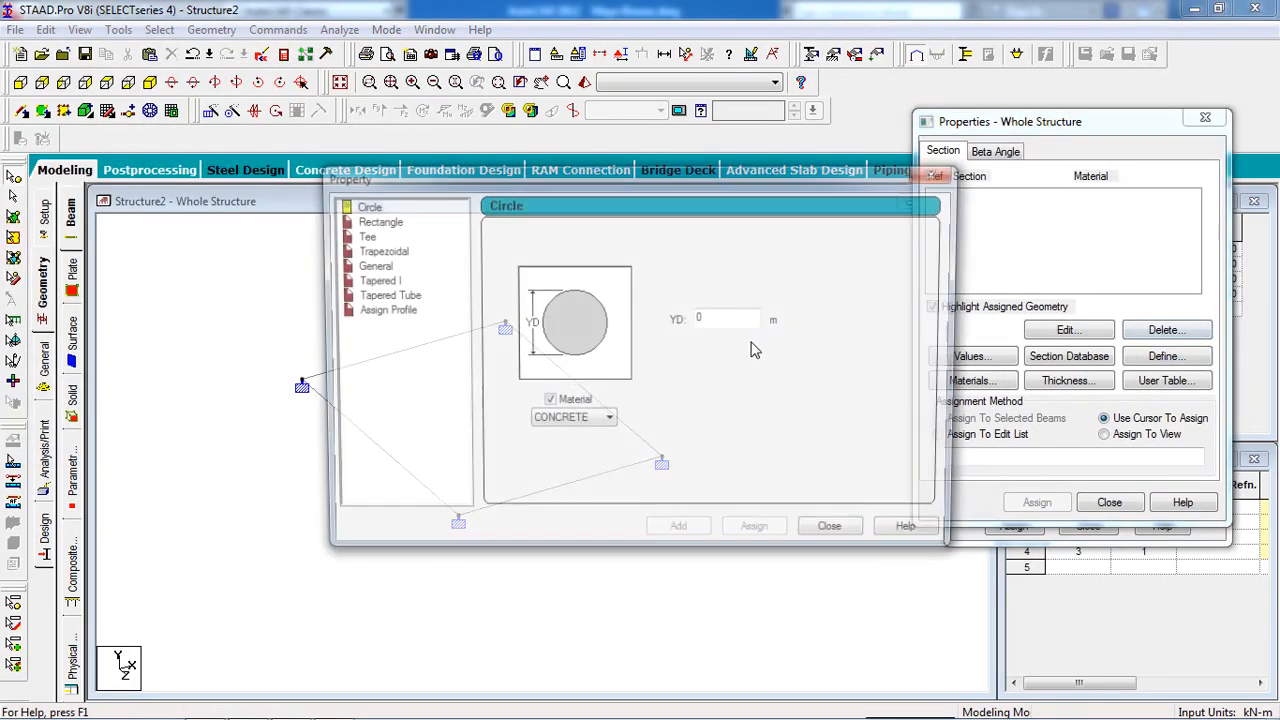
{"action": "left_click", "coordinate": [378, 224]}
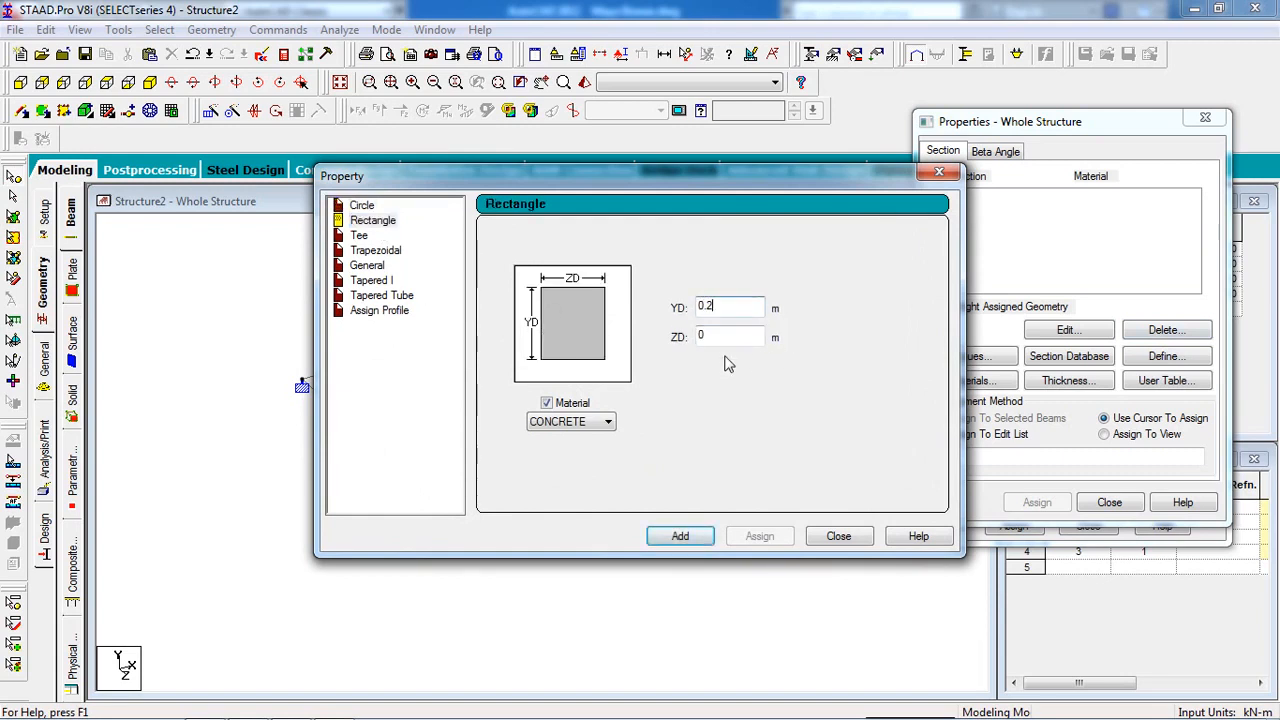
{"action": "double_click", "coordinate": [743, 342]}
{"action": "type", "text": "0.25"}
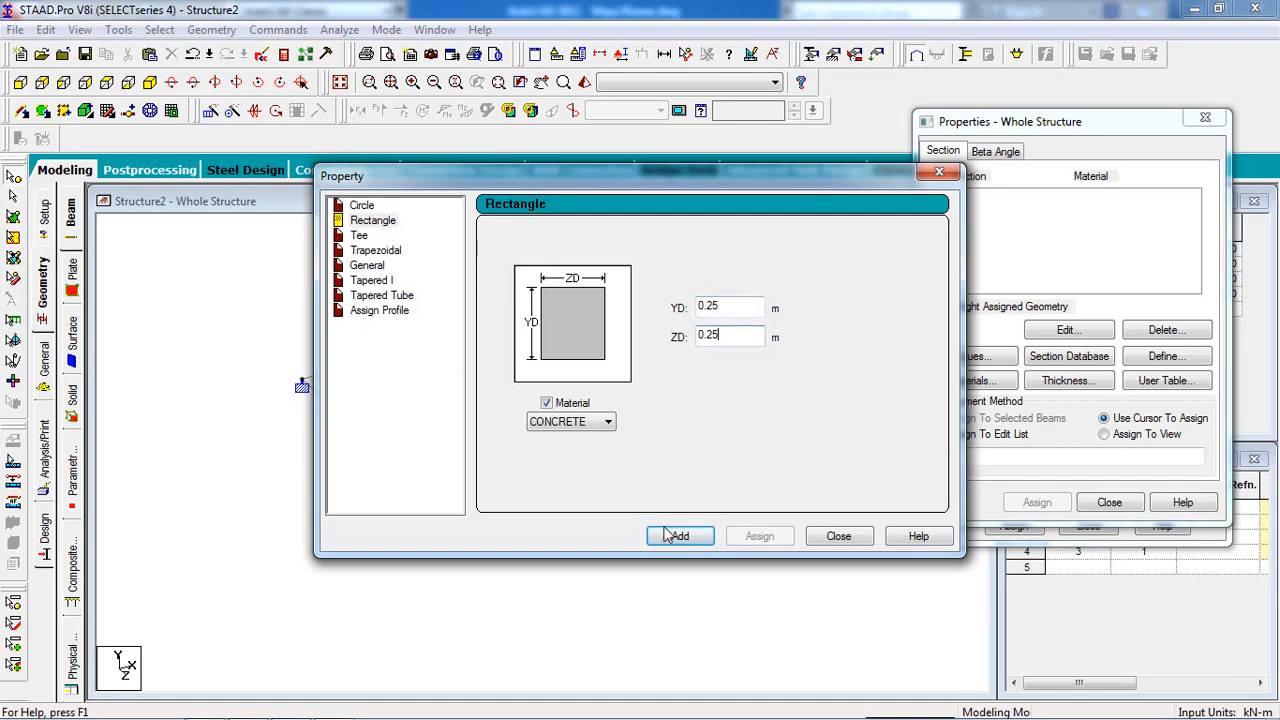
{"action": "left_click", "coordinate": [680, 537]}
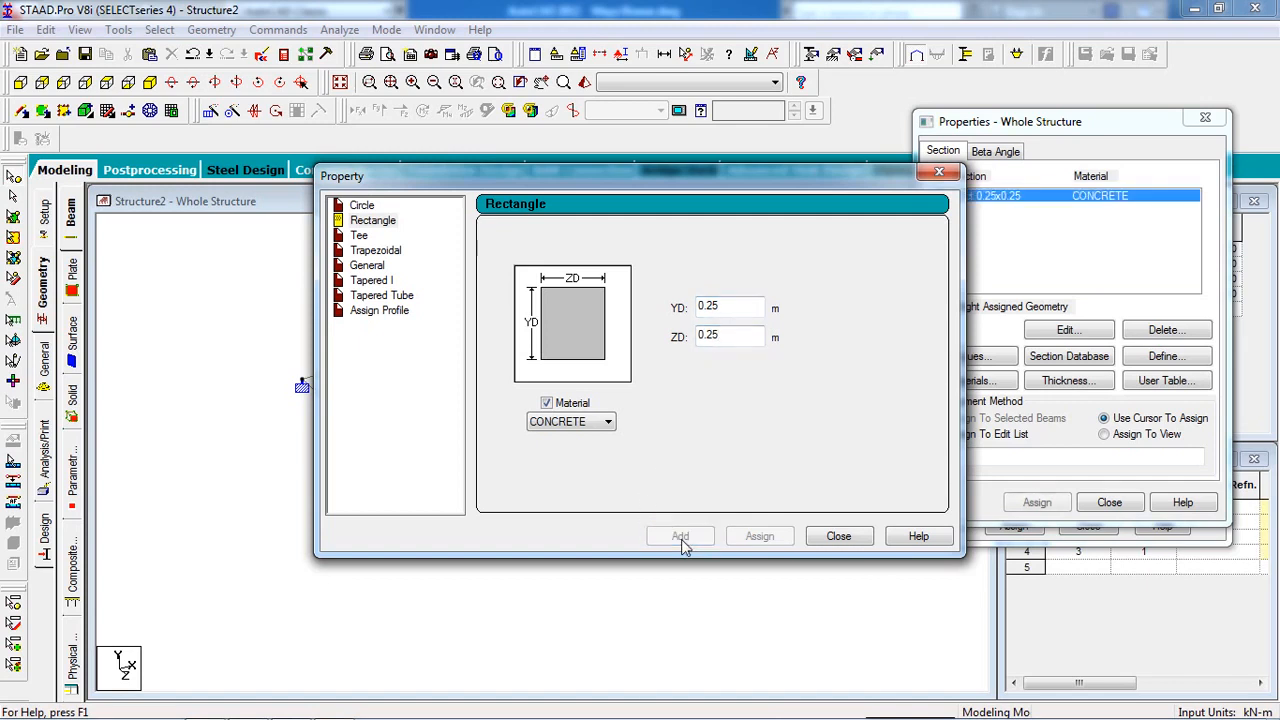
{"action": "left_click", "coordinate": [838, 537]}
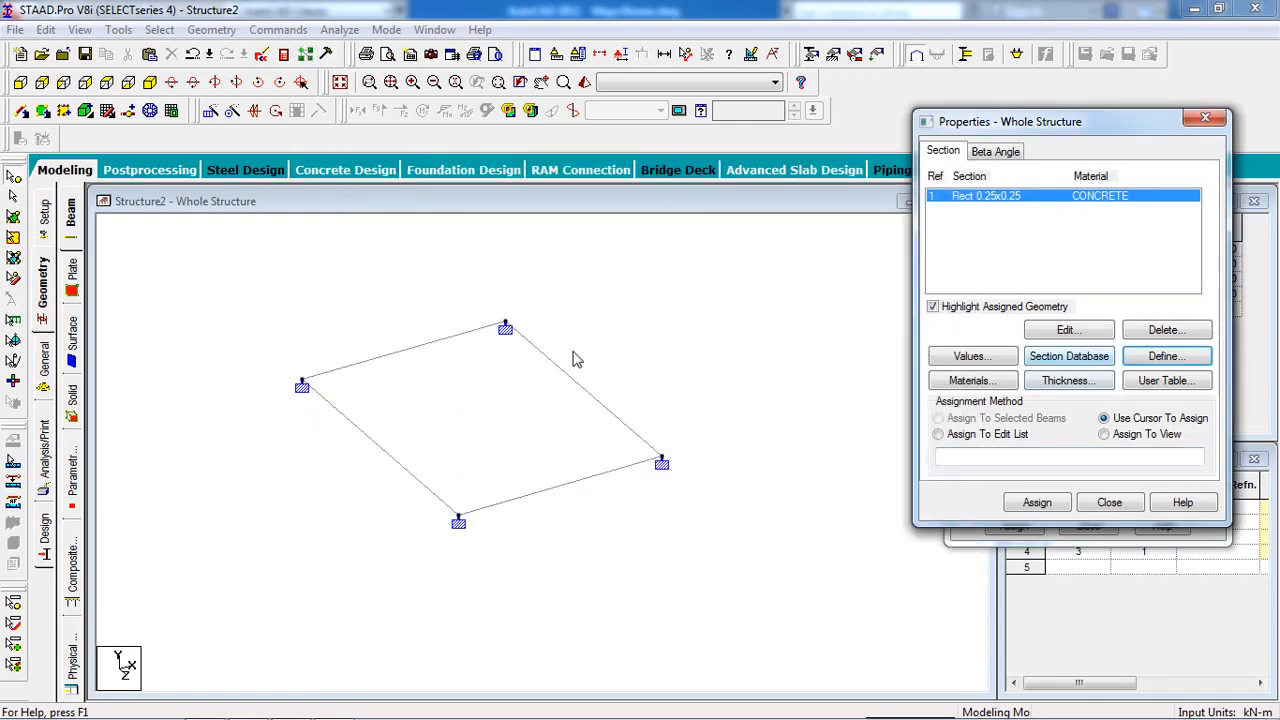
Add a 0.150 m concrete plate thickness property for nodes 1–4.
{"action": "left_click", "coordinate": [1078, 387]}
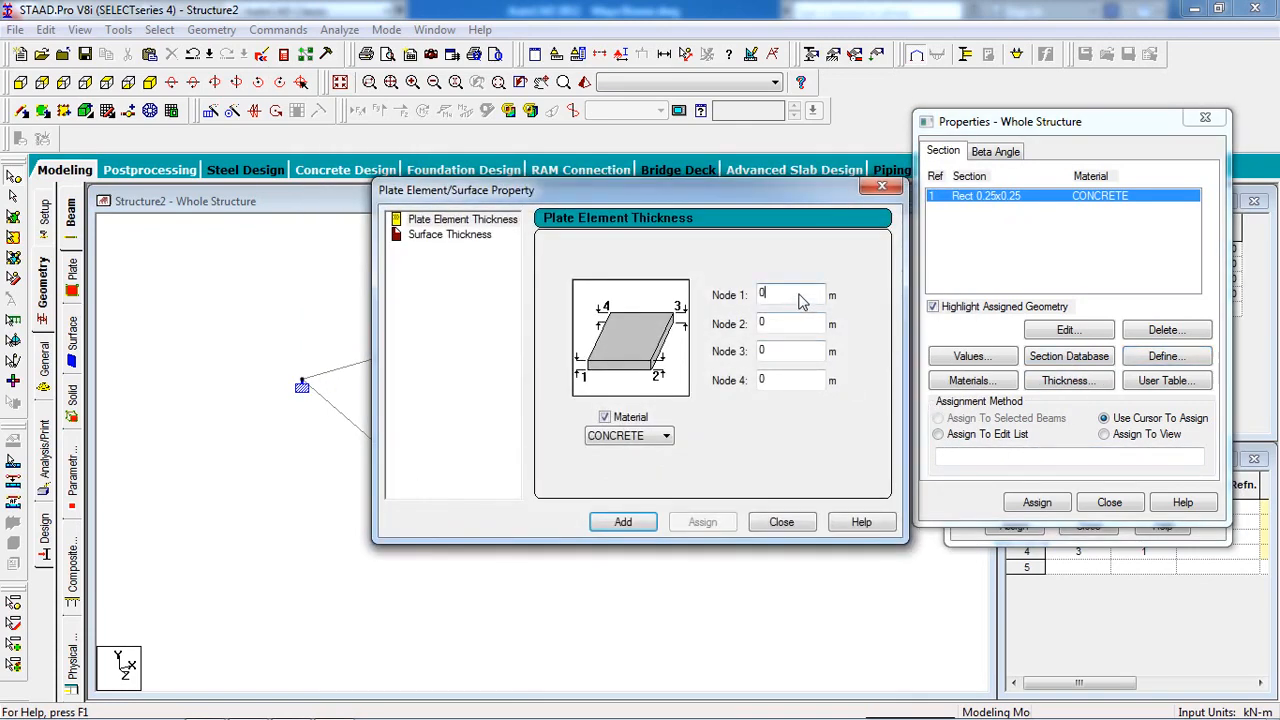
{"action": "type", "text": "0.150"}
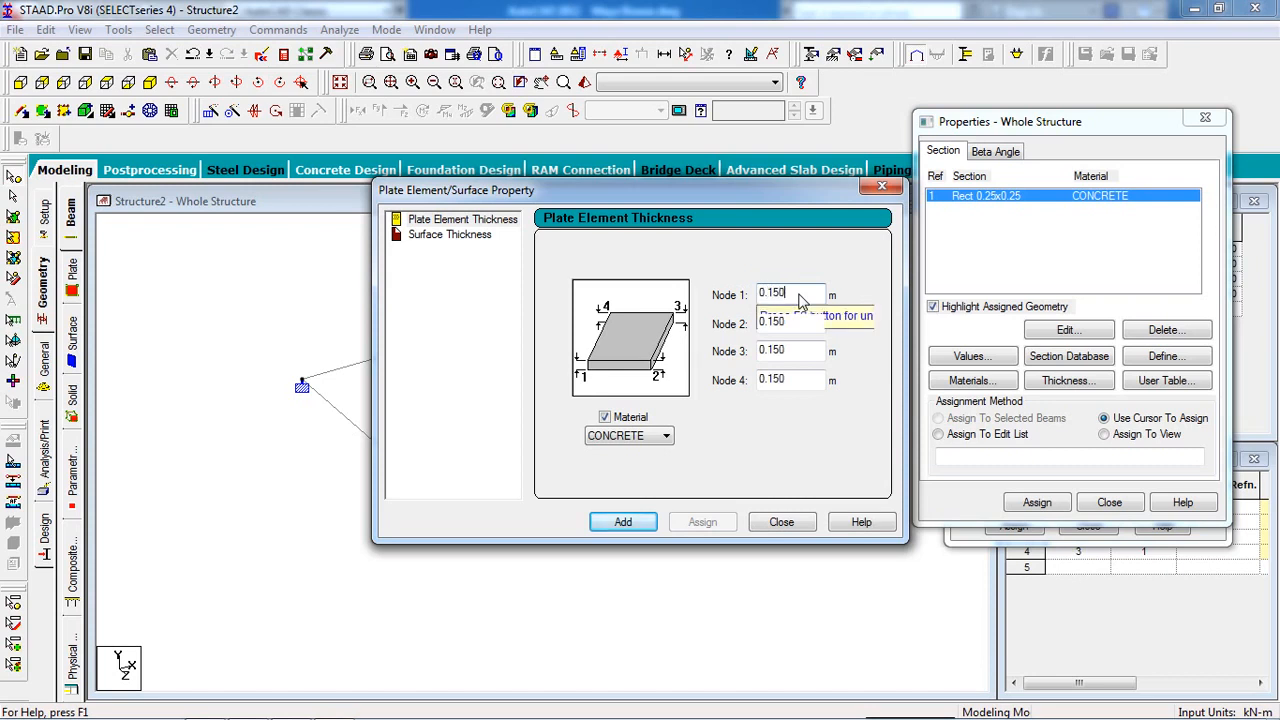
{"action": "left_click", "coordinate": [645, 520]}
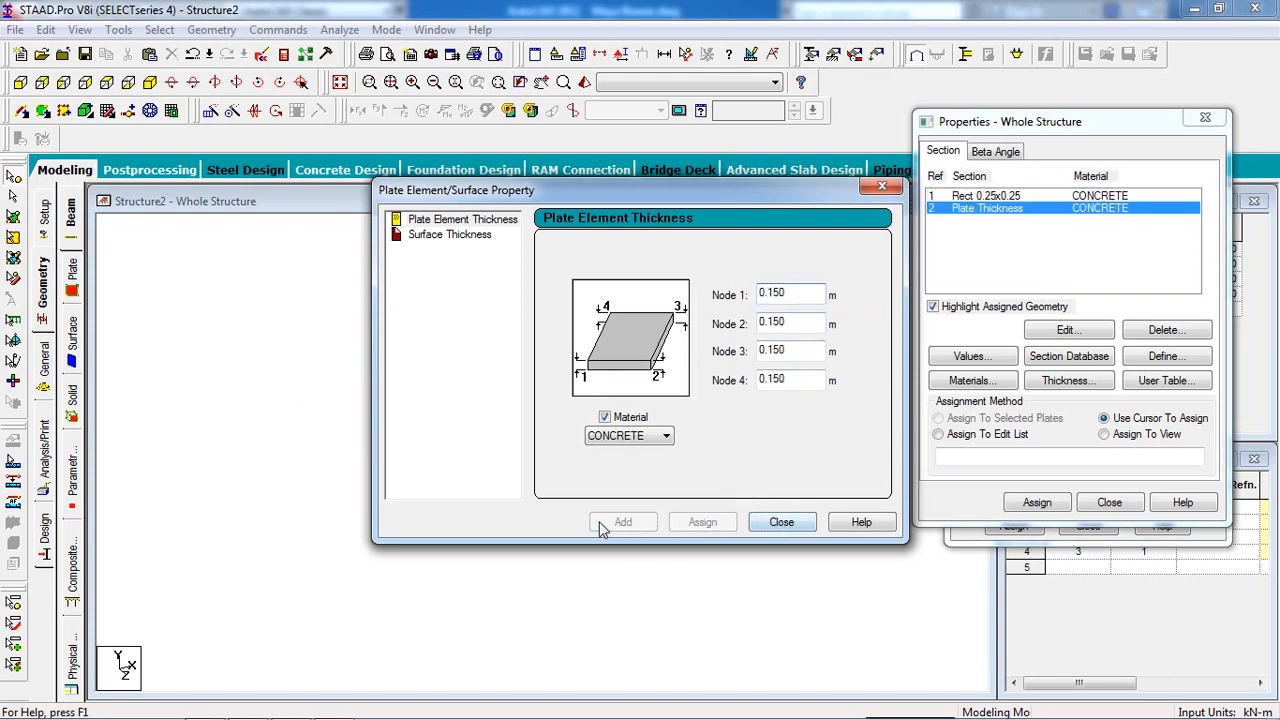
{"action": "left_click", "coordinate": [781, 522]}
{"action": "left_click", "coordinate": [1005, 197]}
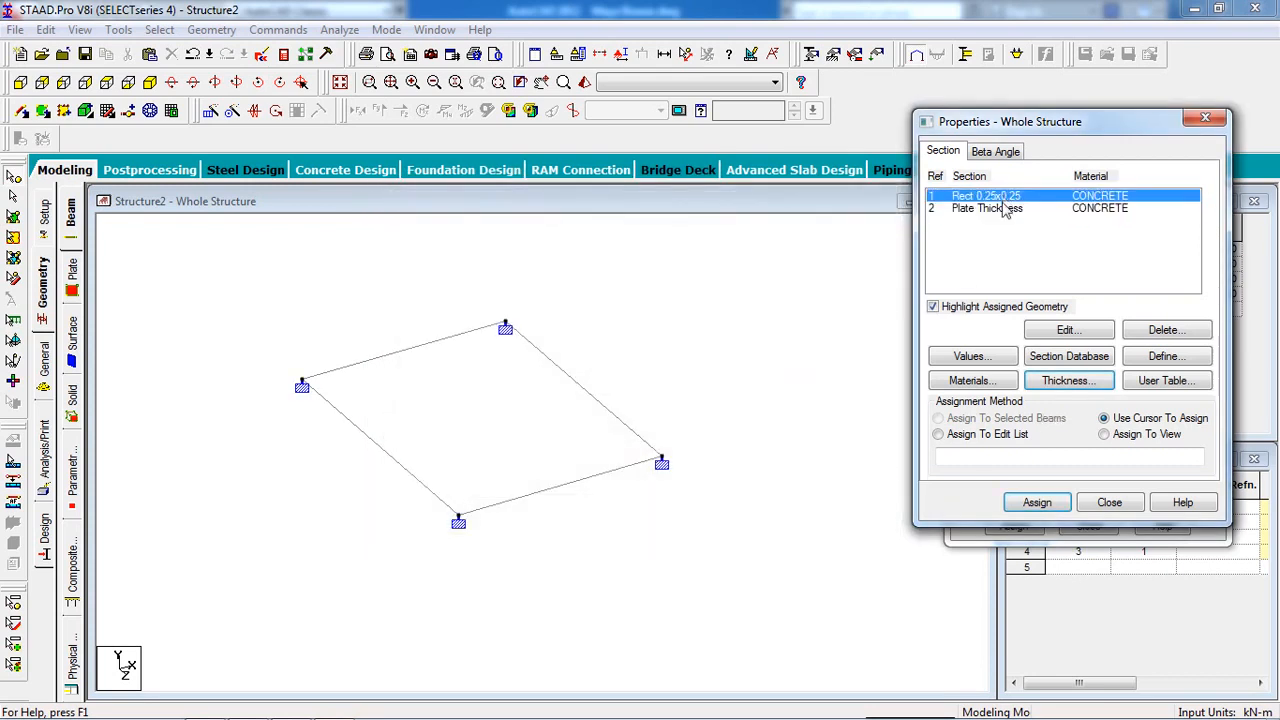
Assign the Rect 0.25x0.25 section (R1) to all four selected beams.
{"action": "left_click", "coordinate": [11, 195]}
{"action": "left_click_drag", "start_coordinate": [717, 317], "coordinate": [10, 677]}
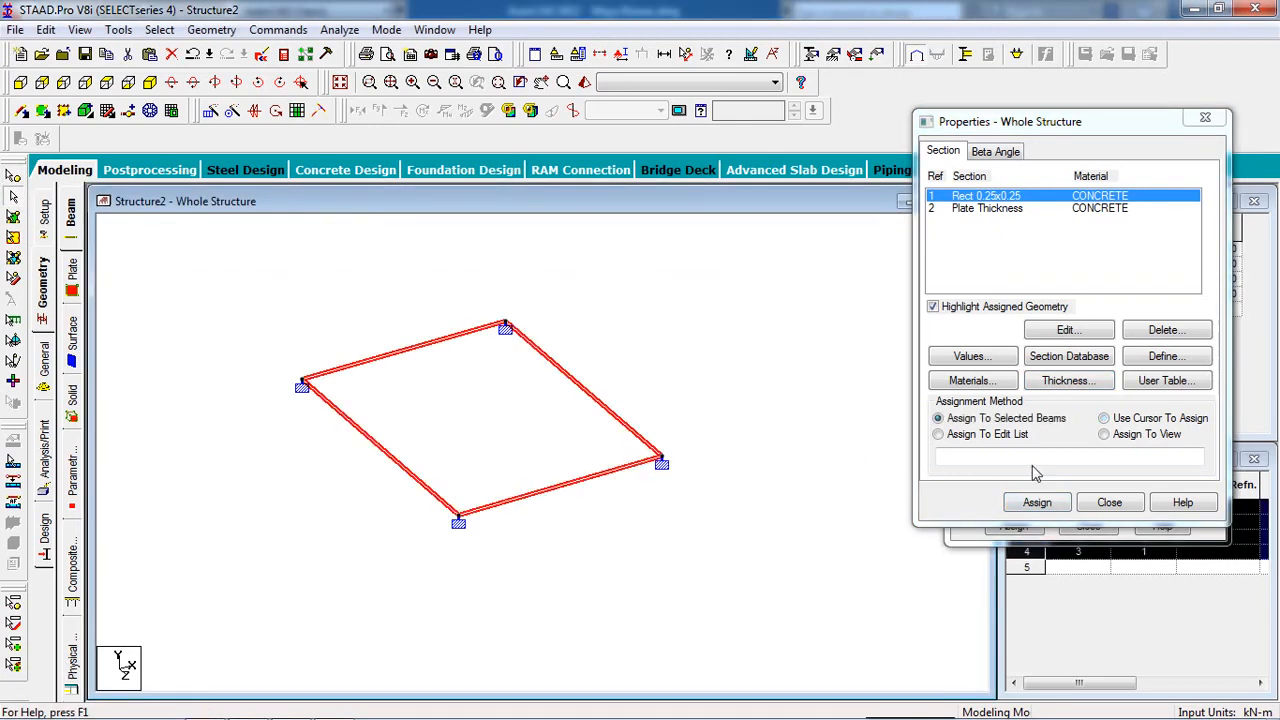
{"action": "left_click", "coordinate": [1036, 503]}
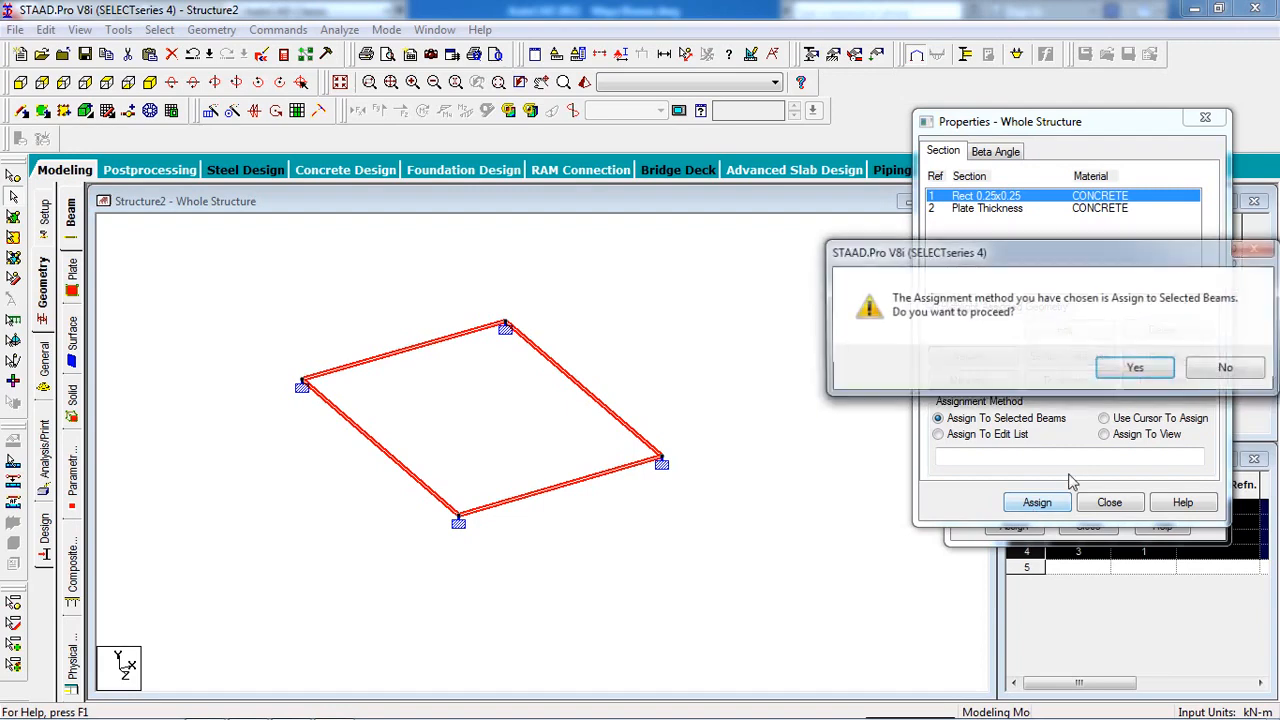
{"action": "left_click", "coordinate": [1110, 368]}
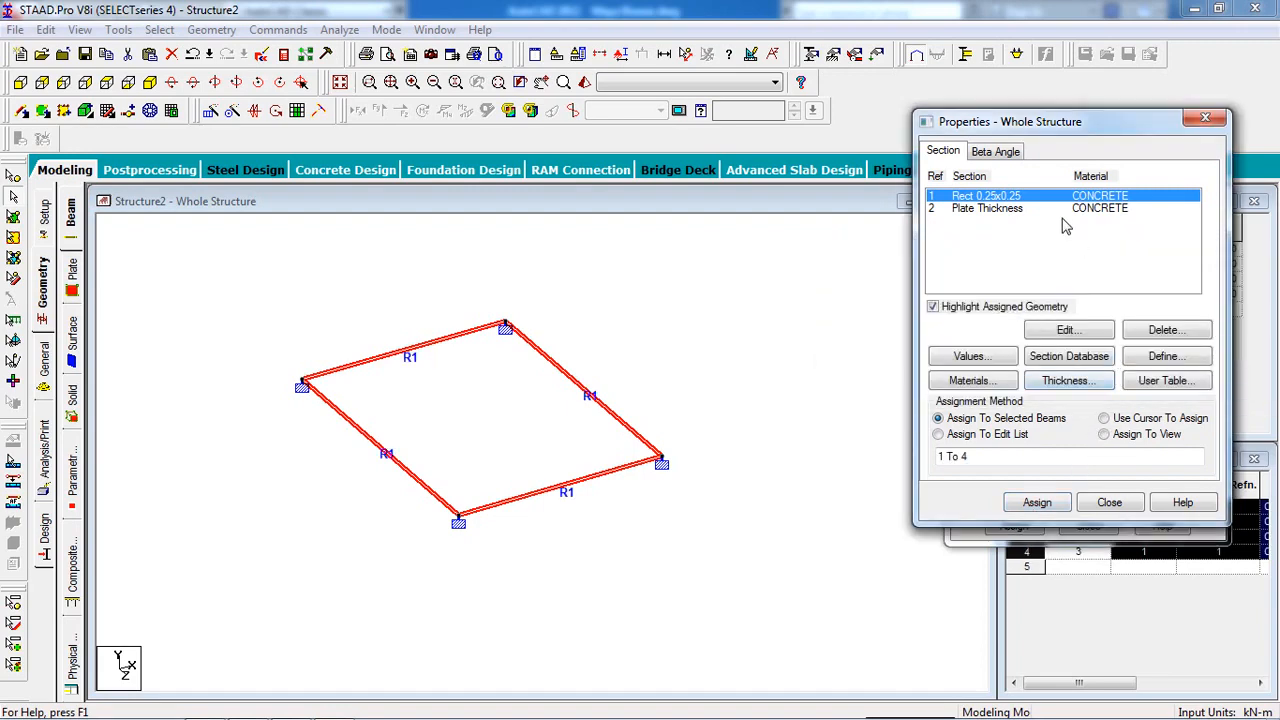
{"action": "left_click", "coordinate": [1045, 209]}
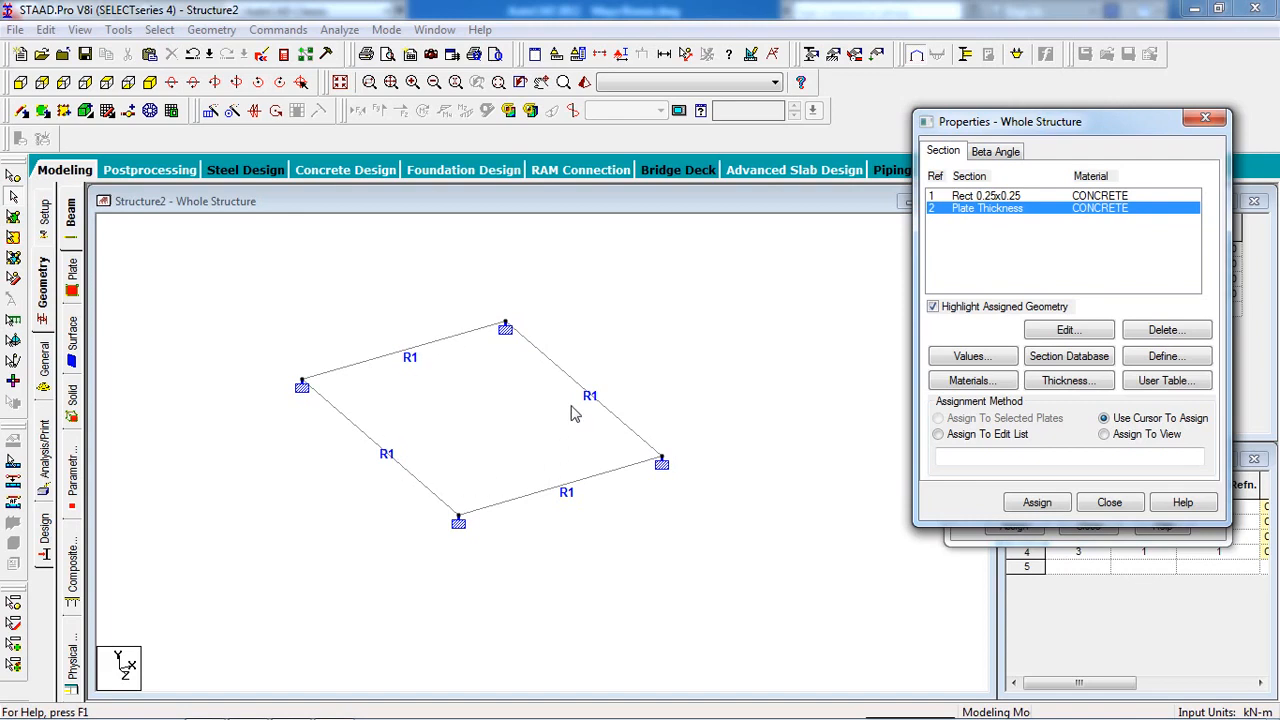
Outline the mesh region through the four corner nodes and choose Quadrilateral Meshing.
{"action": "left_click", "coordinate": [149, 114]}
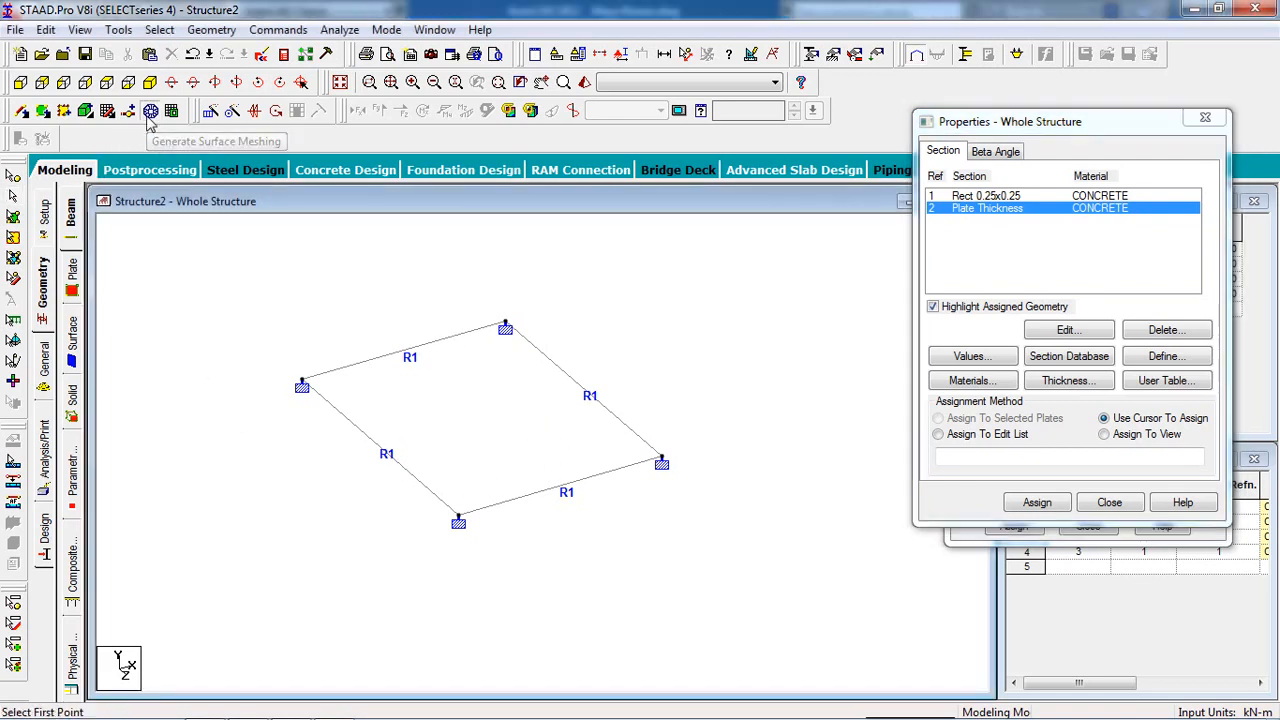
{"action": "left_click", "coordinate": [303, 385]}
{"action": "left_click", "coordinate": [505, 327]}
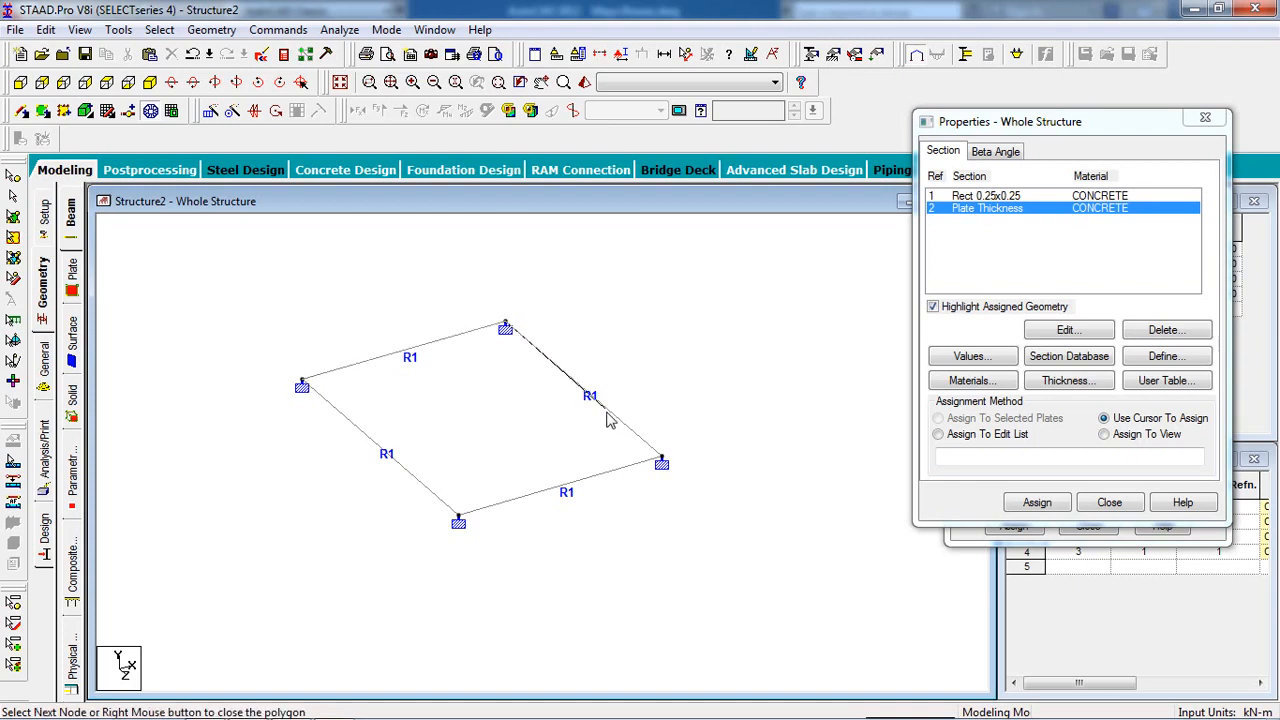
{"action": "left_click", "coordinate": [660, 461]}
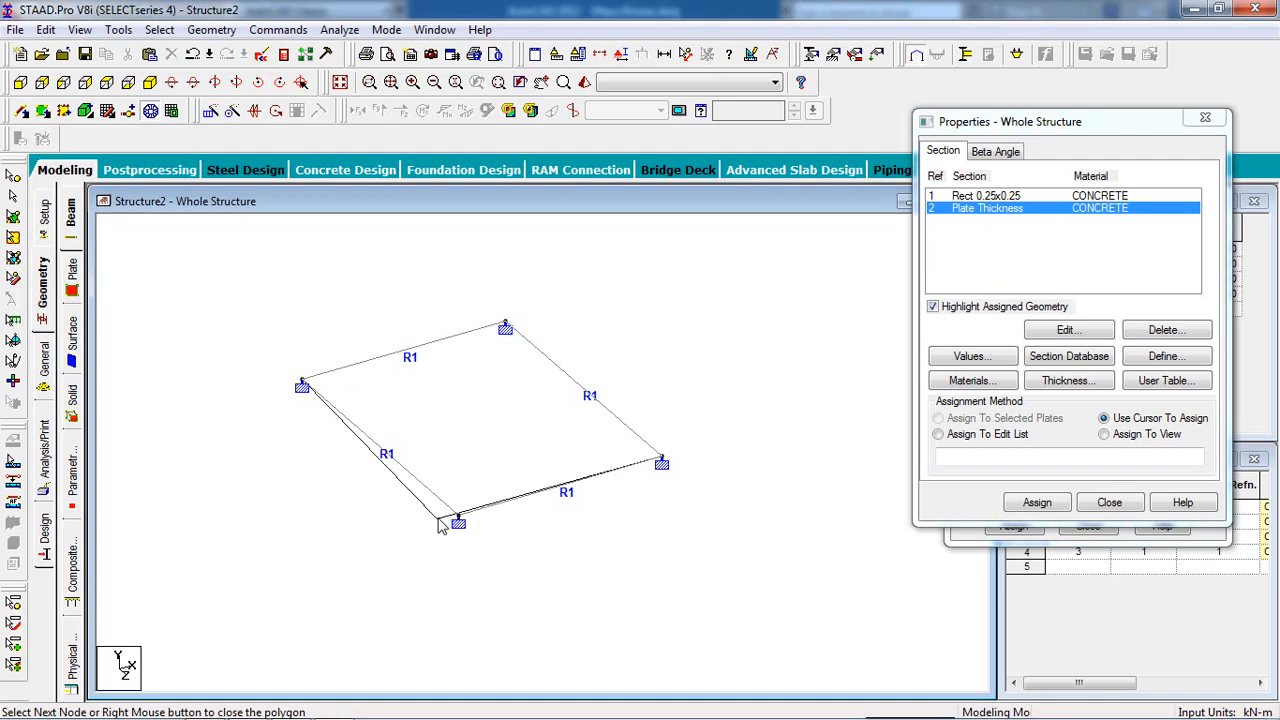
{"action": "left_click", "coordinate": [459, 523]}
{"action": "left_click", "coordinate": [303, 386]}
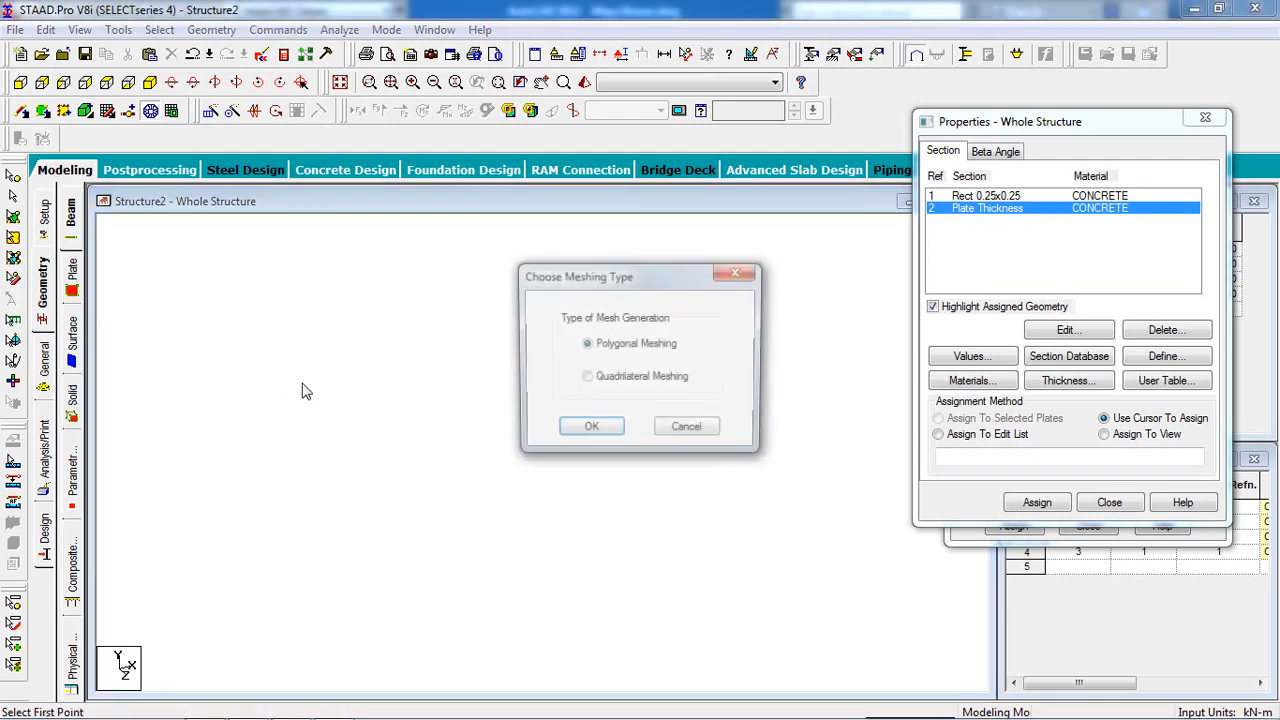
{"action": "left_click", "coordinate": [612, 382]}
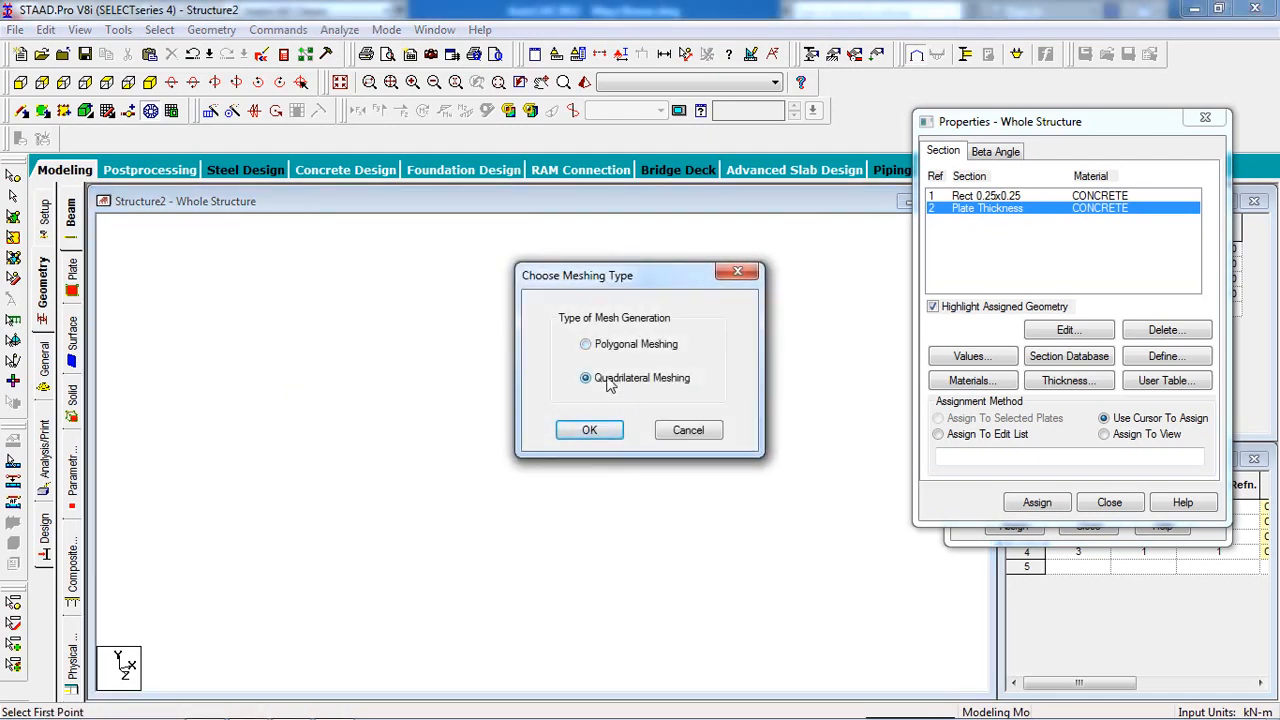
{"action": "left_click", "coordinate": [589, 430]}
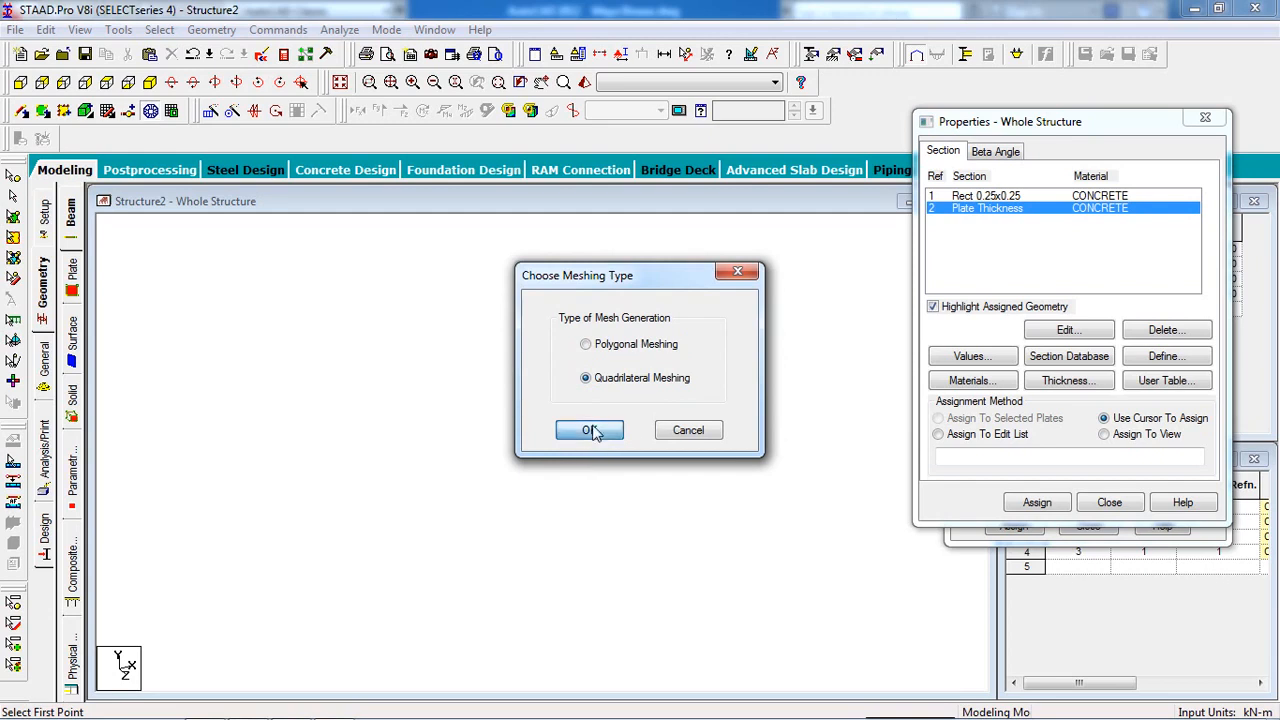
Set every edge division to 1 and generate the single quad plate.
{"action": "left_click_drag", "start_coordinate": [749, 346], "coordinate": [727, 345]}
{"action": "type", "text": "1"}
{"action": "key", "text": "Tab"}
{"action": "type", "text": "1"}
{"action": "key", "text": "Tab"}
{"action": "type", "text": "1"}
{"action": "key", "text": "Tab"}
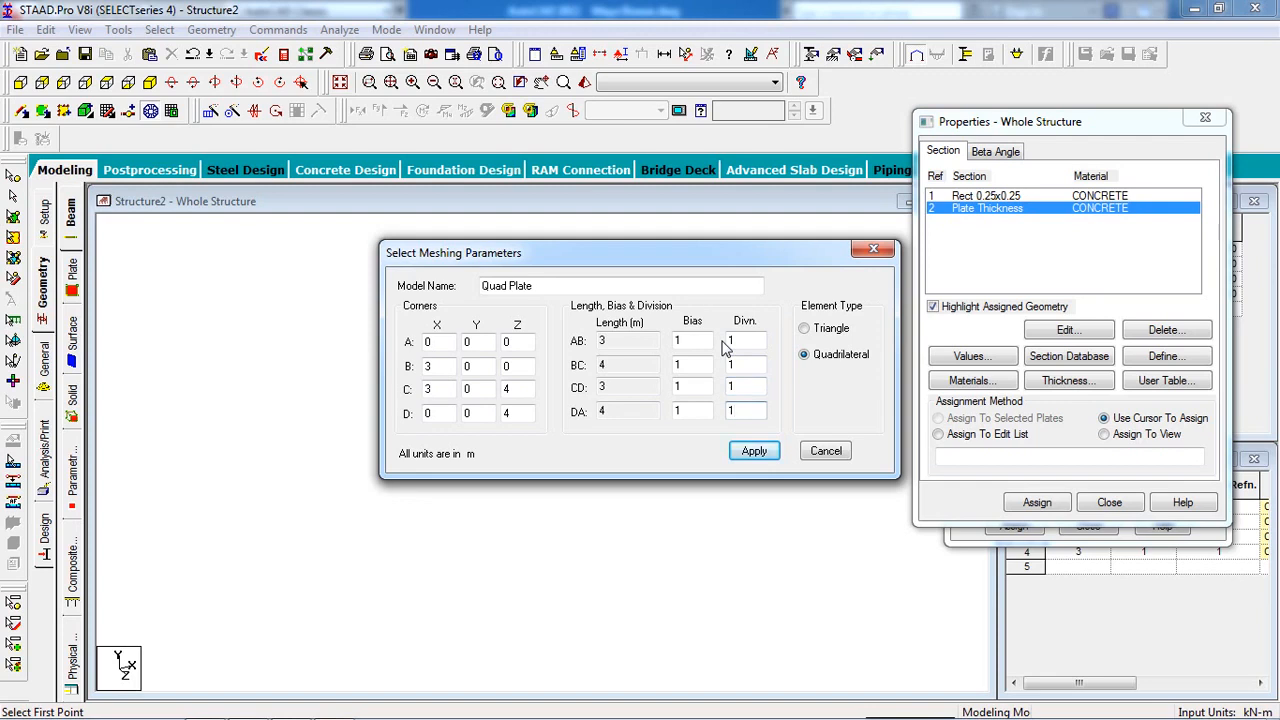
{"action": "left_click", "coordinate": [752, 450]}
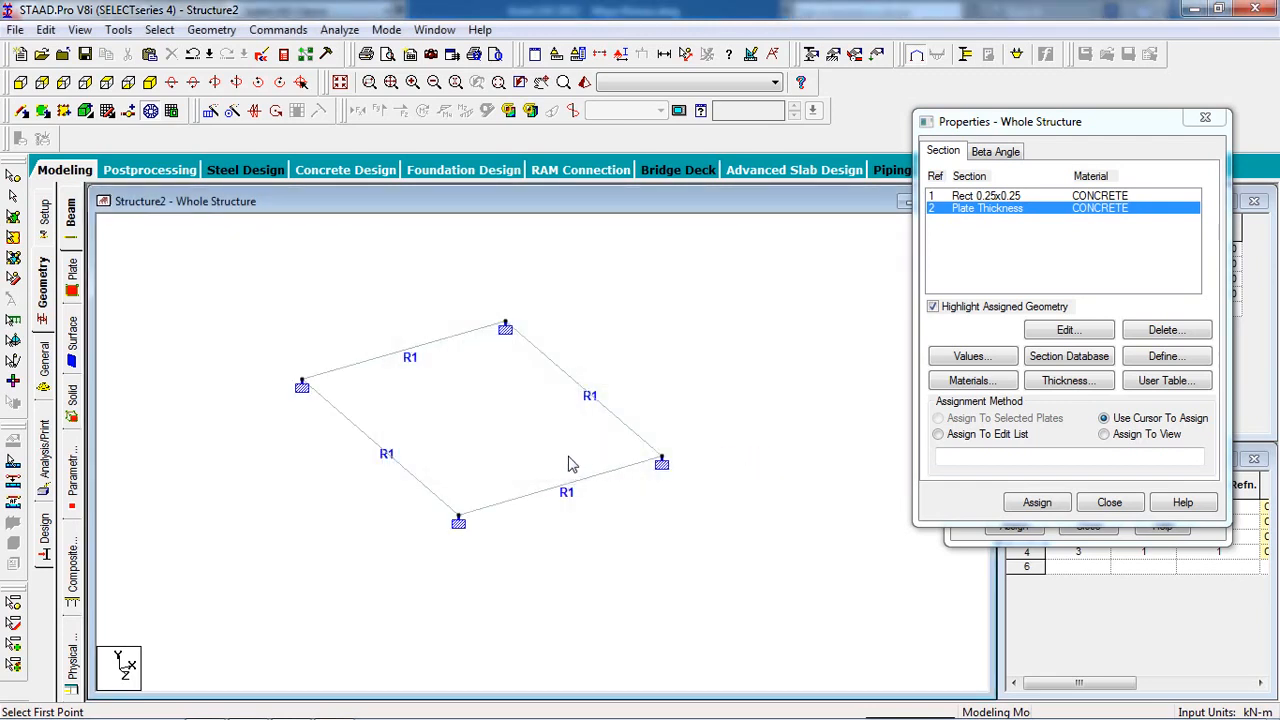
Assign the 0.150 m Plate Thickness property (R2) to plate 5.
{"action": "left_click", "coordinate": [13, 218]}
{"action": "left_click", "coordinate": [487, 410]}
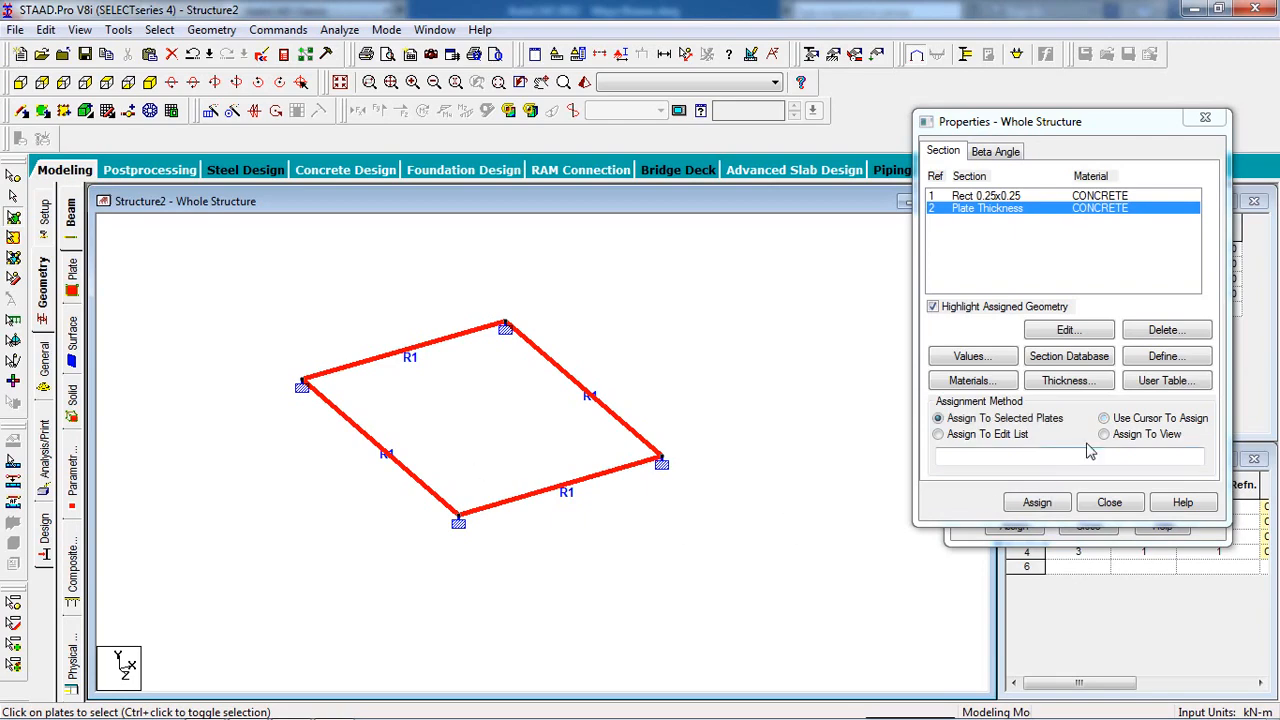
{"action": "left_click", "coordinate": [1037, 504]}
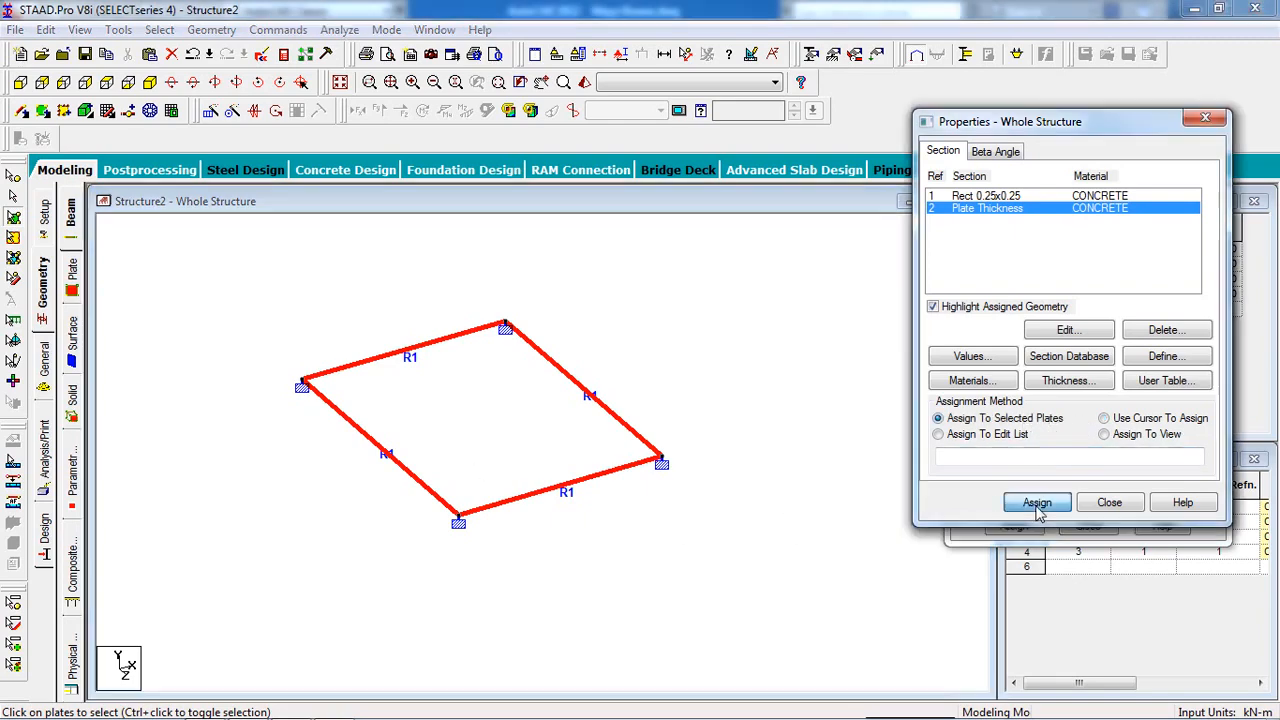
{"action": "left_click", "coordinate": [1115, 372]}
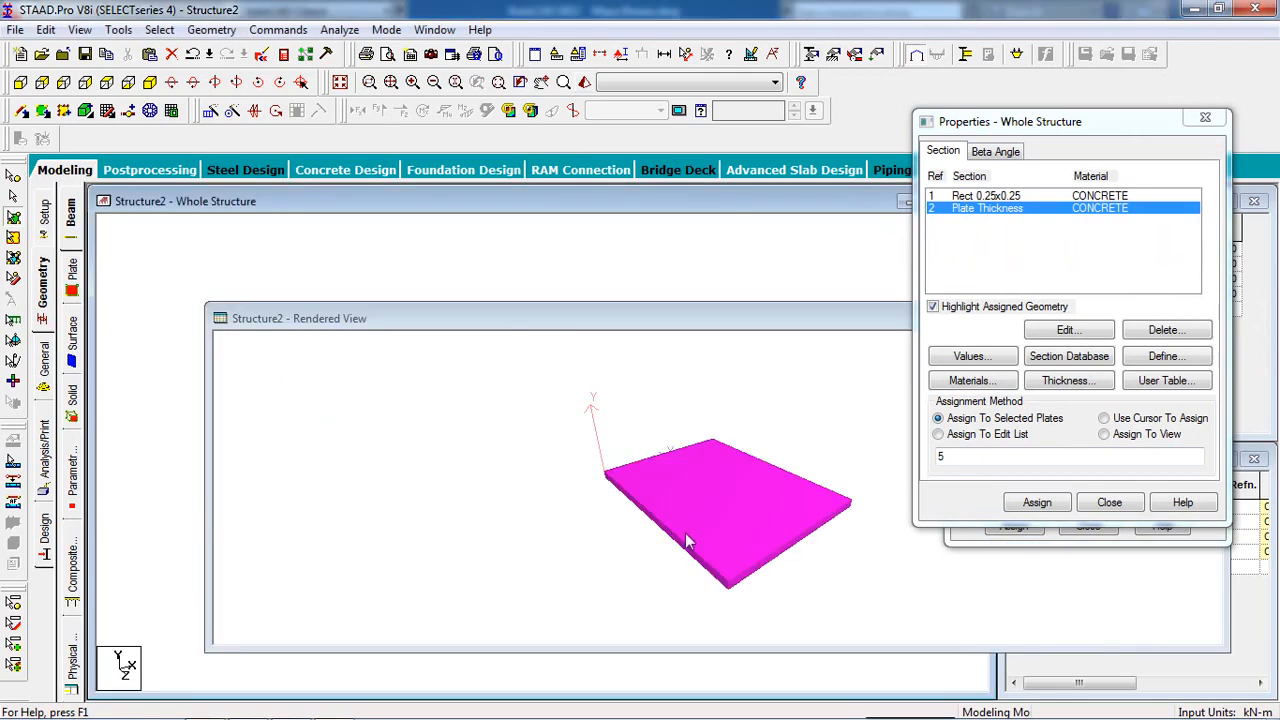
Inspect the plate in the Rendered View, then close it and the Properties panel.
{"action": "left_click_drag", "start_coordinate": [690, 541], "coordinate": [739, 526]}
{"action": "left_click_drag", "start_coordinate": [809, 320], "coordinate": [338, 296]}
{"action": "left_click", "coordinate": [735, 298]}
{"action": "left_click", "coordinate": [1108, 501]}
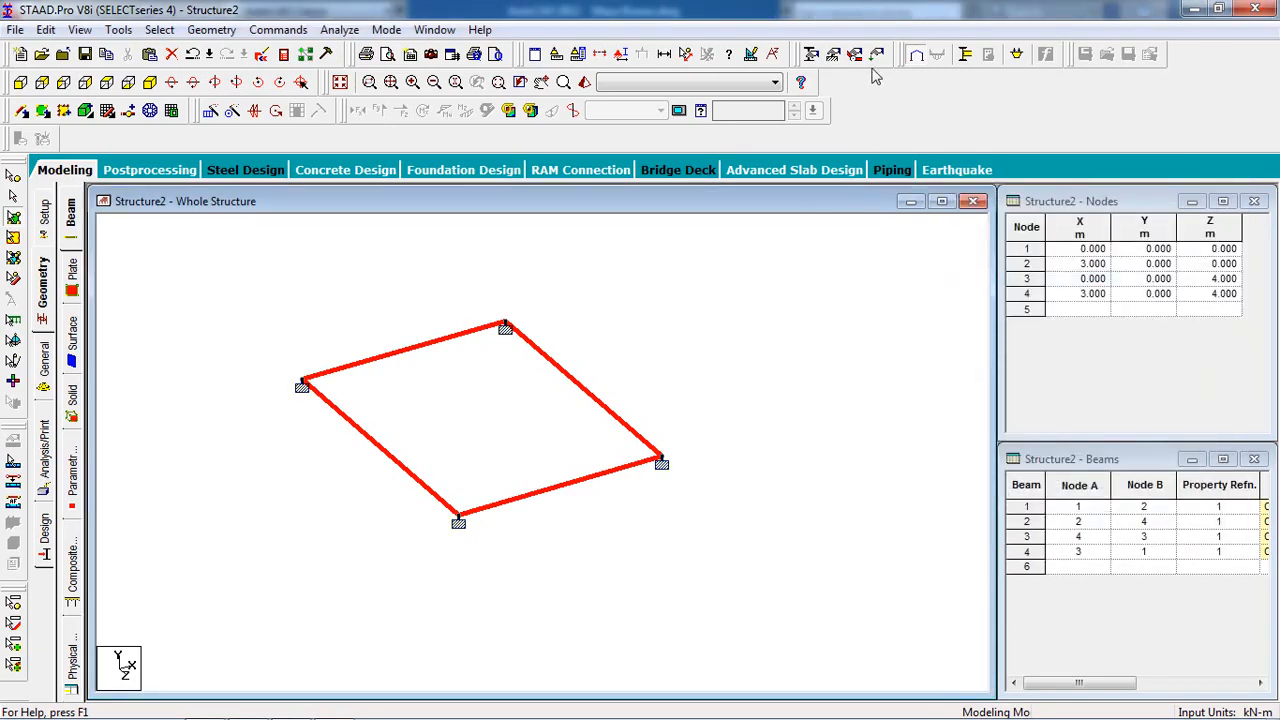
Create load case 1 of type Dead titled 'dead'.
{"action": "left_click", "coordinate": [876, 55]}
{"action": "left_click", "coordinate": [1030, 233]}
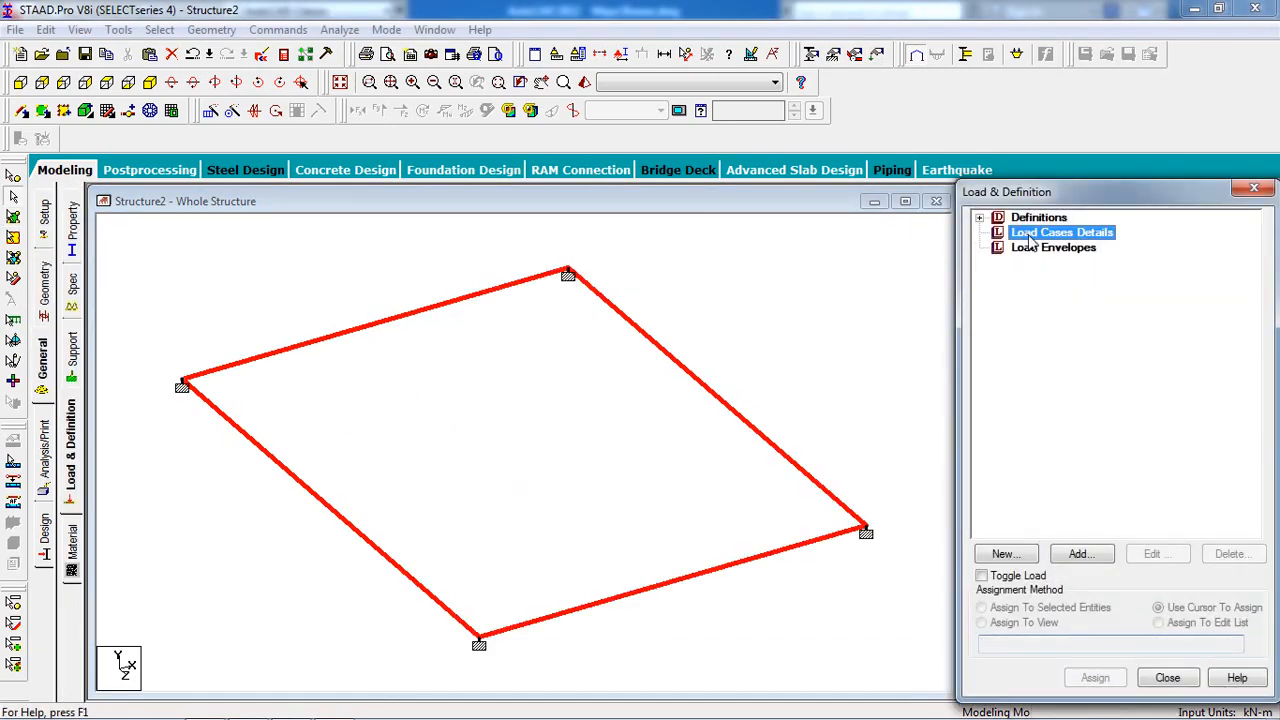
{"action": "left_click", "coordinate": [1082, 555]}
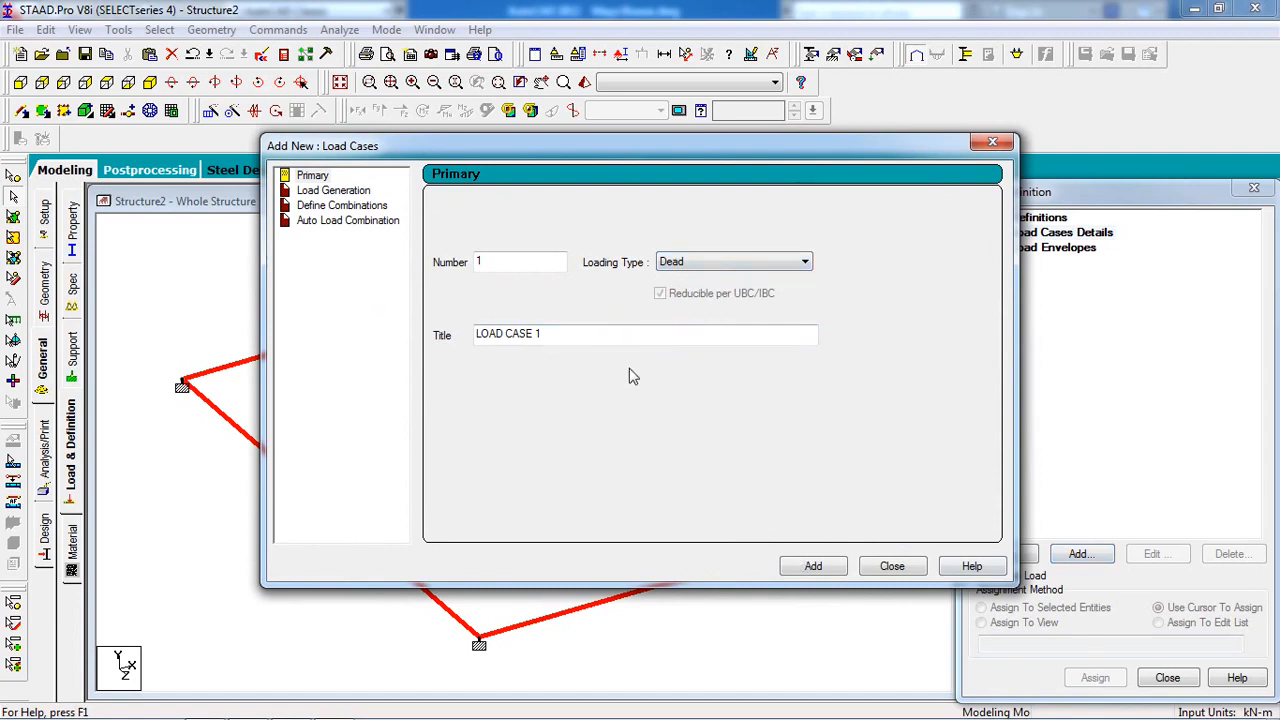
{"action": "left_click_drag", "start_coordinate": [556, 336], "coordinate": [432, 337]}
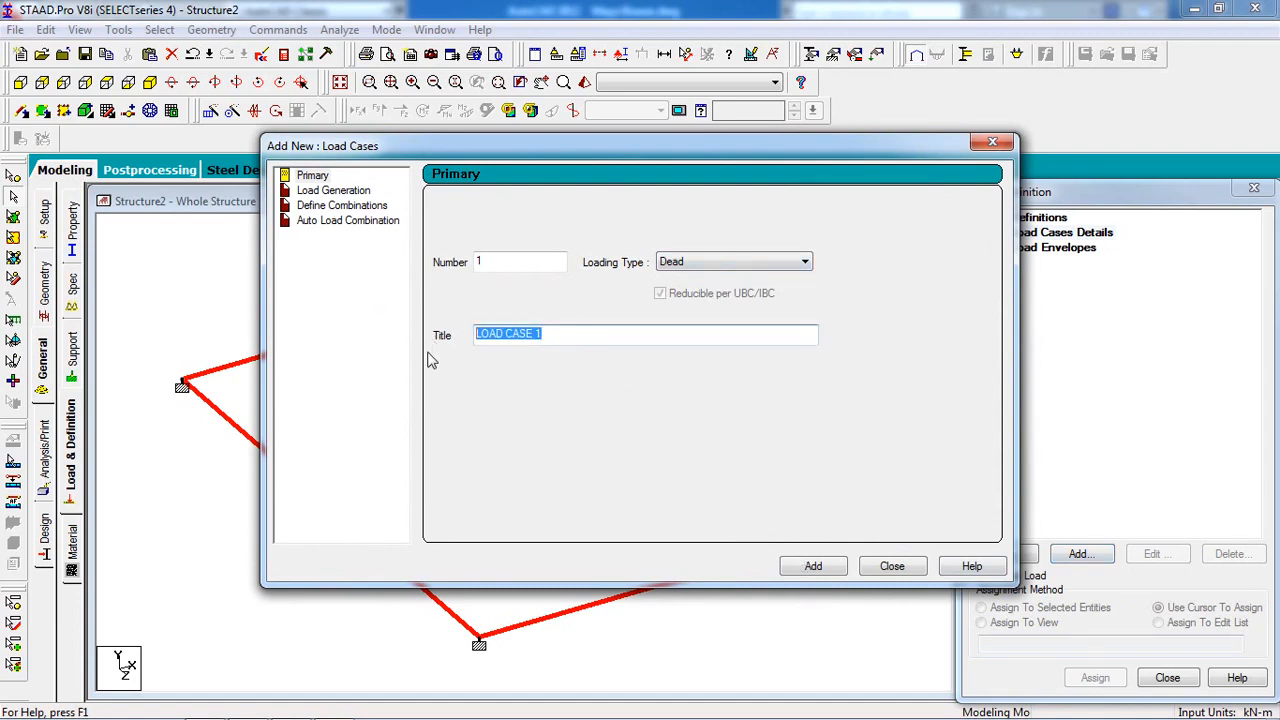
{"action": "type", "text": "dead"}
{"action": "left_click", "coordinate": [810, 566]}
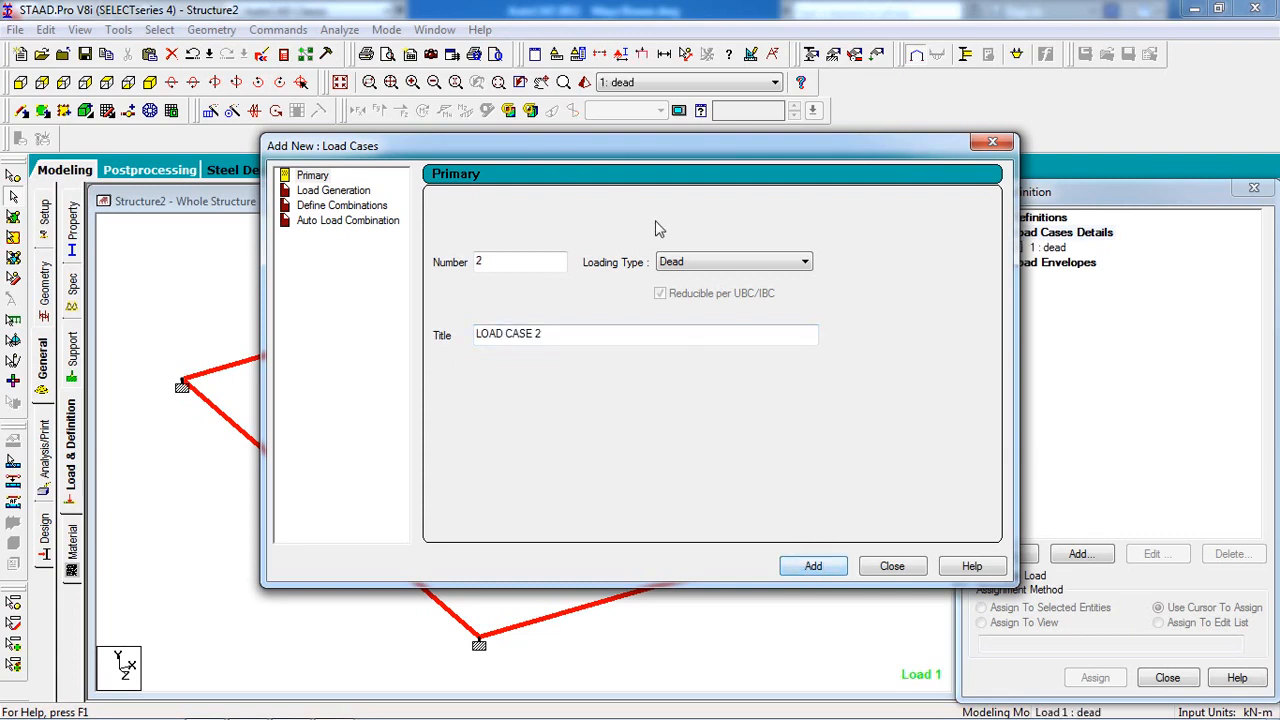
Create load case 2 of type Live titled 'live'.
{"action": "left_click", "coordinate": [682, 262]}
{"action": "left_click", "coordinate": [688, 290]}
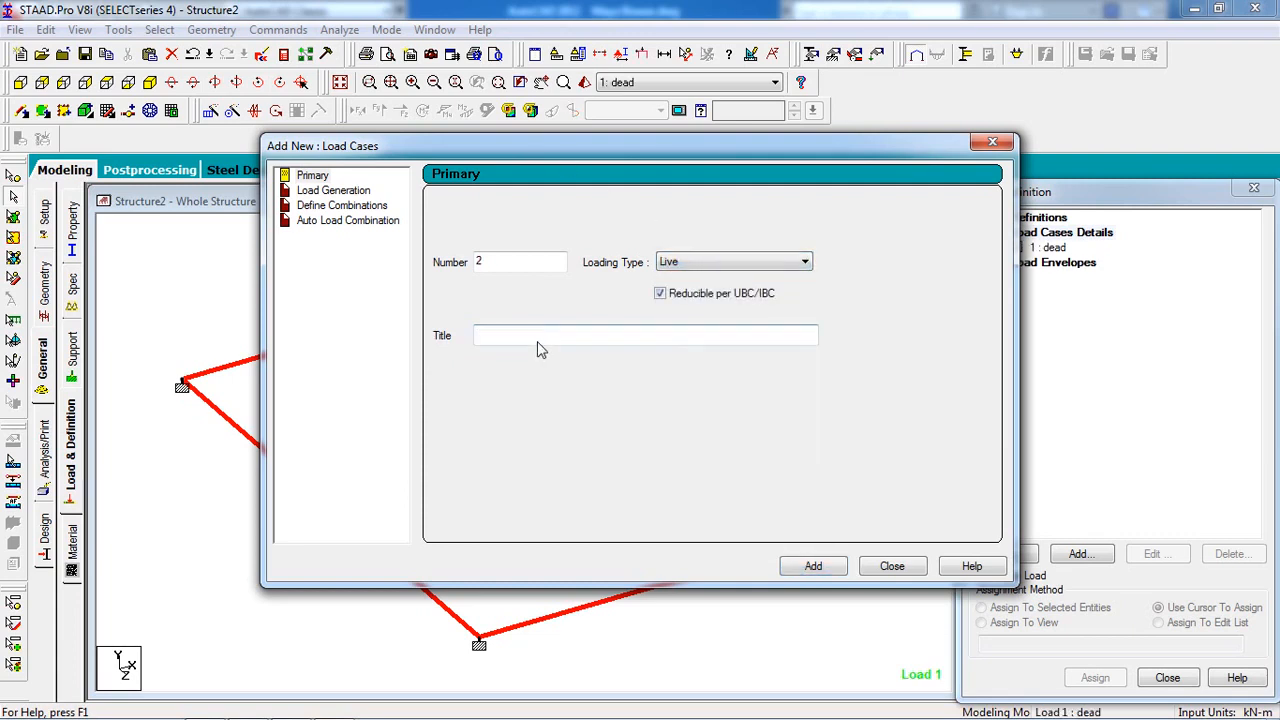
{"action": "key", "text": "BackSpace"}
{"action": "left_click", "coordinate": [813, 566]}
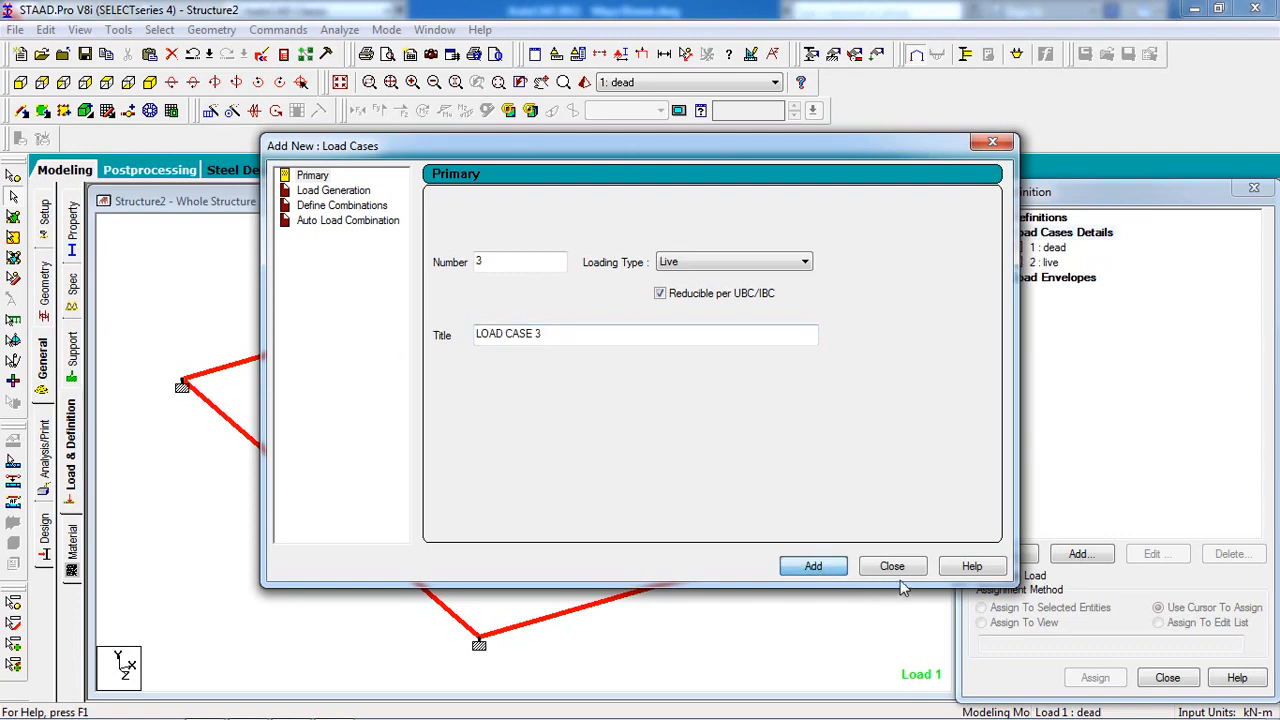
{"action": "left_click", "coordinate": [892, 566]}
{"action": "left_click", "coordinate": [1083, 555]}
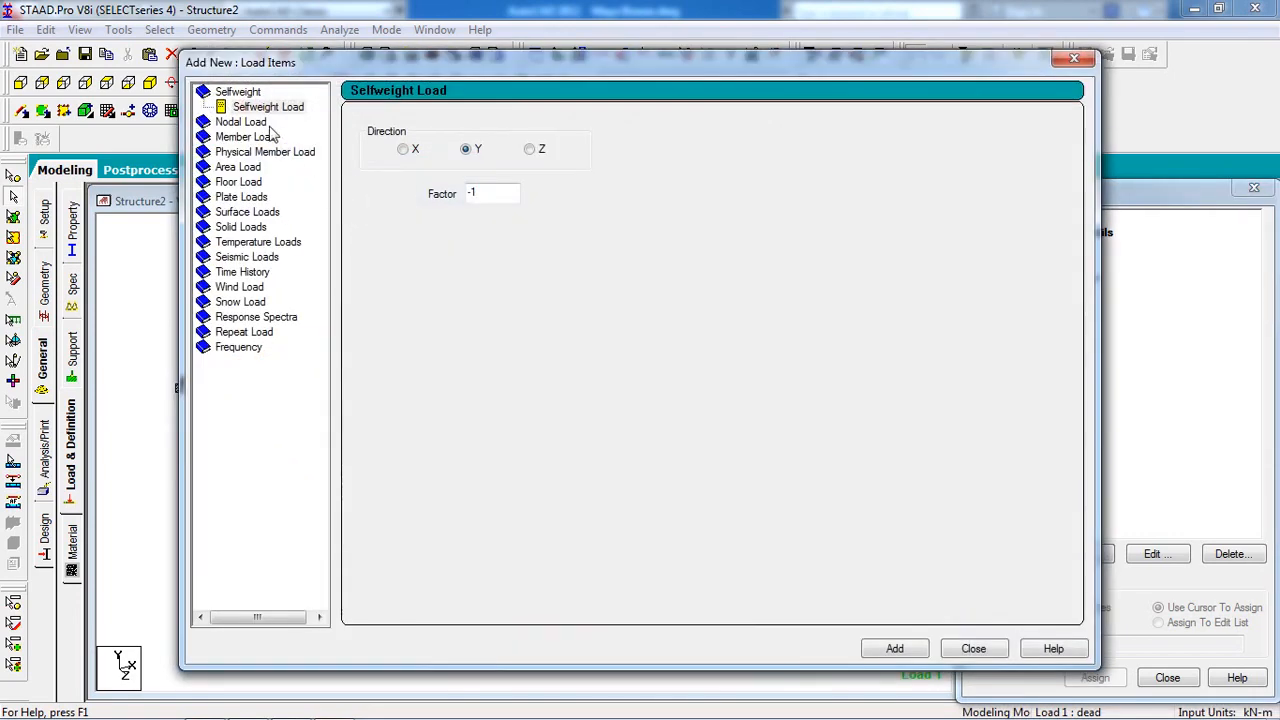
Add selfweight Y -1 and a -5 kN/m² GY floor load to the dead case.
{"action": "left_click", "coordinate": [256, 111]}
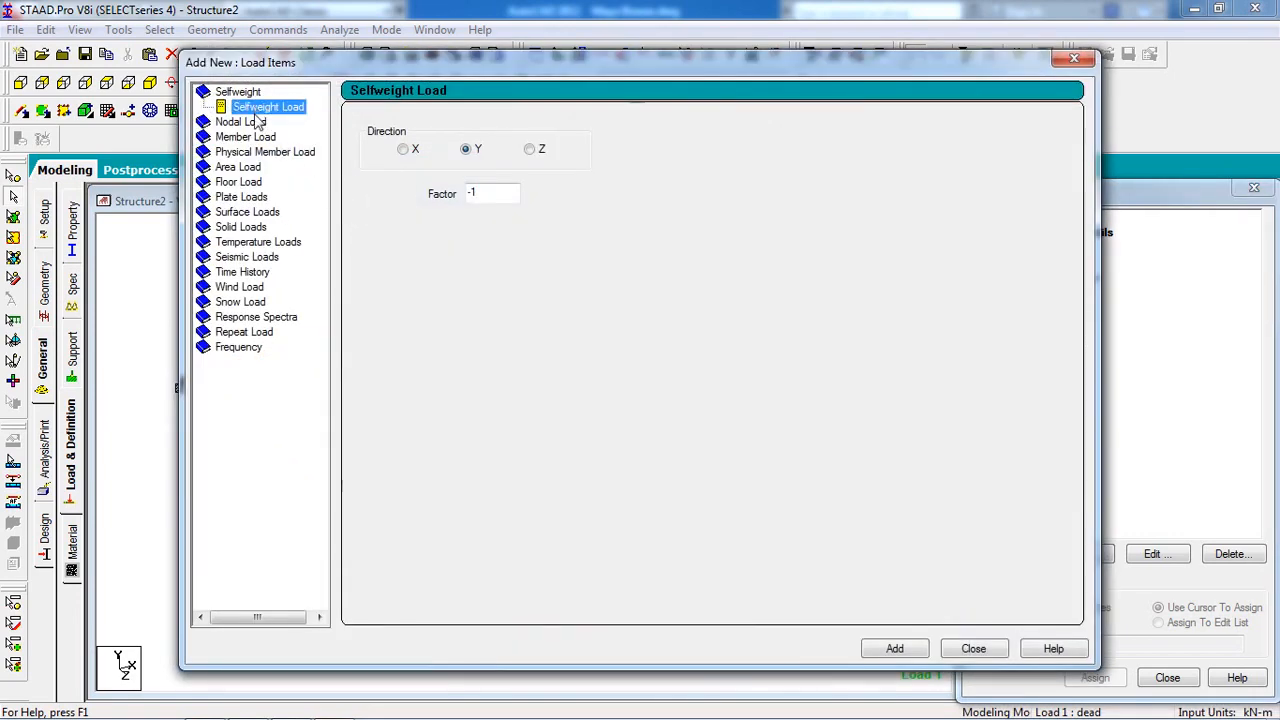
{"action": "left_click", "coordinate": [895, 649]}
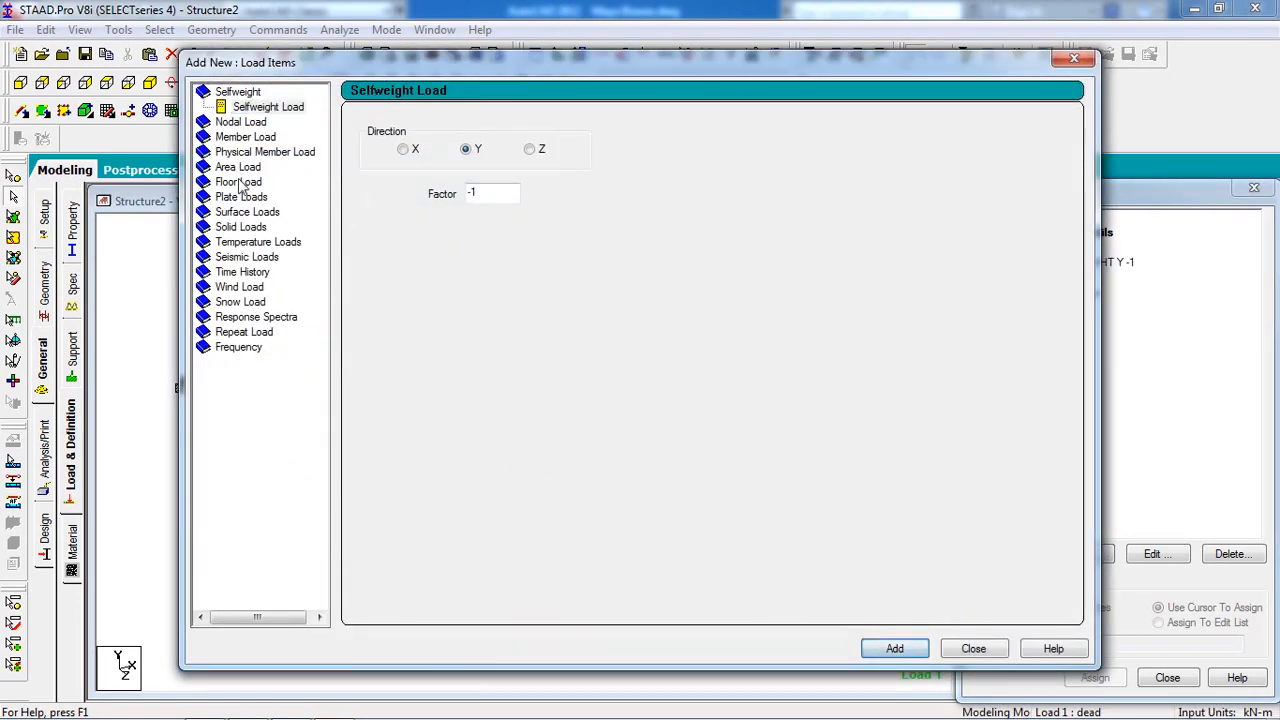
{"action": "left_click", "coordinate": [250, 184]}
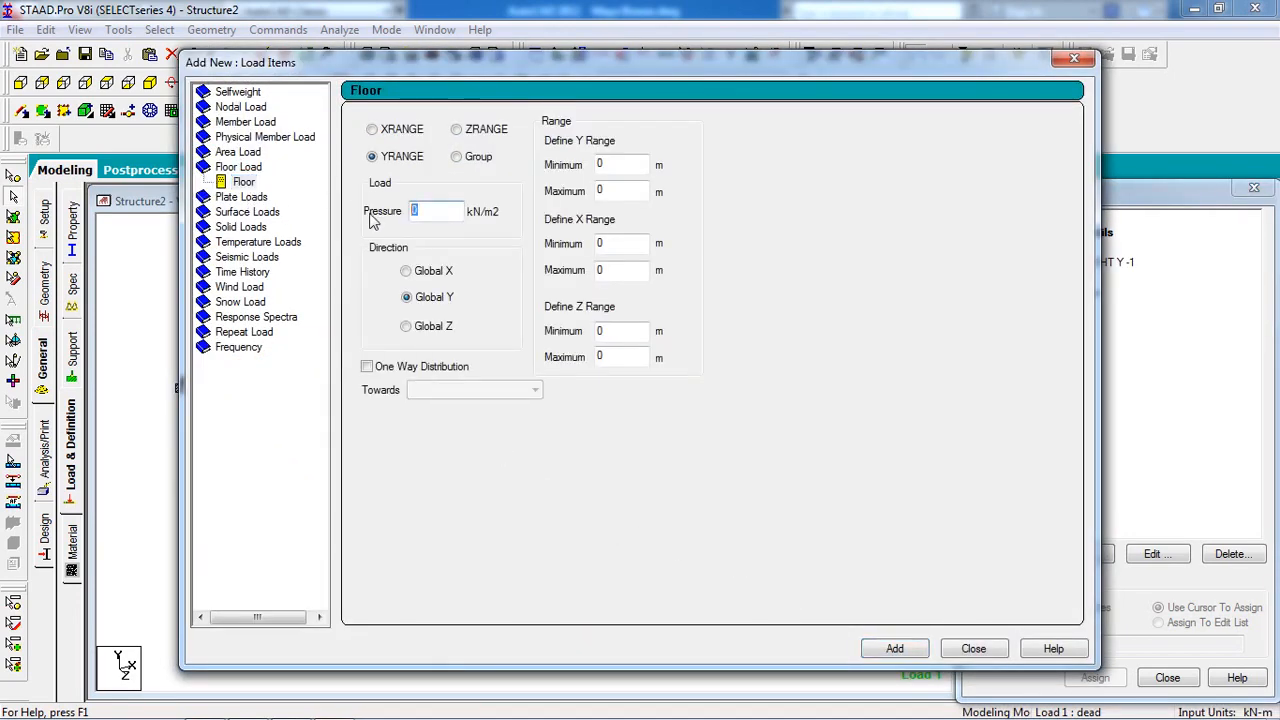
{"action": "type", "text": "-5"}
{"action": "left_click", "coordinate": [887, 651]}
{"action": "left_click", "coordinate": [973, 649]}
Add a -2 kN/m² GY floor load to the live case.
{"action": "left_click", "coordinate": [1046, 292]}
{"action": "left_click", "coordinate": [1098, 556]}
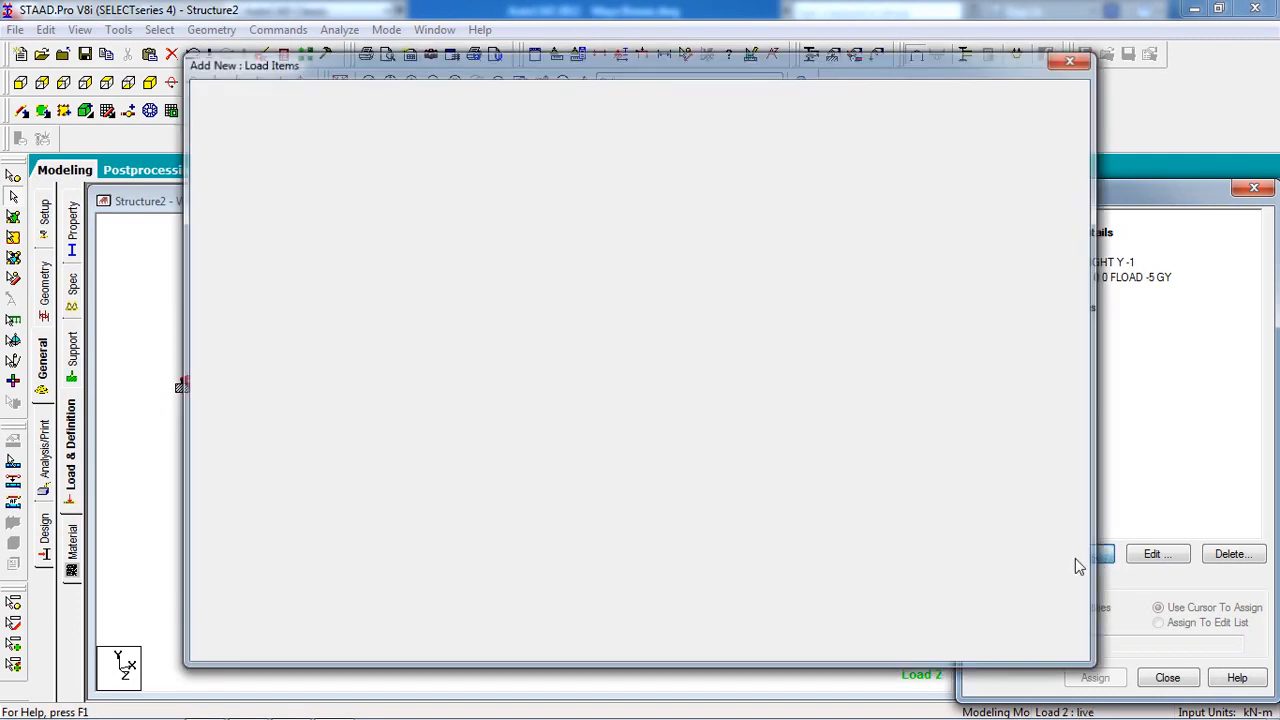
{"action": "left_click", "coordinate": [246, 183]}
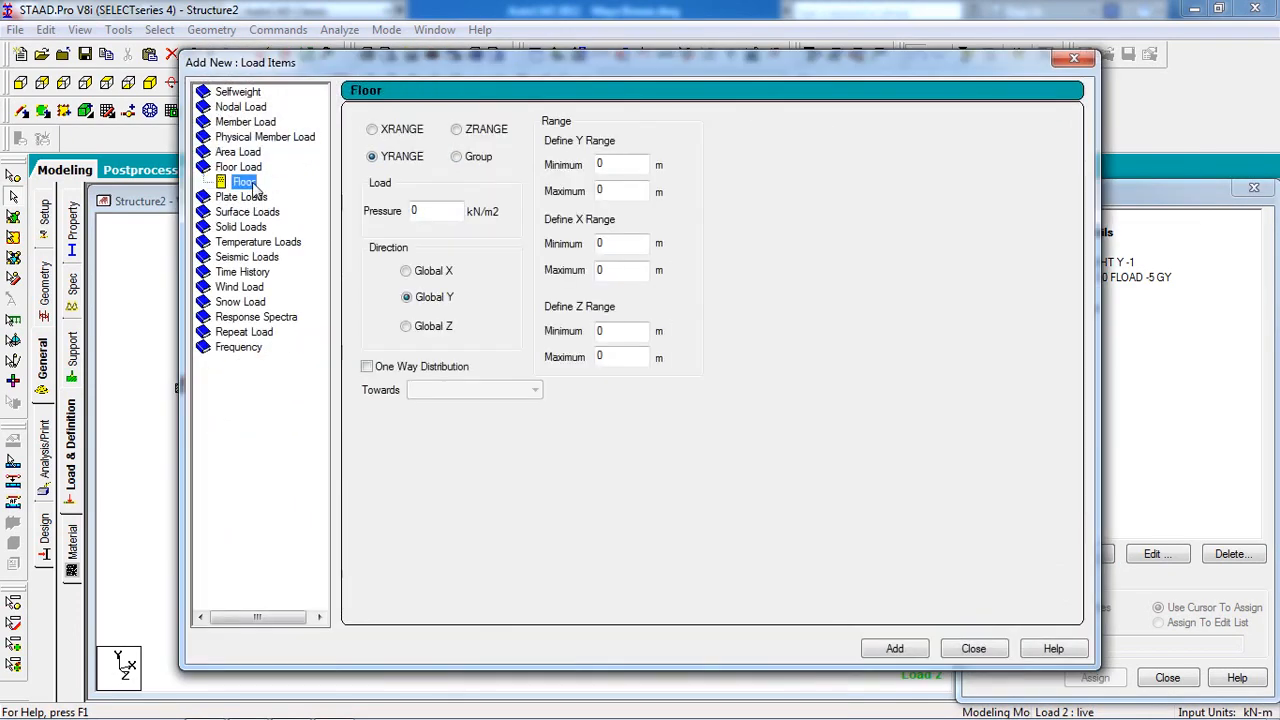
{"action": "double_click", "coordinate": [437, 213]}
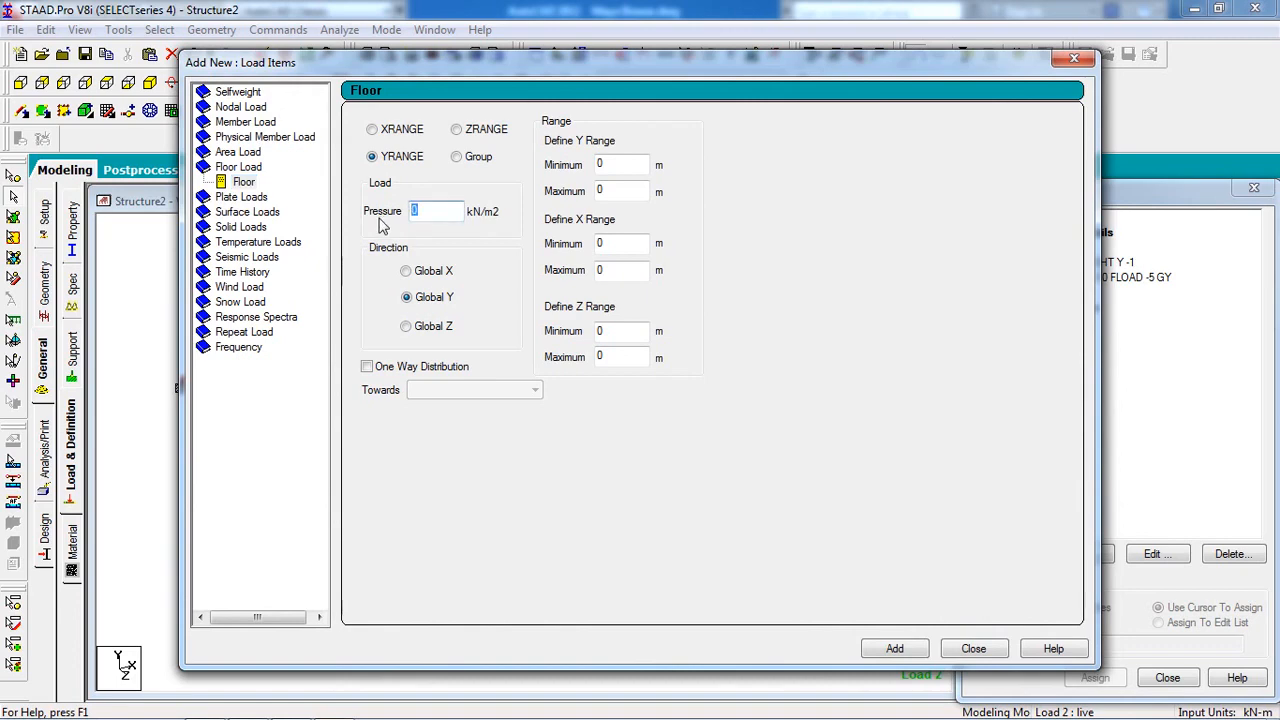
{"action": "left_click", "coordinate": [924, 649]}
{"action": "left_click", "coordinate": [972, 649]}
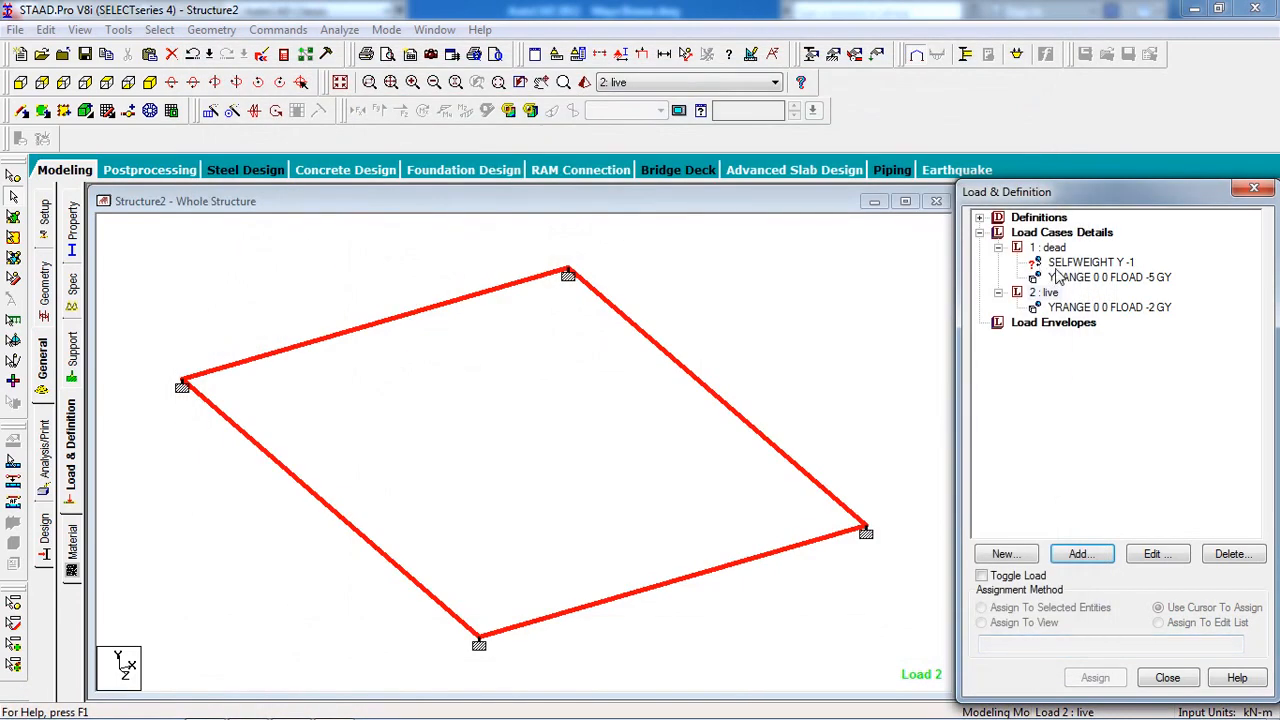
Assign the dead case selfweight to all members in view.
{"action": "left_click", "coordinate": [1062, 263]}
{"action": "left_click", "coordinate": [1024, 621]}
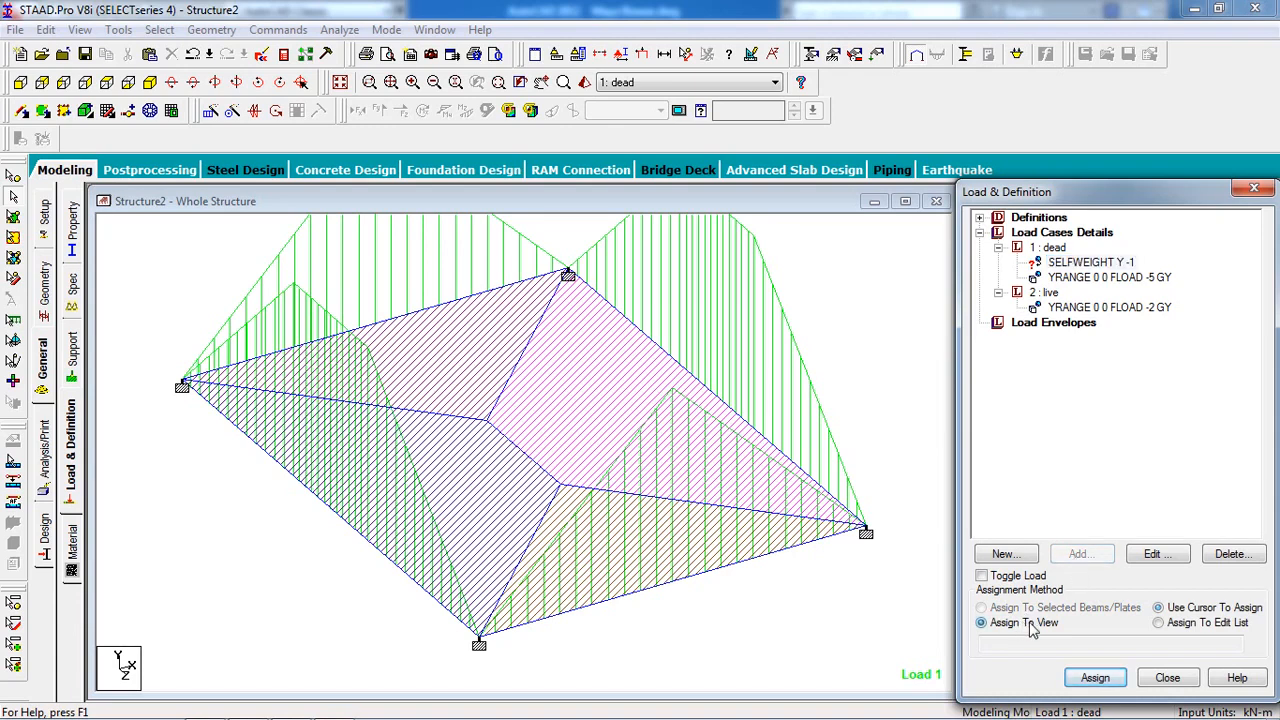
{"action": "left_click", "coordinate": [1090, 680]}
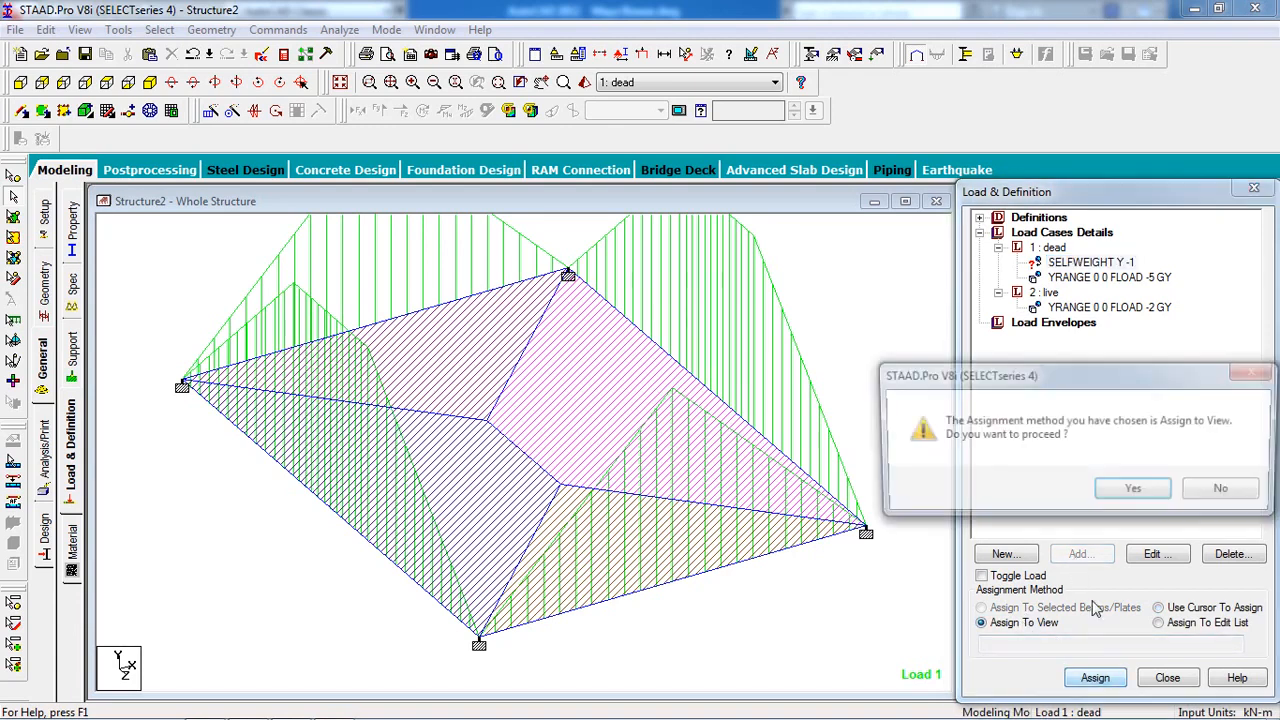
{"action": "left_click", "coordinate": [1116, 493]}
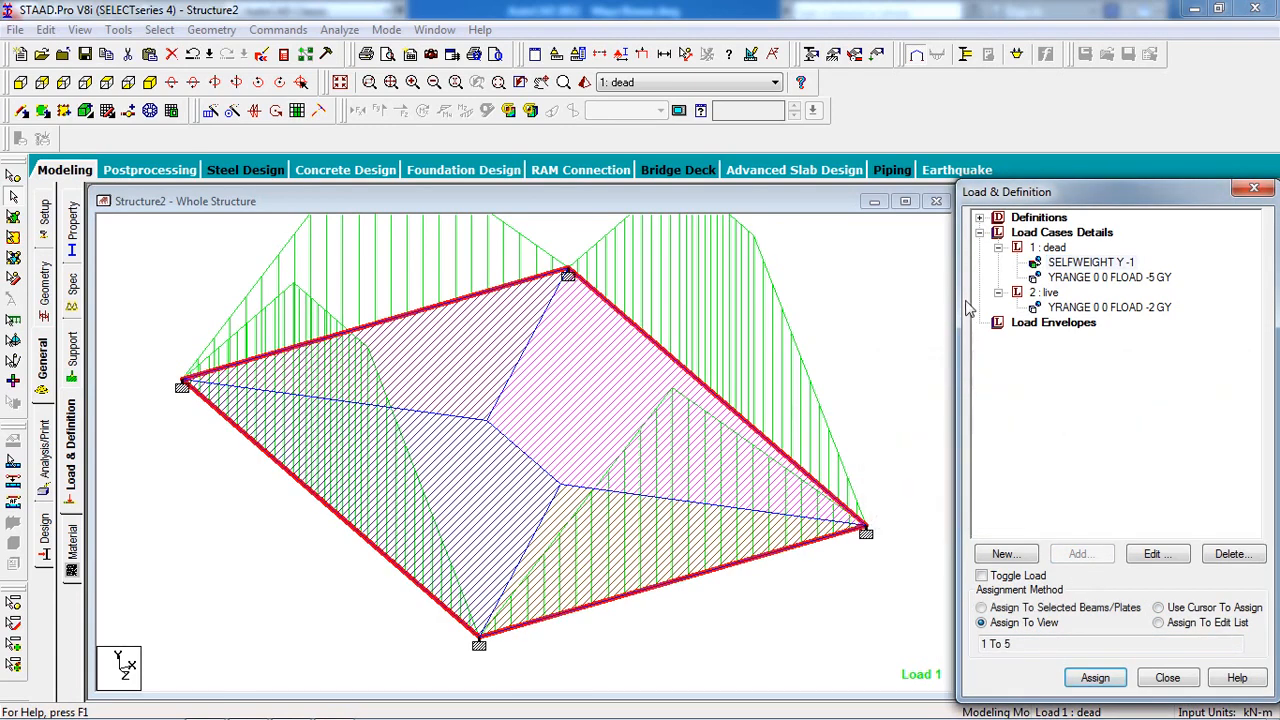
{"action": "left_click", "coordinate": [1052, 280]}
{"action": "left_click", "coordinate": [1066, 322]}
{"action": "left_click", "coordinate": [1068, 309]}
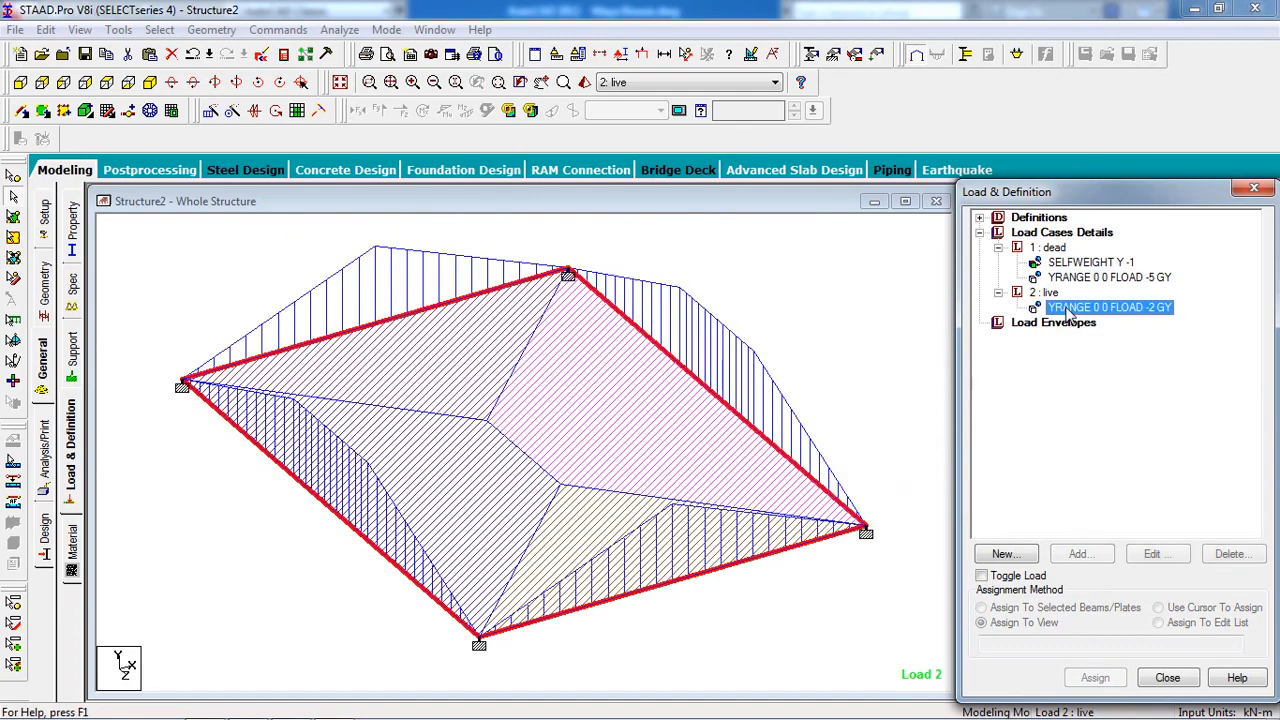
{"action": "left_click", "coordinate": [866, 324]}
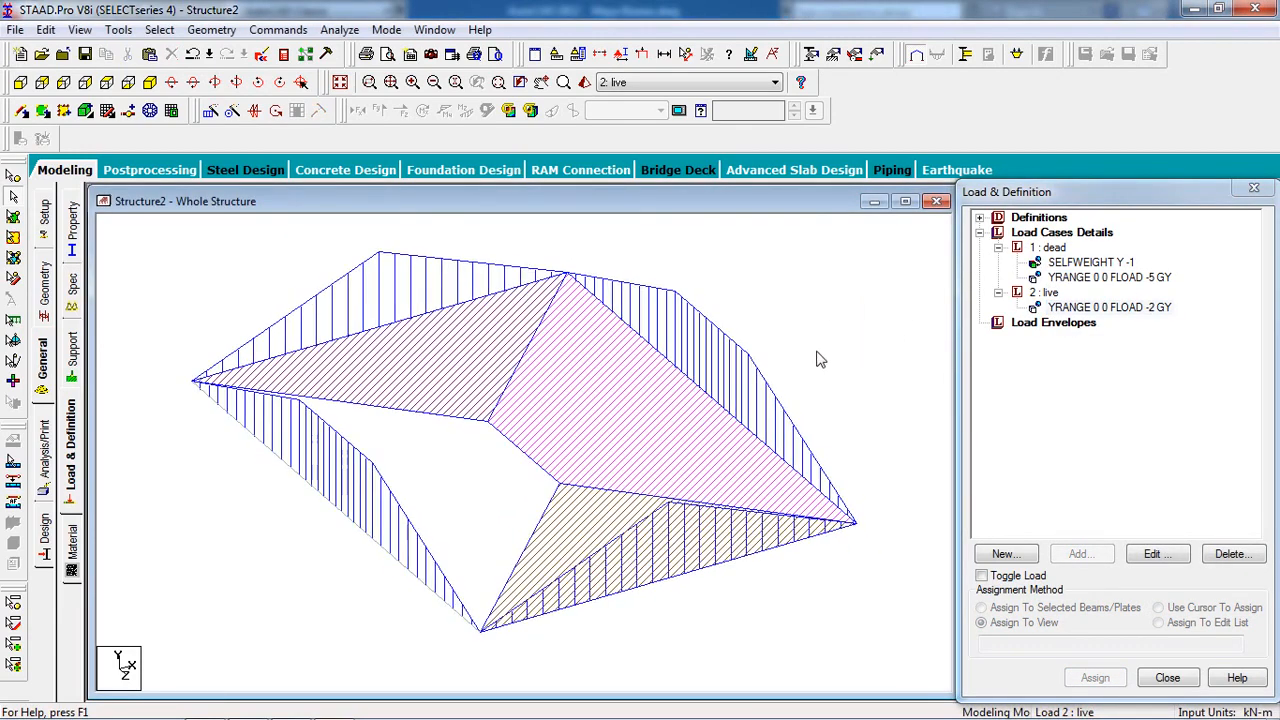
{"action": "left_click", "coordinate": [45, 538]}
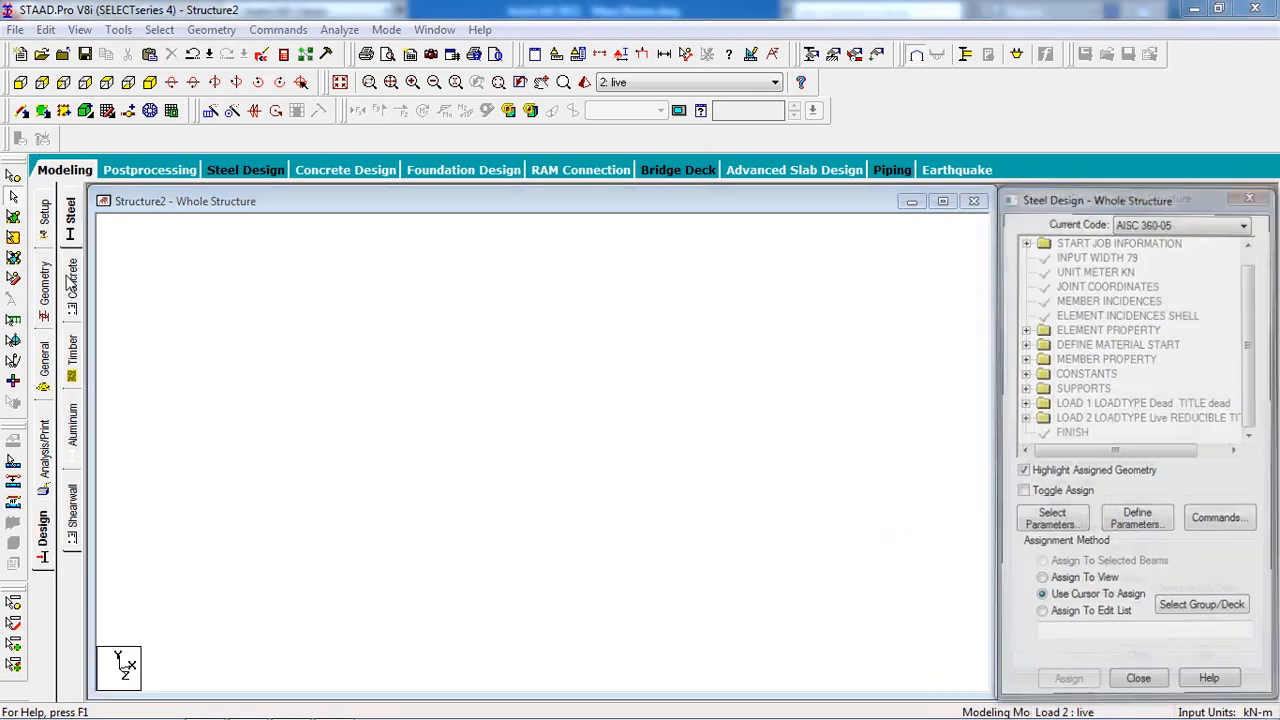
Set the concrete design code to BS 8007 and choose the Clear, Fc and Fymain parameters.
{"action": "left_click", "coordinate": [70, 284]}
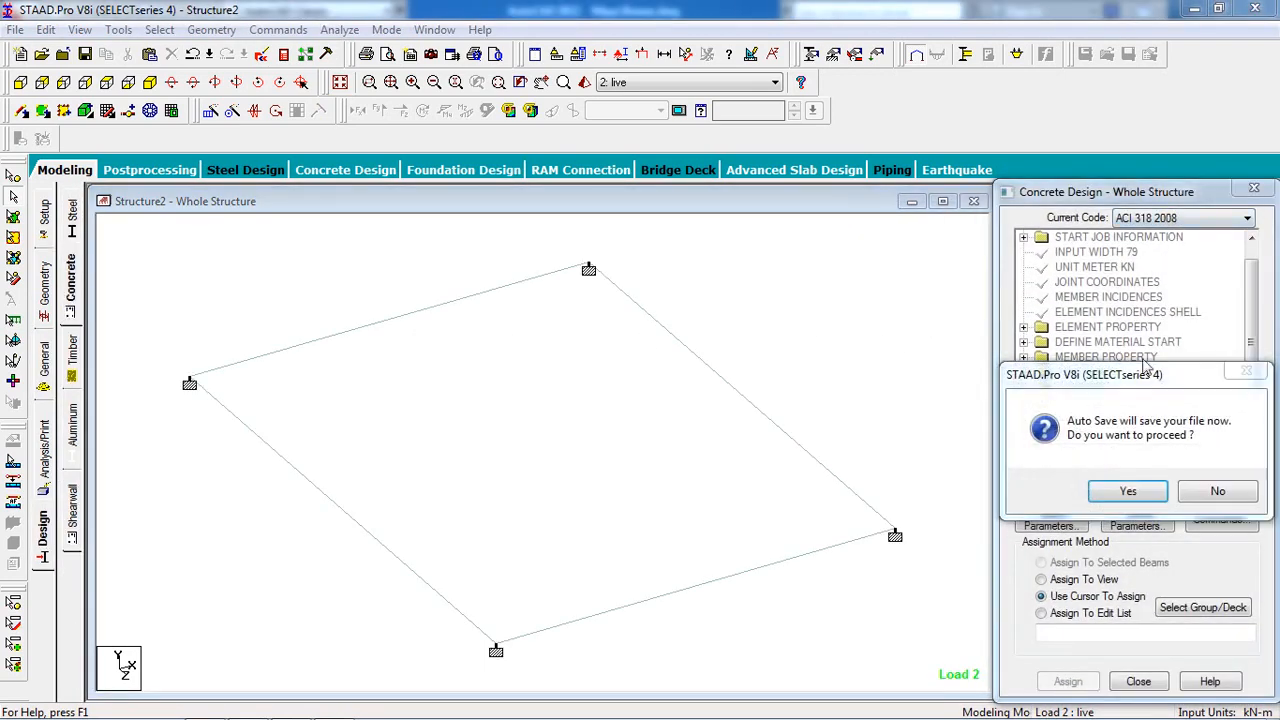
{"action": "left_click", "coordinate": [1175, 218]}
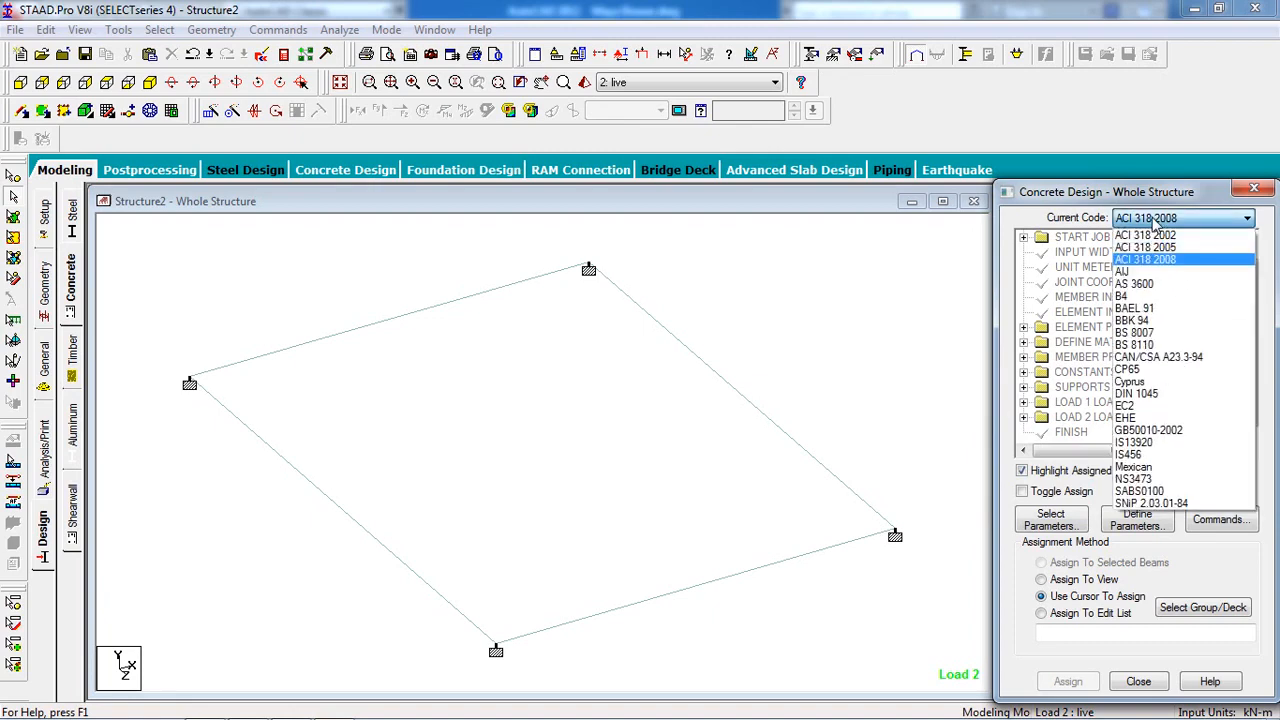
{"action": "left_click", "coordinate": [1190, 333]}
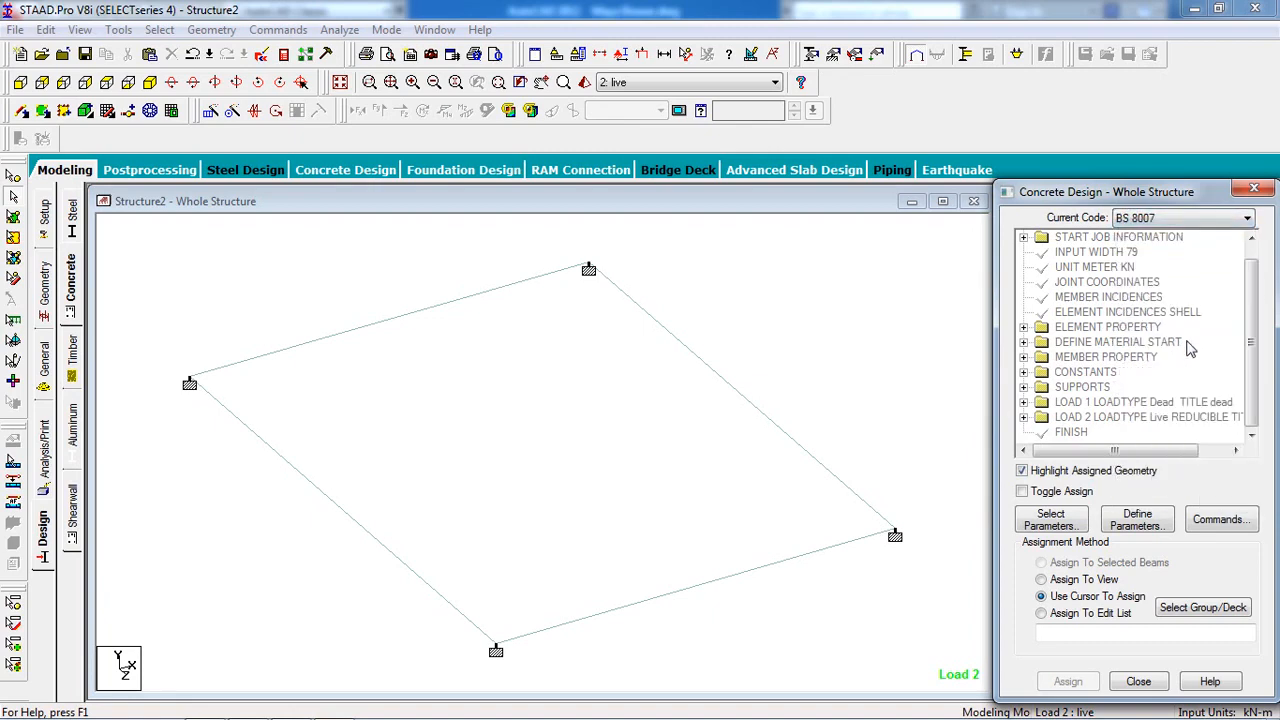
{"action": "left_click", "coordinate": [1054, 522]}
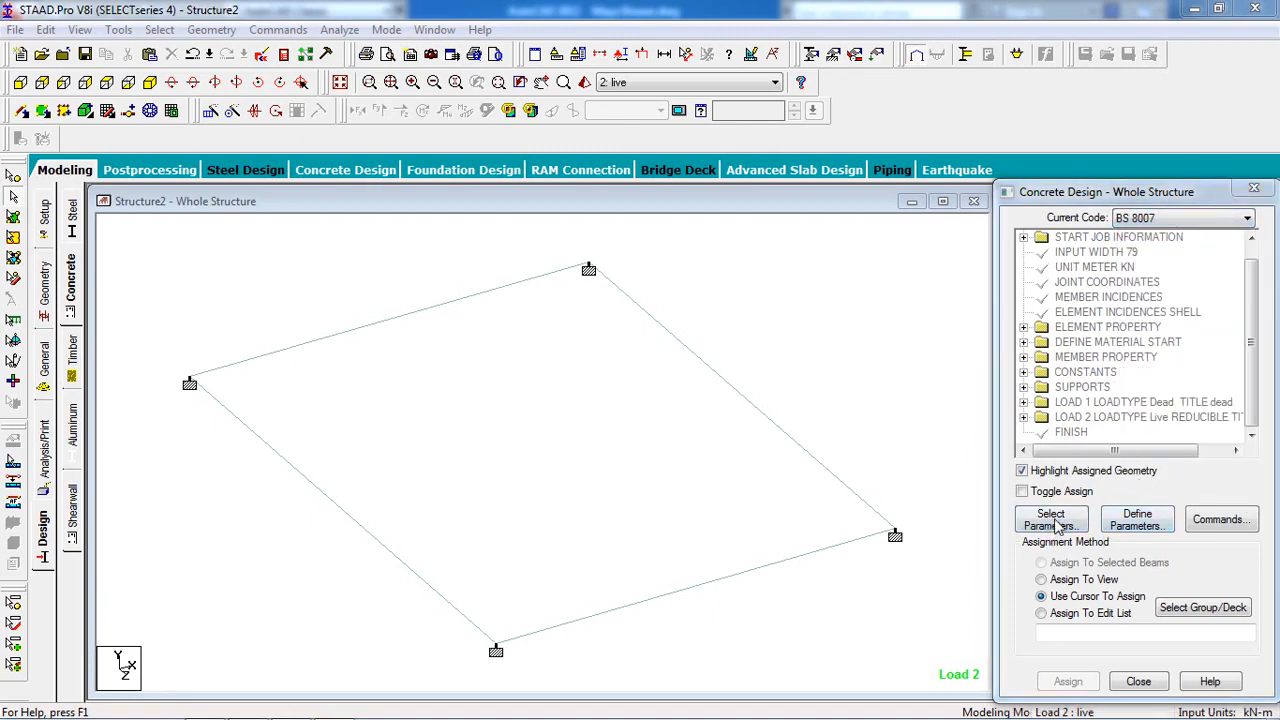
{"action": "left_click", "coordinate": [1025, 480]}
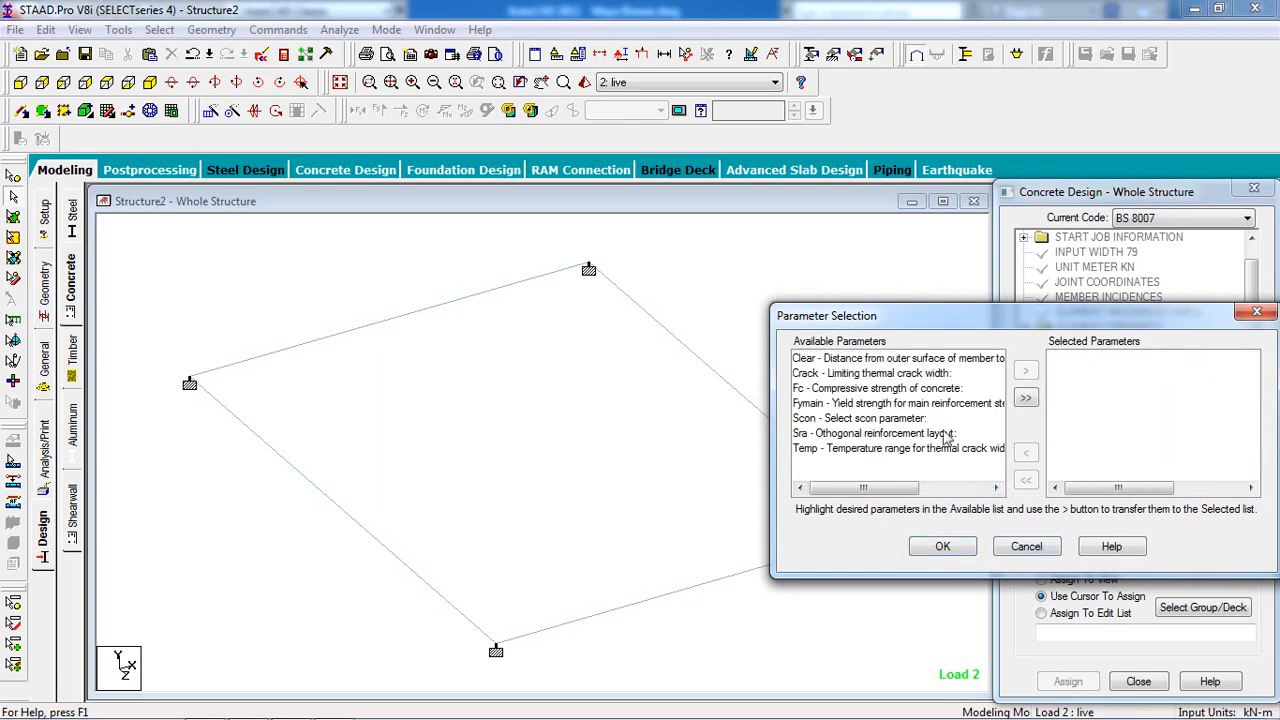
{"action": "double_click", "coordinate": [930, 360]}
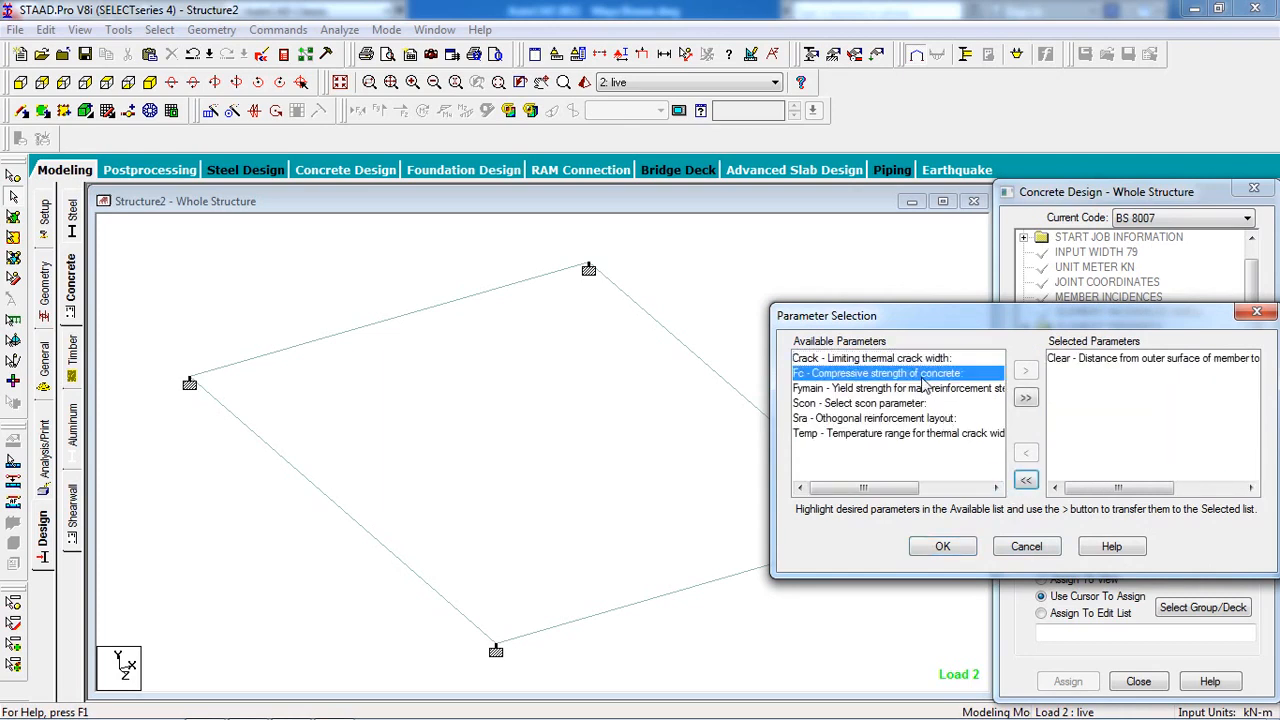
{"action": "double_click", "coordinate": [916, 388]}
{"action": "double_click", "coordinate": [918, 374]}
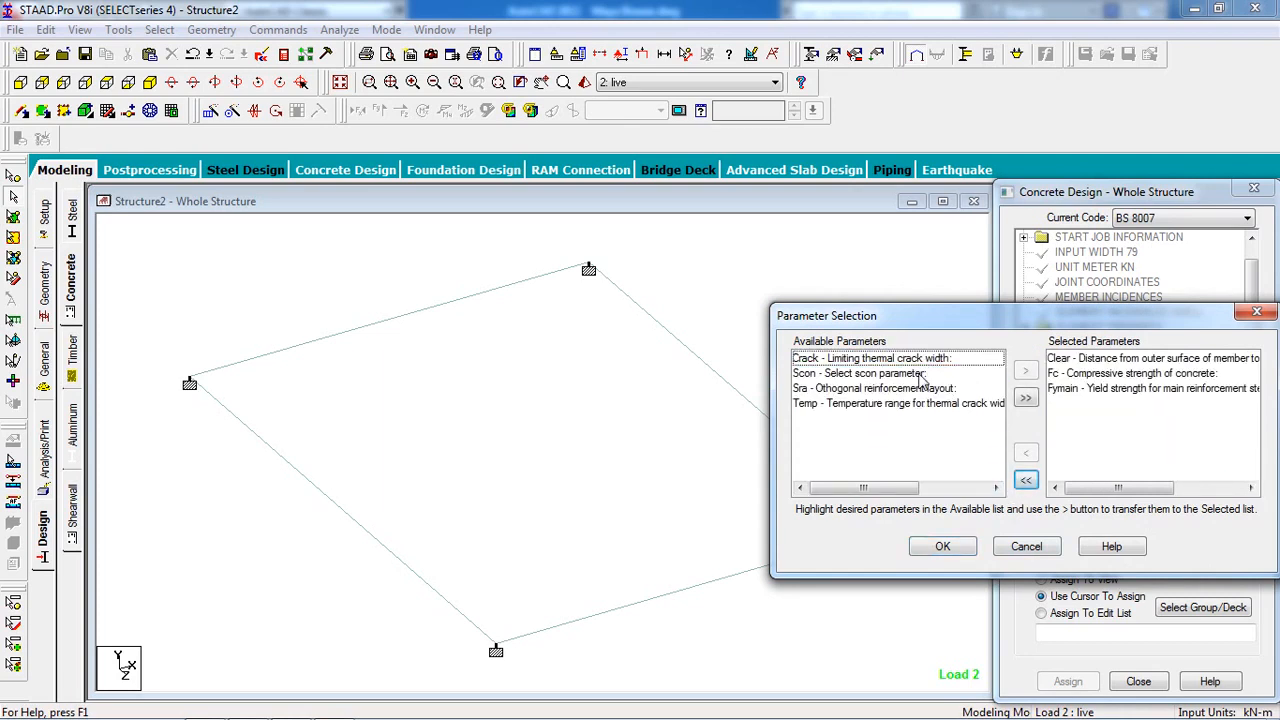
{"action": "left_click", "coordinate": [940, 550]}
Define clear cover 0.030 m and concrete strength Fc 20000 kN/m².
{"action": "left_click", "coordinate": [1137, 519]}
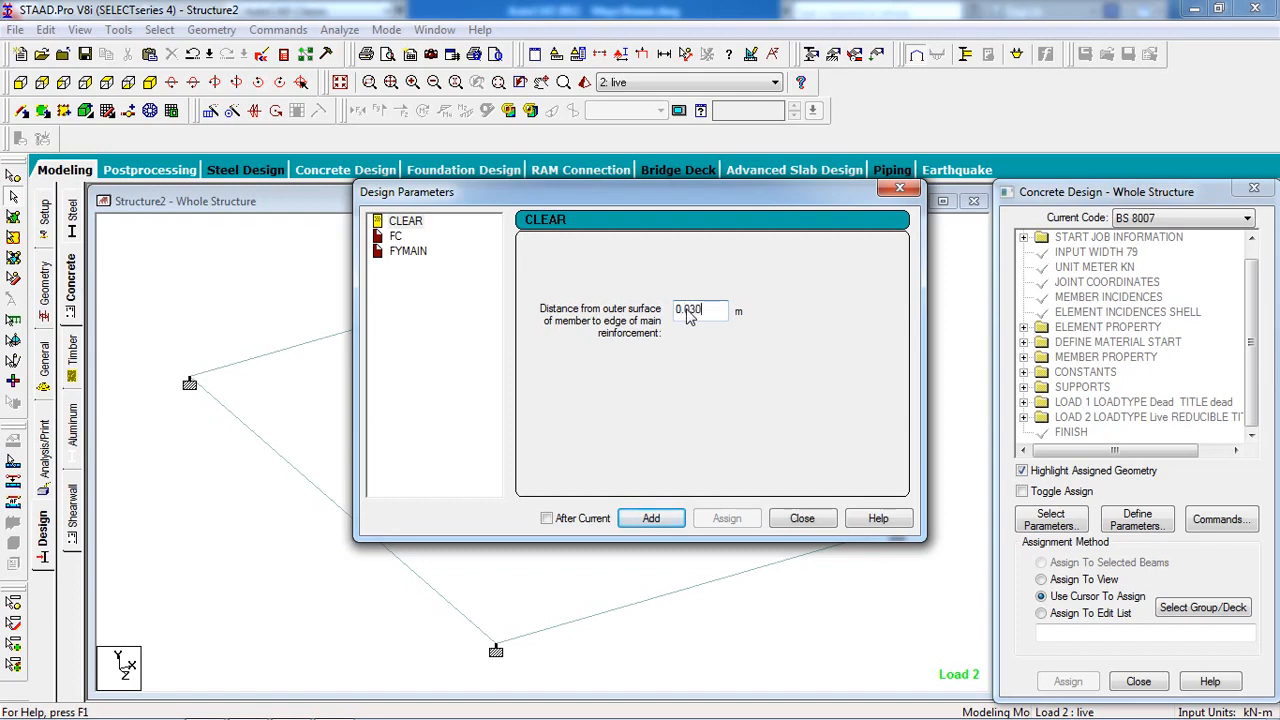
{"action": "left_click", "coordinate": [652, 518]}
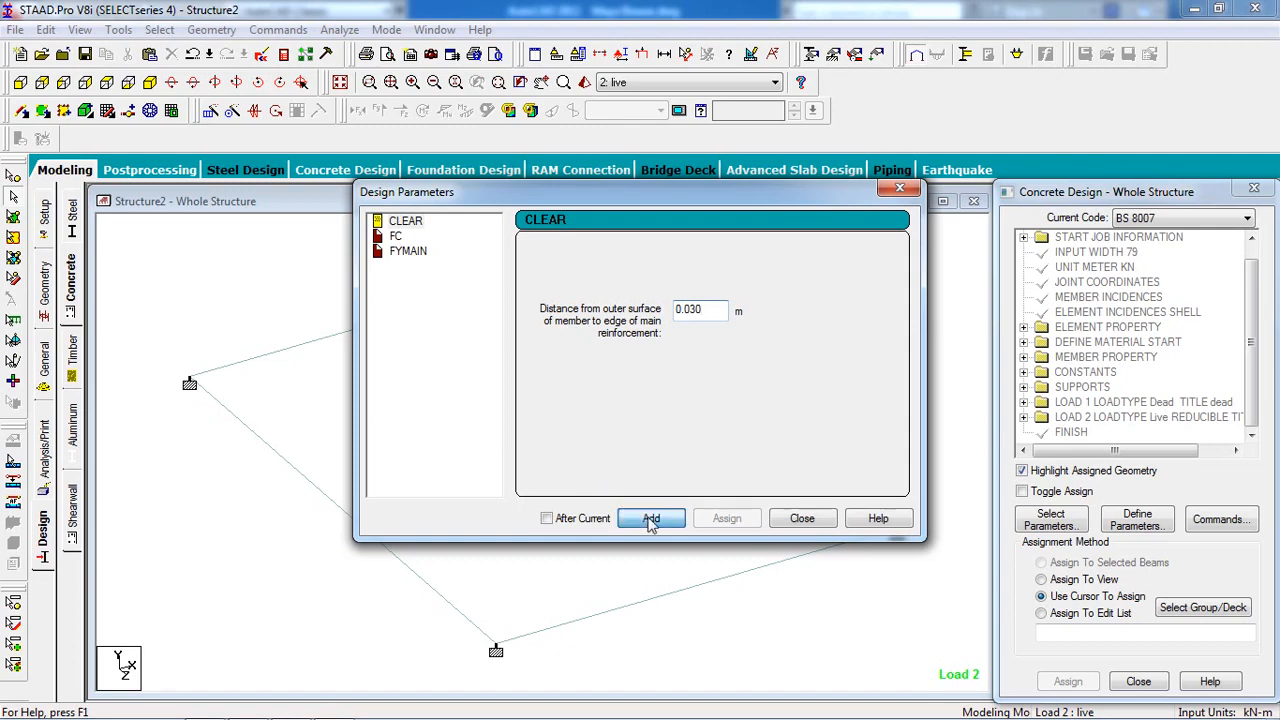
{"action": "left_click", "coordinate": [396, 237]}
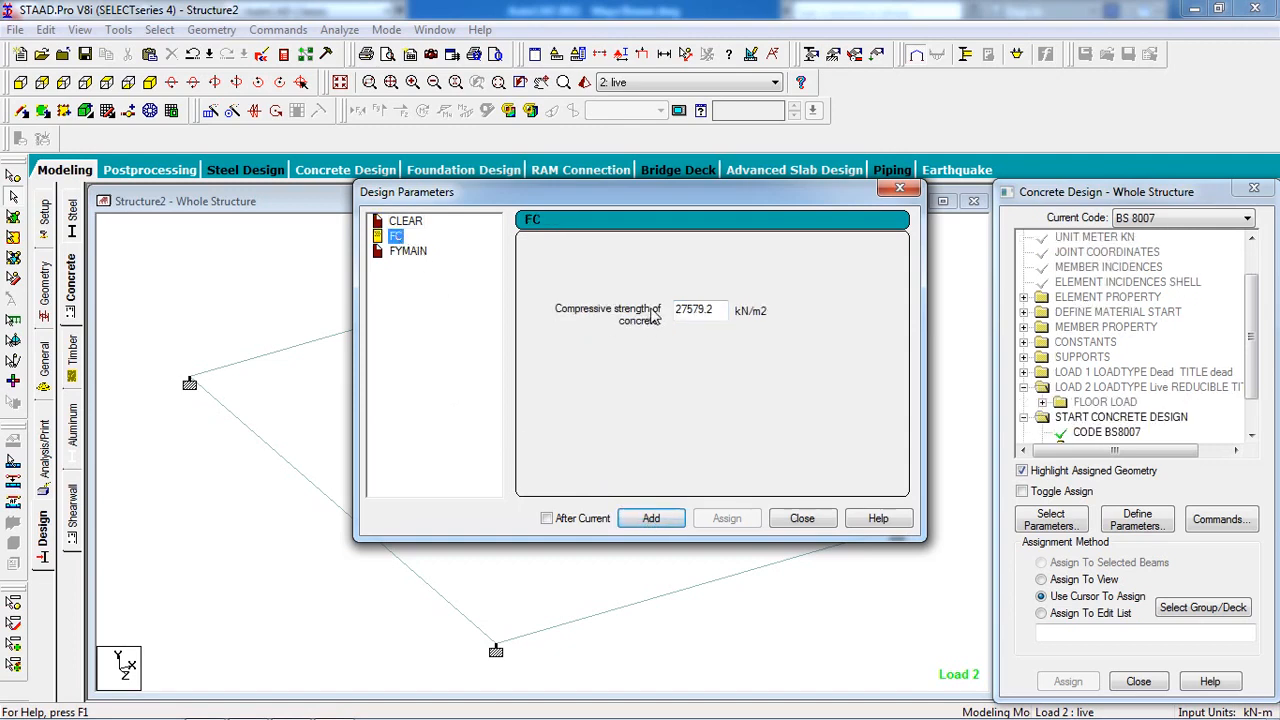
{"action": "double_click", "coordinate": [714, 313]}
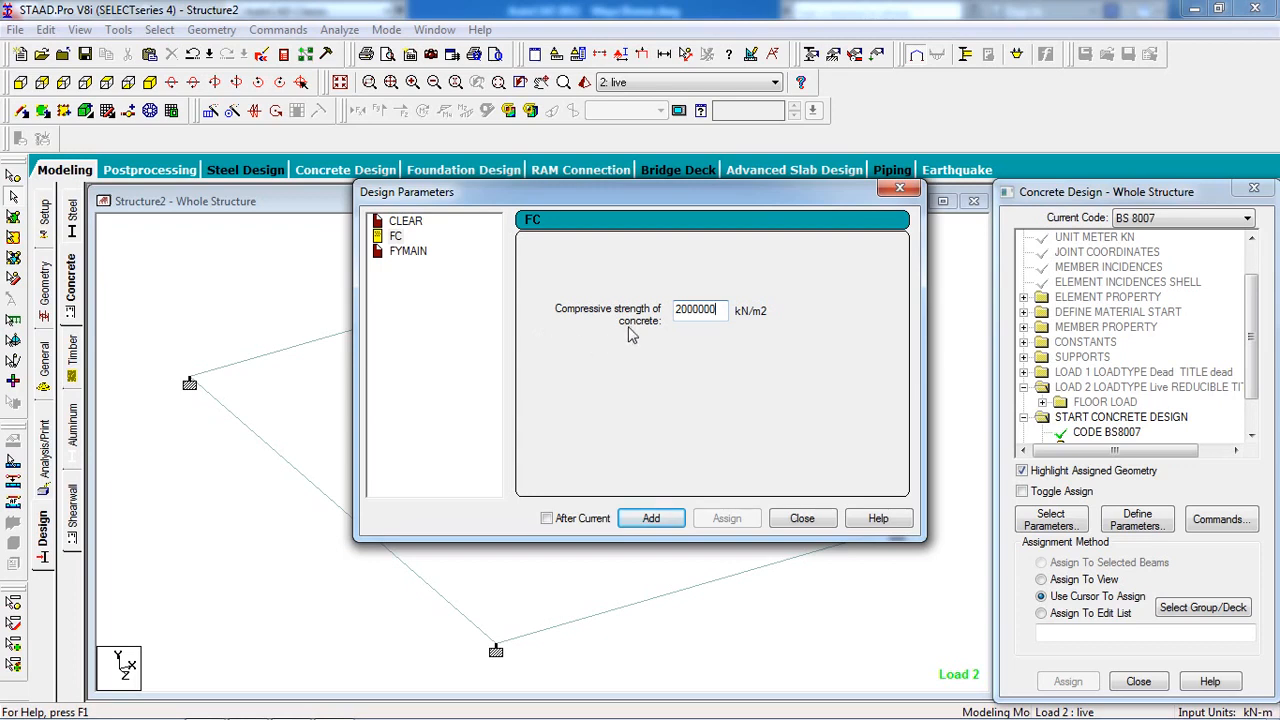
{"action": "key", "text": "BackSpace"}
{"action": "key", "text": "BackSpace"}
{"action": "left_click", "coordinate": [655, 519]}
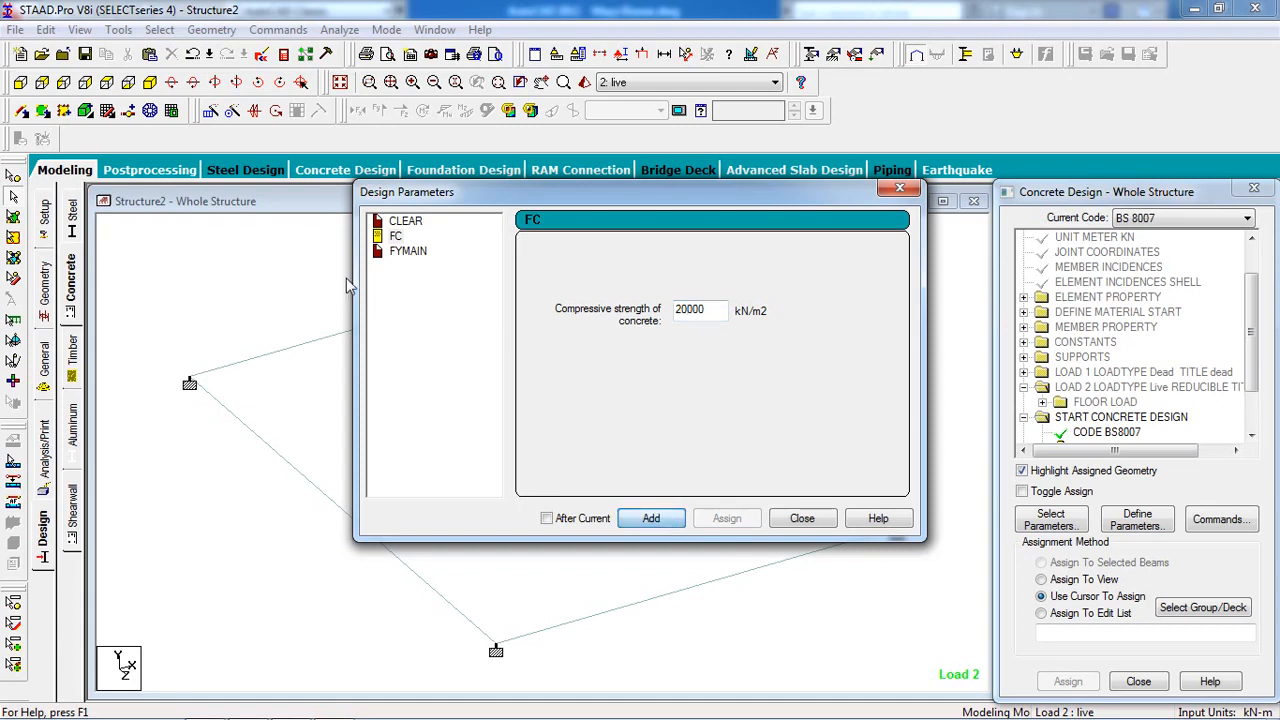
Define main-steel yield strength FYMAIN 415000 and select the CLEAR 0.03 command.
{"action": "left_click", "coordinate": [405, 251]}
{"action": "left_click", "coordinate": [713, 312]}
{"action": "left_click_drag", "start_coordinate": [713, 312], "coordinate": [652, 330]}
{"action": "type", "text": "415000"}
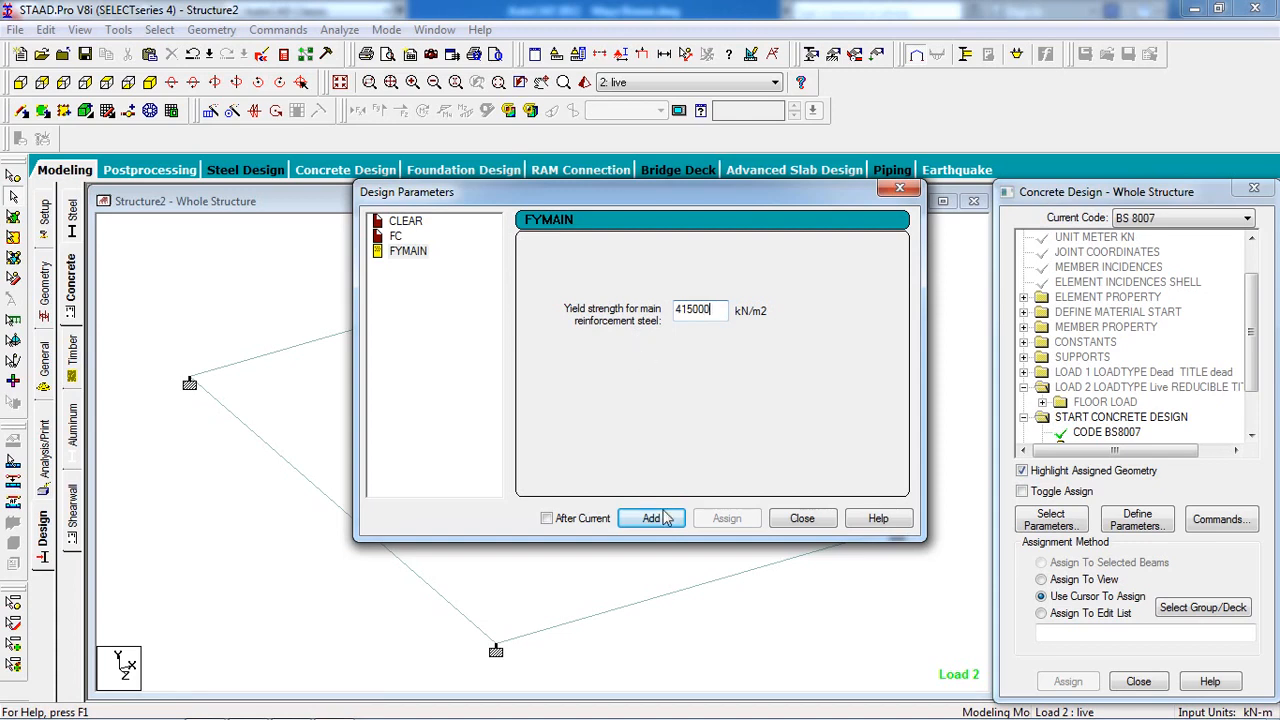
{"action": "left_click", "coordinate": [651, 518]}
{"action": "left_click", "coordinate": [802, 518]}
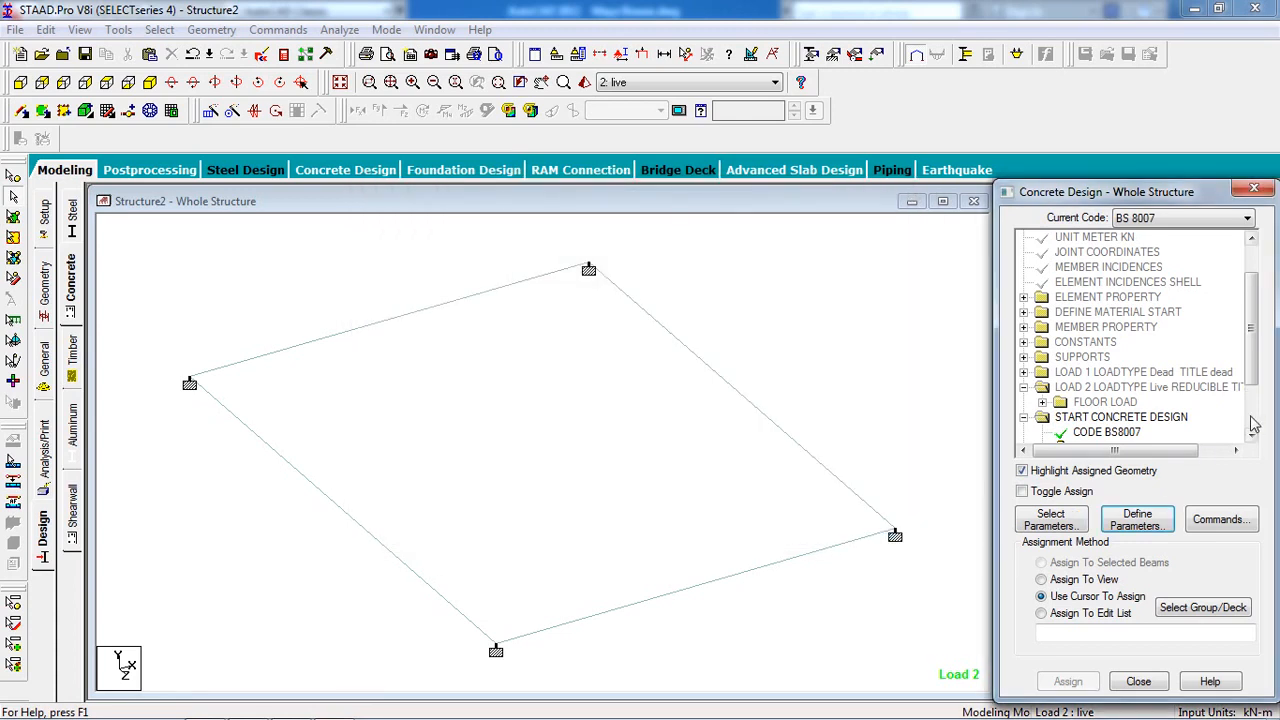
{"action": "left_click", "coordinate": [1253, 424]}
{"action": "left_click", "coordinate": [1100, 372]}
Assign the CLEAR 0.03 cover parameter to the whole structure in view.
{"action": "left_click", "coordinate": [1060, 579]}
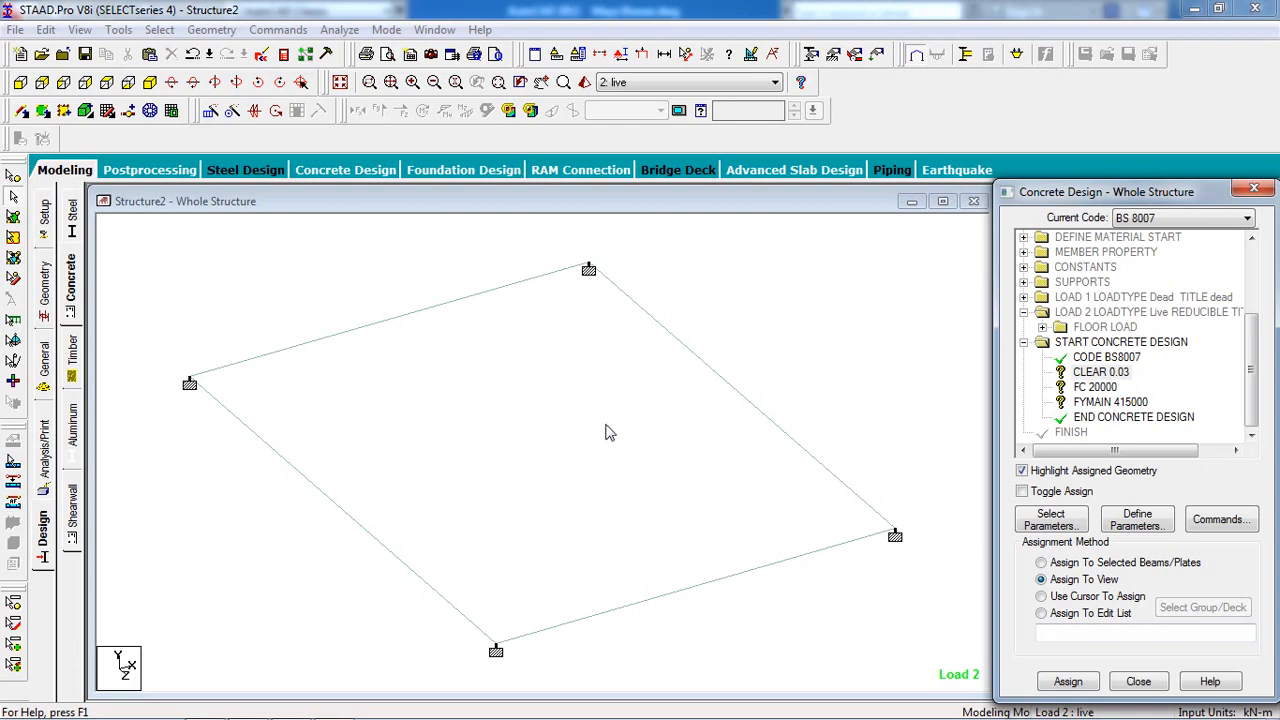
{"action": "left_click", "coordinate": [1100, 374]}
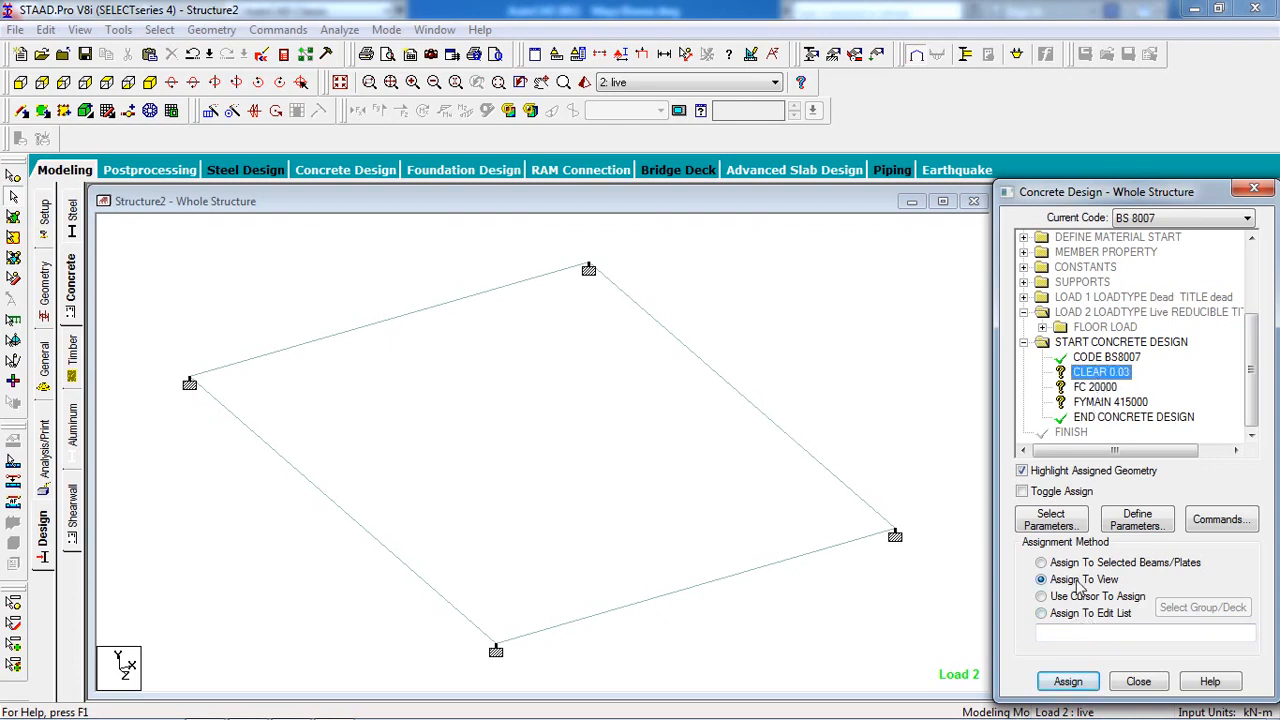
{"action": "left_click", "coordinate": [1064, 684]}
{"action": "left_click", "coordinate": [1136, 491]}
Assign the FC 20000 concrete strength to the whole structure in view.
{"action": "left_click", "coordinate": [1097, 388]}
{"action": "left_click", "coordinate": [1068, 592]}
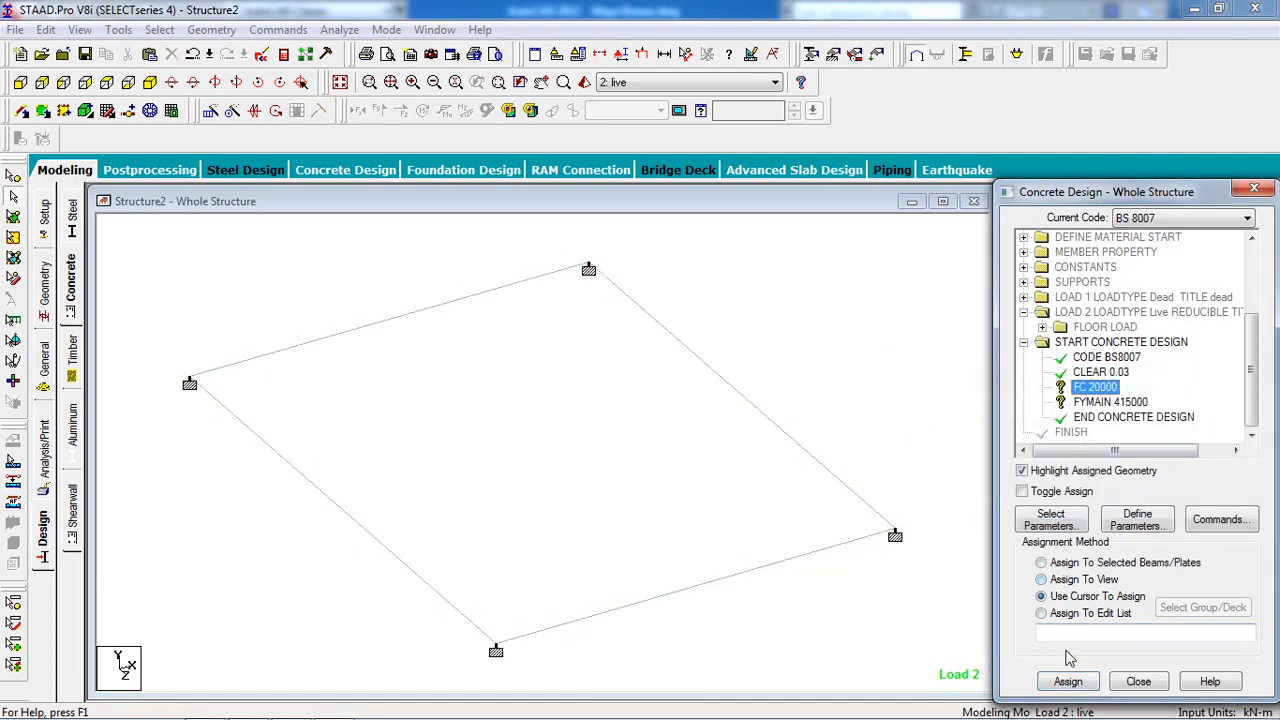
{"action": "left_click", "coordinate": [1080, 580]}
{"action": "left_click", "coordinate": [1068, 681]}
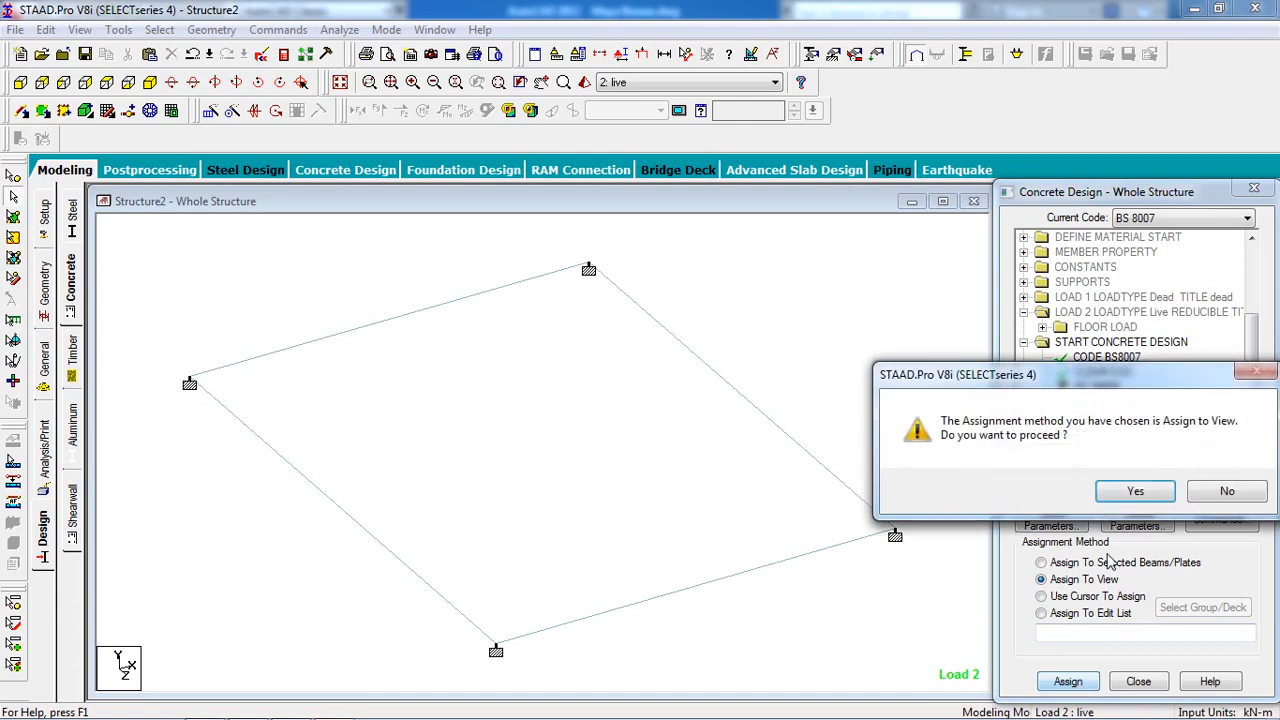
{"action": "left_click", "coordinate": [1136, 491]}
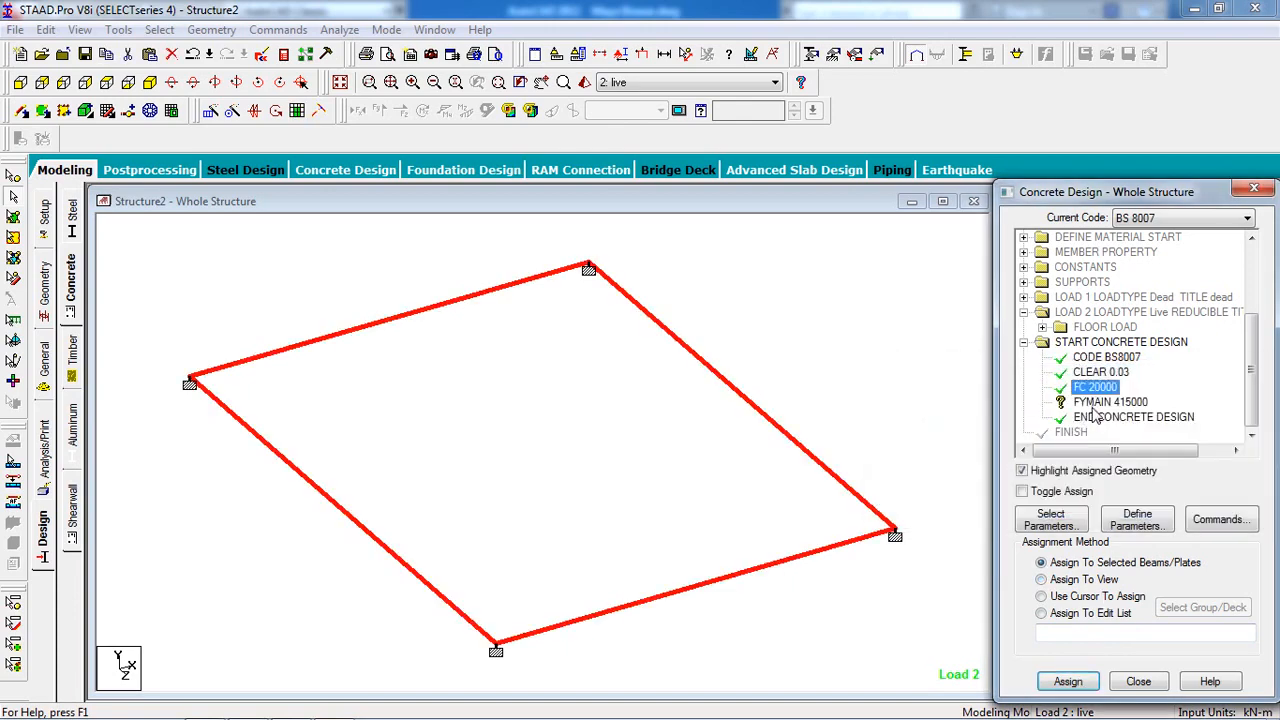
Assign FYMAIN 415000 steel yield strength to the whole view and bring up the design commands list.
{"action": "left_click", "coordinate": [1100, 401]}
{"action": "left_click", "coordinate": [1060, 580]}
{"action": "left_click", "coordinate": [1068, 681]}
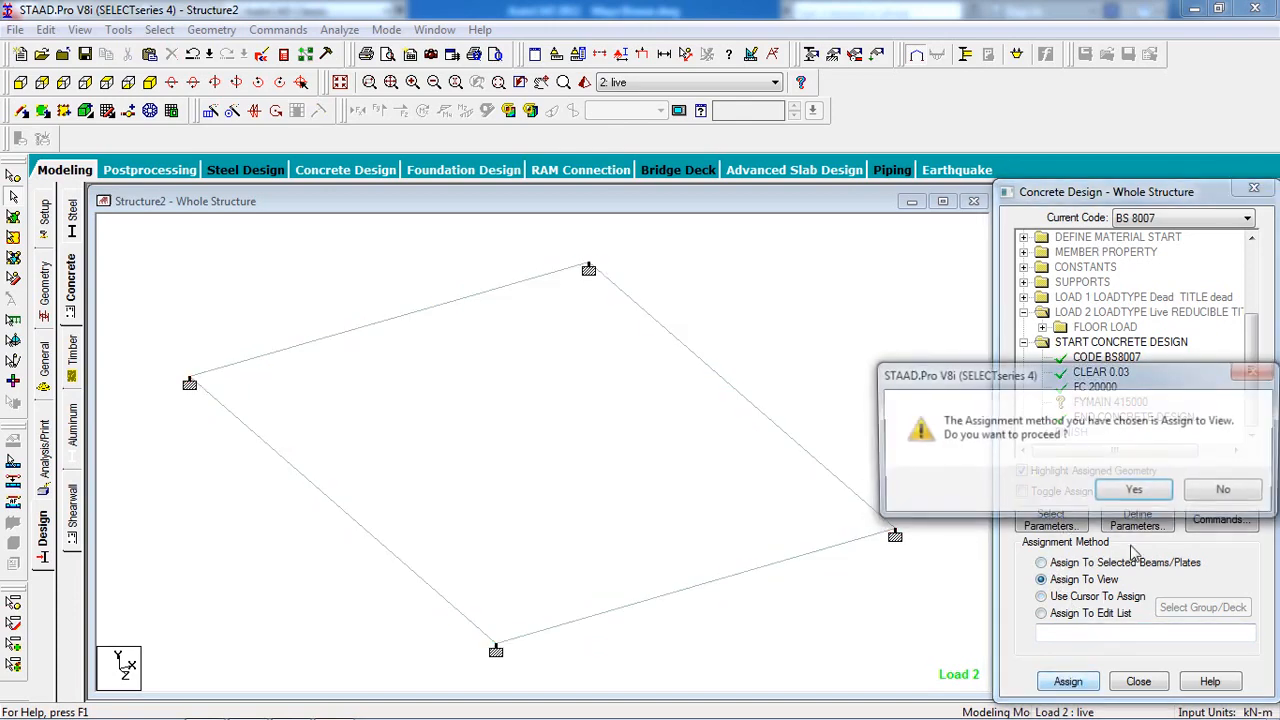
{"action": "left_click", "coordinate": [1136, 491]}
{"action": "left_click", "coordinate": [1220, 520]}
Add the DESIGN BEAM and DESIGN ELEMENT commands to the BS8007 design block.
{"action": "left_click", "coordinate": [804, 310]}
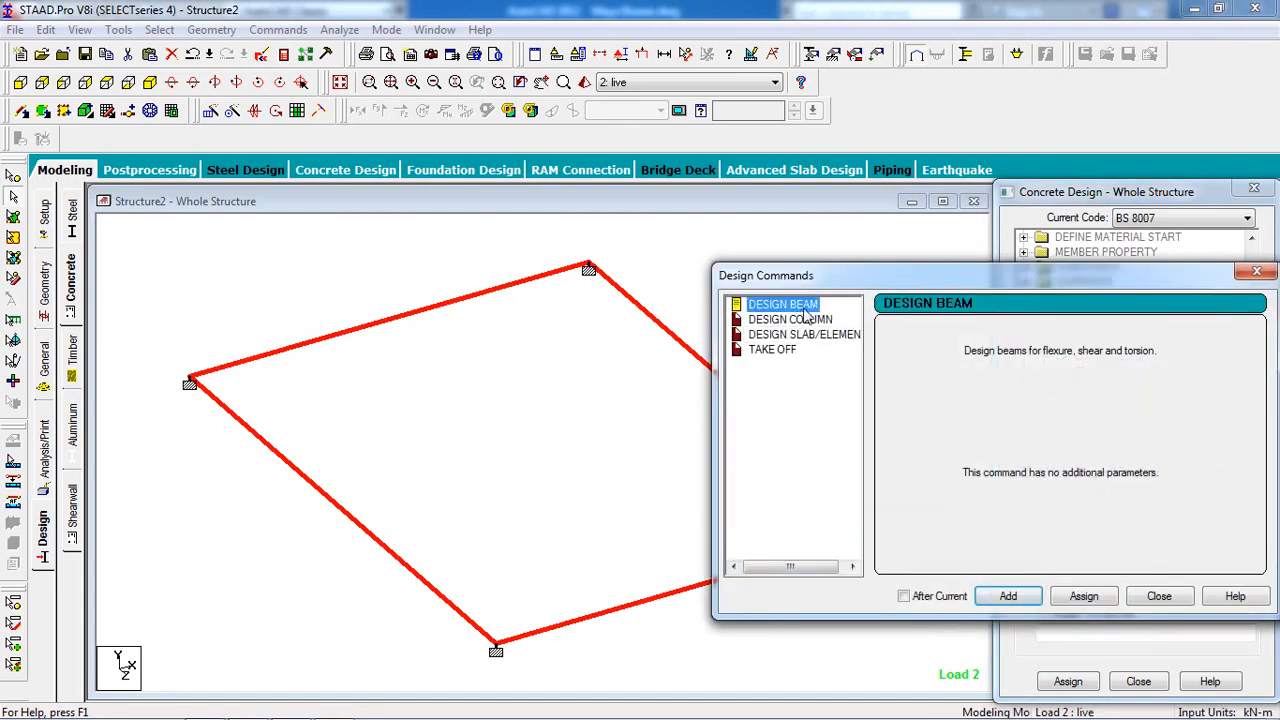
{"action": "left_click", "coordinate": [1003, 598]}
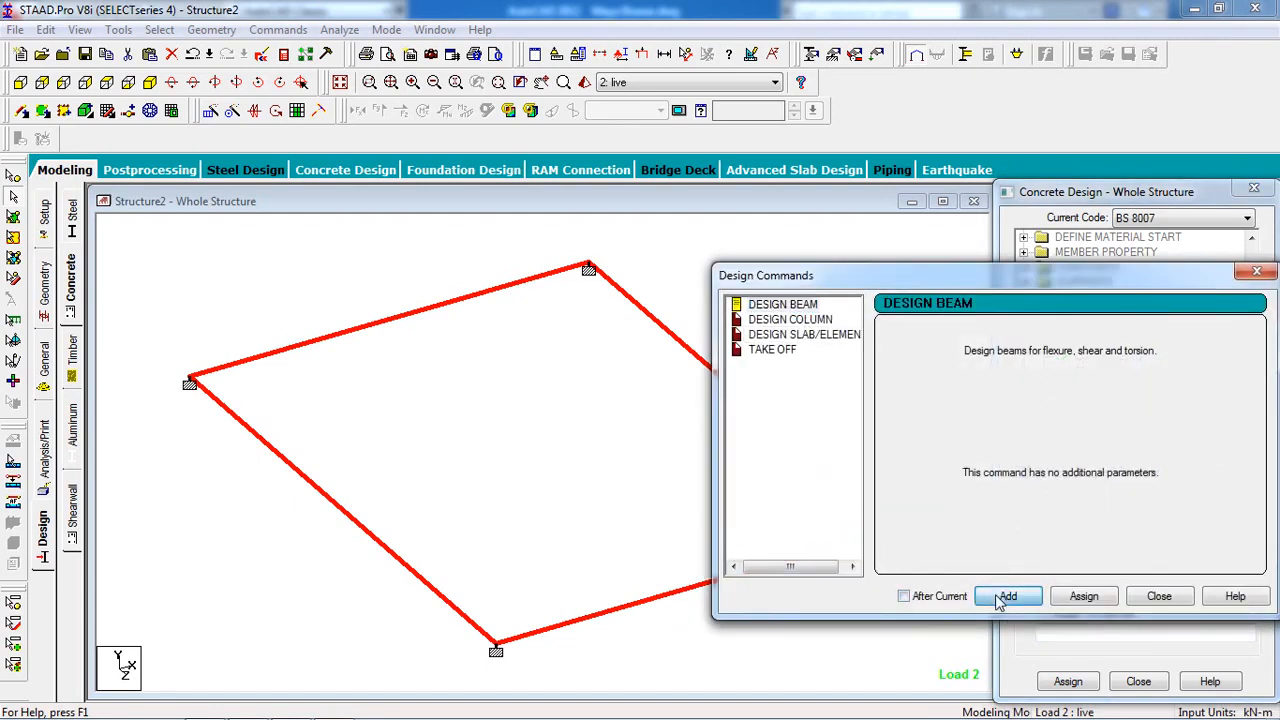
{"action": "left_click", "coordinate": [799, 334]}
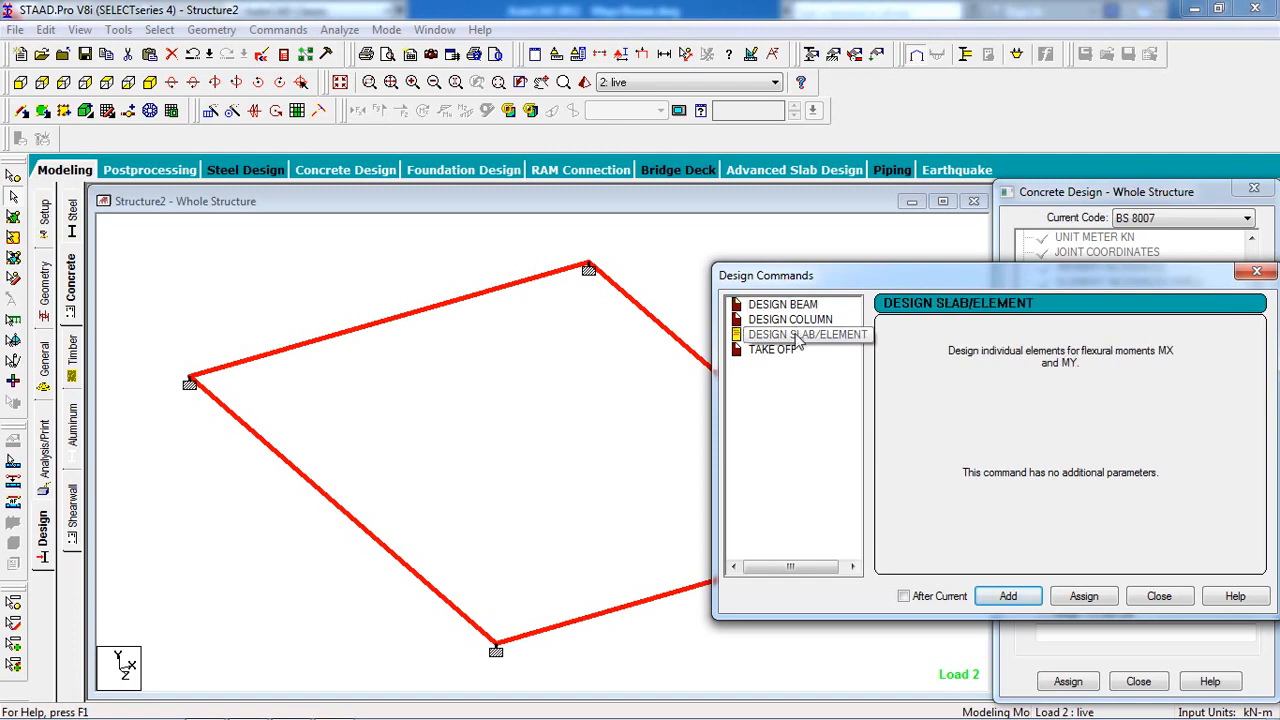
{"action": "left_click", "coordinate": [1012, 597]}
{"action": "left_click", "coordinate": [1158, 596]}
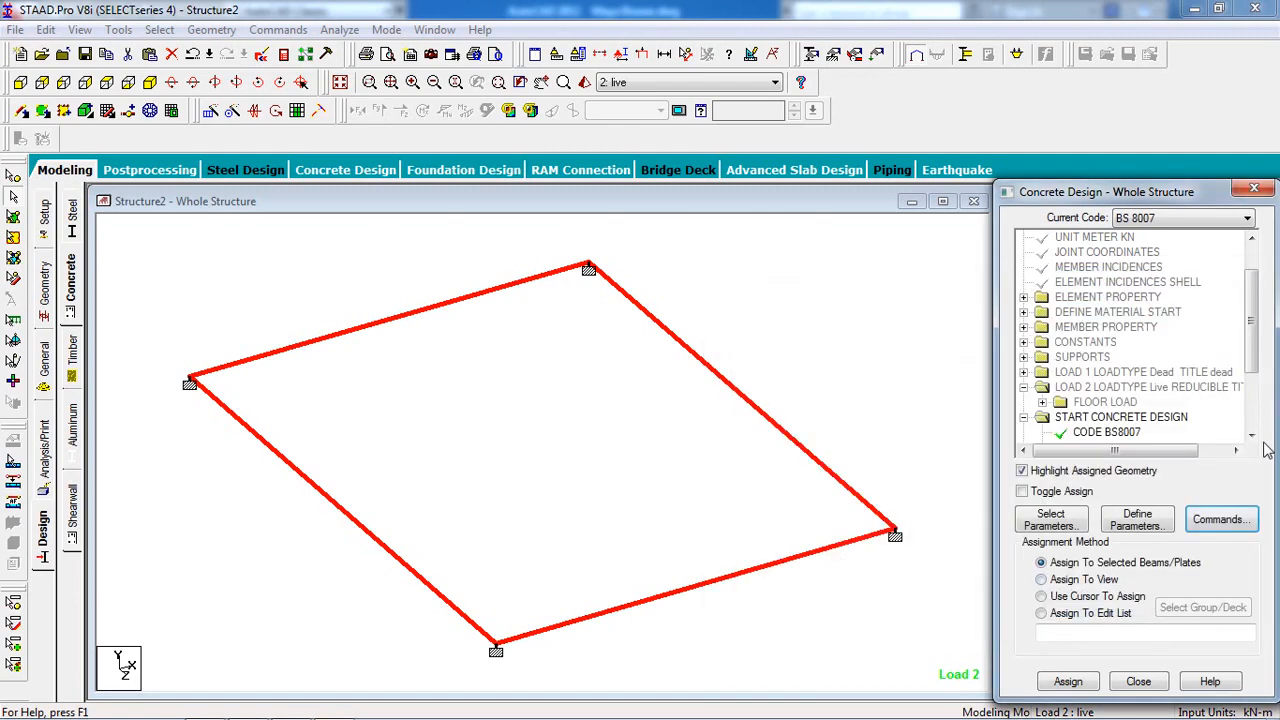
{"action": "scroll", "coordinate": [1125, 400], "scroll_direction": "down", "scroll_amount": 3}
Assign DESIGN BEAM to the four frame beams, 1 to 4.
{"action": "left_click", "coordinate": [1120, 389]}
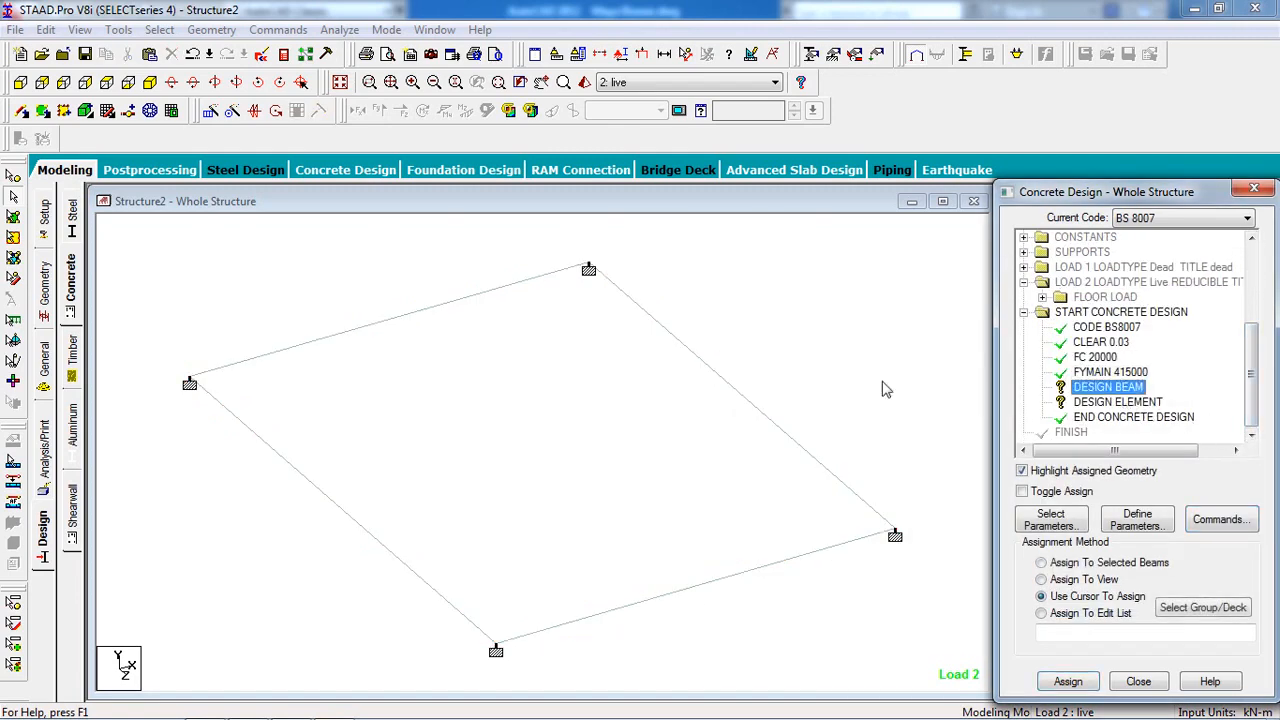
{"action": "left_click", "coordinate": [752, 349]}
{"action": "scroll", "coordinate": [752, 349], "scroll_direction": "down", "scroll_amount": 3}
{"action": "left_click_drag", "start_coordinate": [831, 262], "coordinate": [262, 608]}
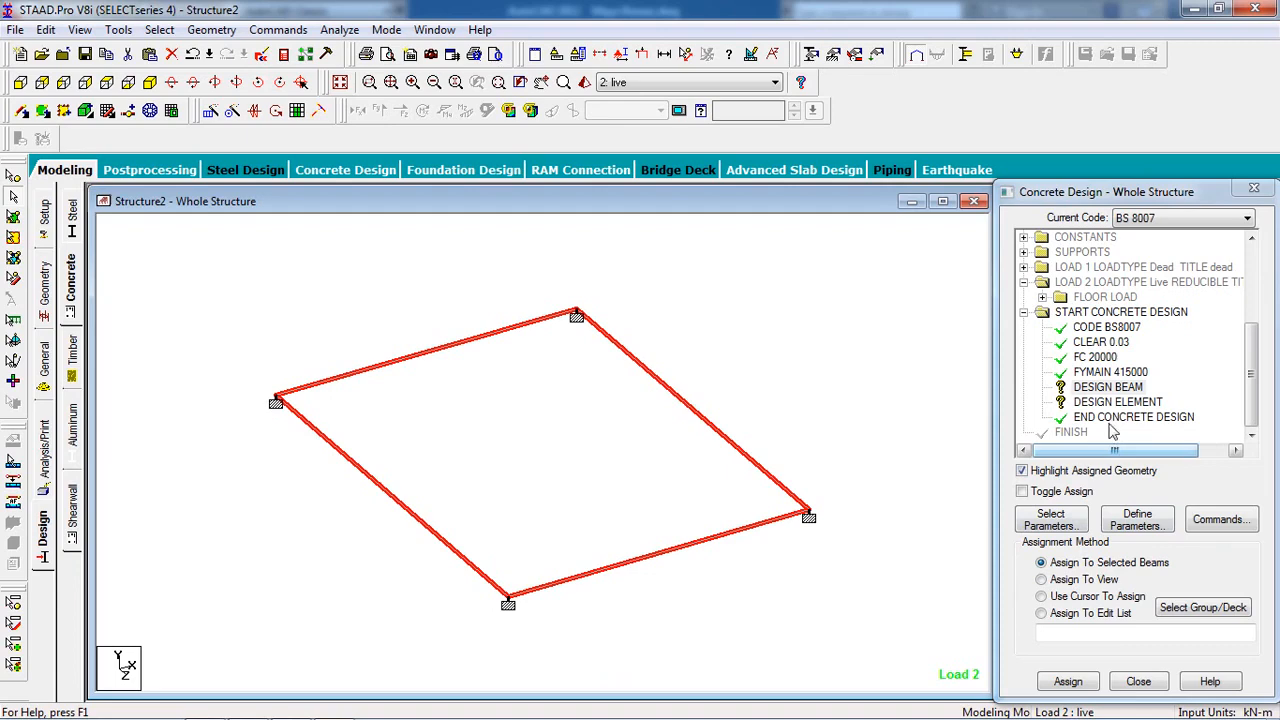
{"action": "left_click", "coordinate": [1108, 388]}
{"action": "left_click", "coordinate": [1068, 681]}
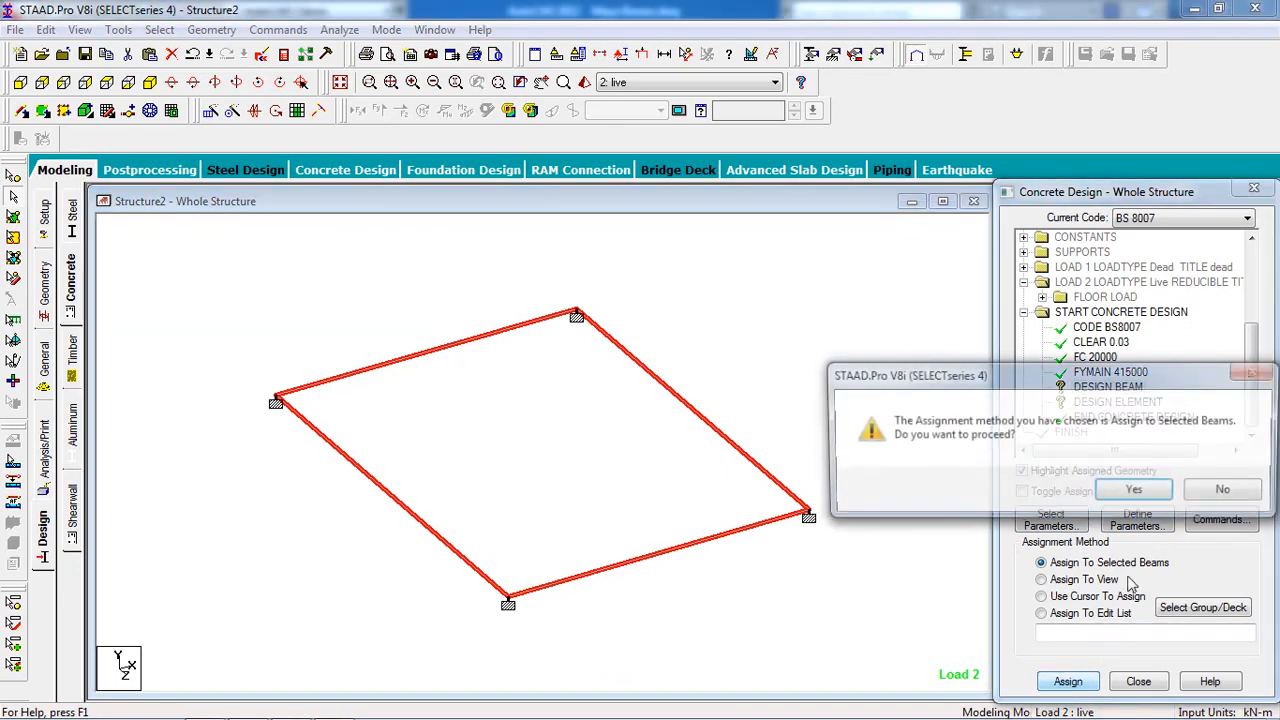
{"action": "left_click", "coordinate": [1138, 496]}
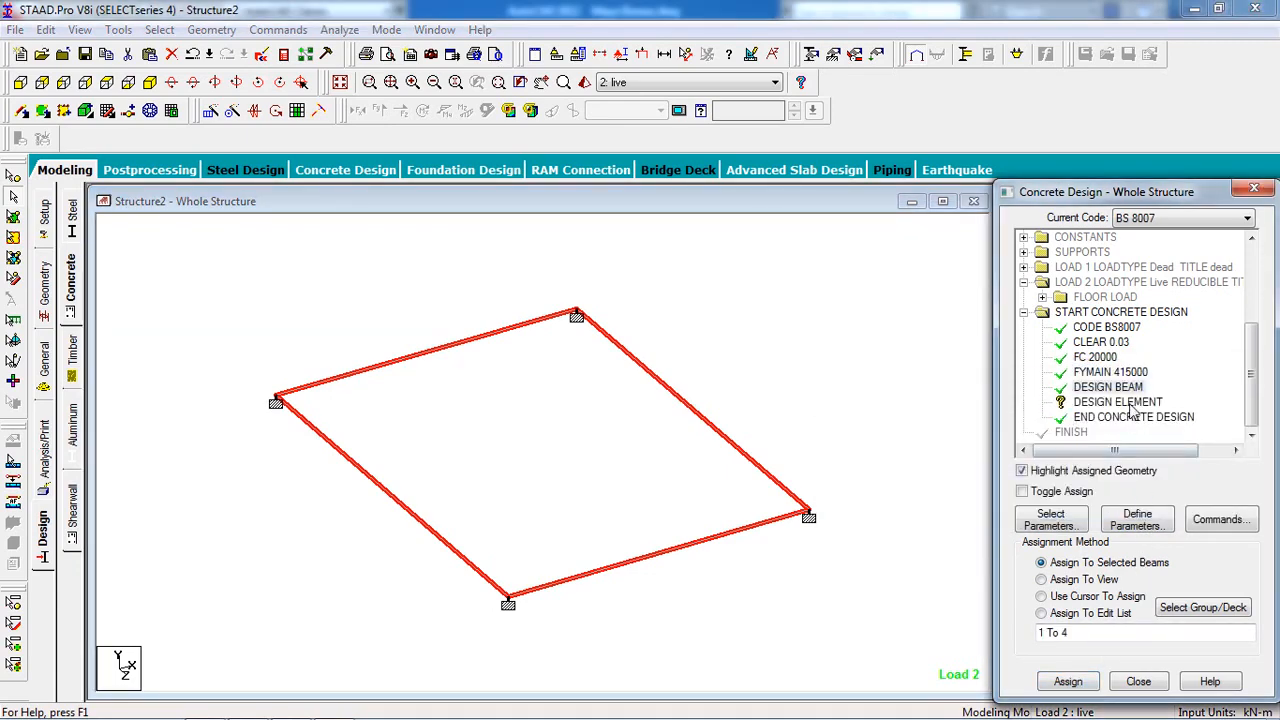
Assign DESIGN ELEMENT to the selected slab plate.
{"action": "left_click", "coordinate": [1118, 402]}
{"action": "left_click", "coordinate": [13, 216]}
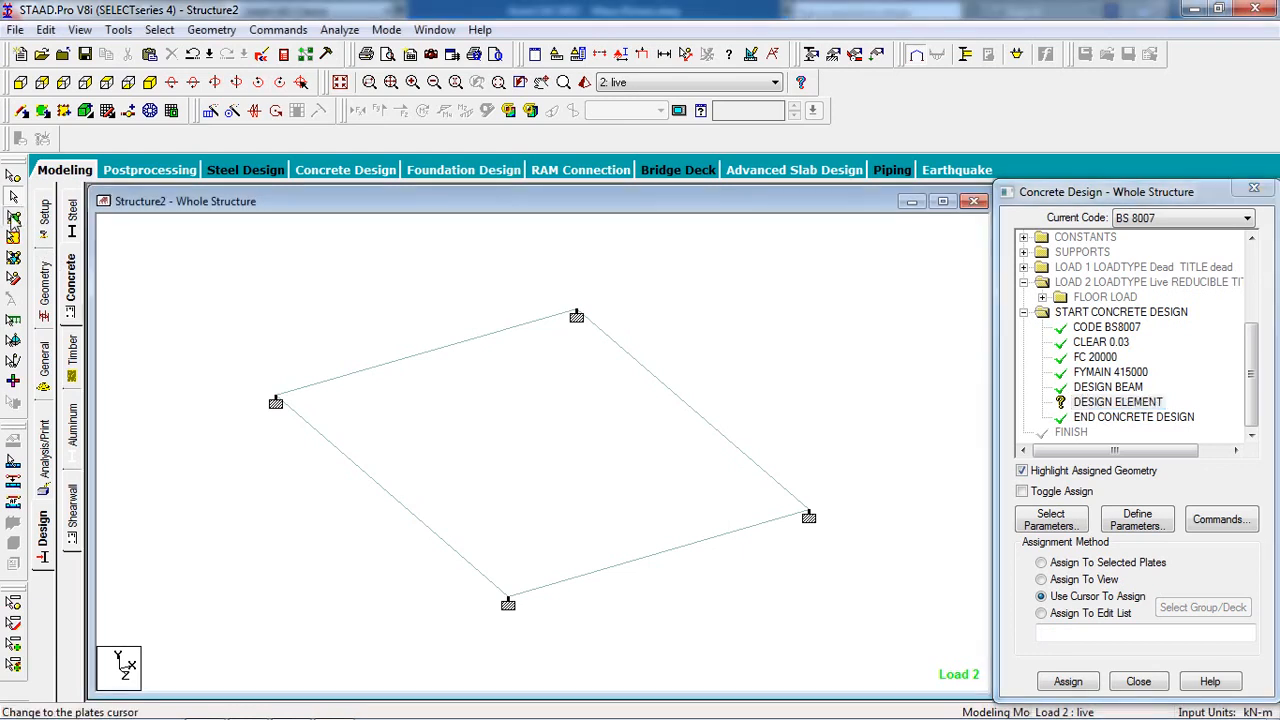
{"action": "left_click", "coordinate": [420, 406]}
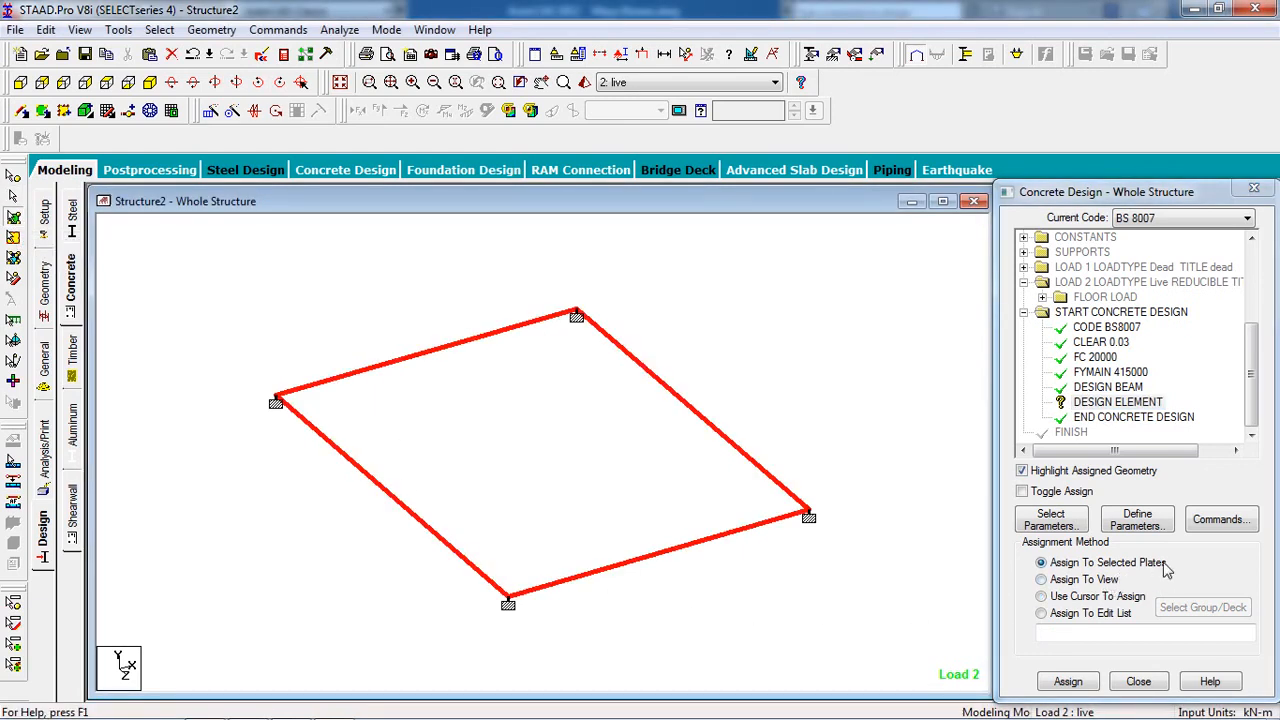
{"action": "left_click", "coordinate": [1068, 683]}
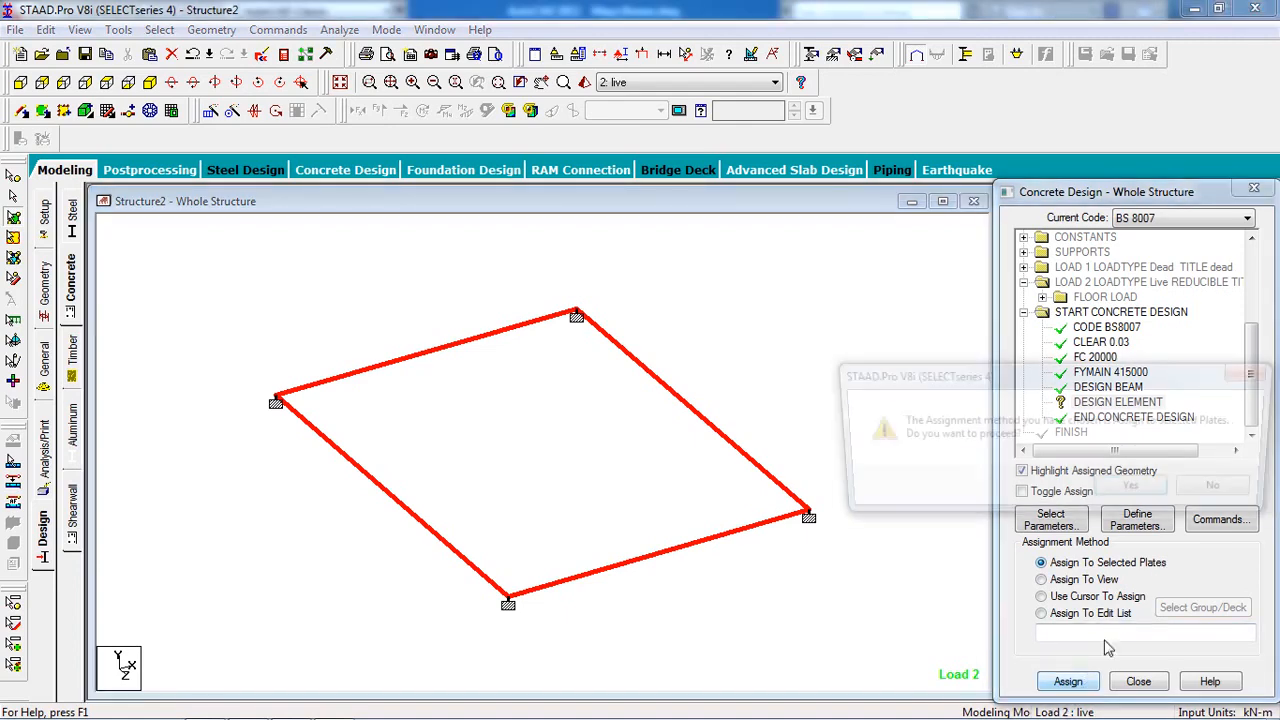
{"action": "left_click", "coordinate": [1140, 492]}
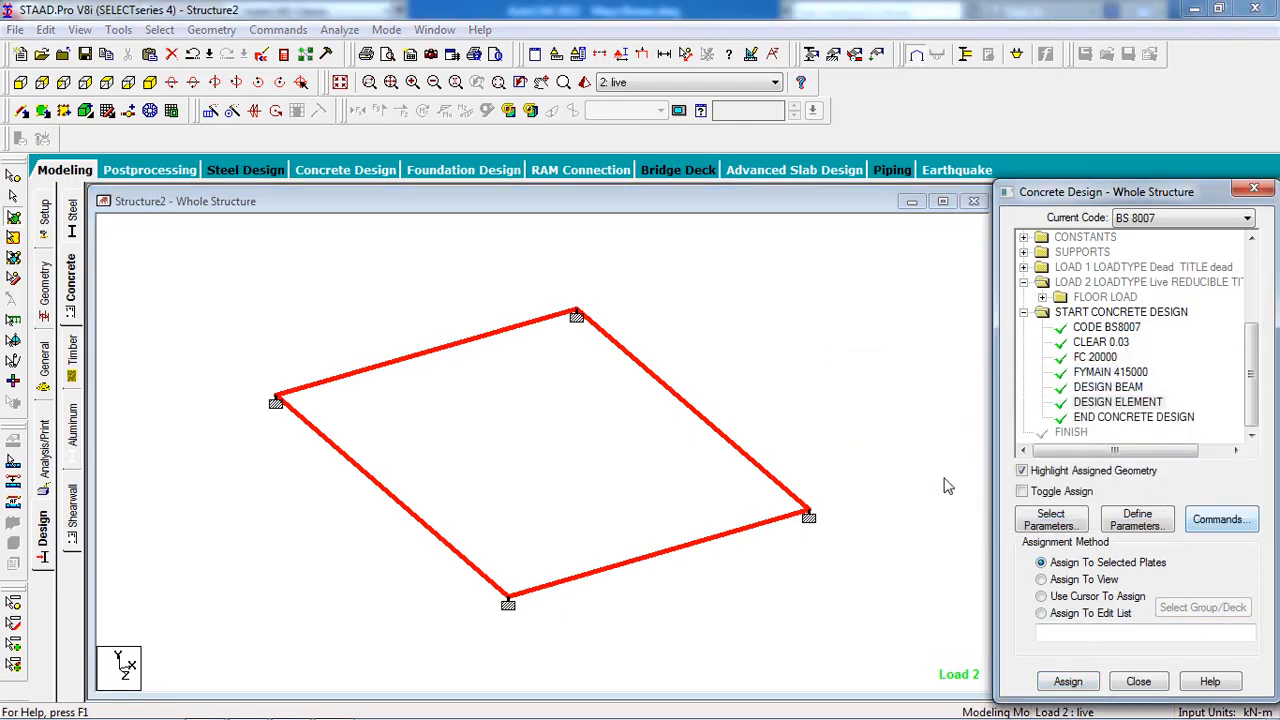
Add a PERFORM ANALYSIS command with no print option.
{"action": "left_click", "coordinate": [276, 29]}
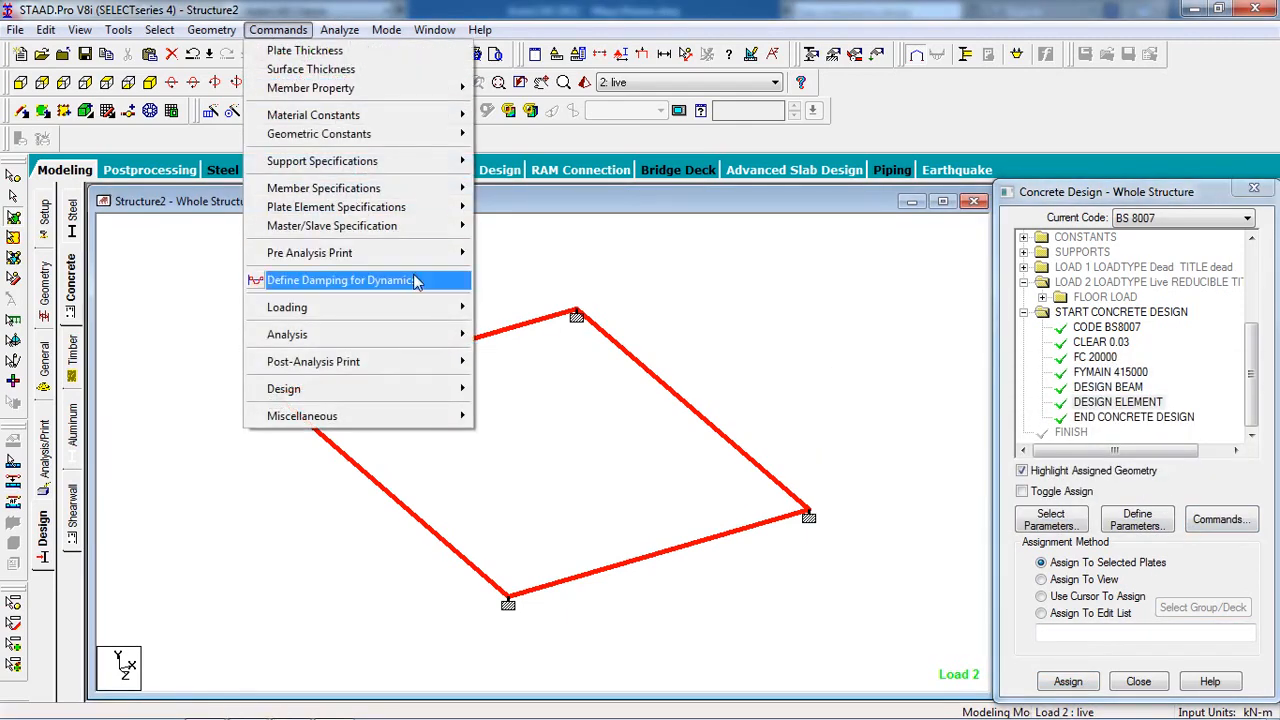
{"action": "mouse_move", "coordinate": [429, 336]}
{"action": "left_click", "coordinate": [510, 337]}
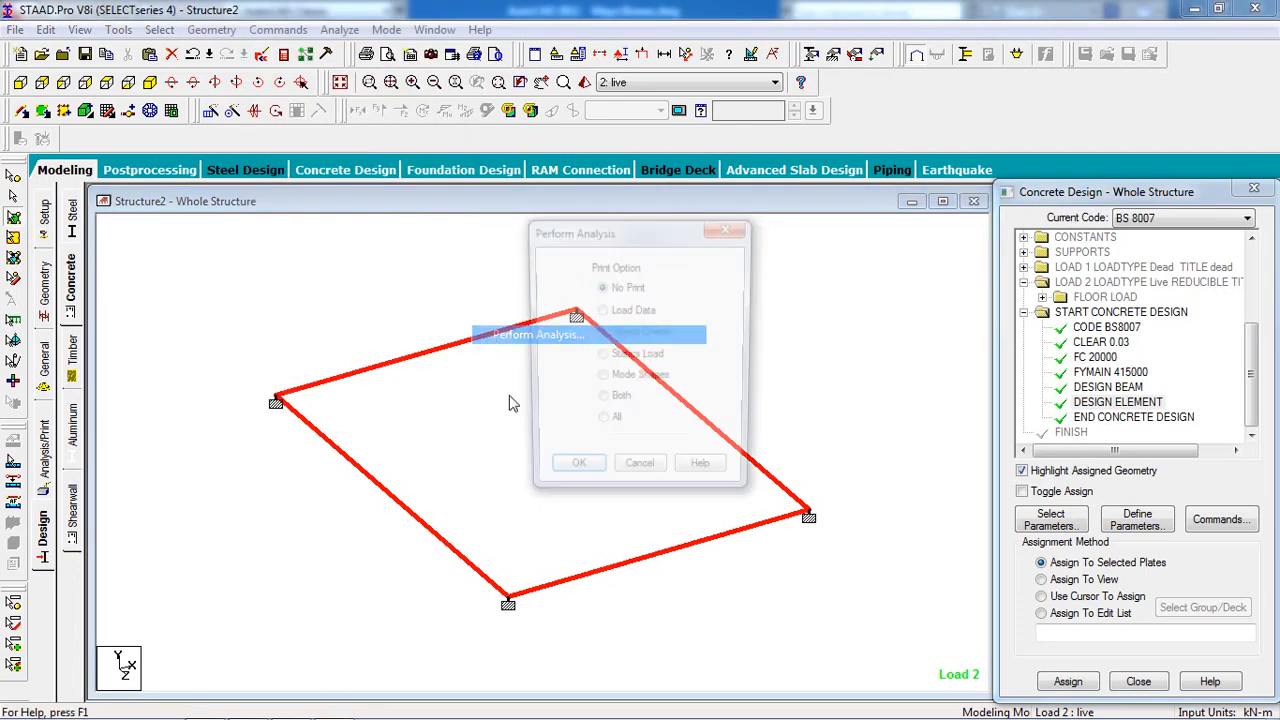
{"action": "left_click", "coordinate": [575, 477]}
Save the model, run the analysis and design, and choose to view the output file.
{"action": "left_click", "coordinate": [339, 29]}
{"action": "left_click", "coordinate": [357, 52]}
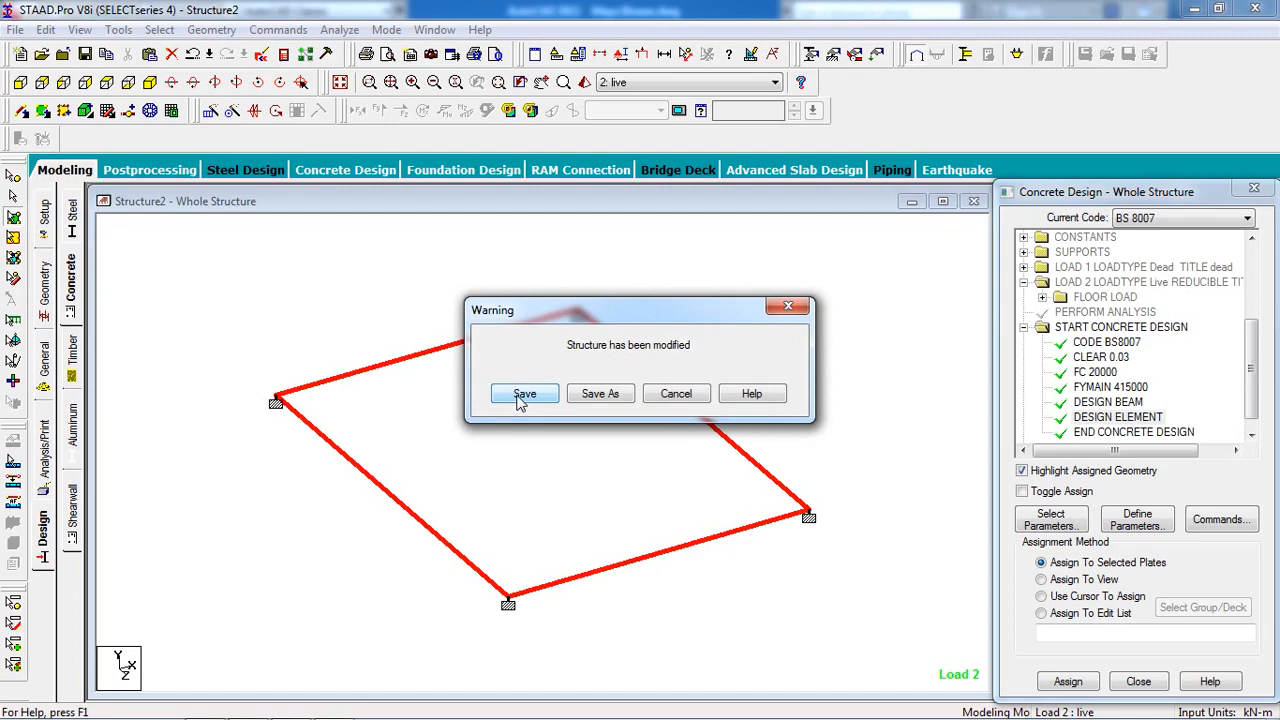
{"action": "left_click", "coordinate": [519, 395]}
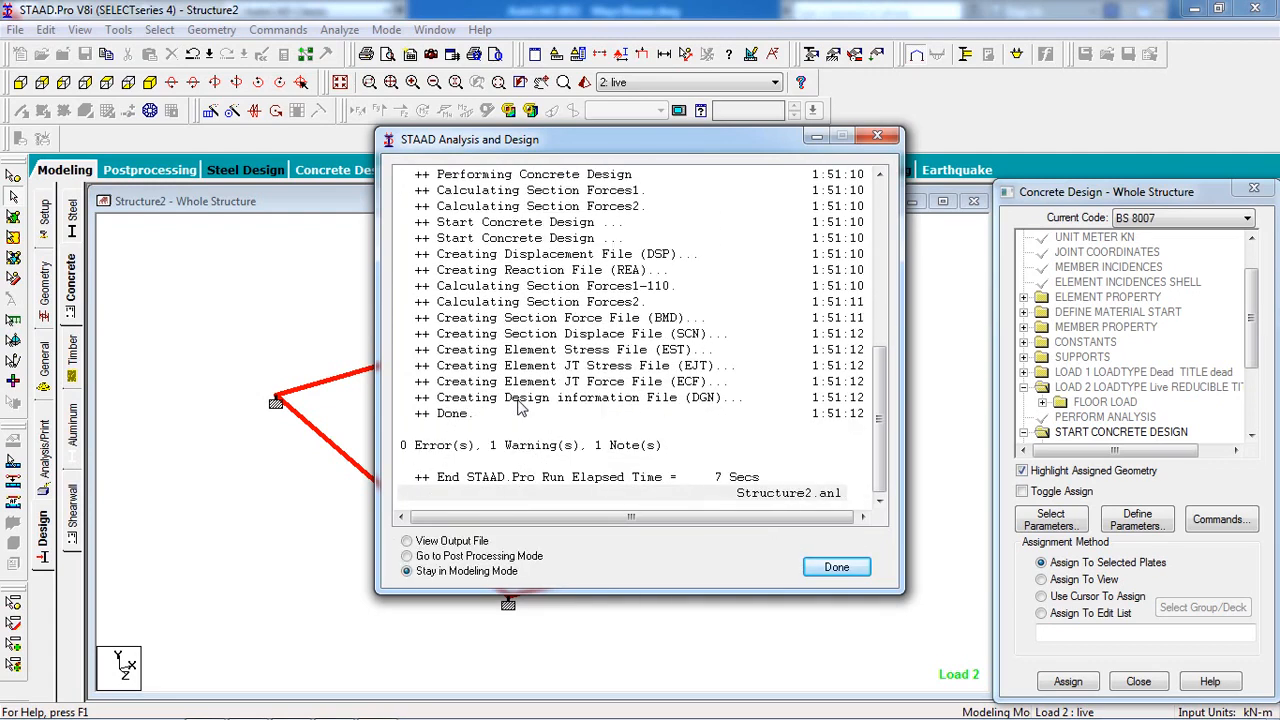
{"action": "left_click", "coordinate": [452, 541]}
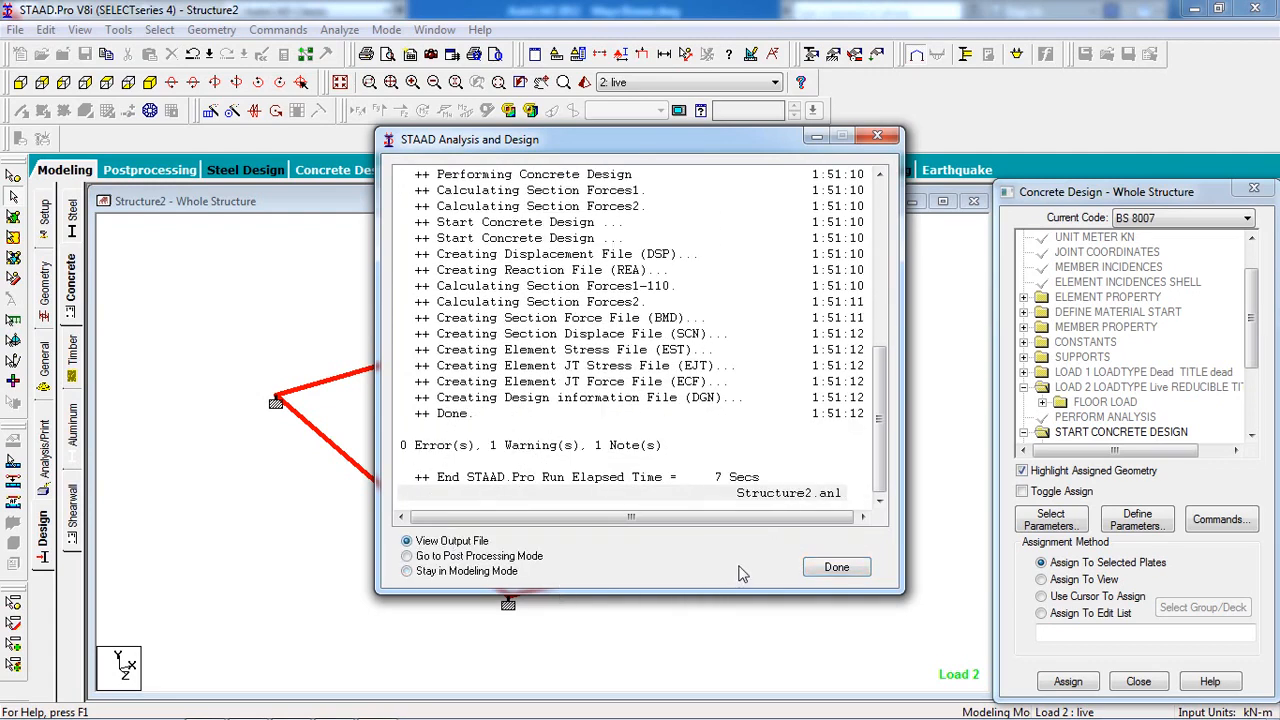
Open the output report and check the degrees-of-freedom warning.
{"action": "left_click", "coordinate": [836, 567]}
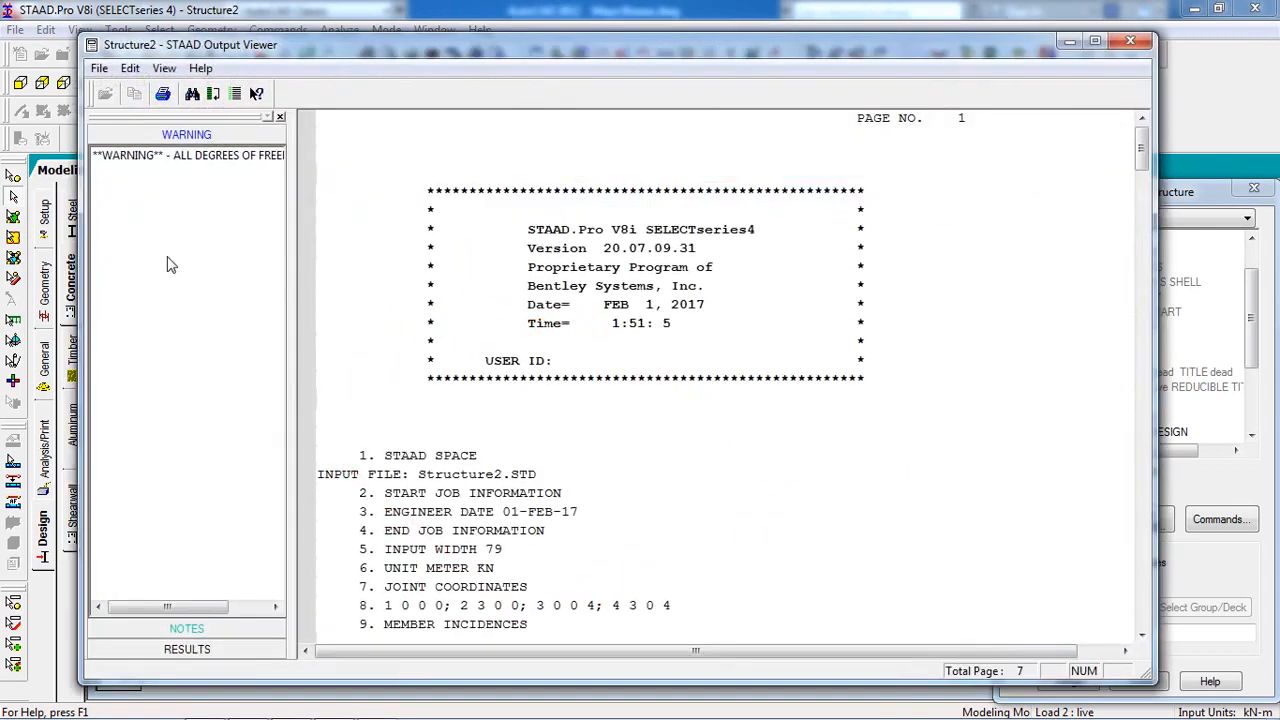
{"action": "left_click", "coordinate": [158, 158]}
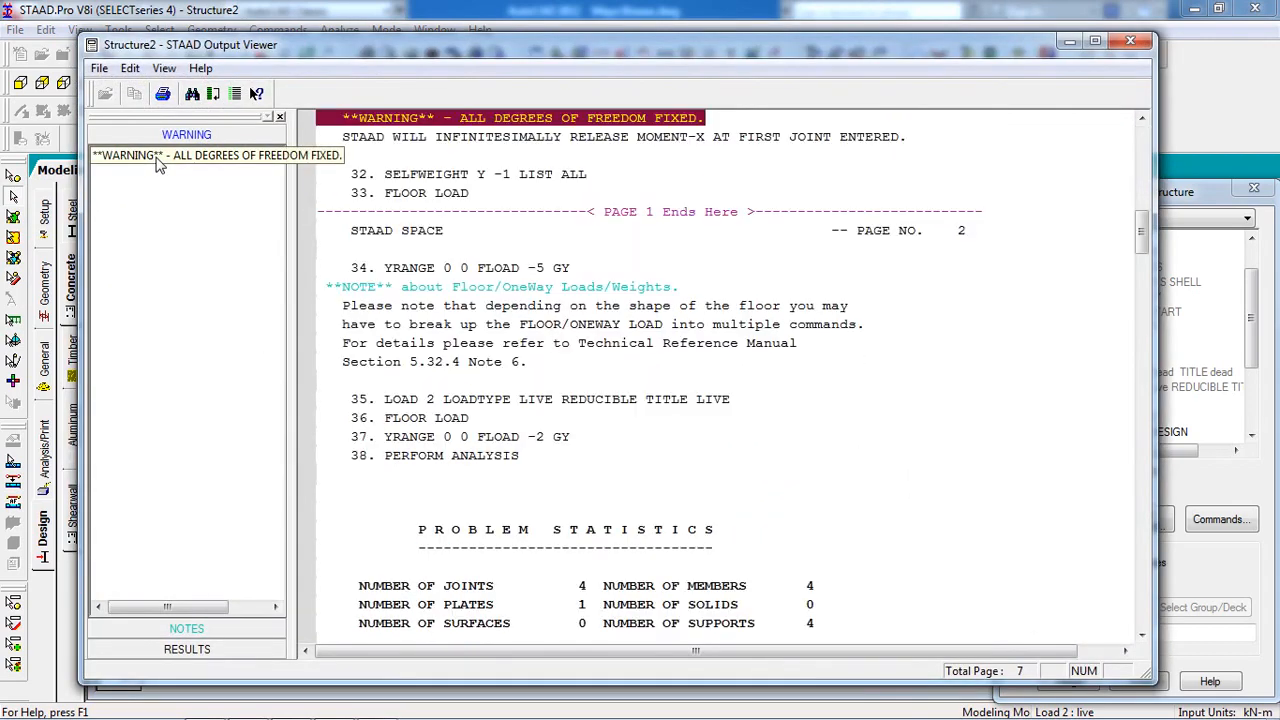
{"action": "left_click", "coordinate": [710, 157]}
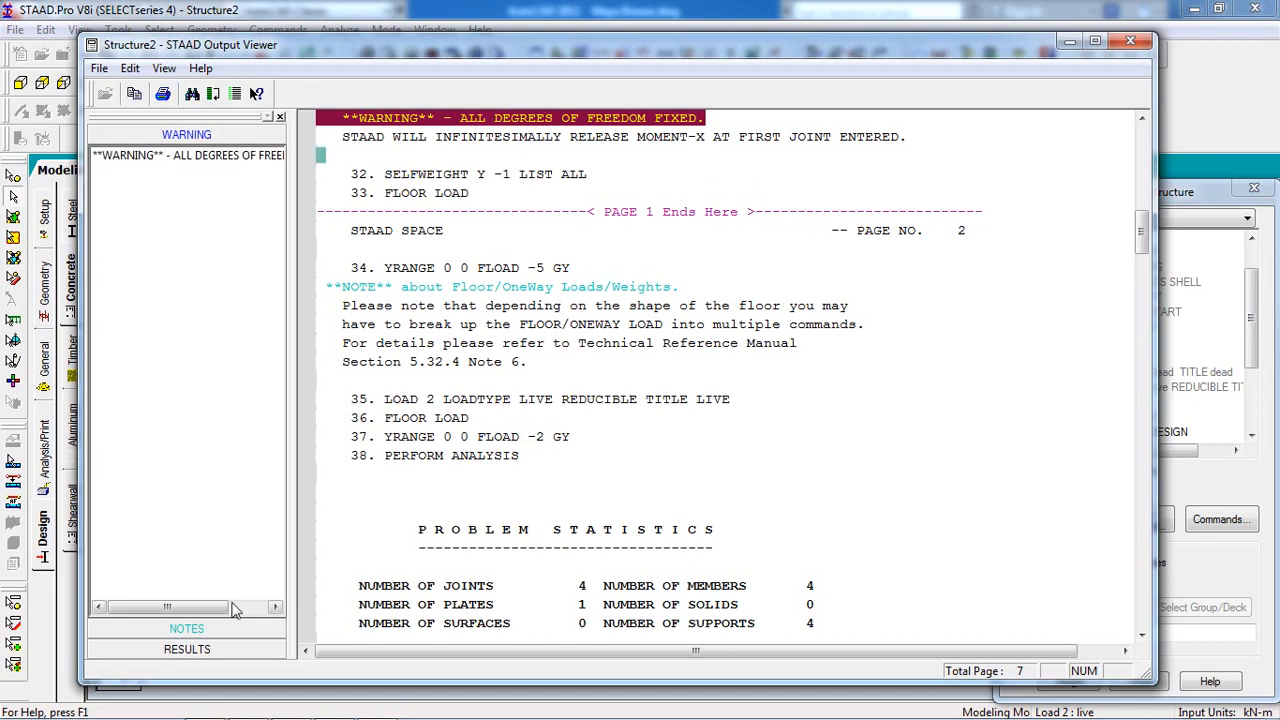
Go to the concrete design results and locate the element 5 design on page 6.
{"action": "left_click", "coordinate": [187, 649]}
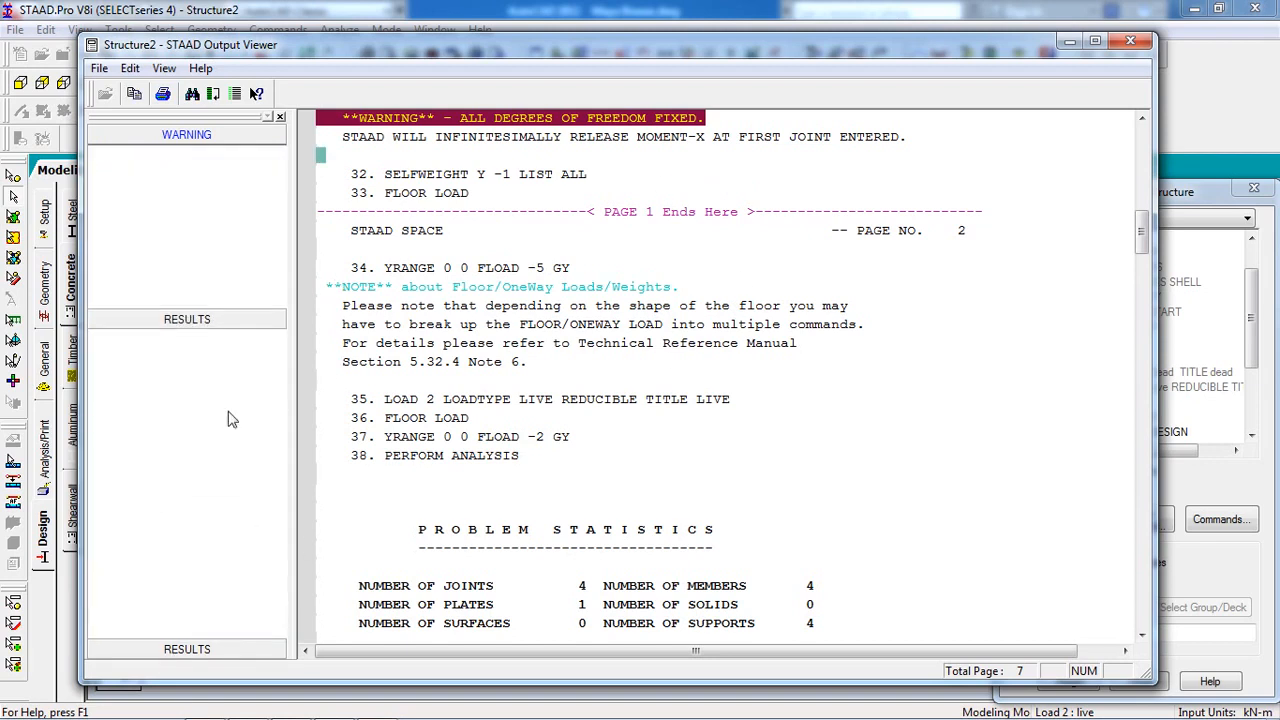
{"action": "left_click", "coordinate": [160, 197]}
{"action": "left_click", "coordinate": [547, 418]}
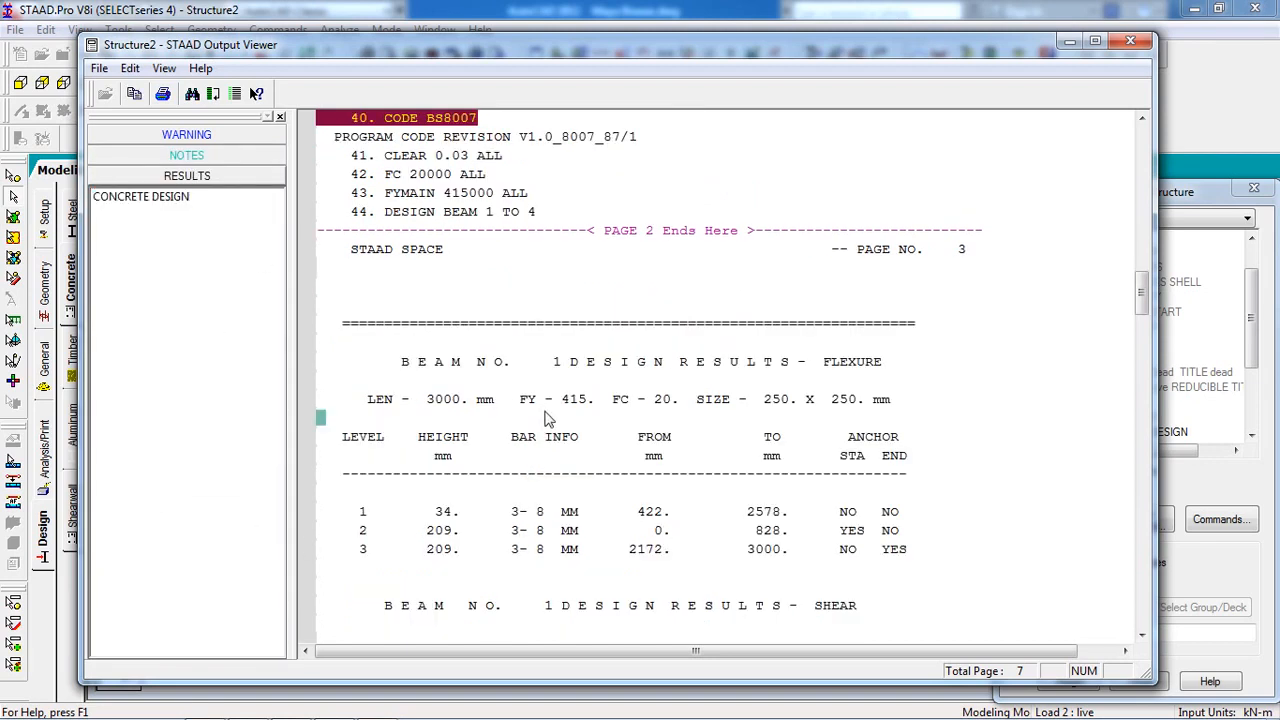
{"action": "scroll", "coordinate": [556, 460], "scroll_direction": "down", "scroll_amount": 12}
{"action": "scroll", "coordinate": [567, 507], "scroll_direction": "down", "scroll_amount": 20}
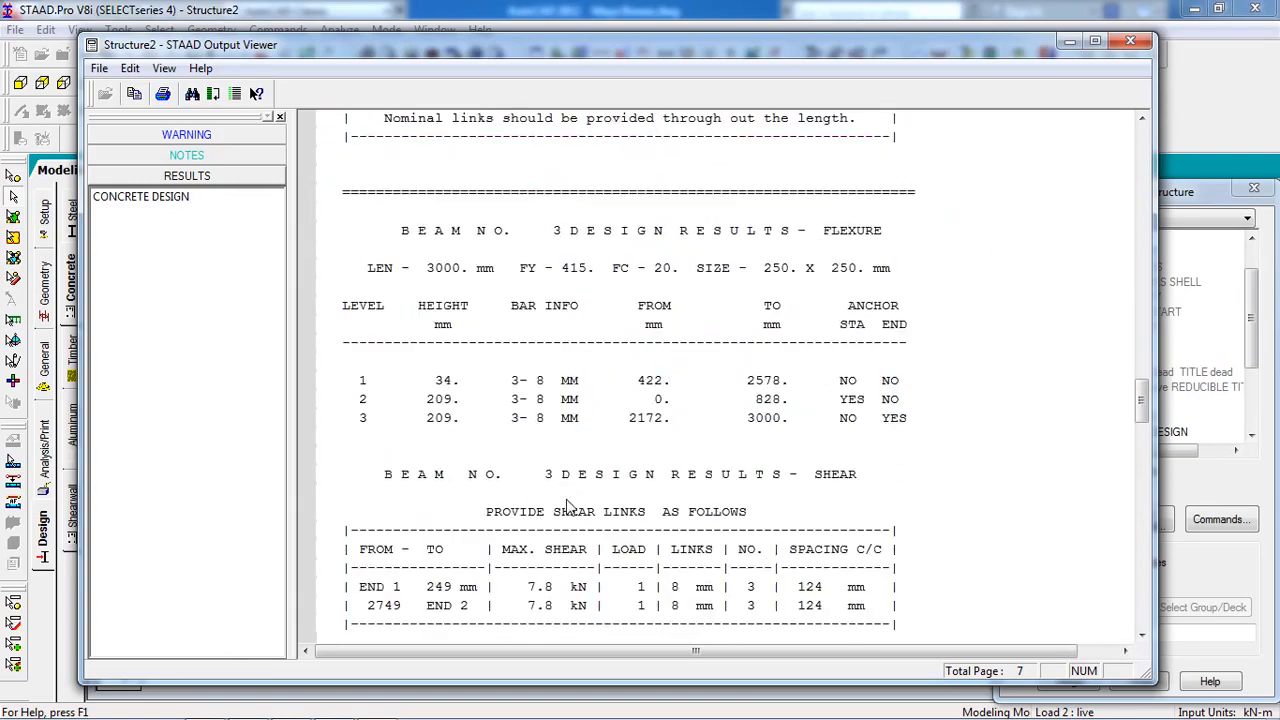
{"action": "scroll", "coordinate": [567, 507], "scroll_direction": "up", "scroll_amount": 4}
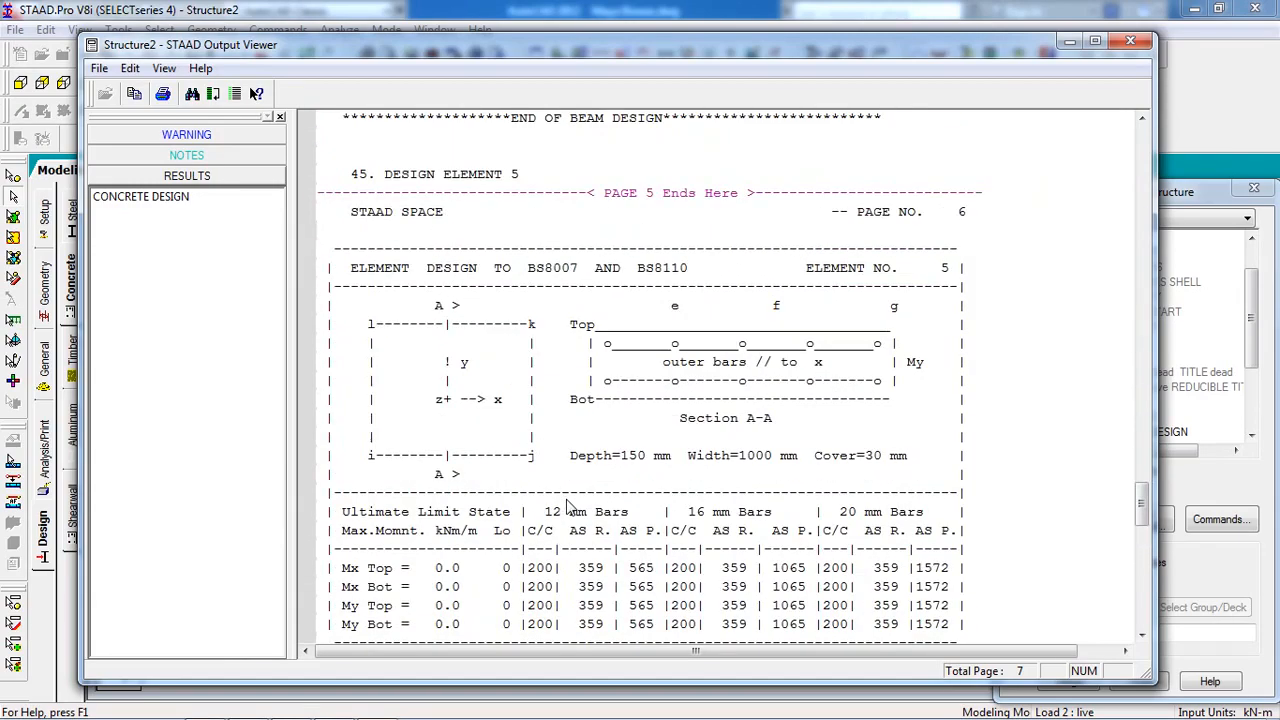
{"action": "left_click", "coordinate": [402, 270]}
{"action": "left_click", "coordinate": [418, 219]}
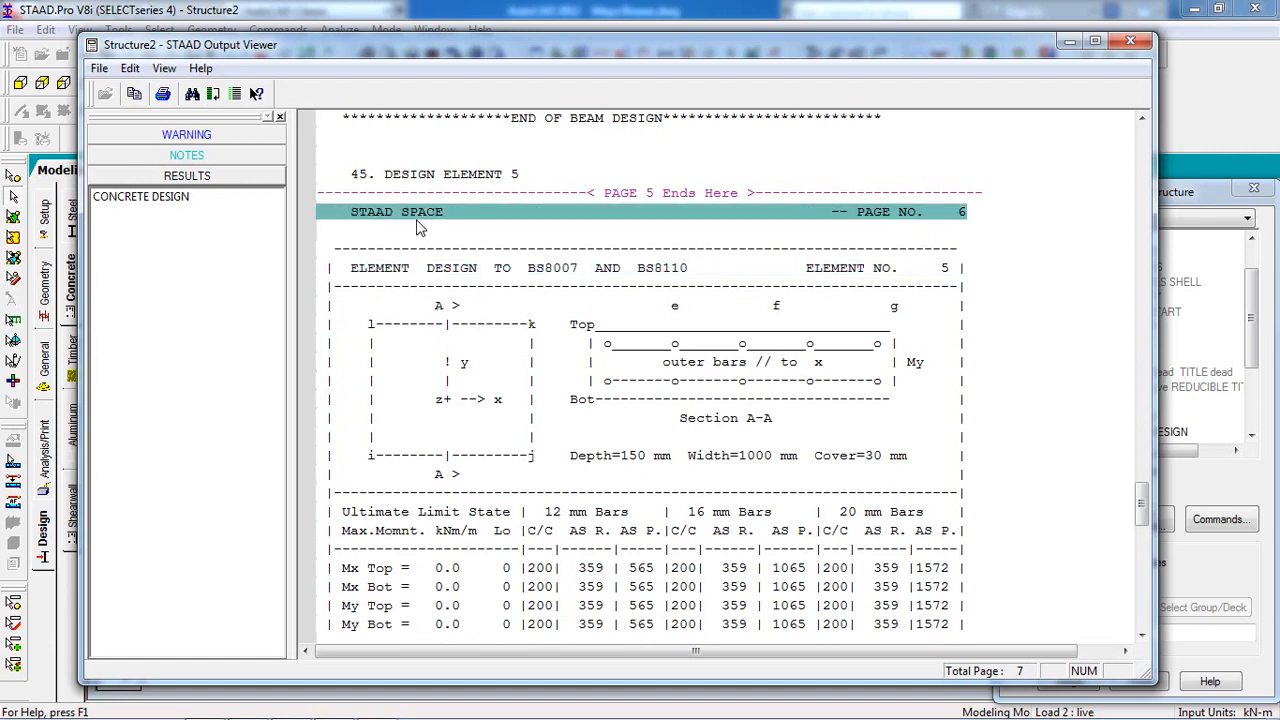
{"action": "left_click", "coordinate": [437, 279]}
{"action": "scroll", "coordinate": [548, 280], "scroll_direction": "down", "scroll_amount": 4}
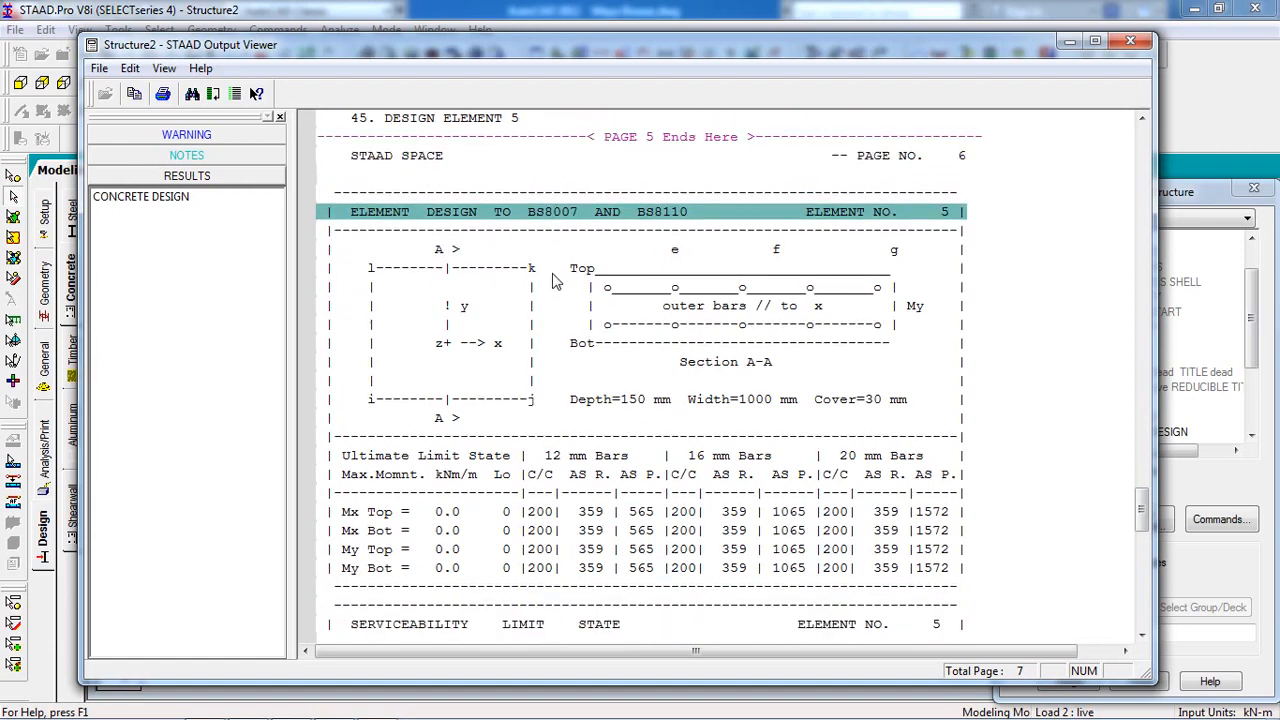
{"action": "scroll", "coordinate": [553, 280], "scroll_direction": "up", "scroll_amount": 1}
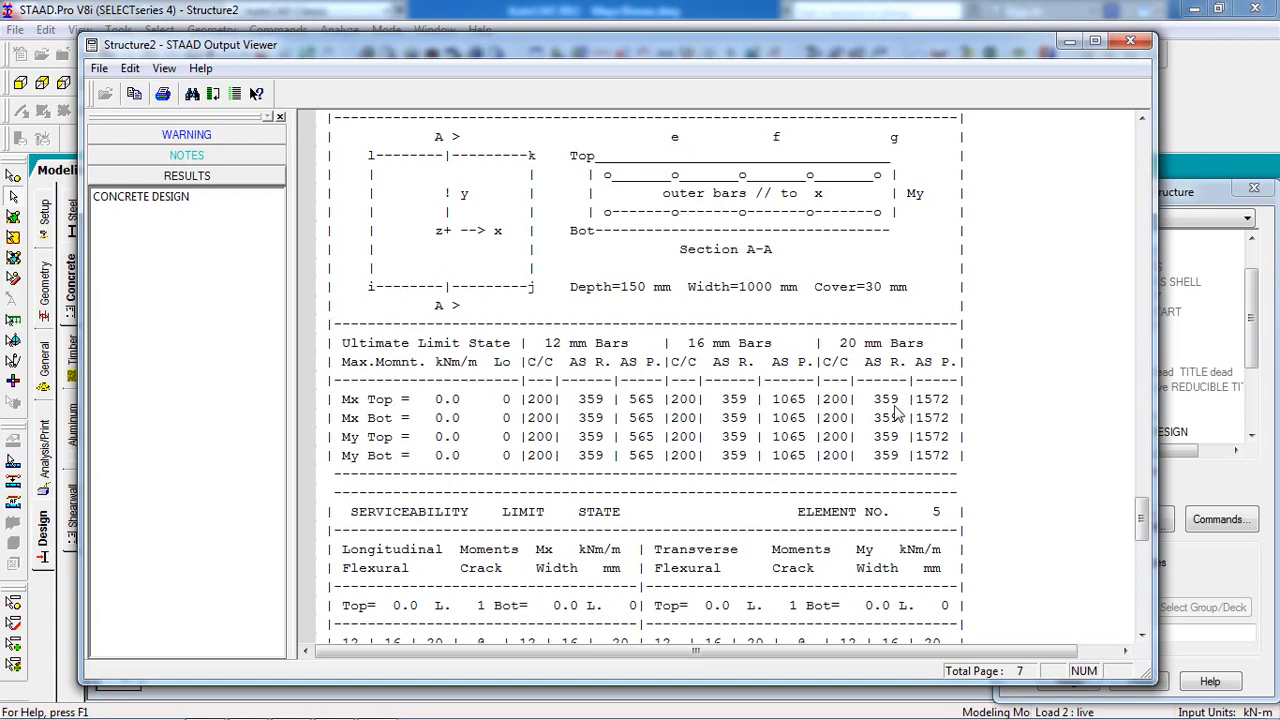
Review the Ultimate Limit State bar size and maximum moment rows, then close the report.
{"action": "left_click", "coordinate": [578, 347]}
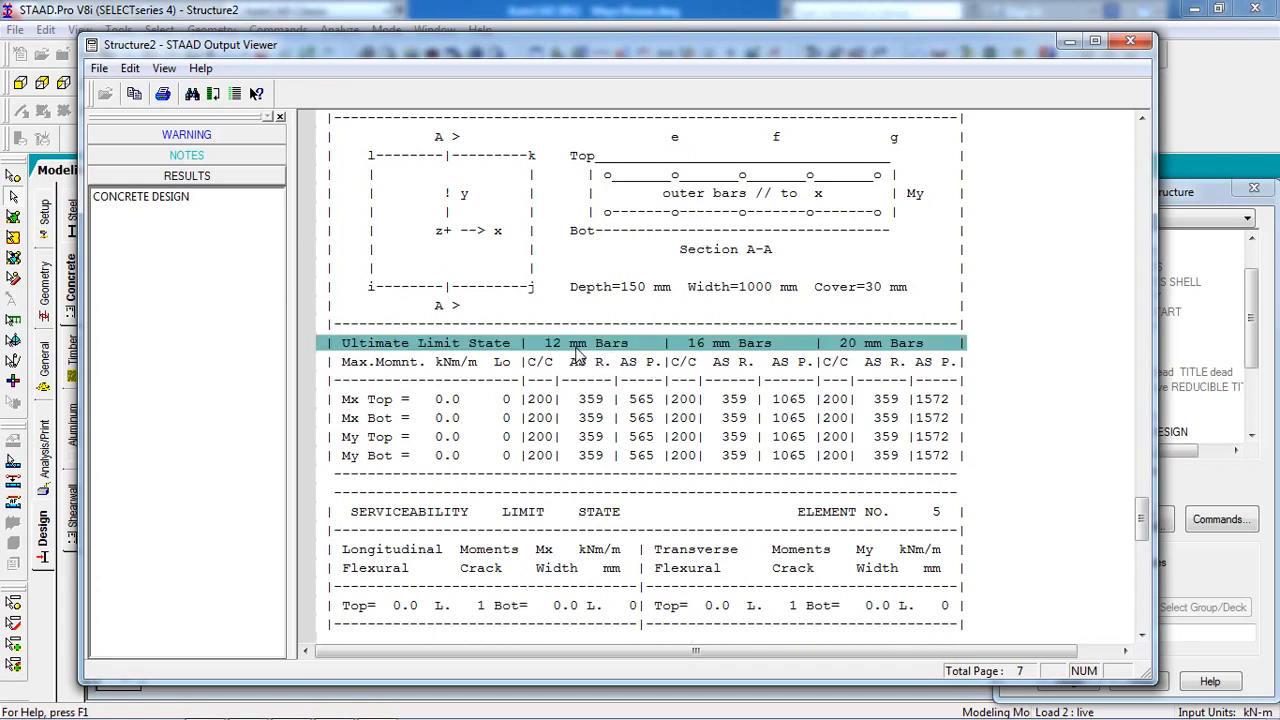
{"action": "left_click", "coordinate": [579, 366]}
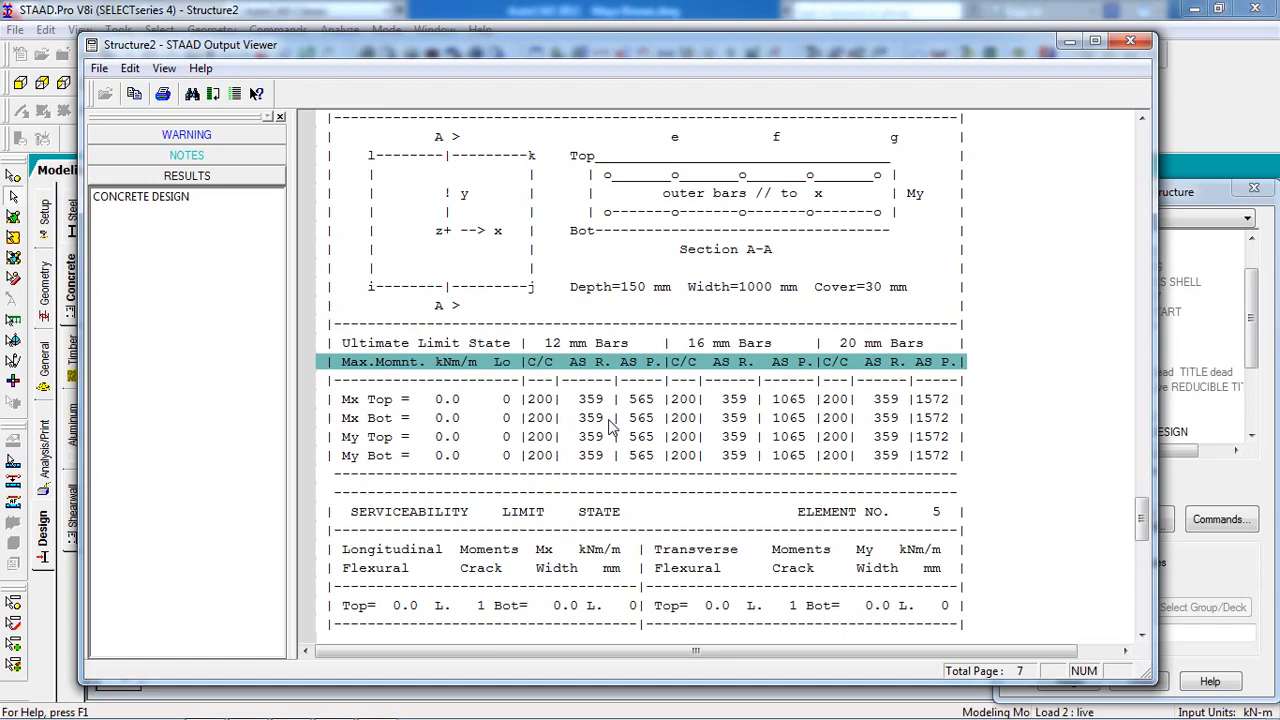
{"action": "scroll", "coordinate": [613, 427], "scroll_direction": "down", "scroll_amount": 20}
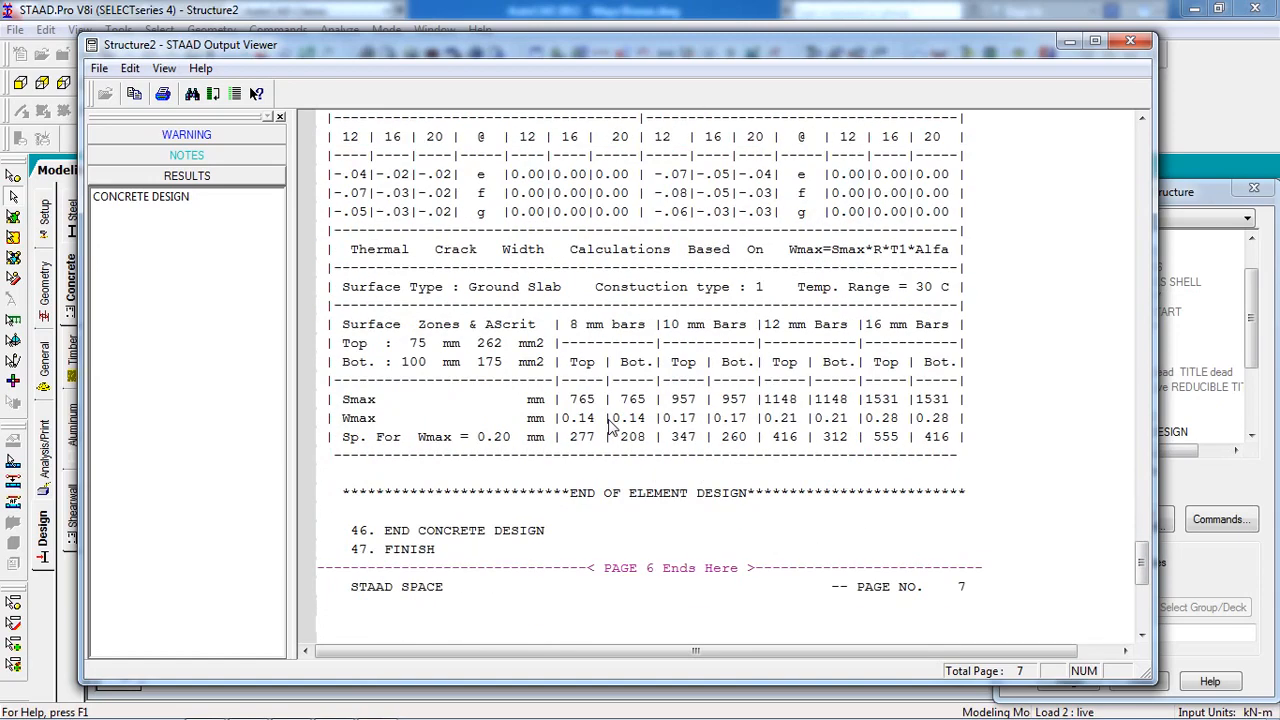
{"action": "scroll", "coordinate": [607, 476], "scroll_direction": "up", "scroll_amount": 8}
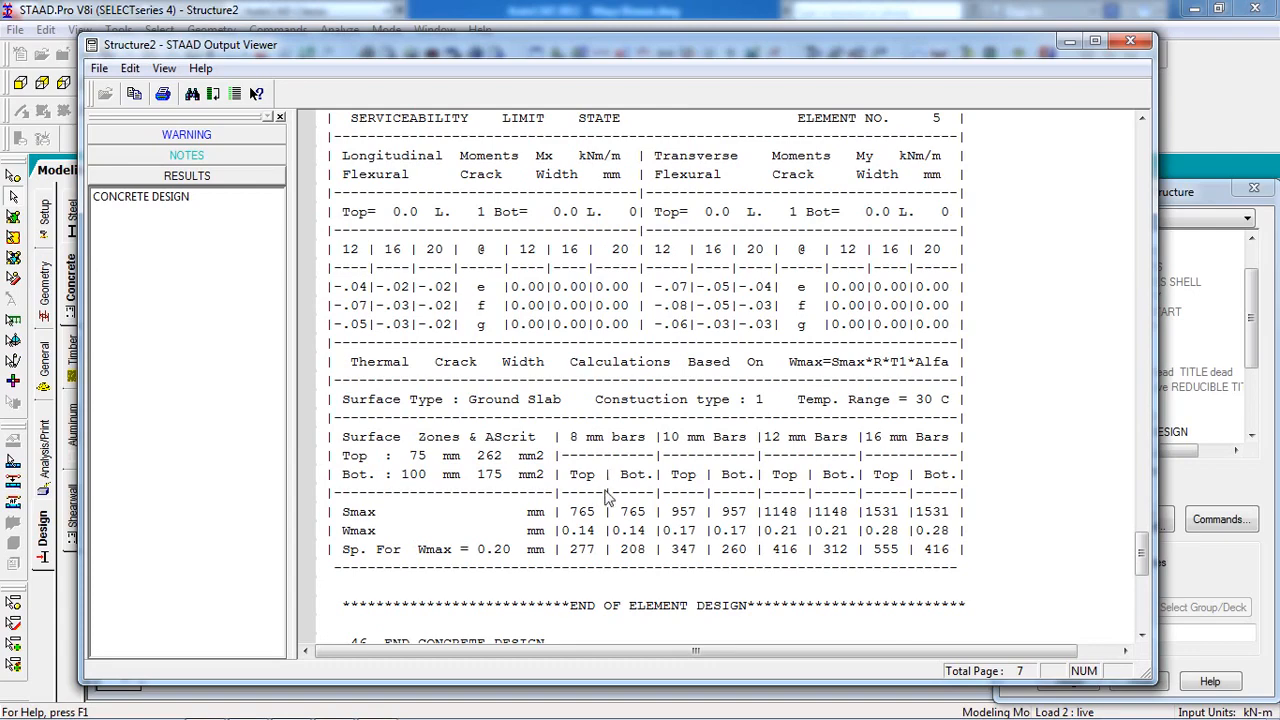
{"action": "scroll", "coordinate": [607, 480], "scroll_direction": "up", "scroll_amount": 6}
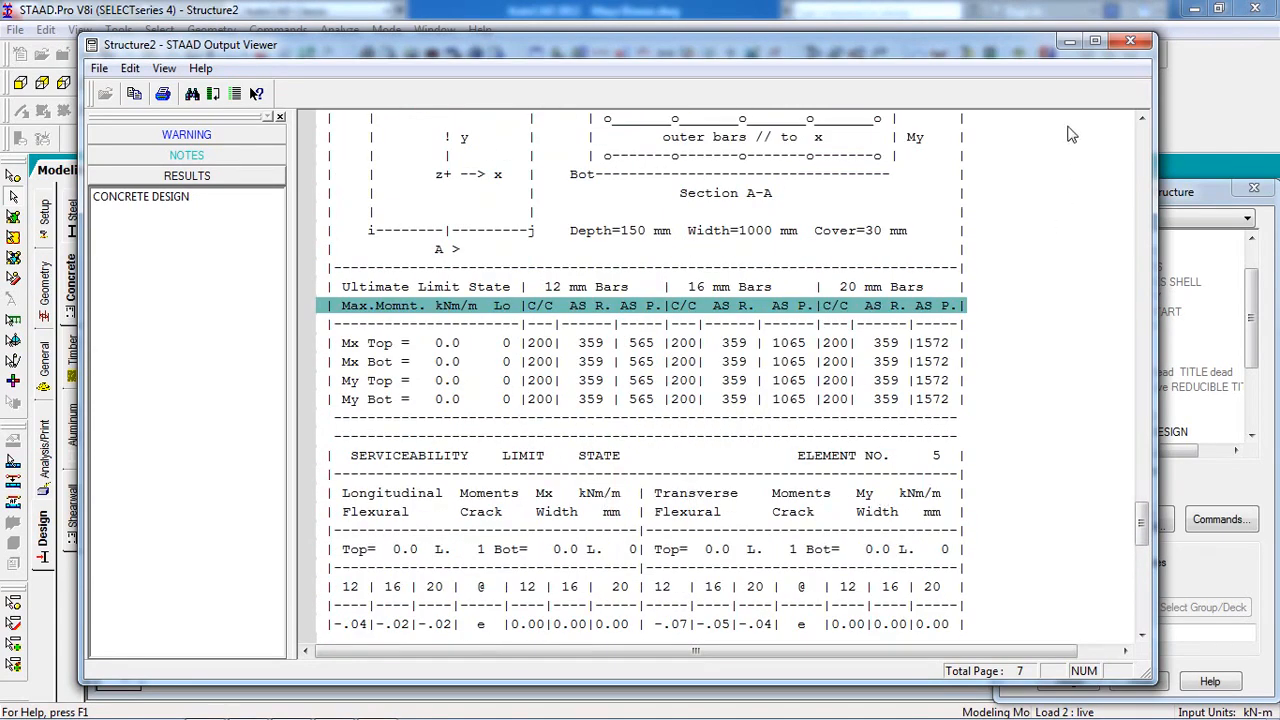
{"action": "left_click", "coordinate": [1130, 40]}
{"action": "left_click", "coordinate": [526, 418]}
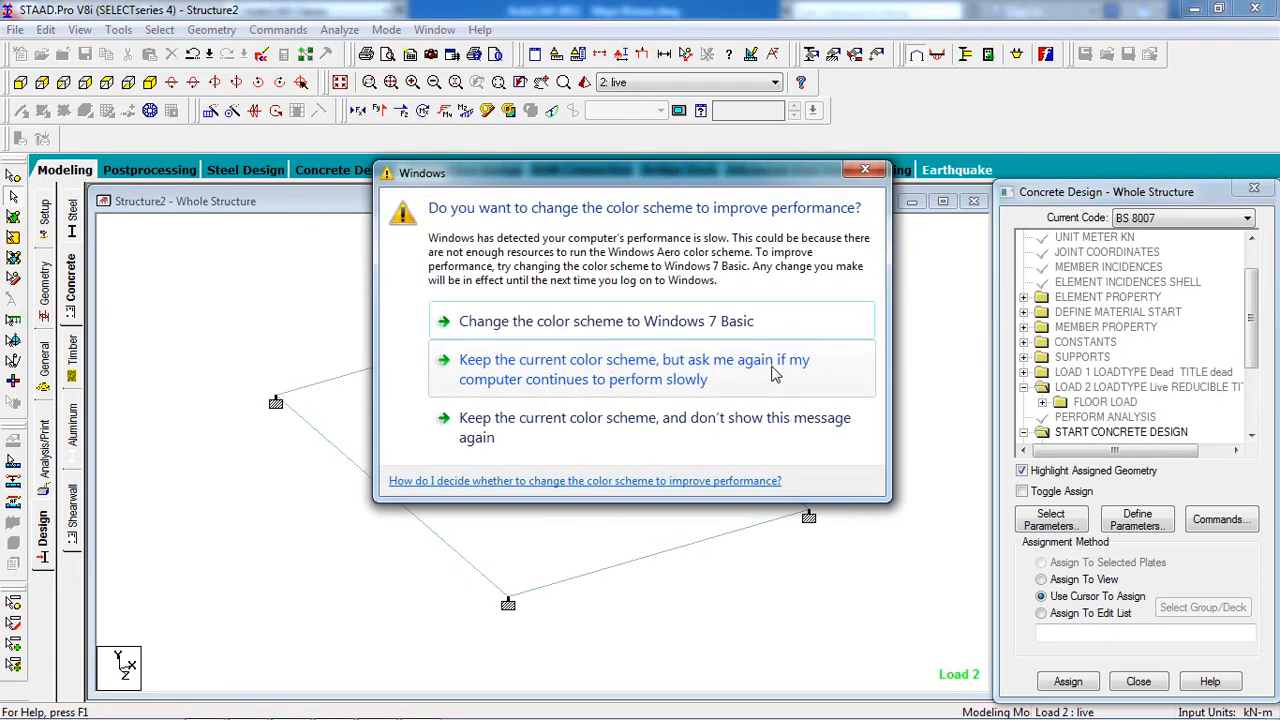
{"action": "left_click", "coordinate": [865, 170]}
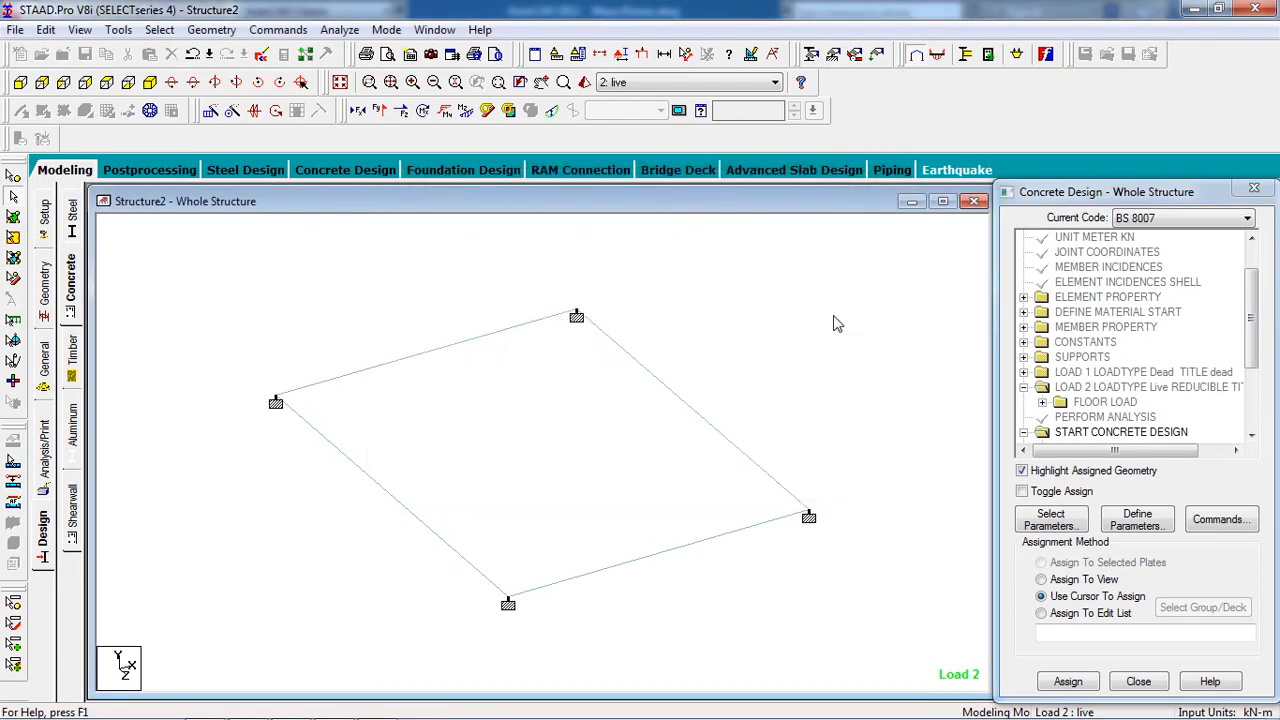